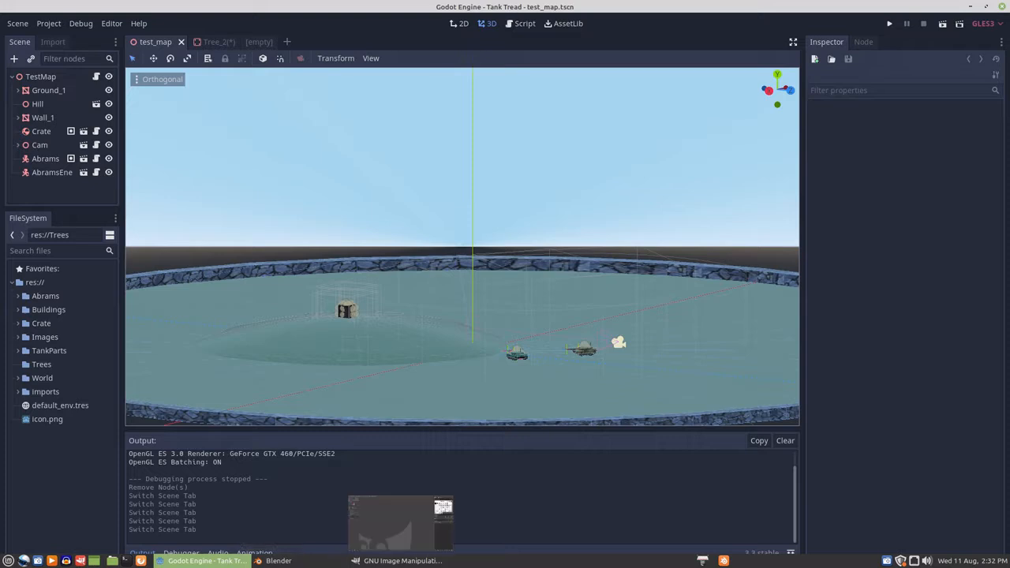
# Step: Switch to GIMP and open the leaf photo DSC_8606.JPG
pyautogui.click(399, 561)
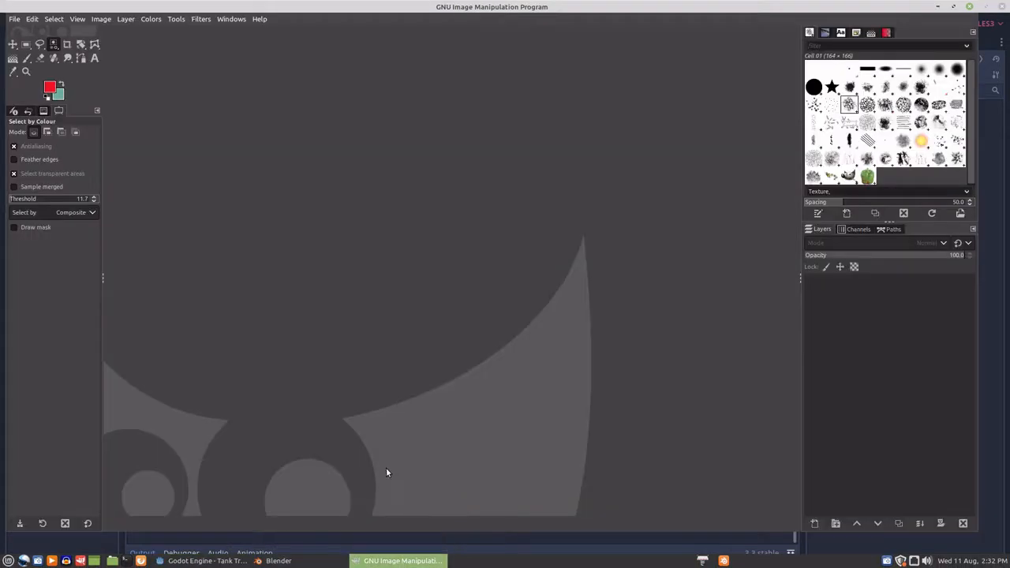
pyautogui.click(15, 22)
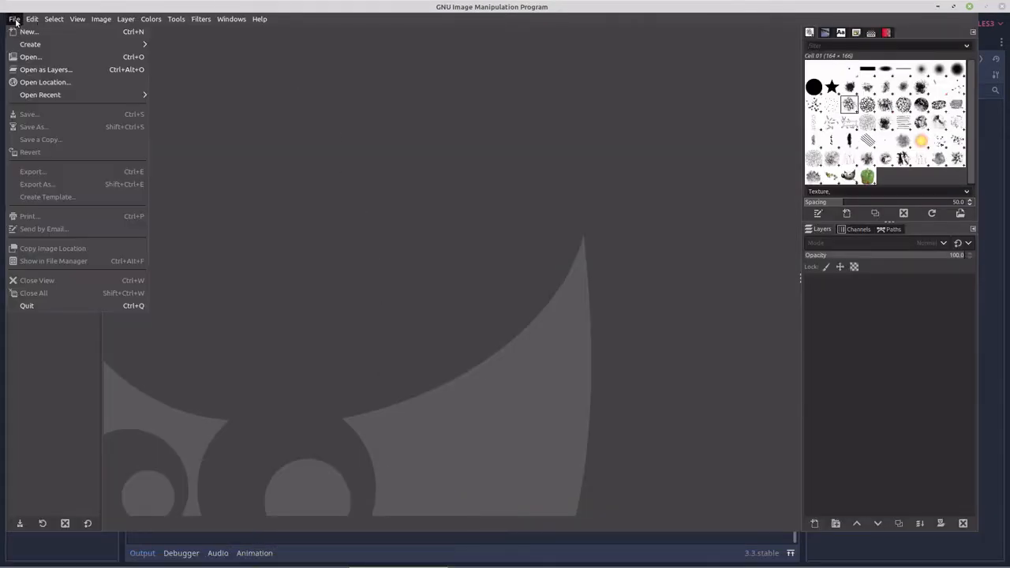
pyautogui.click(32, 58)
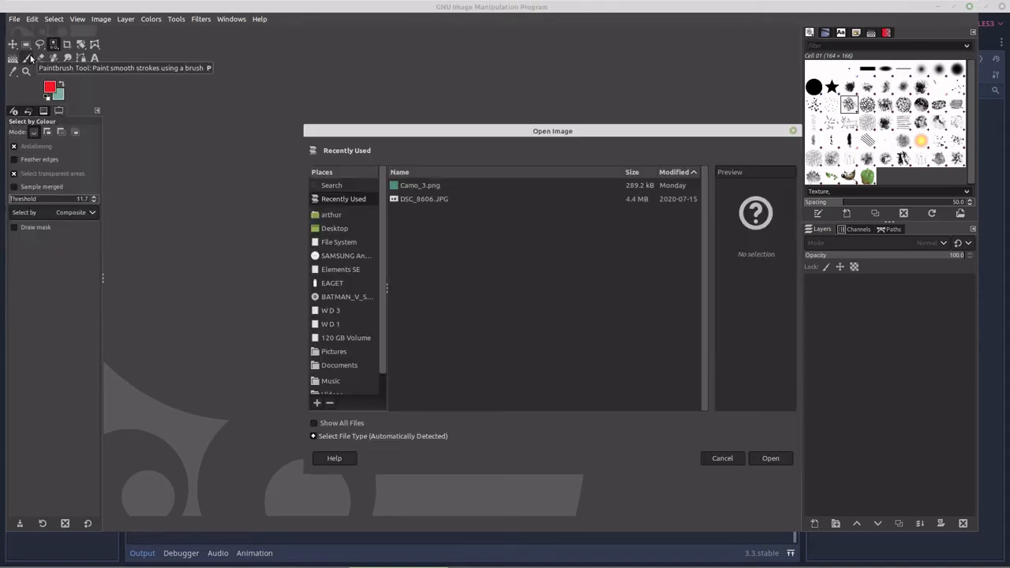
pyautogui.doubleClick(418, 198)
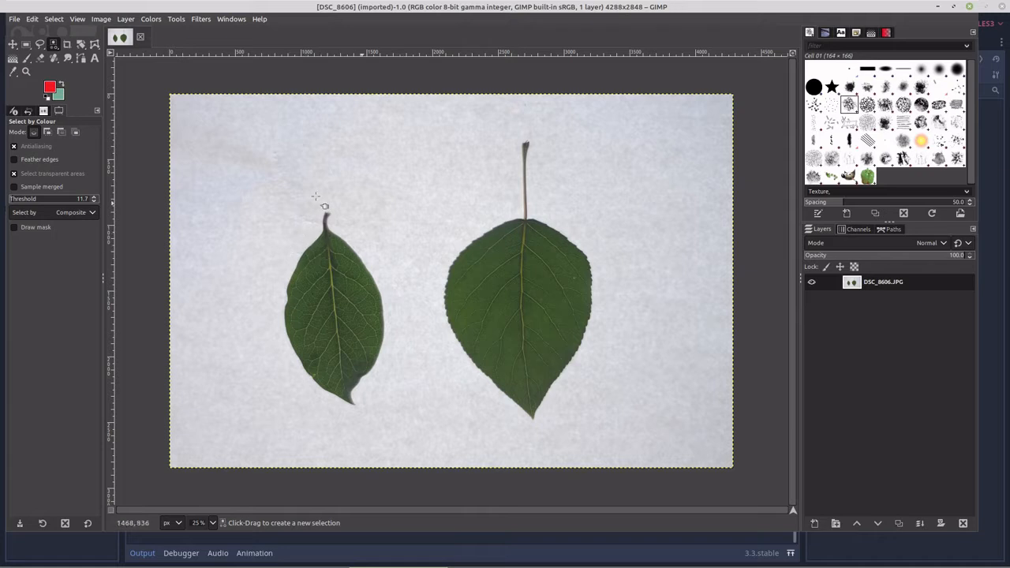
# Step: Rotate the photo by about -175.87° so the smaller leaf stands upright with its stem pointing down
pyautogui.click(80, 47)
pyautogui.click(321, 356)
pyautogui.moveTo(361, 392); pyautogui.dragTo(602, 226)
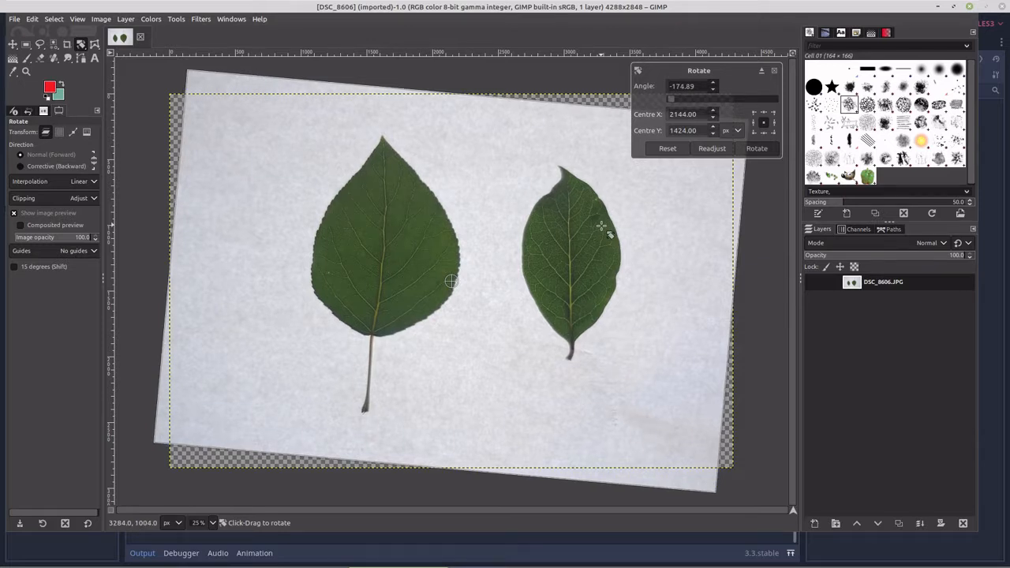
pyautogui.moveTo(602, 225); pyautogui.dragTo(602, 223)
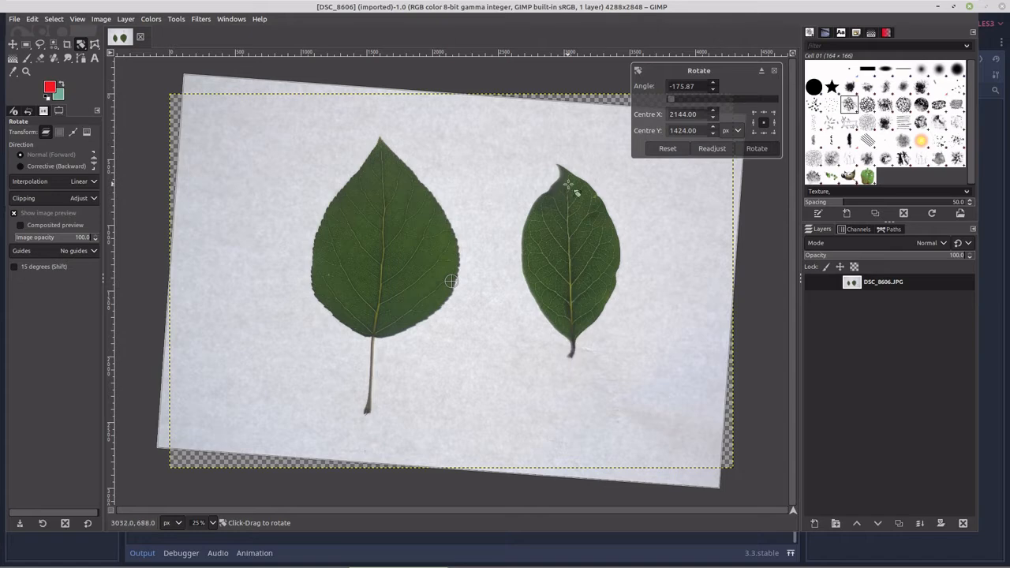
pyautogui.click(752, 148)
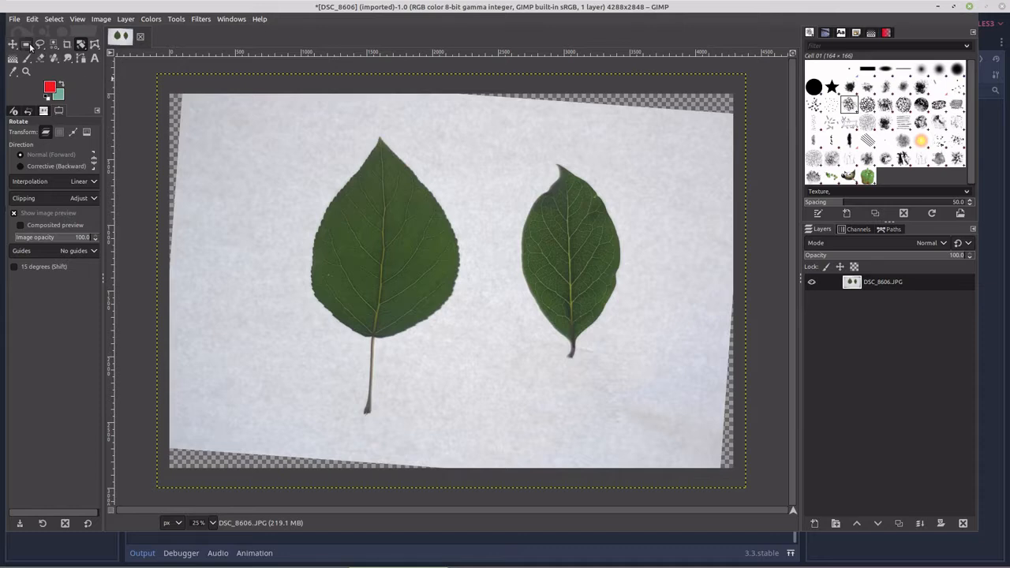
# Step: Crop the image to a rectangular selection of about 840 × 1600 px around the smaller leaf
pyautogui.click(26, 45)
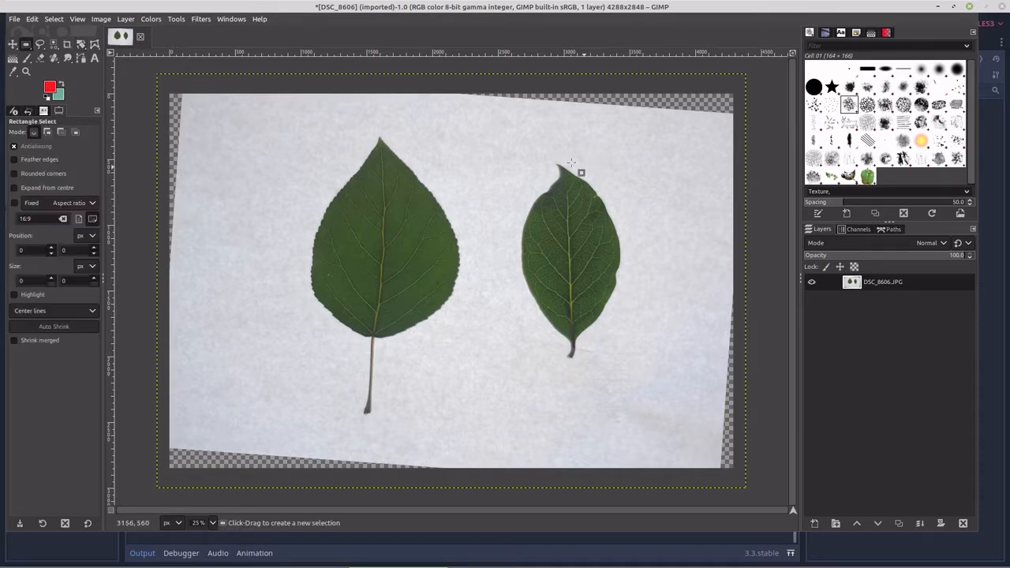
pyautogui.moveTo(516, 155); pyautogui.dragTo(627, 365)
pyautogui.rightClick(572, 270)
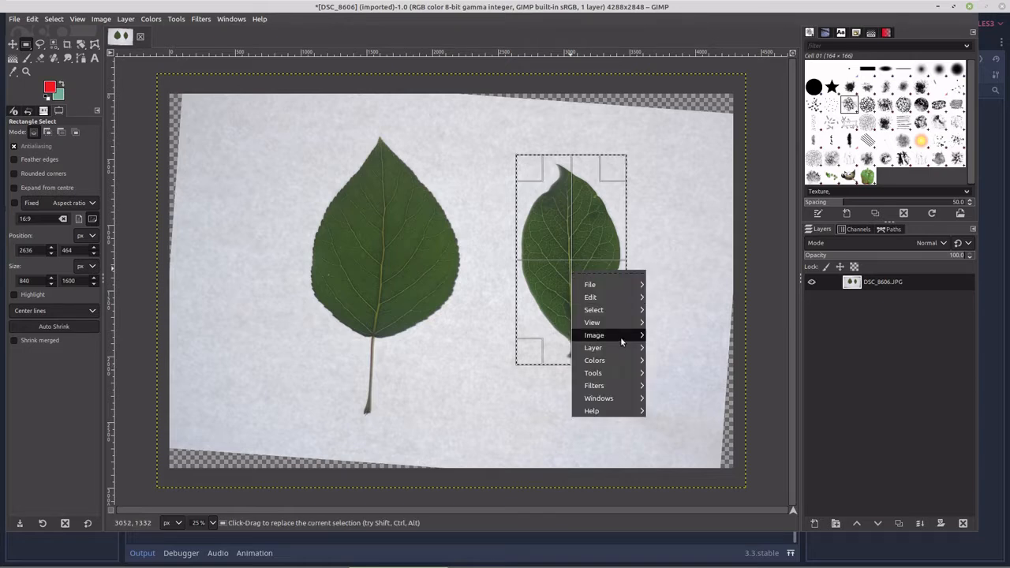
pyautogui.moveTo(622, 350)
pyautogui.moveTo(600, 335)
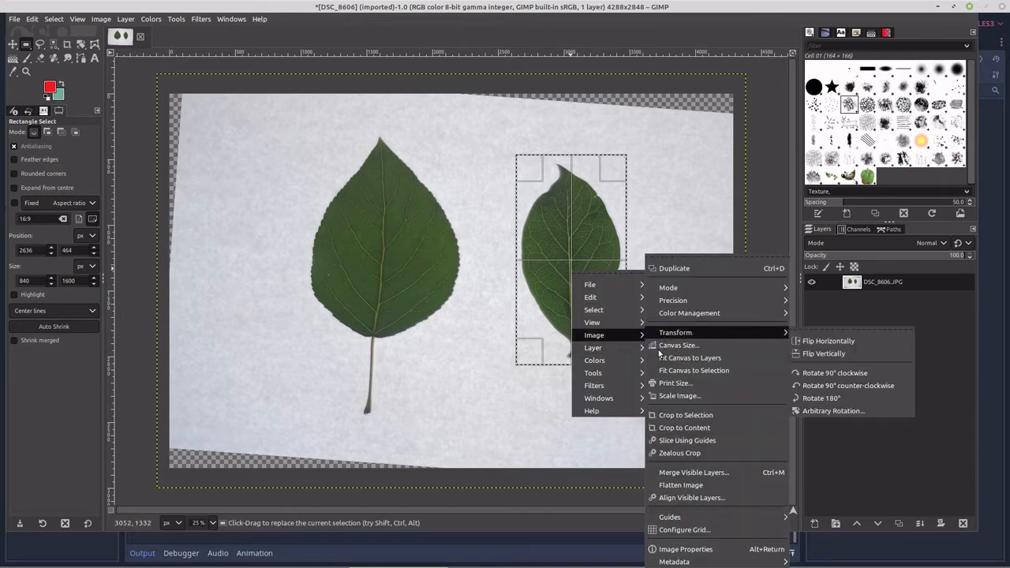
pyautogui.click(669, 416)
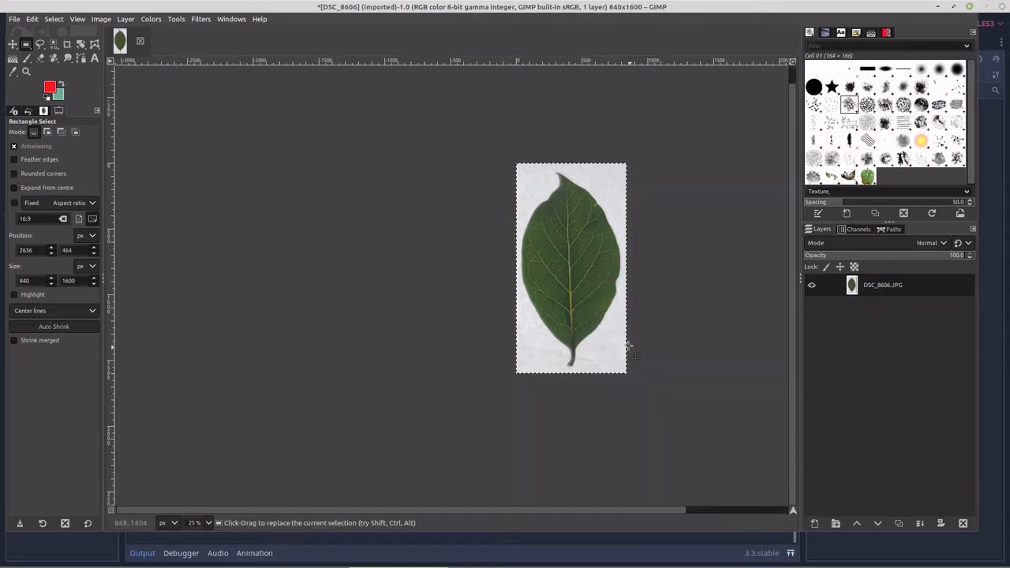
# Step: Check the transparency options of the cropped leaf layer and duplicate the layer
pyautogui.keyDown('ctrl'); pyautogui.scroll(2, 623, 341); pyautogui.keyUp('ctrl')
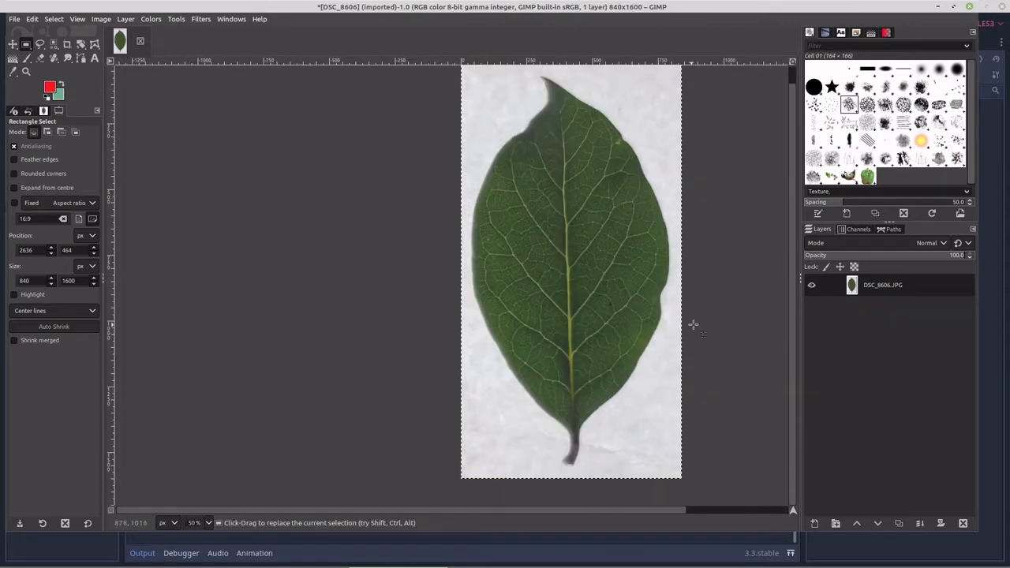
pyautogui.moveTo(791, 316); pyautogui.dragTo(792, 297)
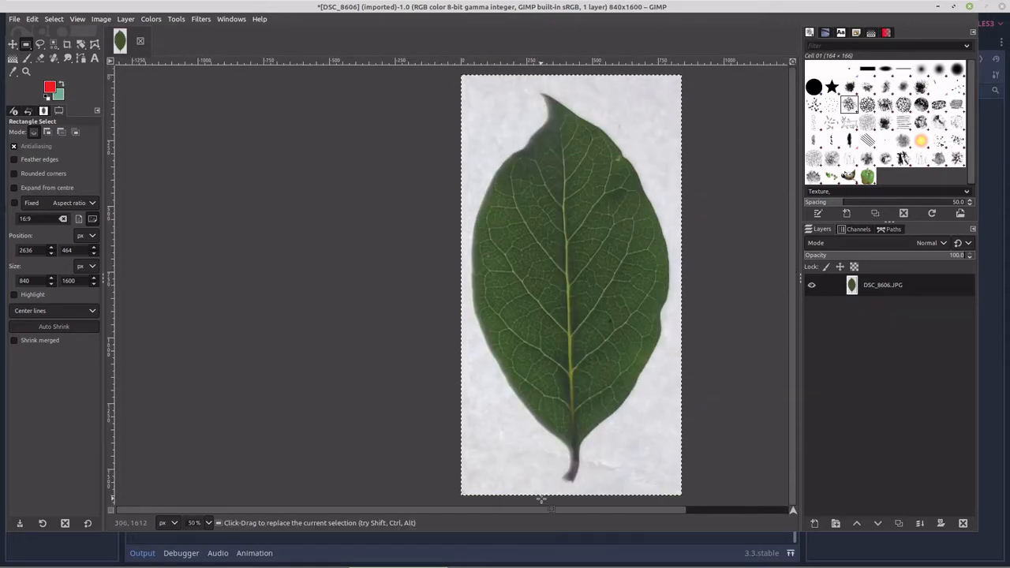
pyautogui.moveTo(536, 512); pyautogui.dragTo(639, 512)
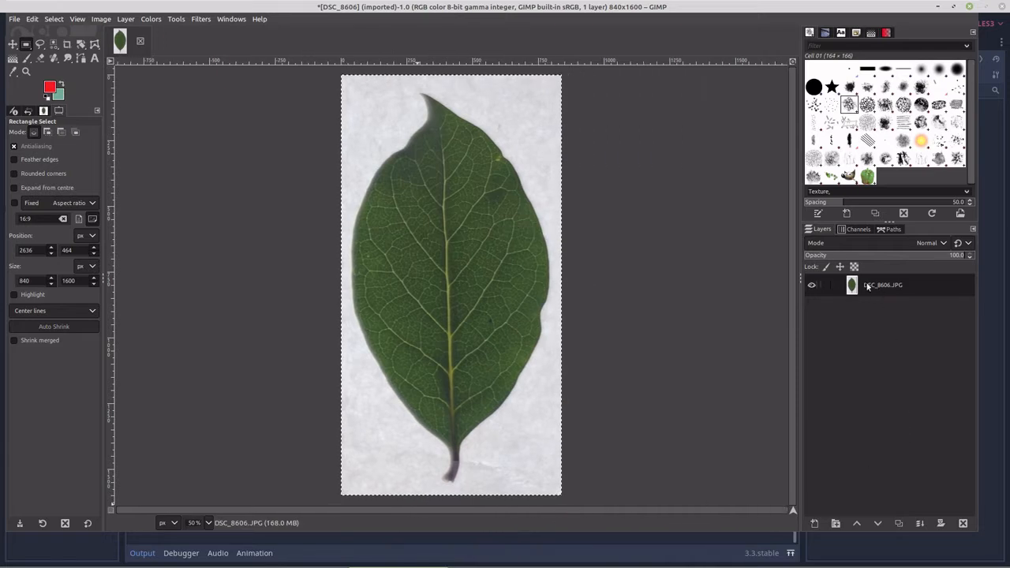
pyautogui.click(128, 20)
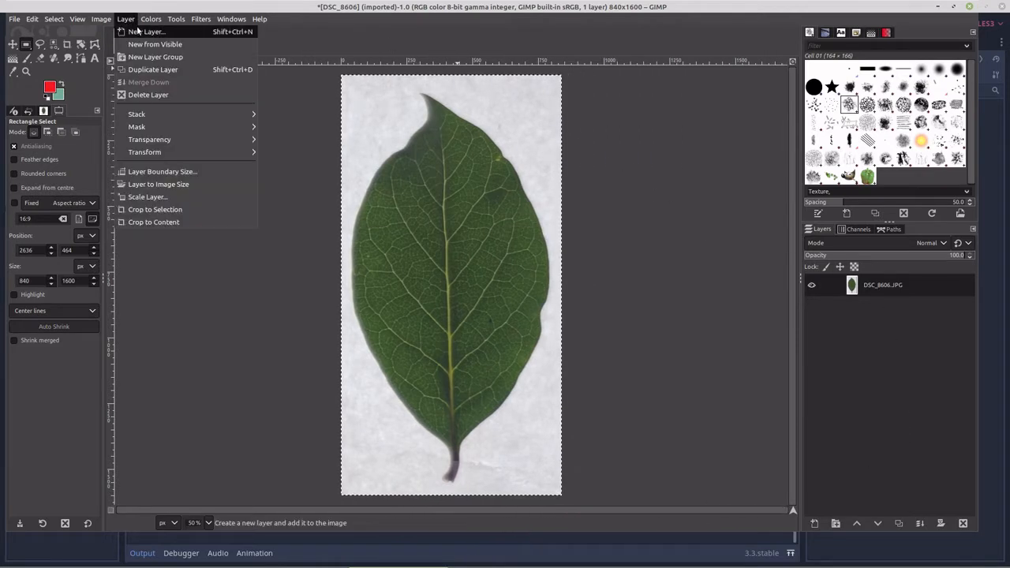
pyautogui.moveTo(242, 141)
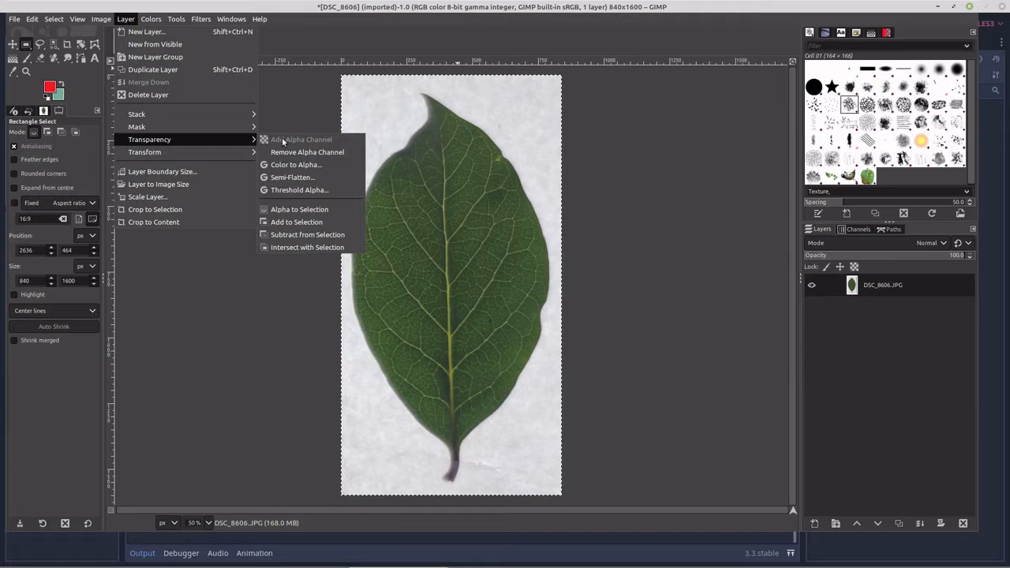
pyautogui.rightClick(882, 291)
pyautogui.rightClick(882, 290)
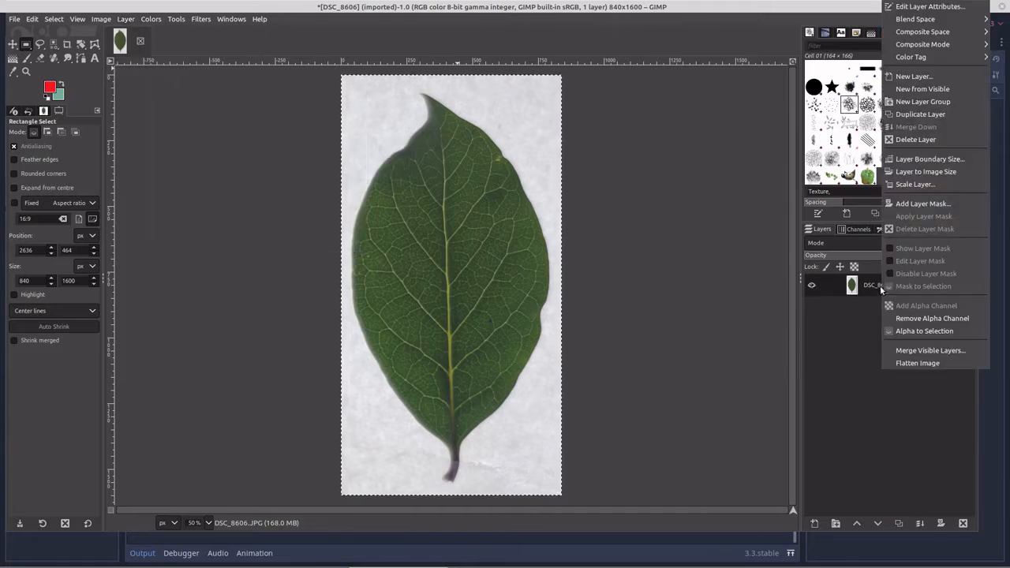
pyautogui.click(921, 115)
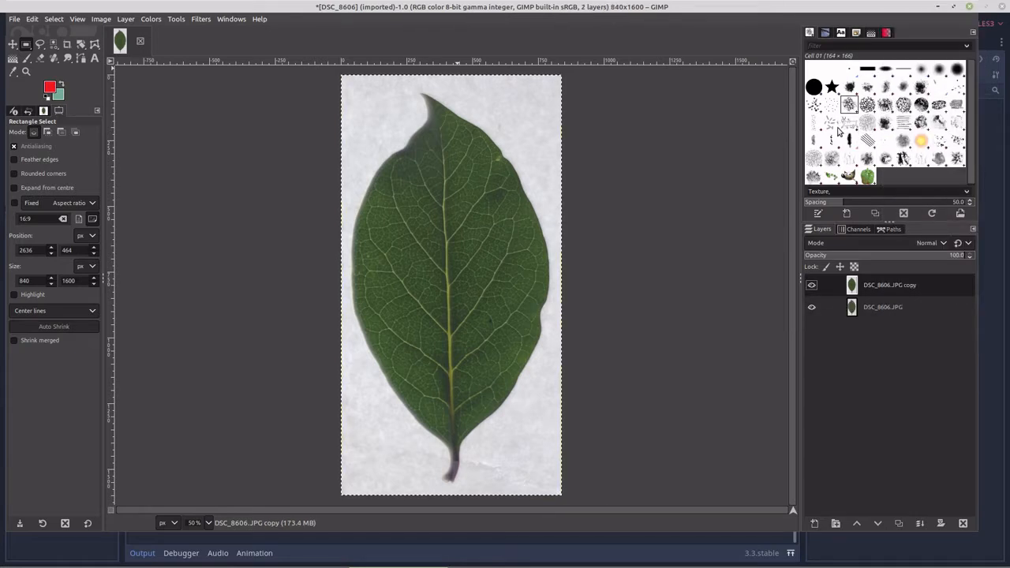
# Step: Apply a Threshold to the duplicate layer, raising the lower limit until the leaf is solid black on white
pyautogui.click(162, 21)
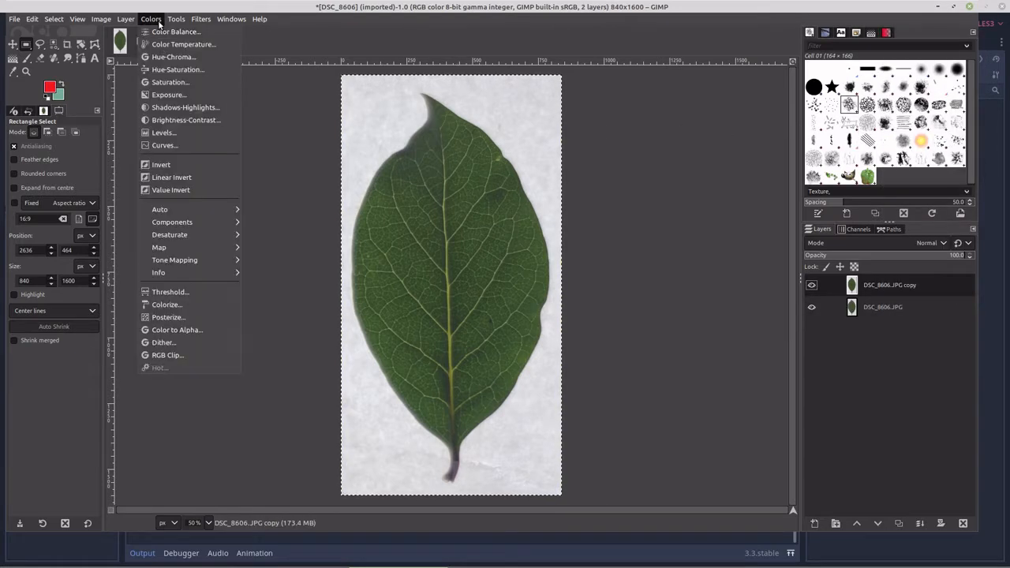
pyautogui.click(169, 293)
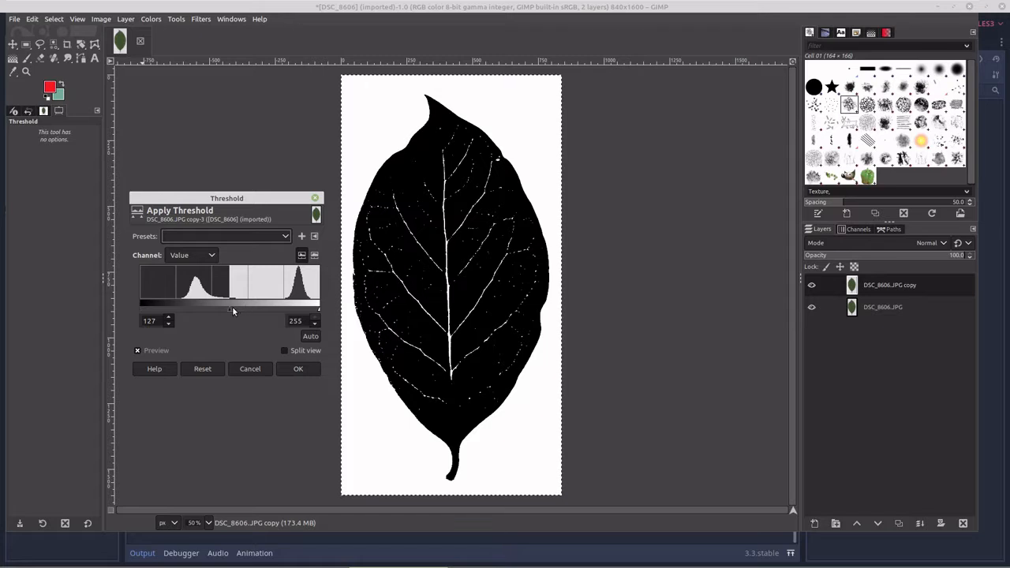
pyautogui.moveTo(232, 308); pyautogui.dragTo(269, 307)
pyautogui.click(286, 371)
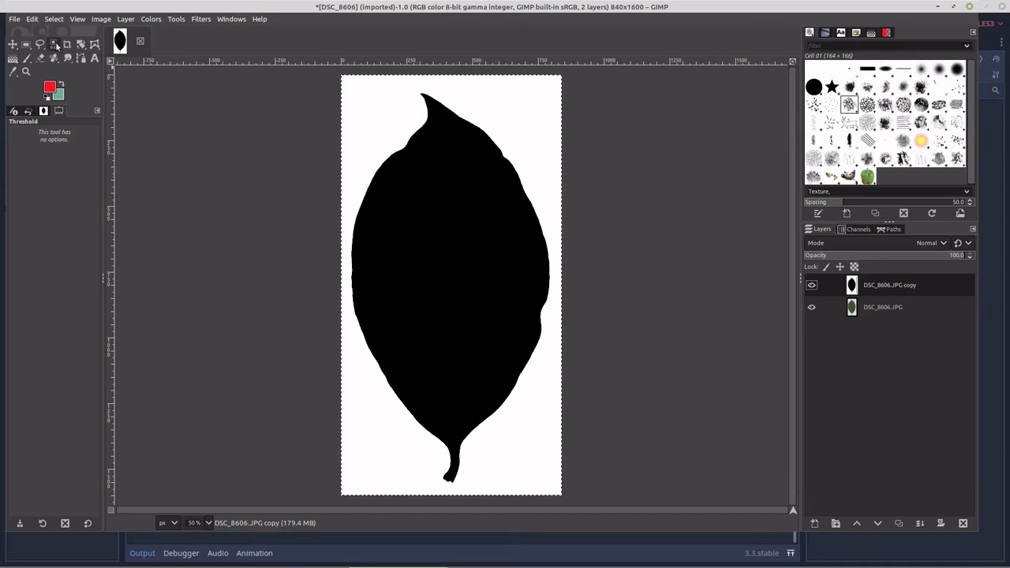
# Step: Select the white background around the black leaf silhouette with the Select by Colour tool
pyautogui.click(176, 19)
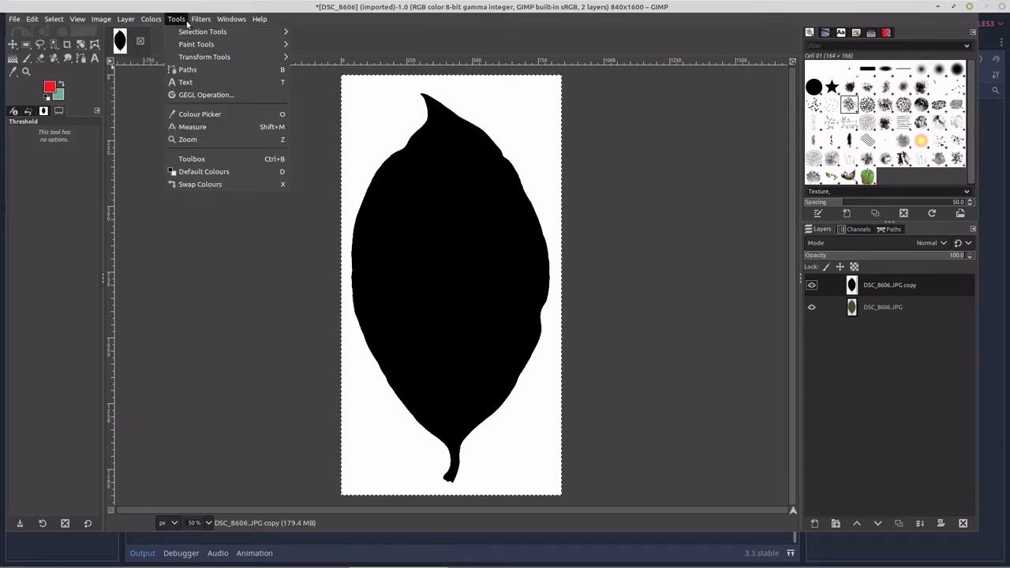
pyautogui.moveTo(193, 35)
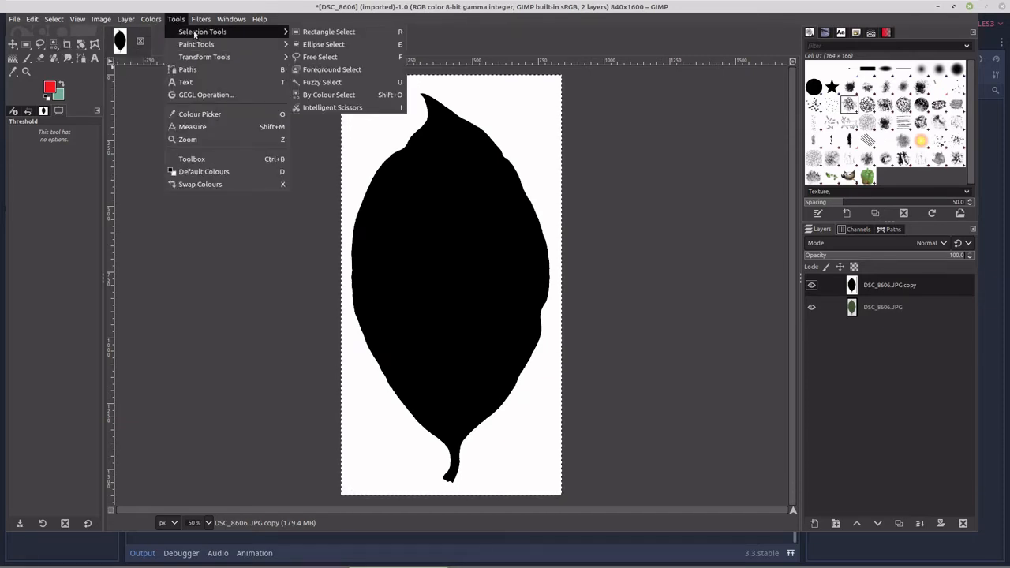
pyautogui.moveTo(203, 57)
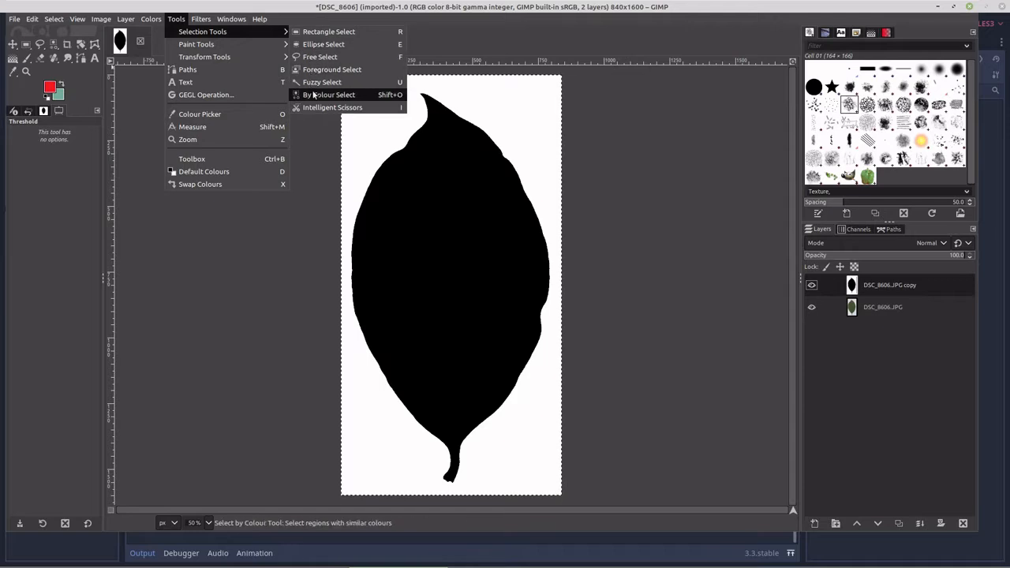
pyautogui.click(313, 95)
pyautogui.click(356, 111)
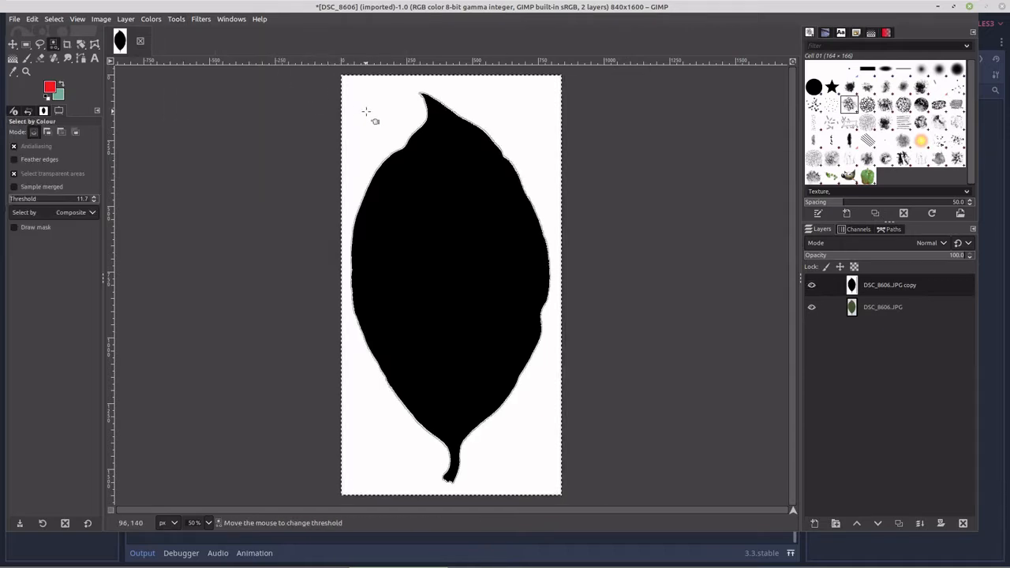
# Step: Grow the background selection by a few pixels so it slightly overlaps the leaf edge
pyautogui.click(52, 20)
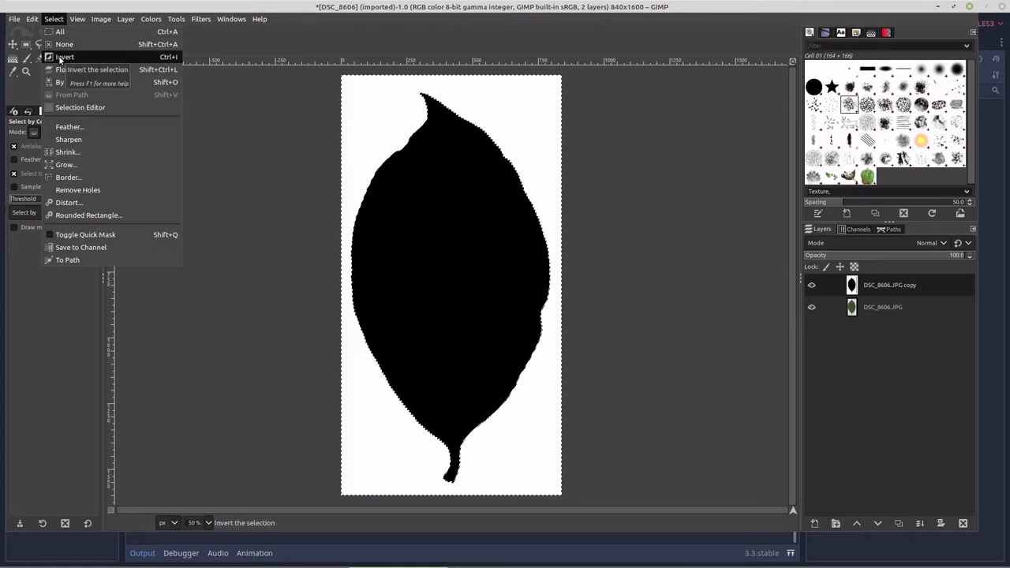
pyautogui.click(65, 165)
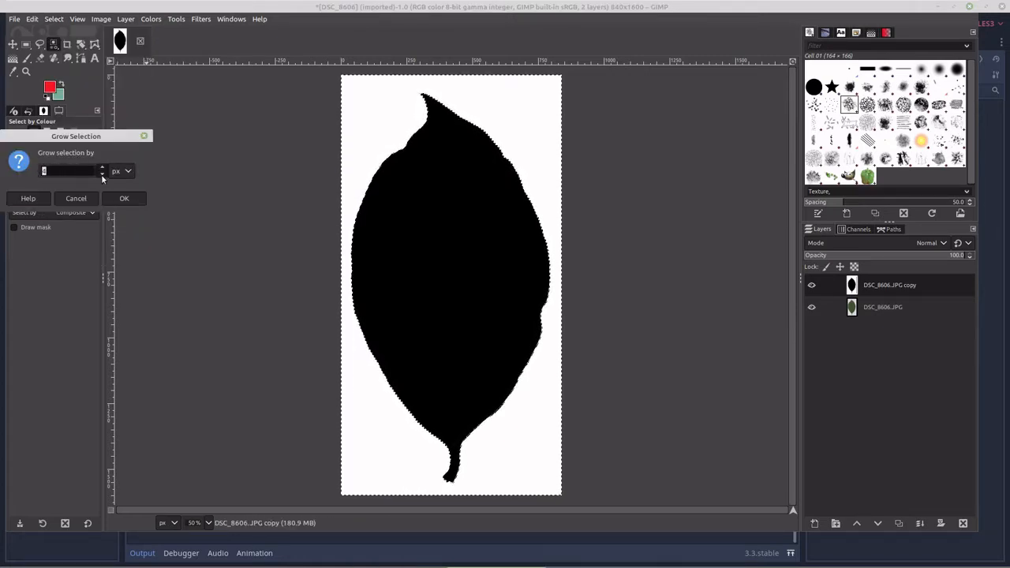
pyautogui.click(124, 198)
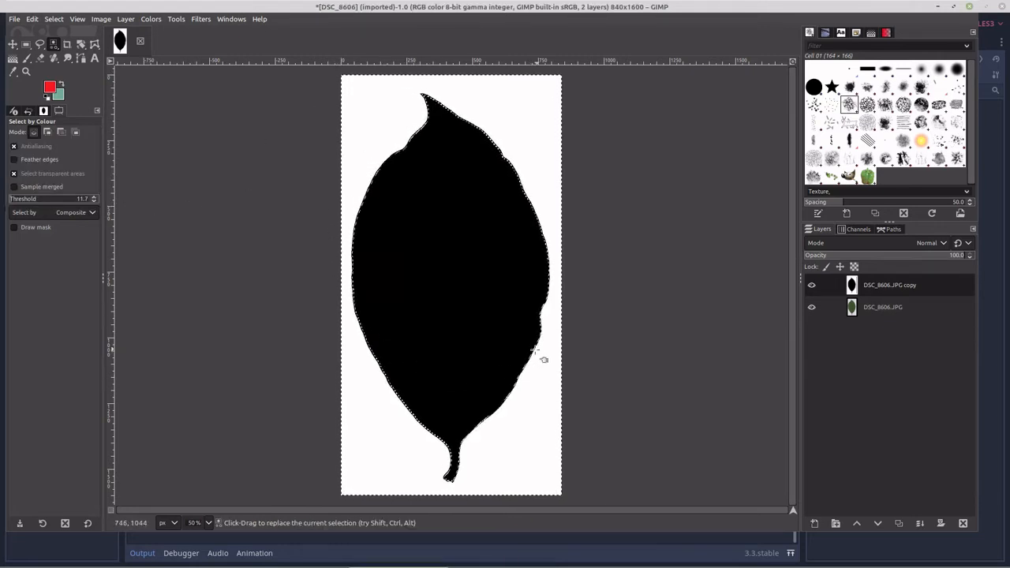
# Step: Cut the selected background out of the original leaf layer, then hide the silhouette copy and clear the selection
pyautogui.click(882, 310)
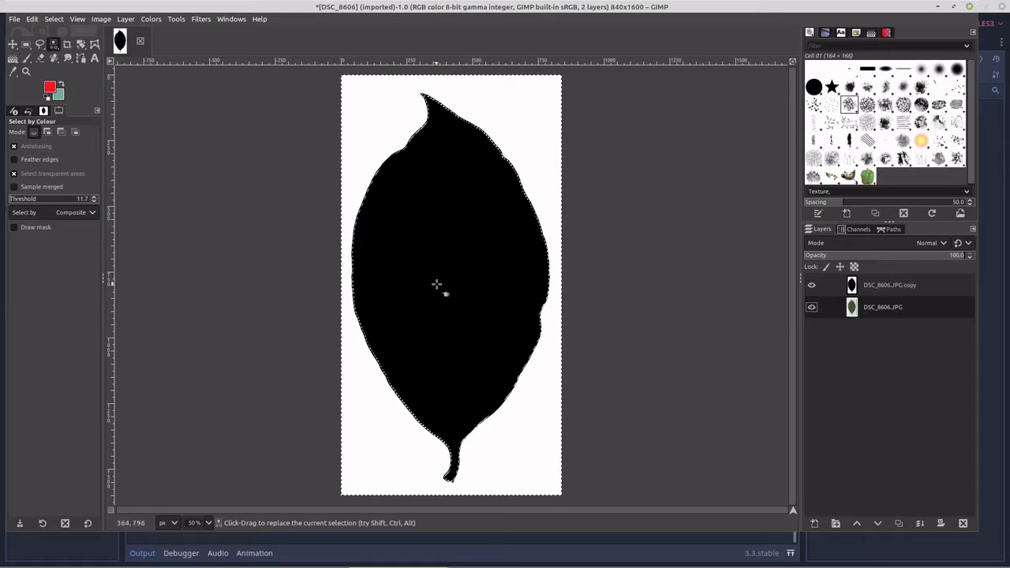
pyautogui.hotkey('ctrl', 'x')
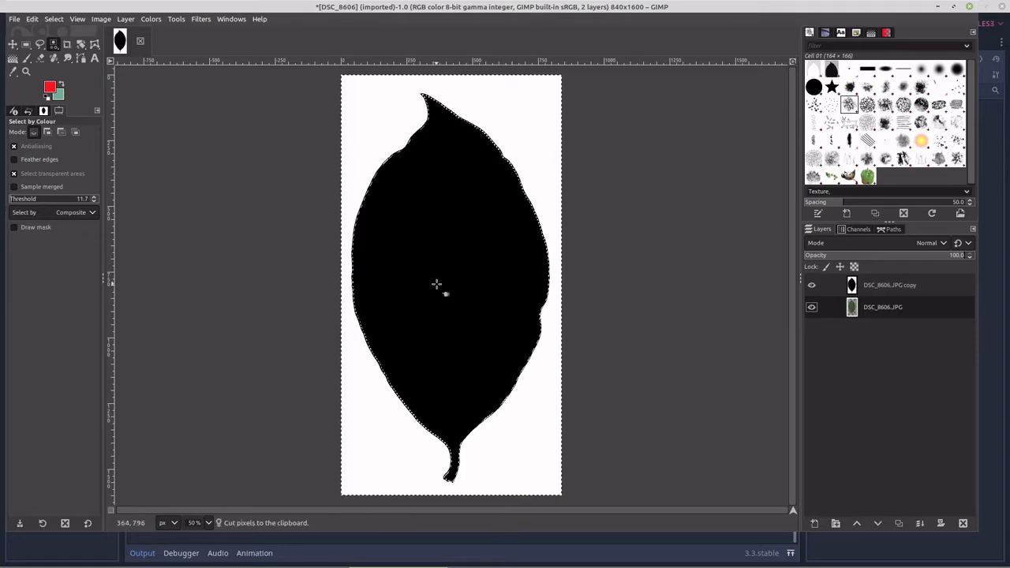
pyautogui.click(812, 286)
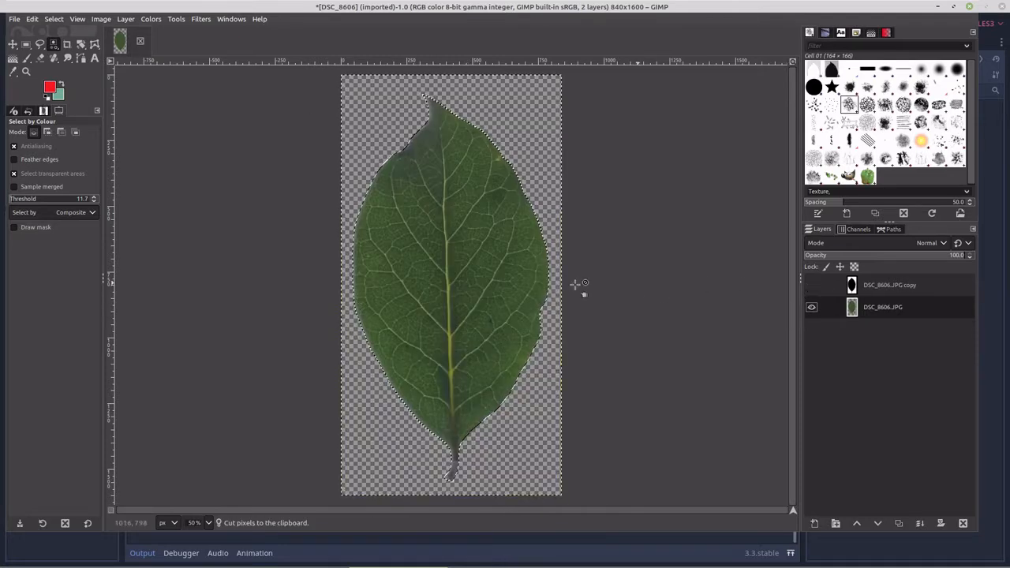
pyautogui.click(53, 18)
pyautogui.click(63, 42)
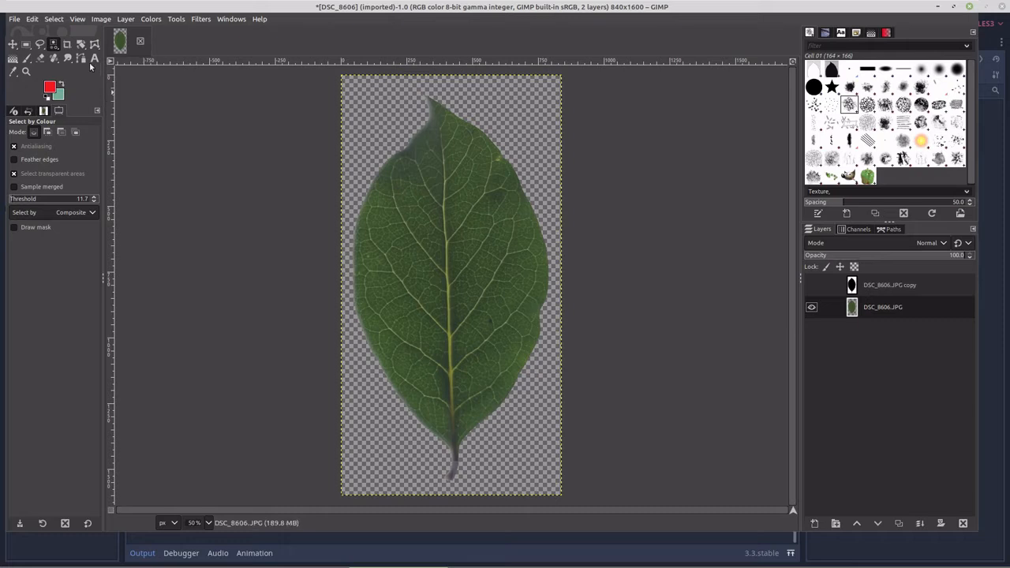
# Step: Export the cut-out leaf as DSC_8606.png into the tank folder on the Desktop, keeping the offered PNG options
pyautogui.click(14, 20)
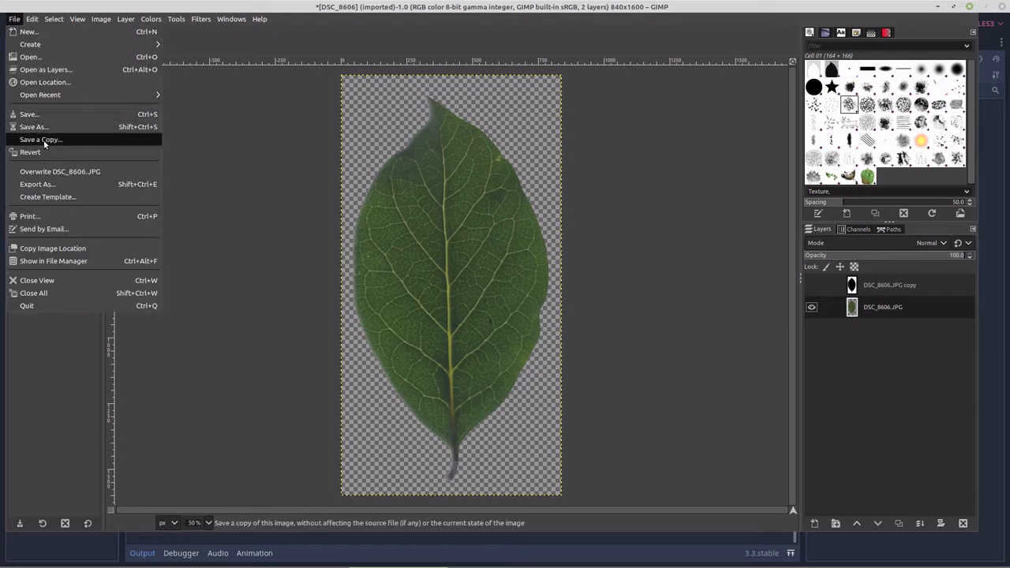
pyautogui.click(44, 188)
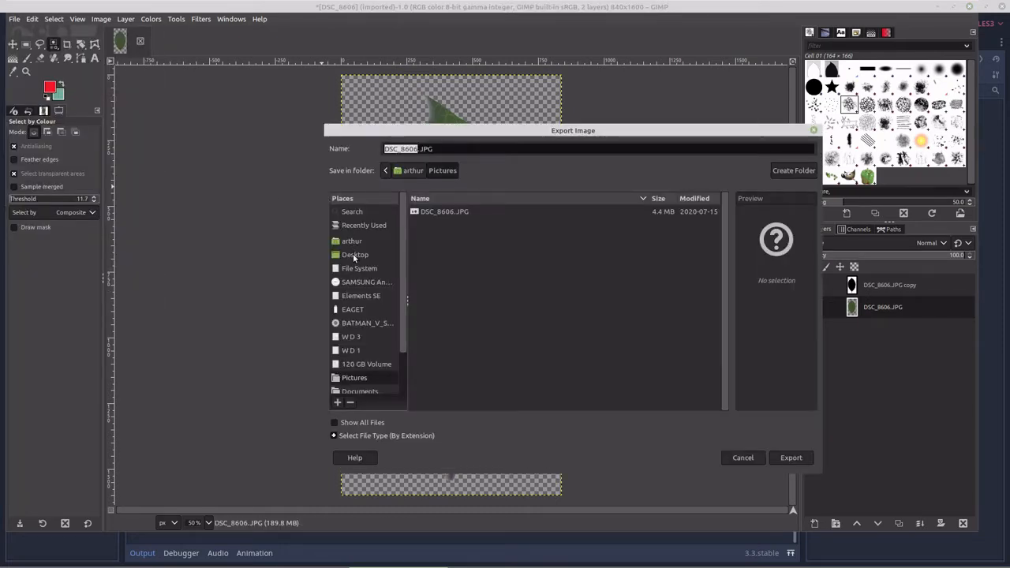
pyautogui.click(355, 254)
pyautogui.doubleClick(432, 297)
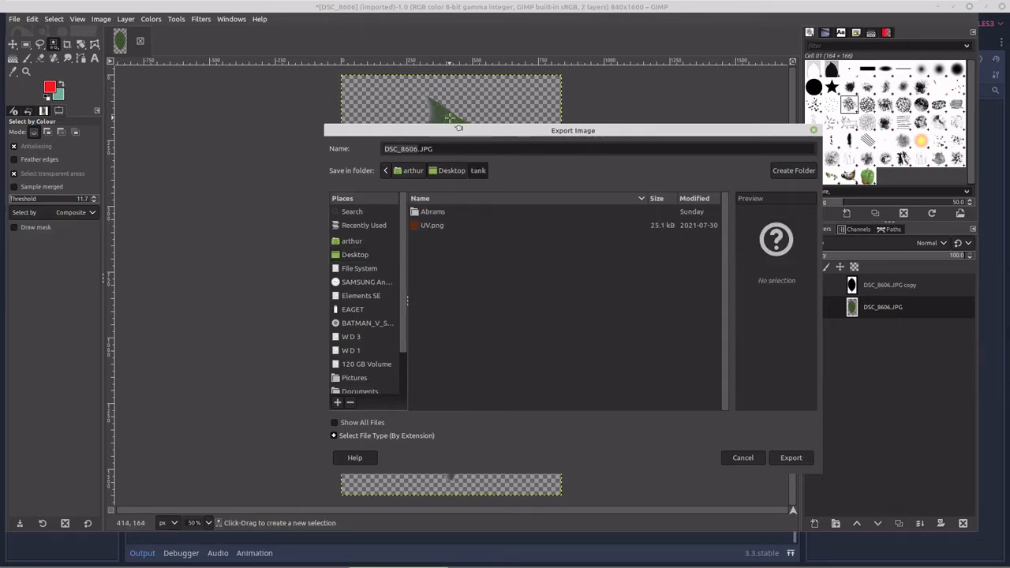
pyautogui.click(438, 148)
pyautogui.moveTo(438, 148); pyautogui.dragTo(420, 149)
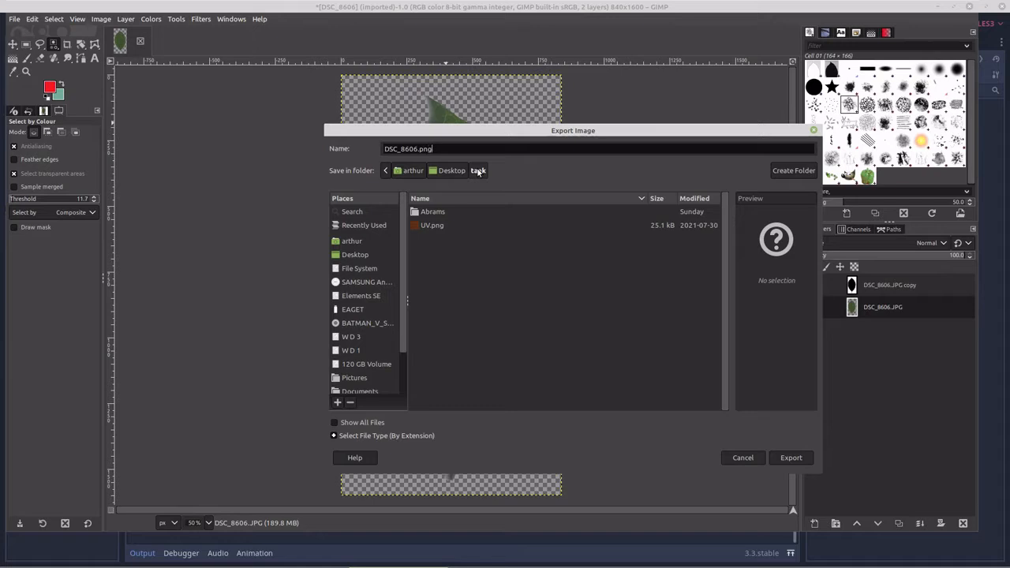
pyautogui.click(791, 458)
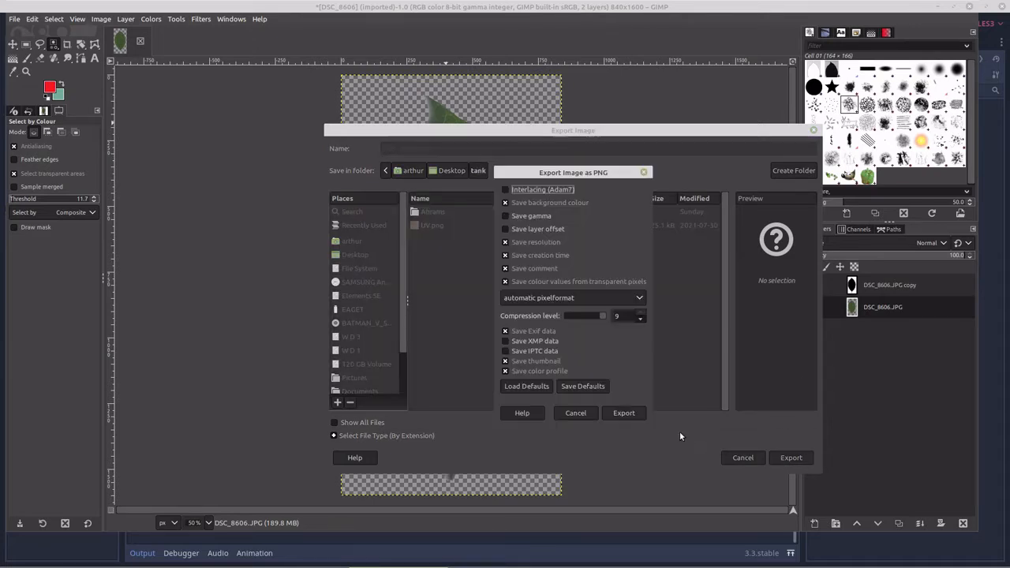
pyautogui.click(623, 414)
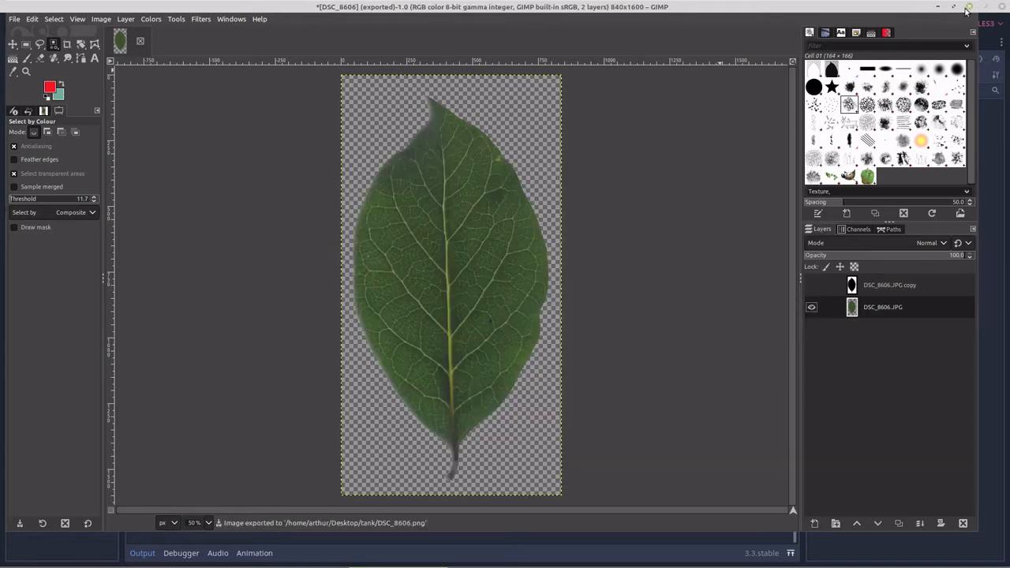
# Step: Quit GIMP, discarding the unsaved changes, and switch to Blender
pyautogui.click(971, 8)
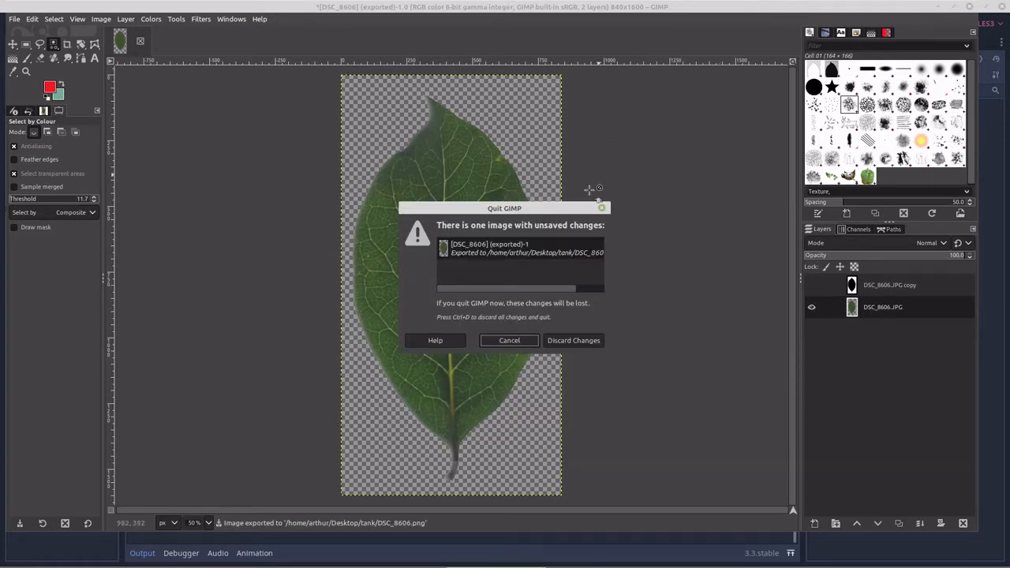
pyautogui.click(569, 340)
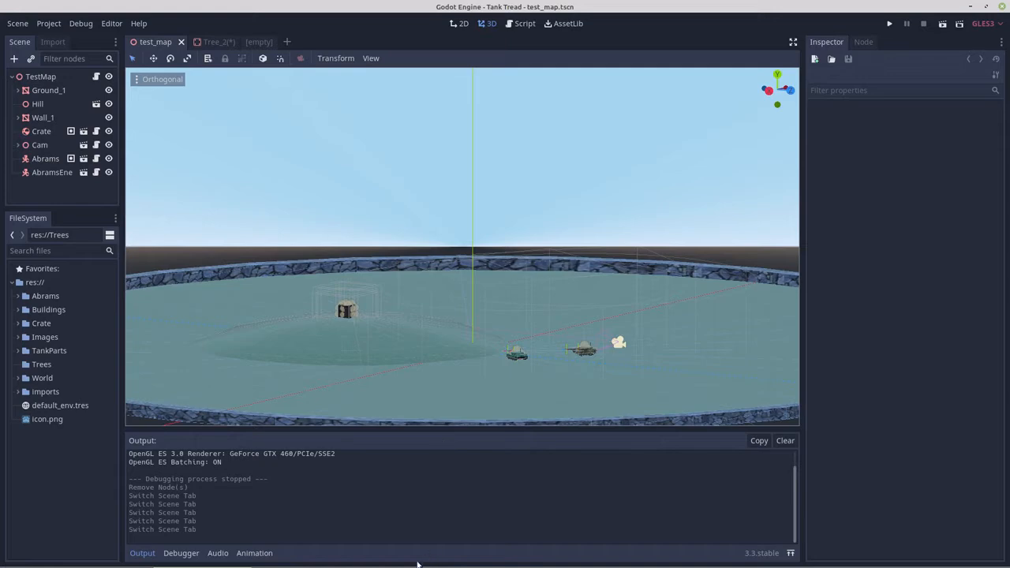
pyautogui.click(289, 564)
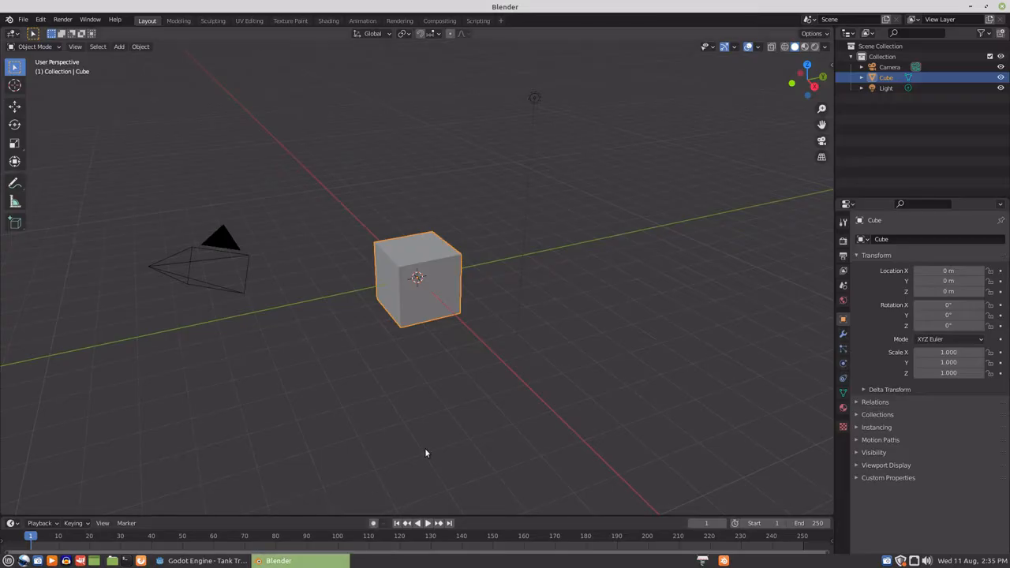
# Step: Delete the default cube and hide the camera and light in the viewport
pyautogui.press('x')
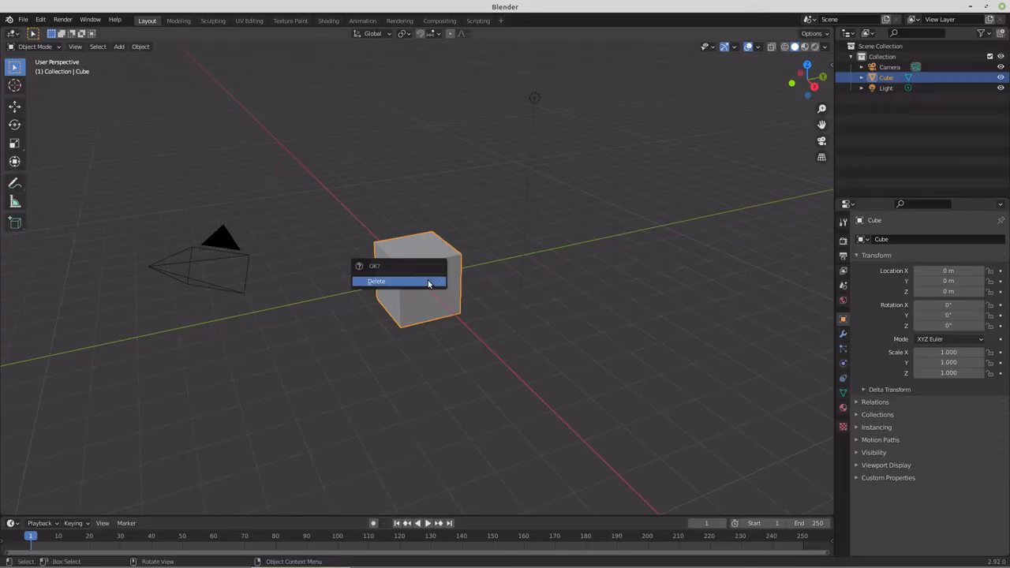
pyautogui.click(429, 281)
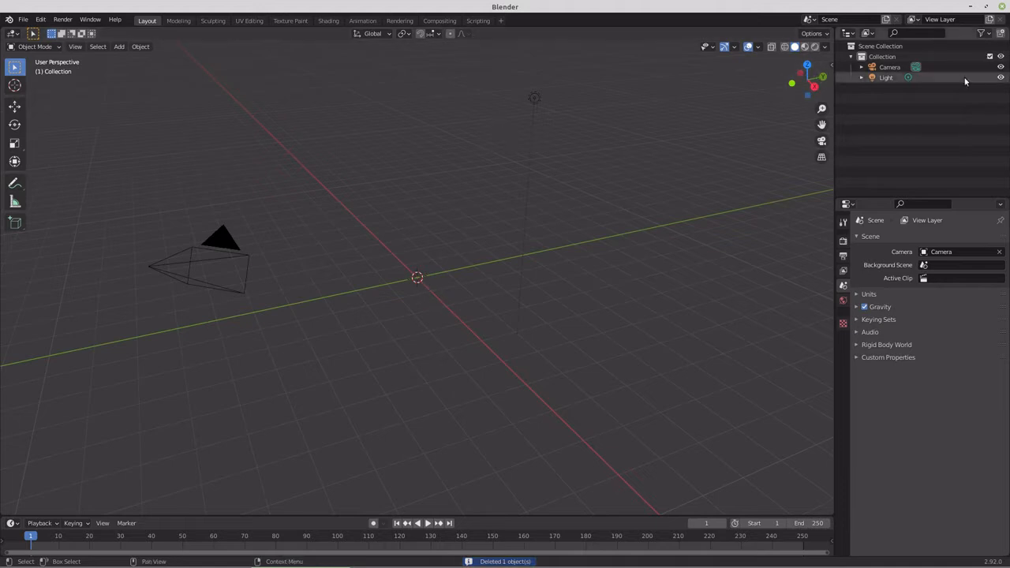
pyautogui.click(1001, 67)
pyautogui.click(1001, 77)
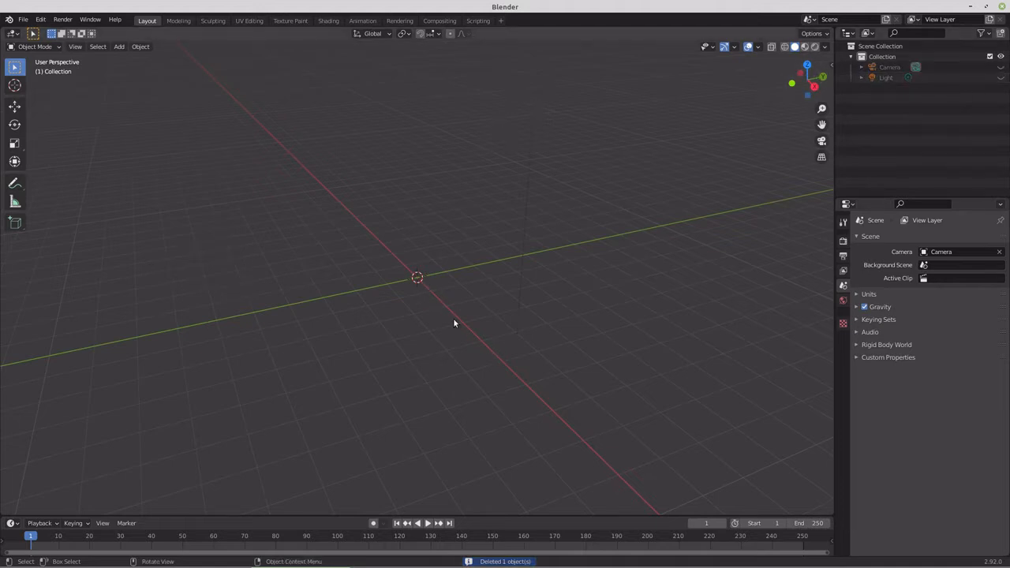
# Step: In front view, import DSC_8606.png from the Desktop's tank folder using Images as Planes with the default import options
pyautogui.press('KP_1')
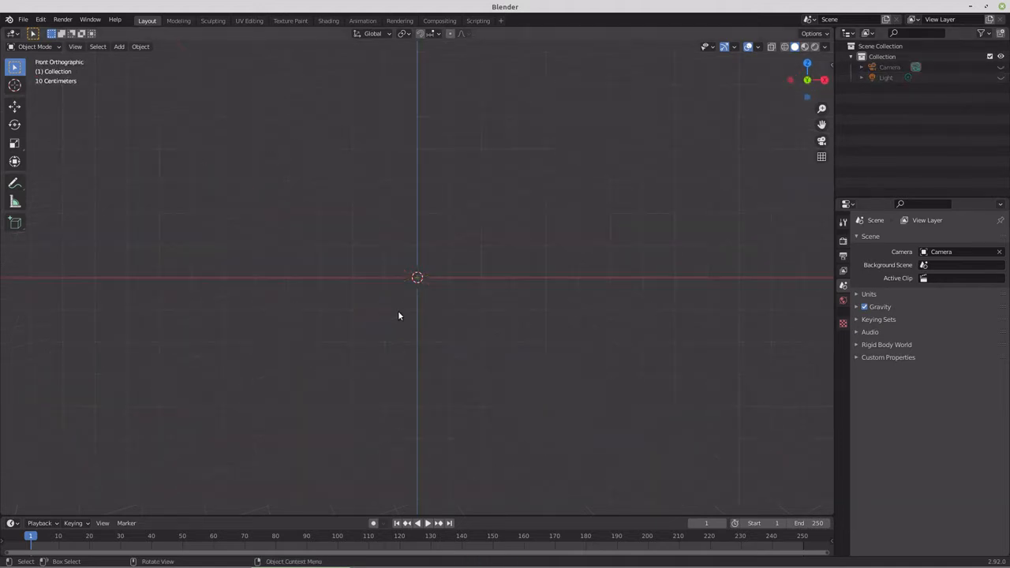
pyautogui.hotkey('shift', 'a')
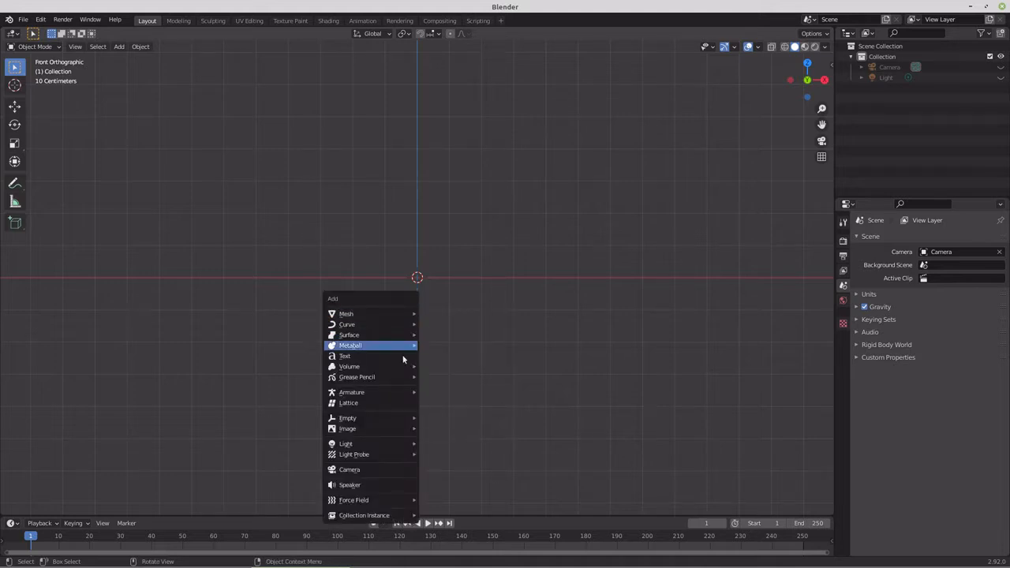
pyautogui.moveTo(404, 428)
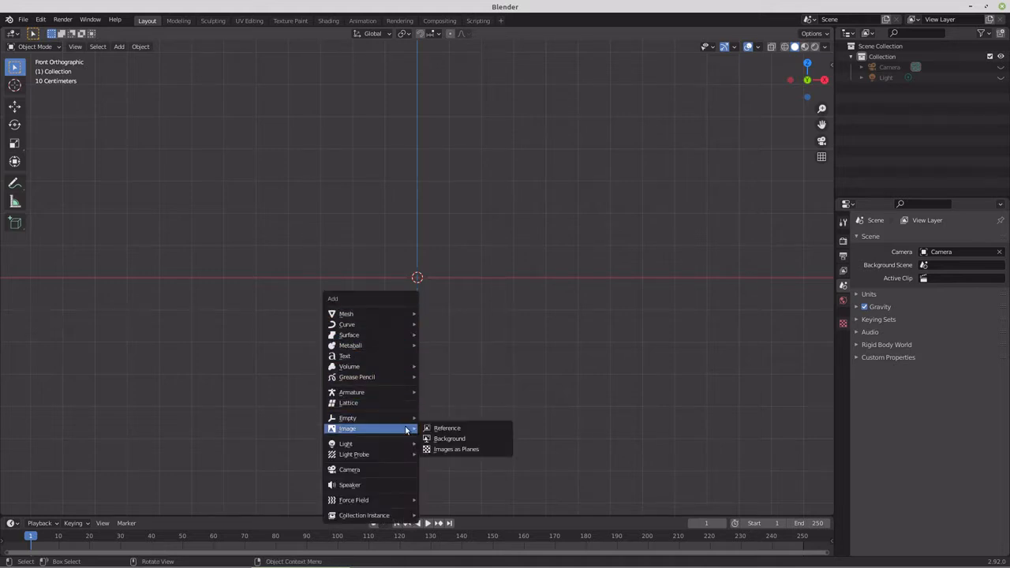
pyautogui.click(461, 450)
pyautogui.doubleClick(402, 207)
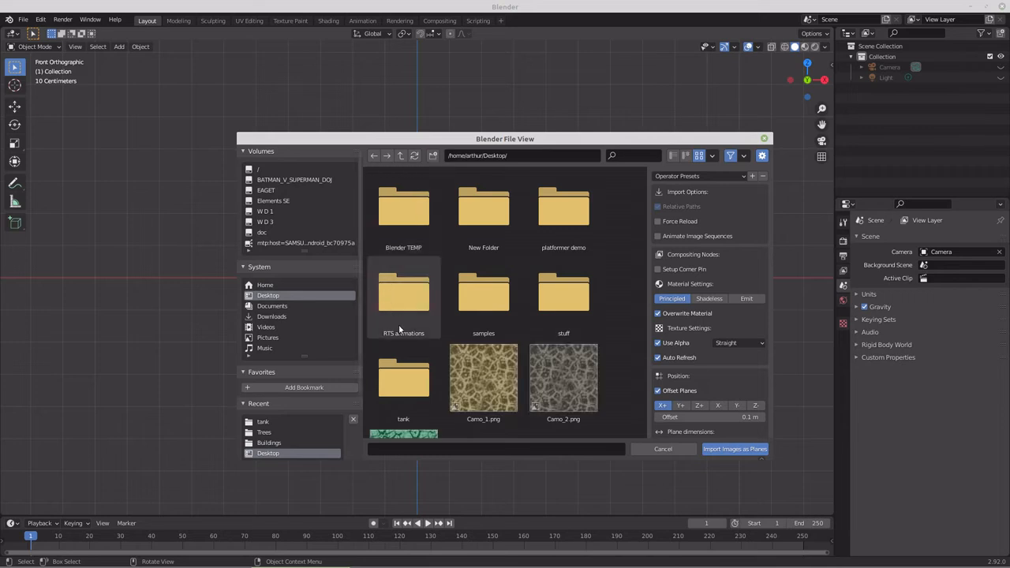
pyautogui.doubleClick(398, 383)
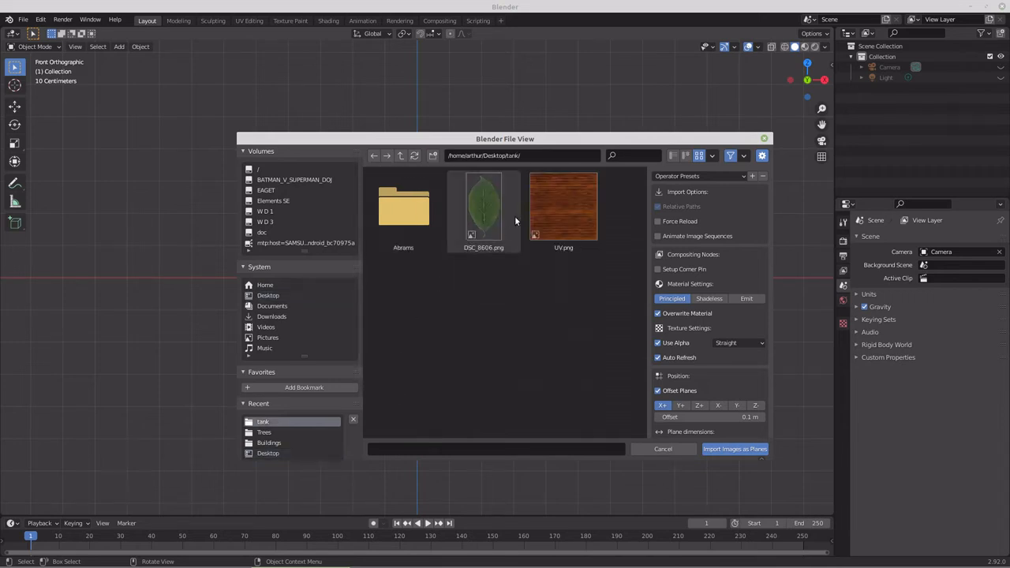
pyautogui.doubleClick(482, 211)
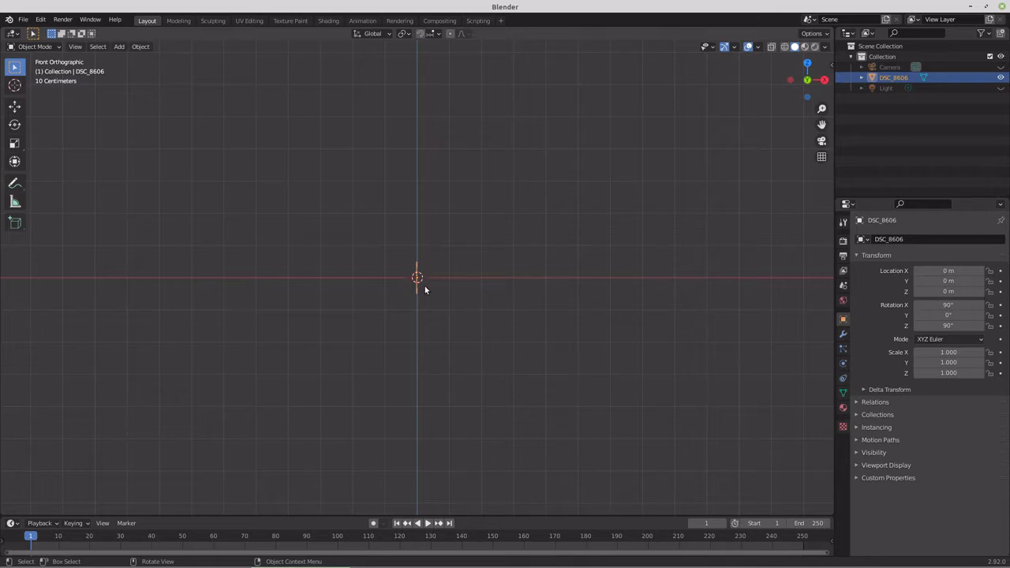
# Step: Rotate the imported leaf plane by 90° in top view
pyautogui.press('KP_7')
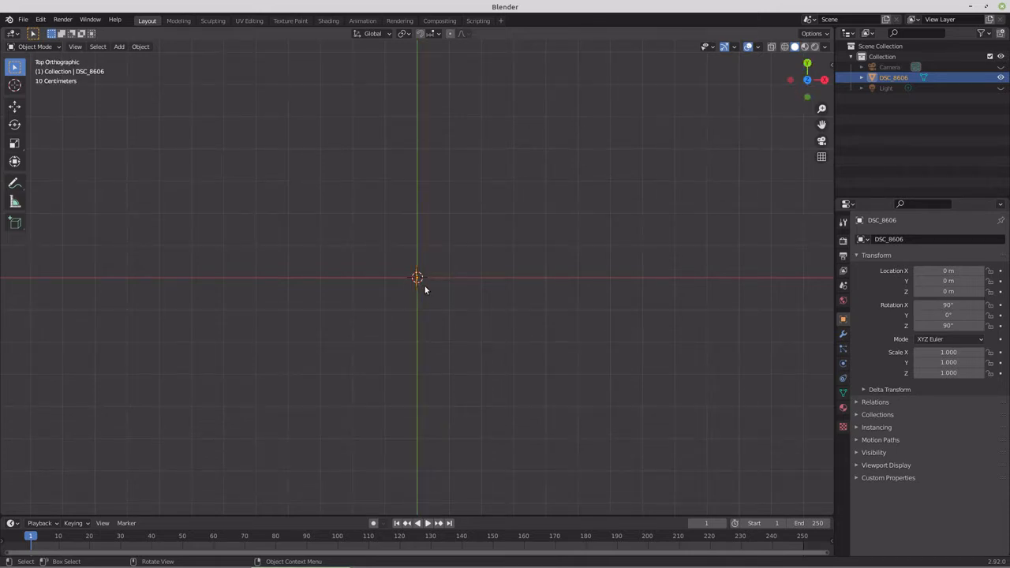
pyautogui.write('r90')
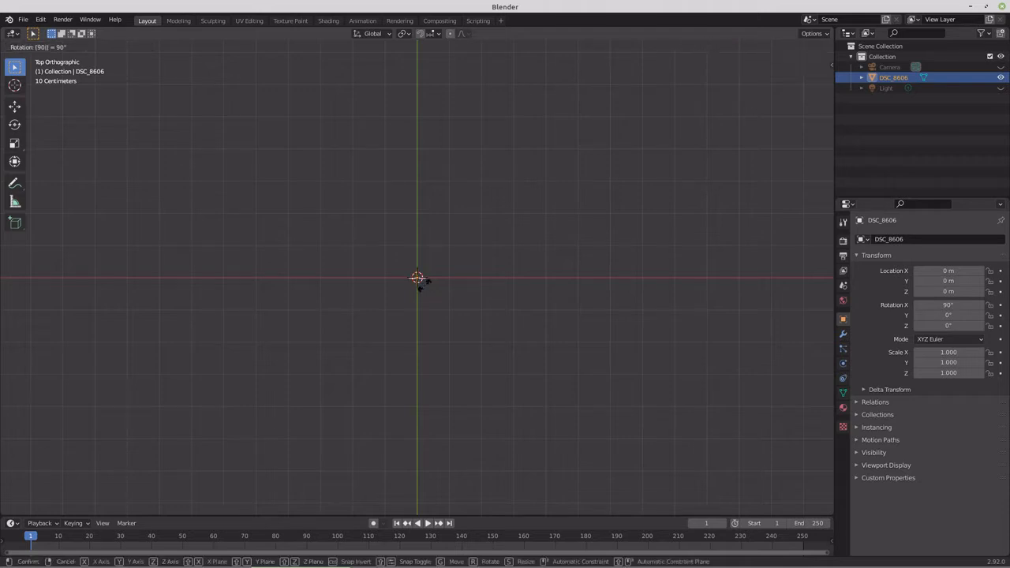
pyautogui.press('Return')
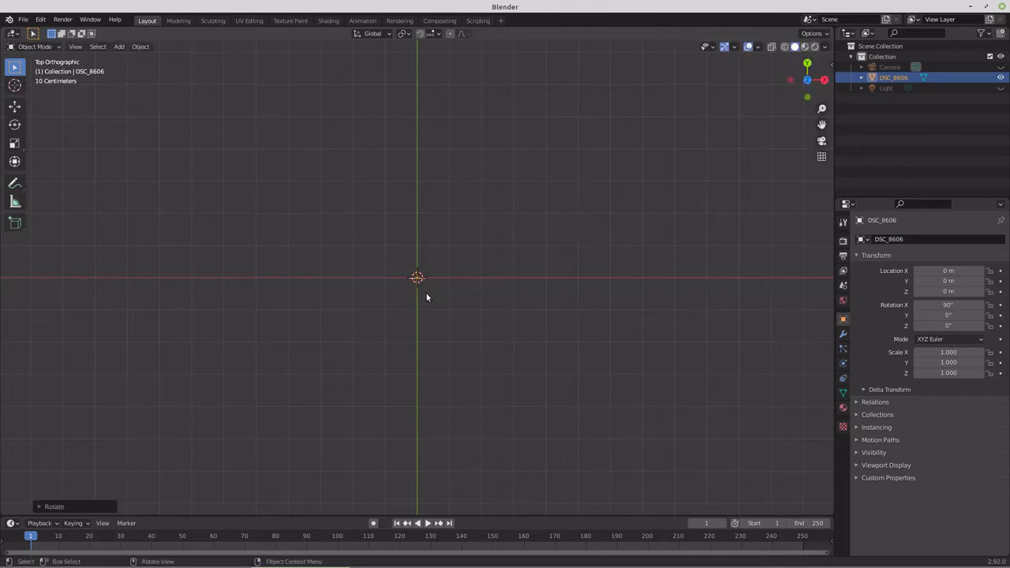
# Step: Show the leaf plane from the front in Material Preview shading
pyautogui.press('KP_1')
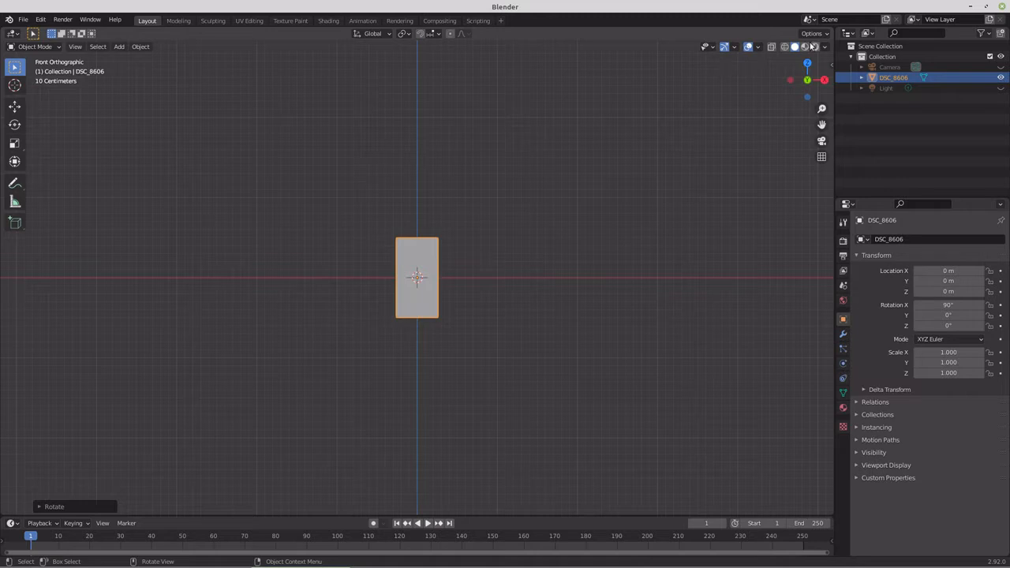
pyautogui.press('z')
pyautogui.click(499, 259)
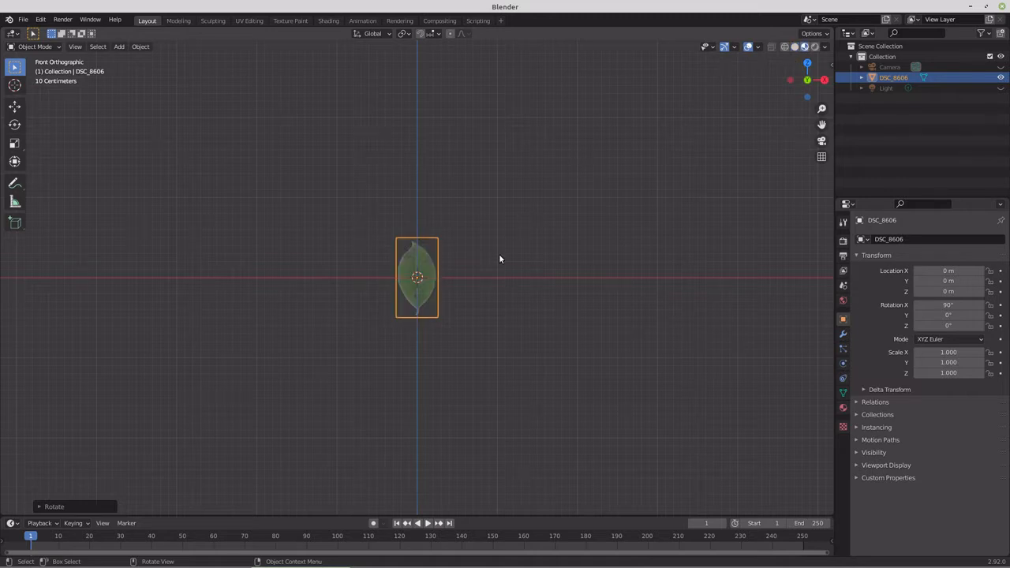
pyautogui.scroll(4, 486, 319)
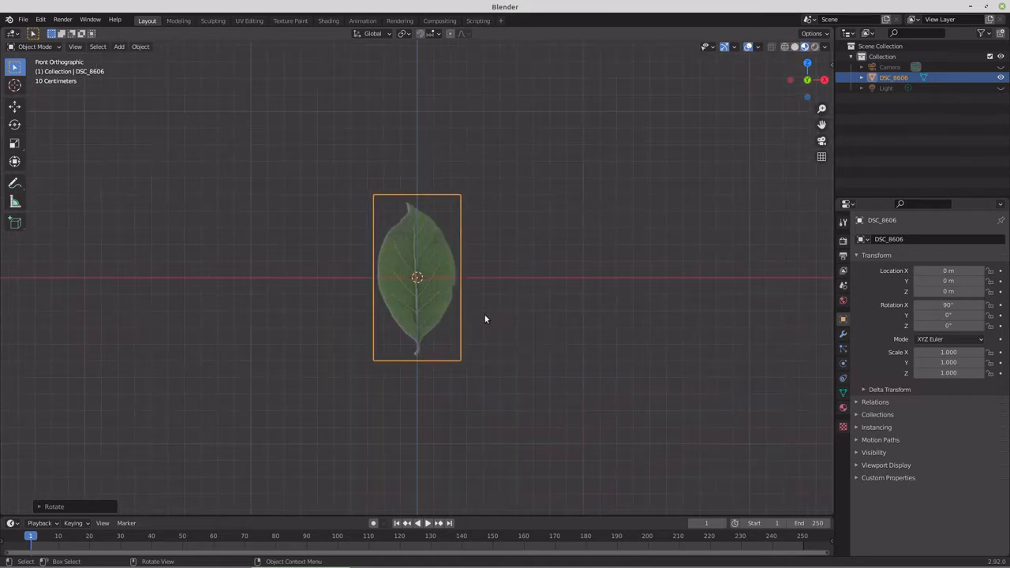
# Step: In Edit Mode, move the leaf mesh up about 0.45 m so the stem base sits at the object's origin
pyautogui.press('Tab')
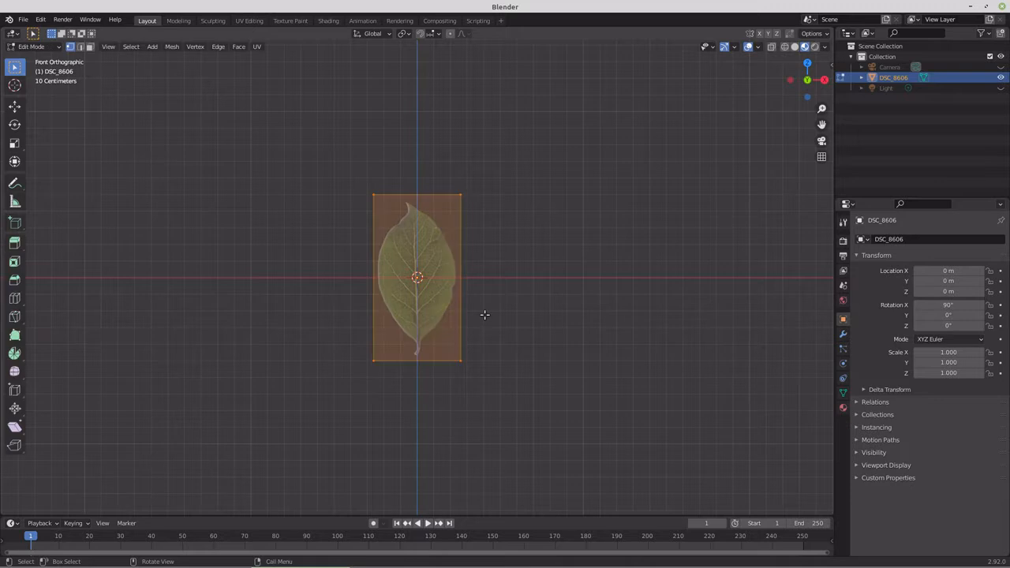
pyautogui.press('g')
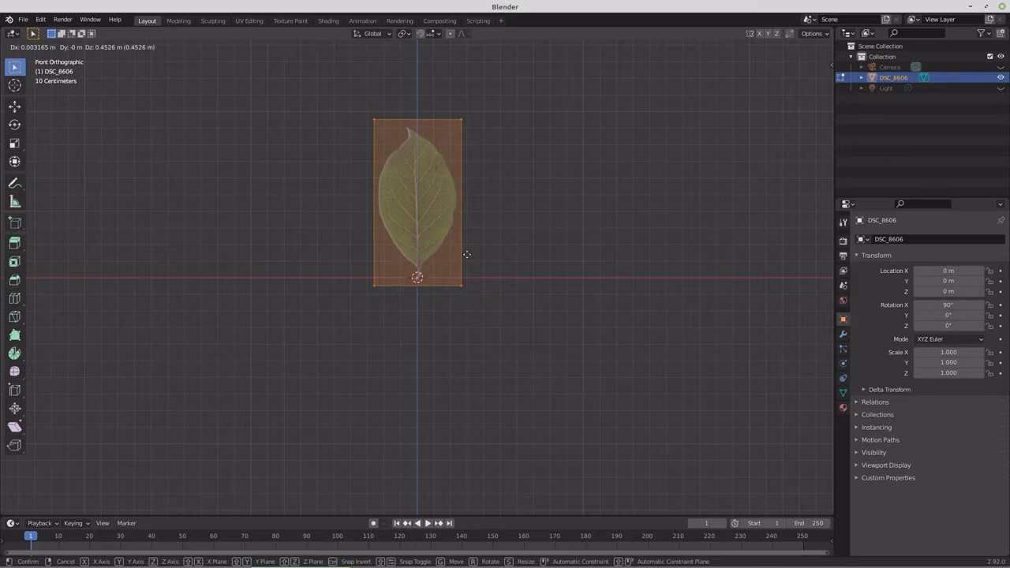
pyautogui.click(467, 254)
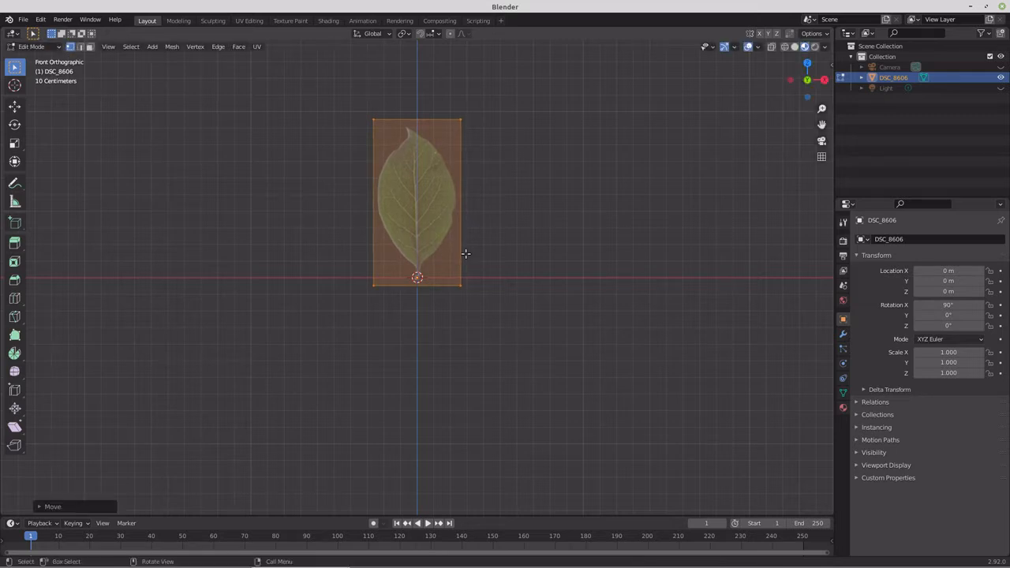
pyautogui.press('Tab')
# Step: Move the leaf object about 114 m along the X axis, well away from the world origin
pyautogui.scroll(-15, 486, 338)
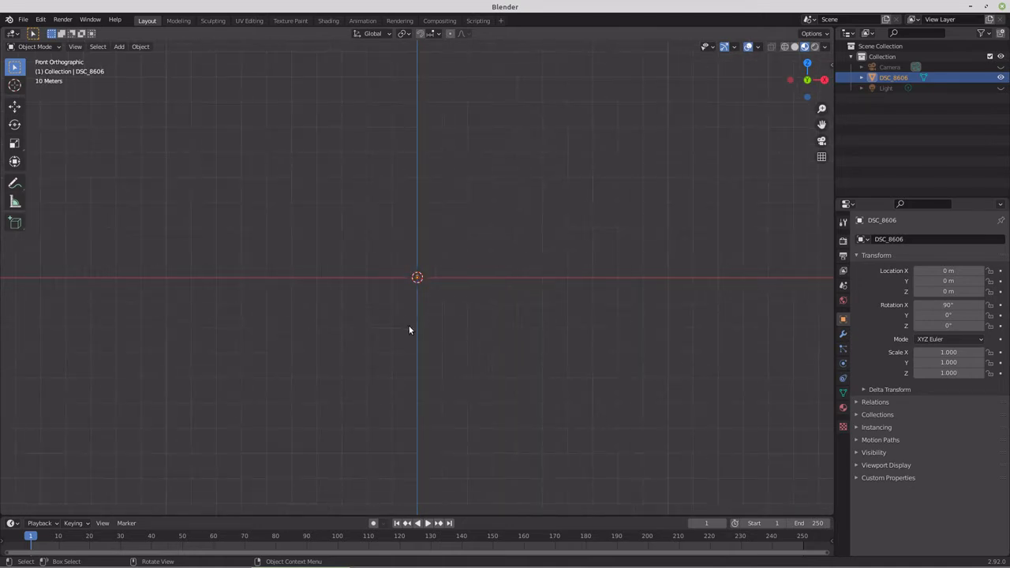
pyautogui.press('g')
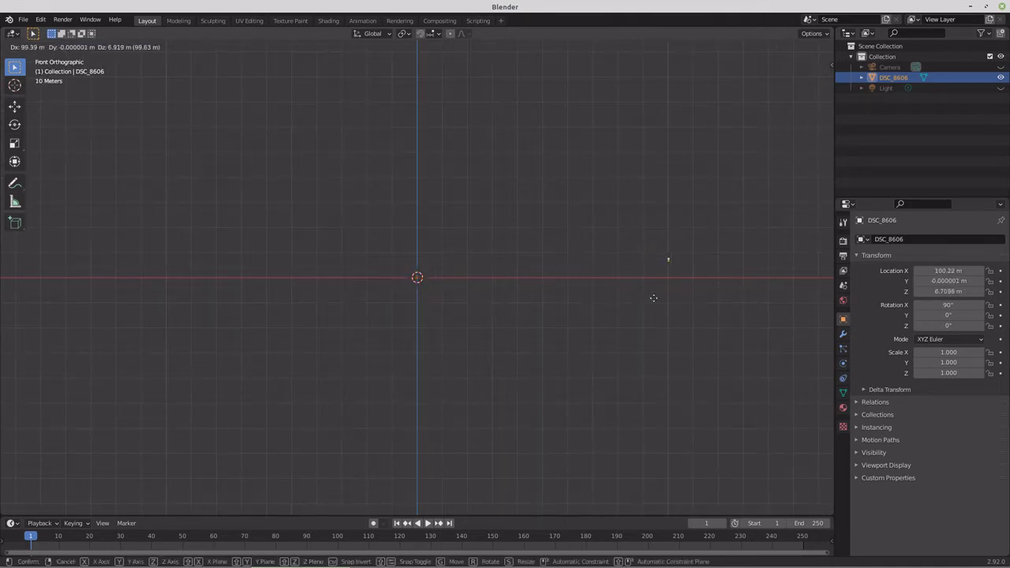
pyautogui.click(677, 311)
pyautogui.scroll(15, 401, 316)
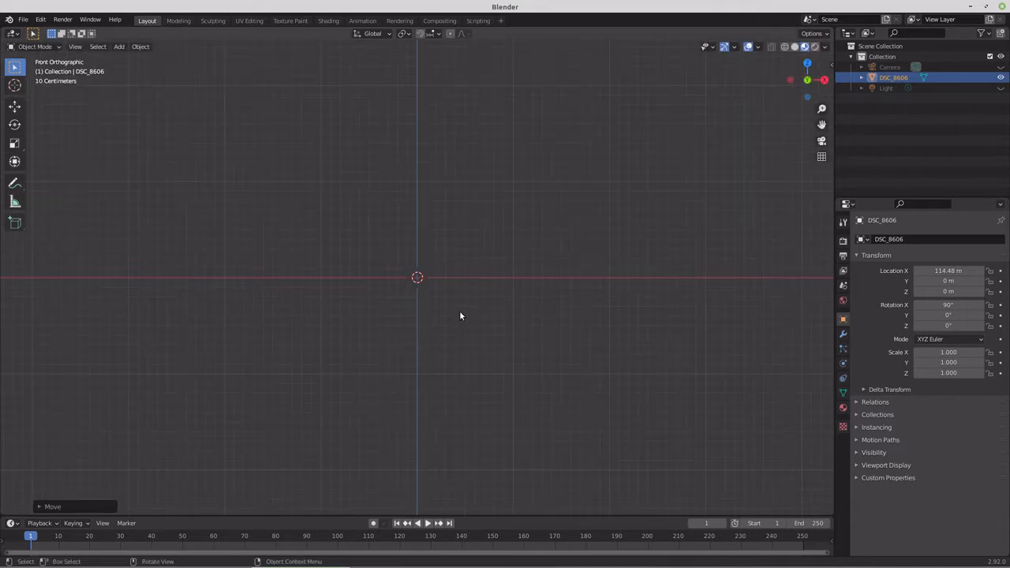
# Step: Check in the preferences that the Add Curve: Sapling Tree Gen add-on is enabled, then return to the viewport
pyautogui.click(42, 21)
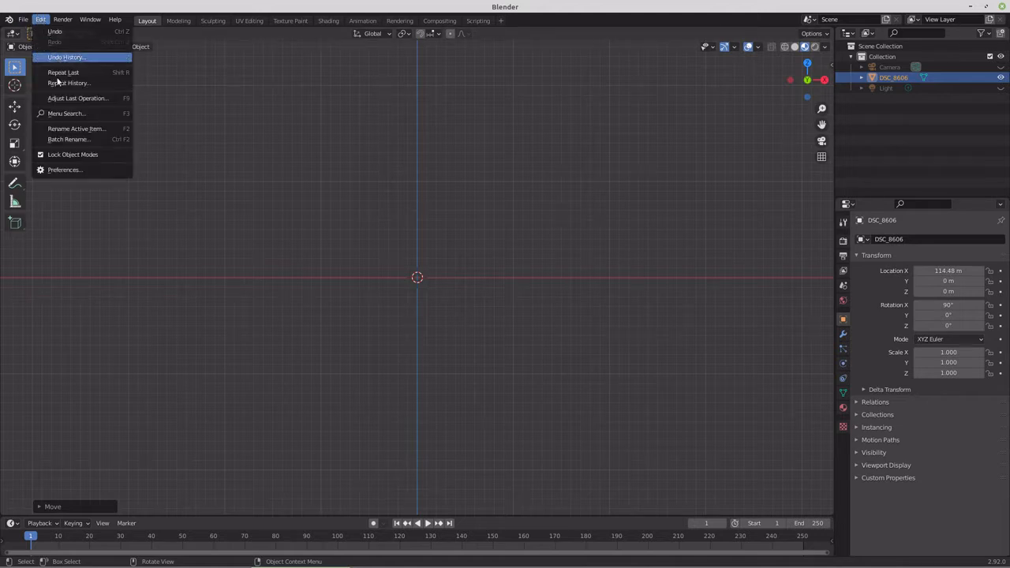
pyautogui.click(70, 171)
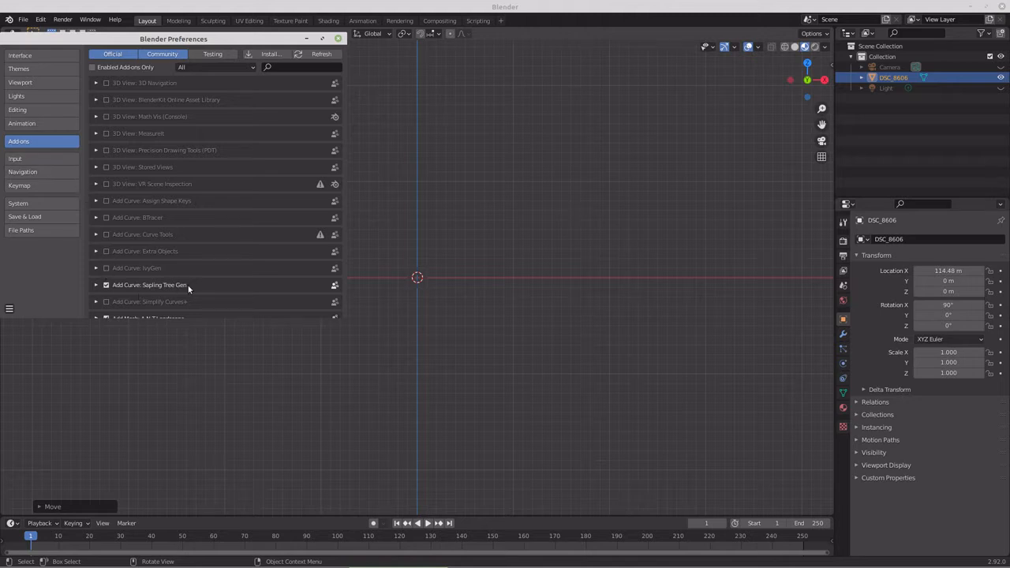
pyautogui.click(200, 369)
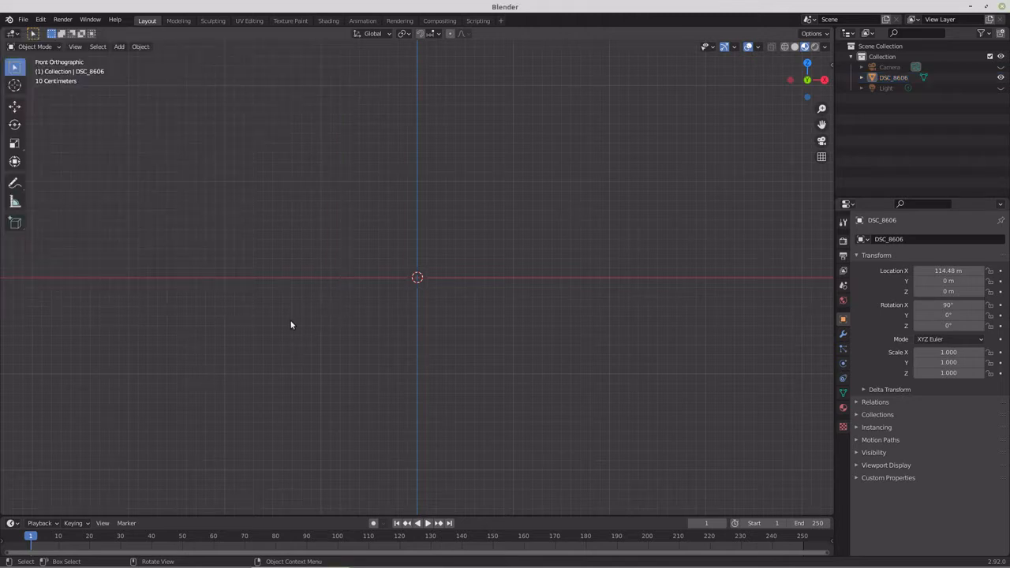
# Step: Add a Sapling Tree Gen curve tree at the world origin and frame the whole tree in the front view
pyautogui.hotkey('shift', 'a')
pyautogui.moveTo(292, 326)
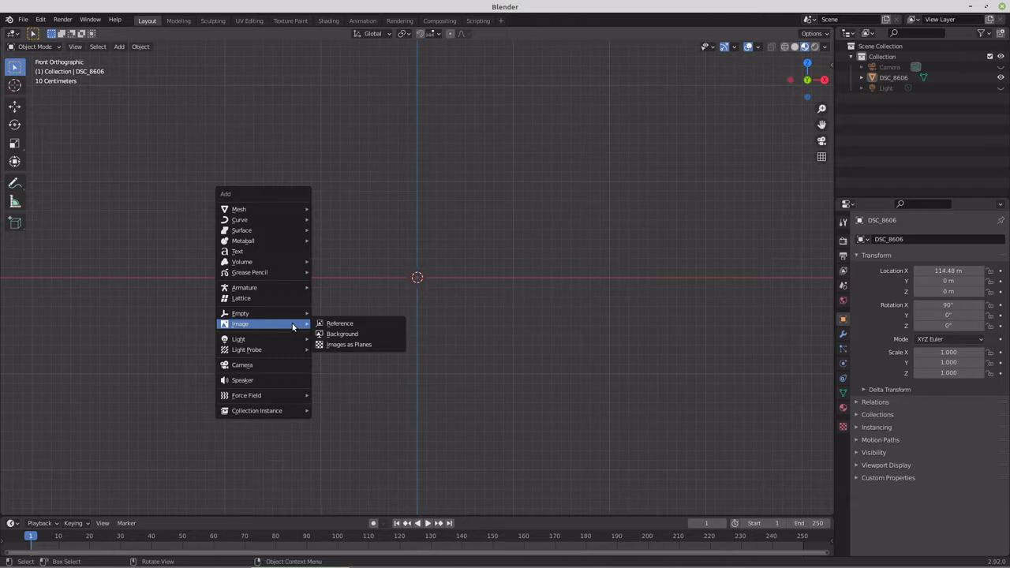
pyautogui.moveTo(304, 220)
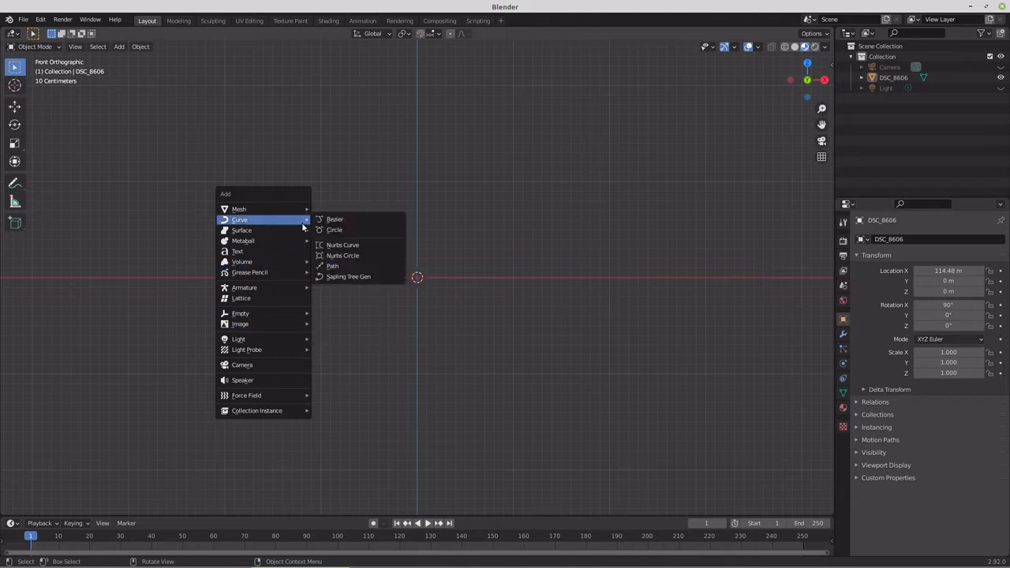
pyautogui.click(348, 278)
pyautogui.scroll(-5, 424, 278)
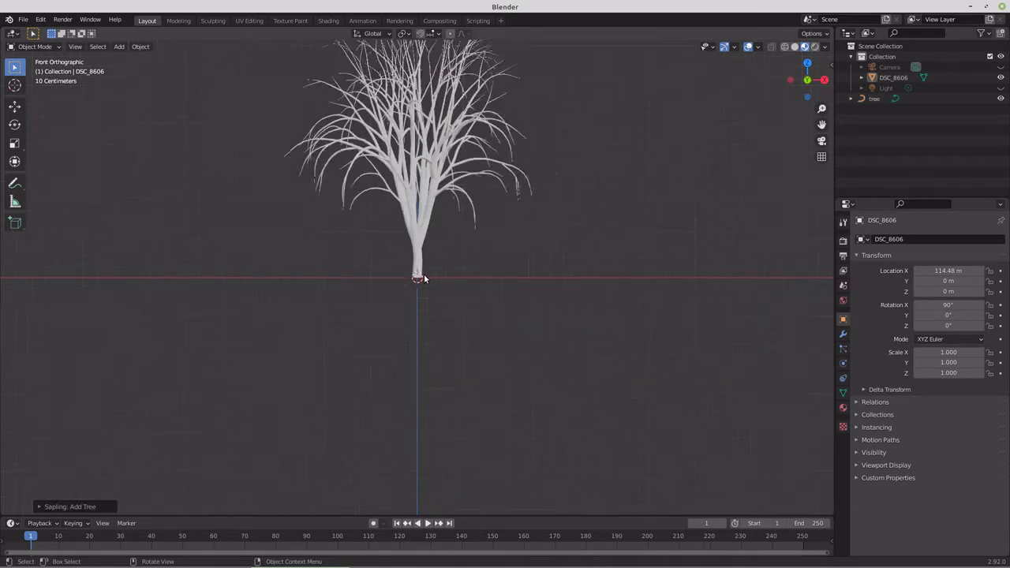
pyautogui.keyDown('shift'); pyautogui.moveTo(476, 248); pyautogui.dragTo(460, 332, button='middle'); pyautogui.keyUp('shift')
pyautogui.scroll(-3, 461, 332)
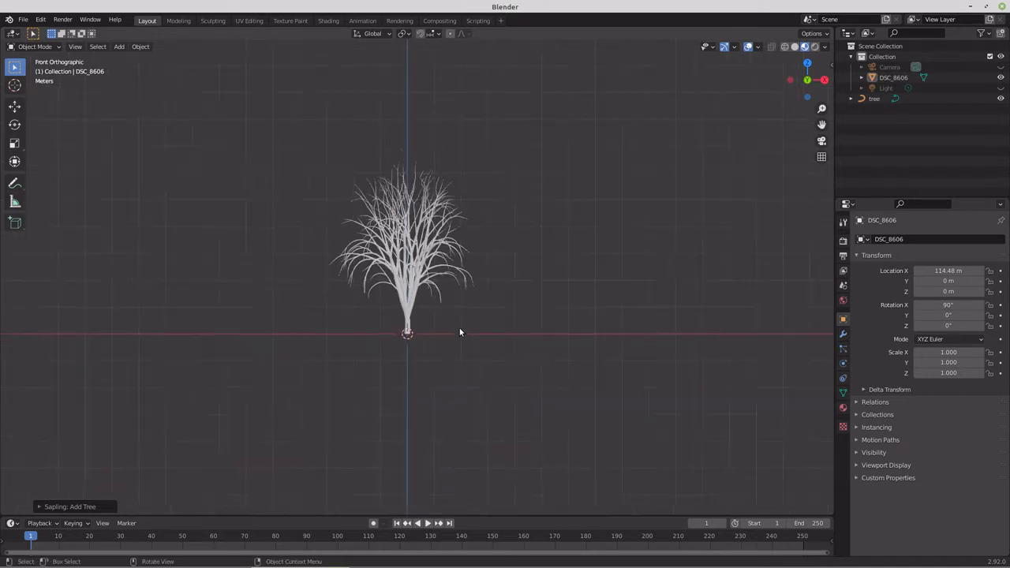
pyautogui.scroll(-1, 472, 278)
pyautogui.keyDown('shift'); pyautogui.moveTo(474, 285); pyautogui.dragTo(463, 331, button='middle'); pyautogui.keyUp('shift')
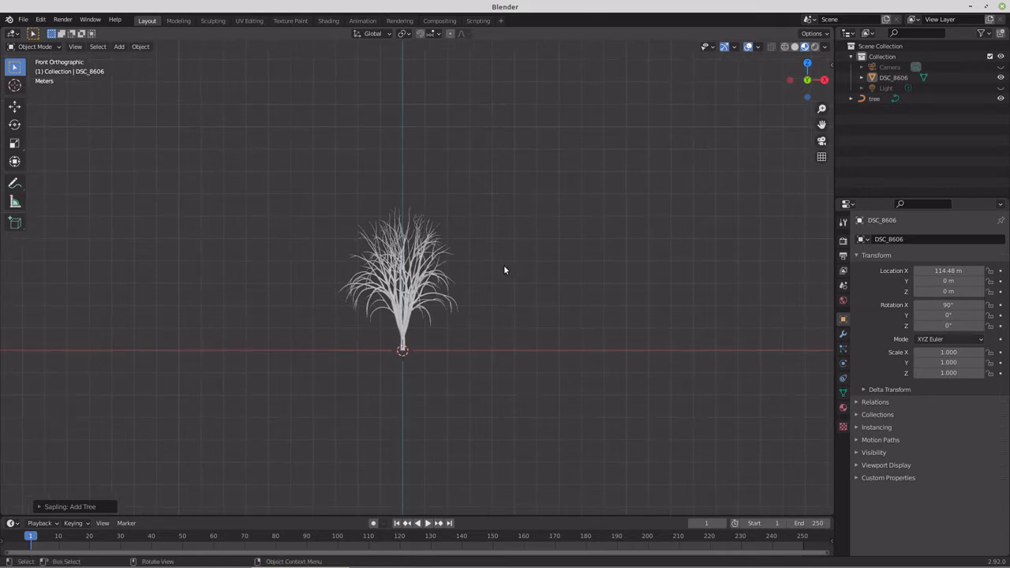
# Step: In the Sapling tree's settings, try the callistemon preset and load the white_birch preset
pyautogui.press('F9')
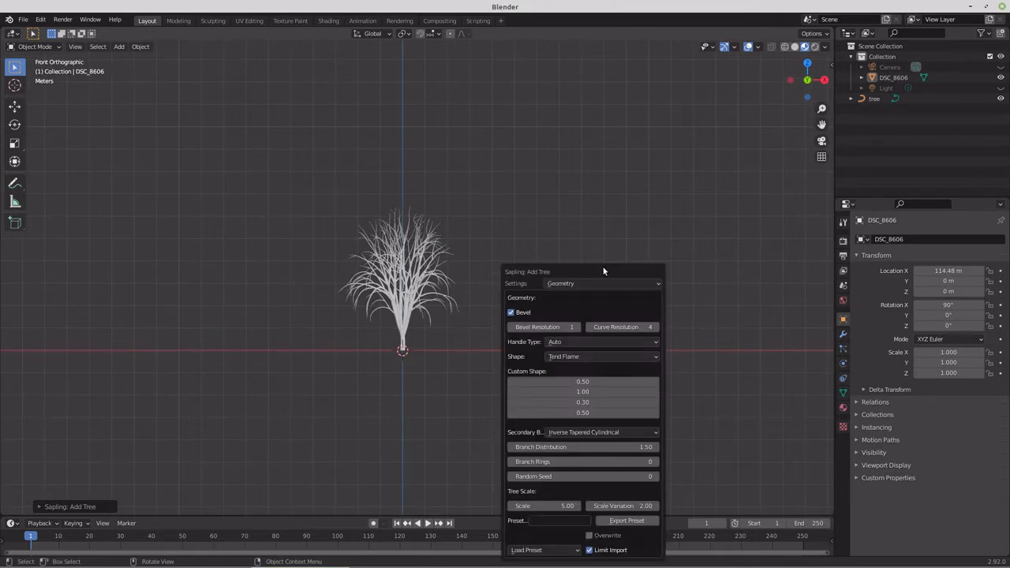
pyautogui.moveTo(603, 268); pyautogui.dragTo(615, 124)
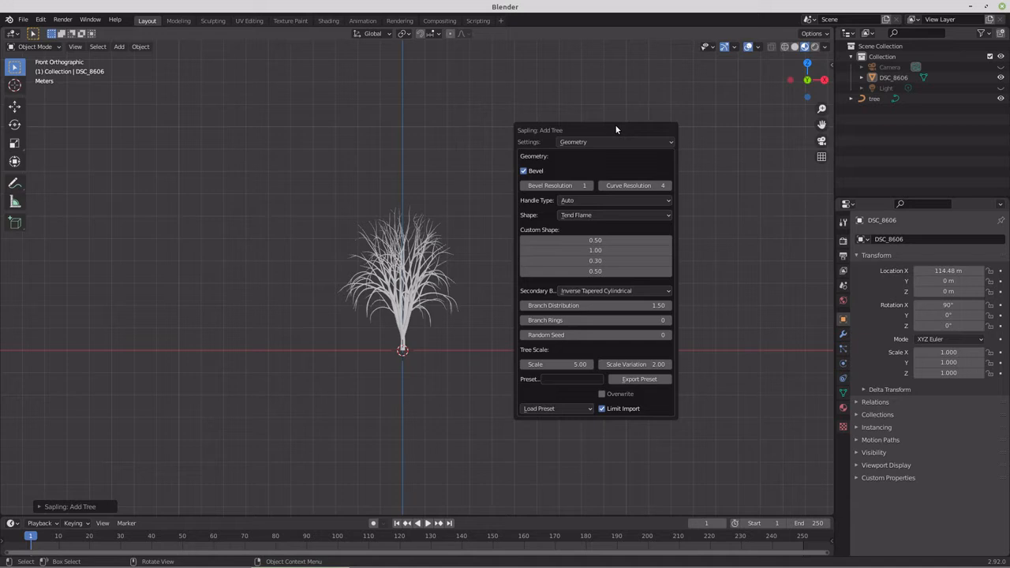
pyautogui.click(543, 409)
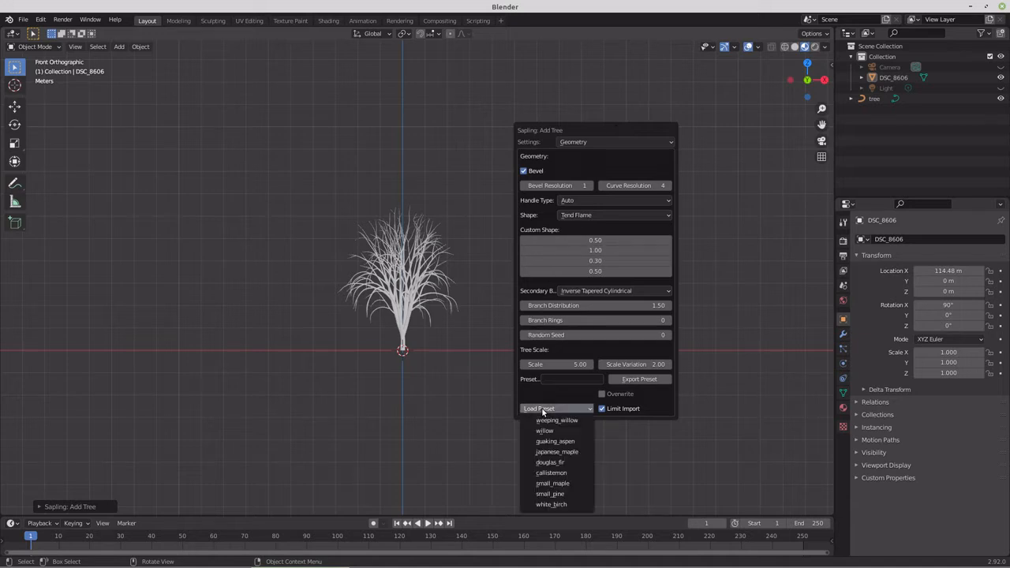
pyautogui.click(554, 475)
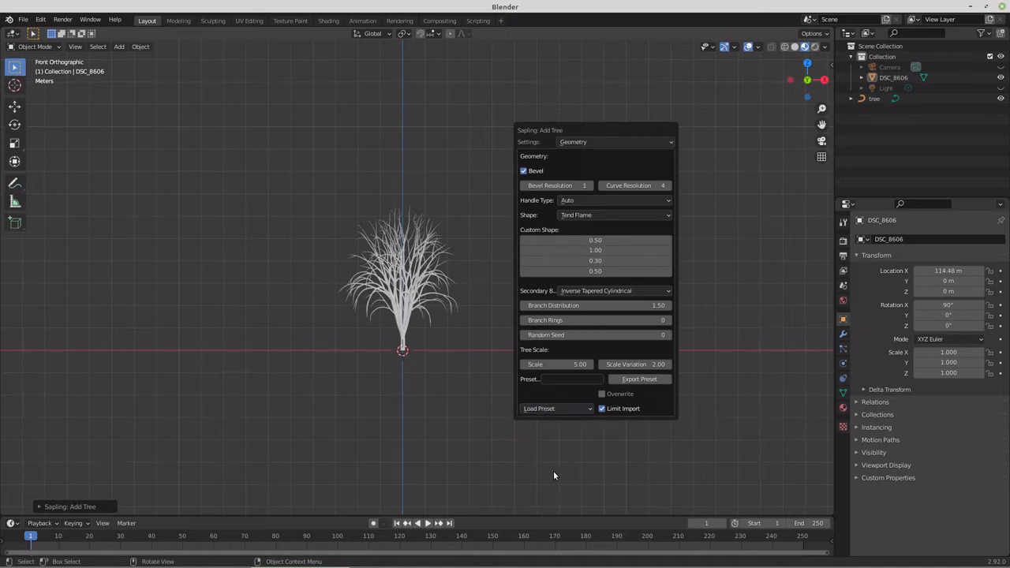
pyautogui.click(544, 410)
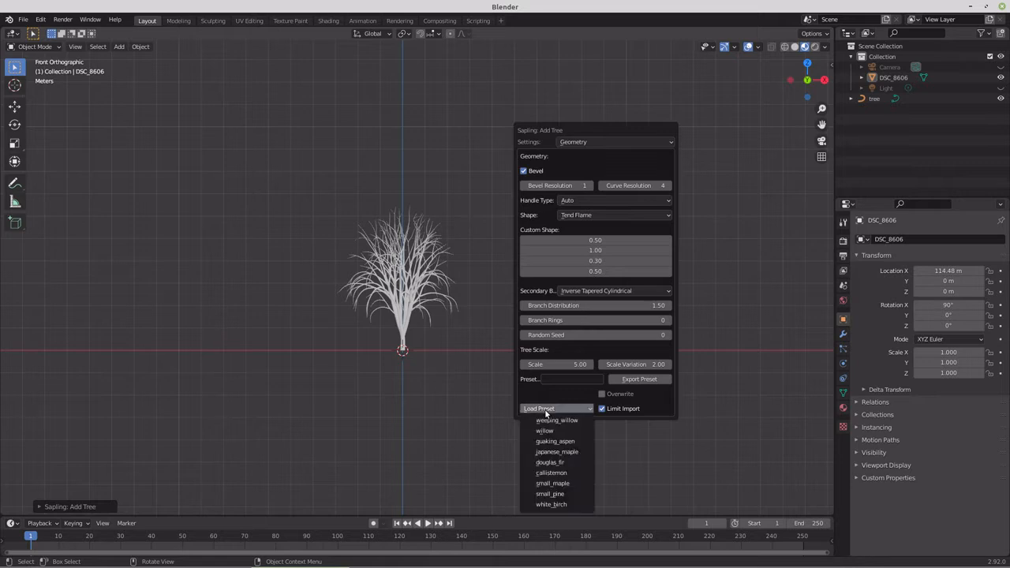
pyautogui.click(551, 505)
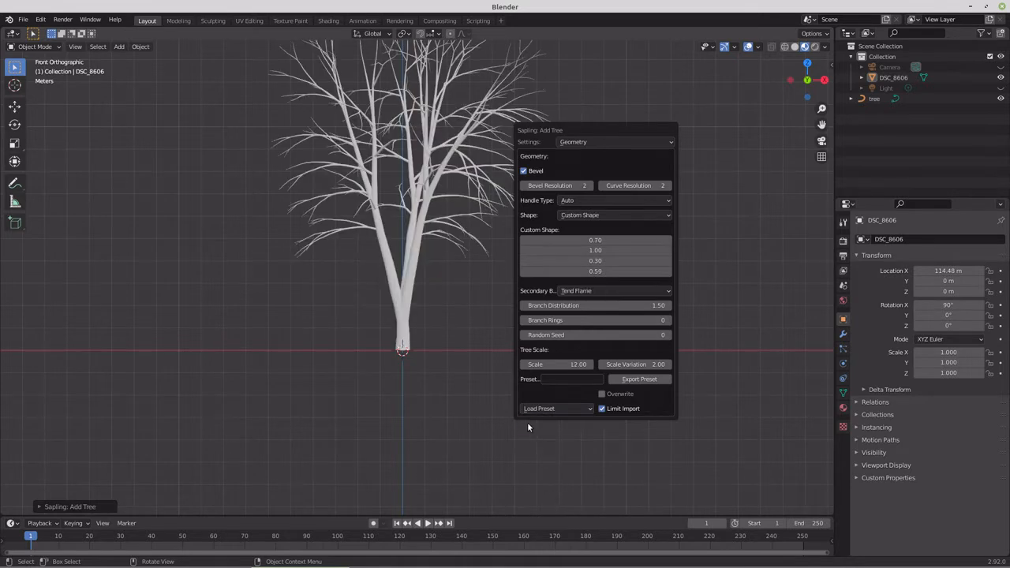
# Step: Examine the white birch tree's branch shape from the front, the side and angled perspectives
pyautogui.scroll(-2, 419, 284)
pyautogui.moveTo(430, 280); pyautogui.dragTo(446, 295, button='middle')
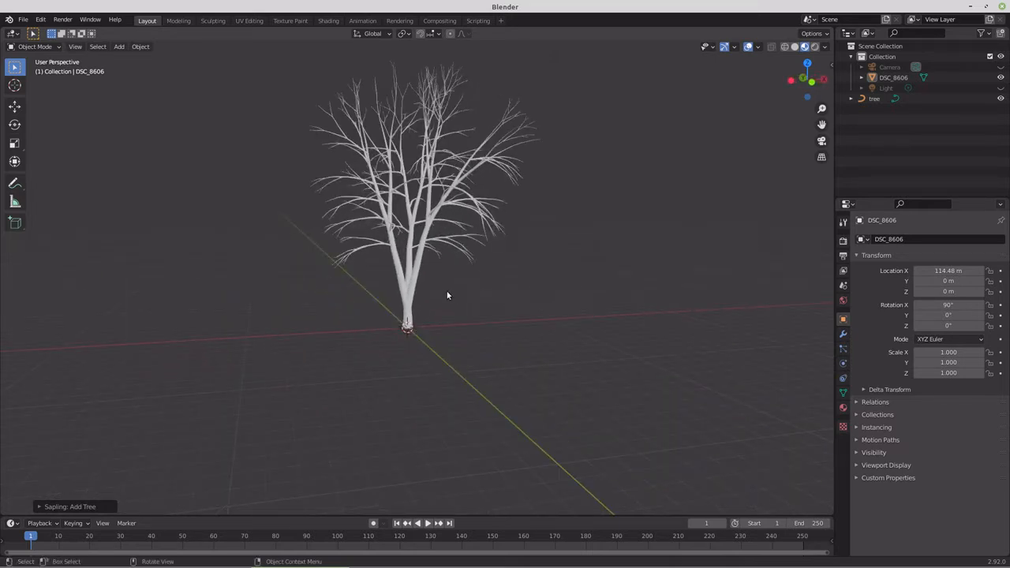
pyautogui.press('KP_1')
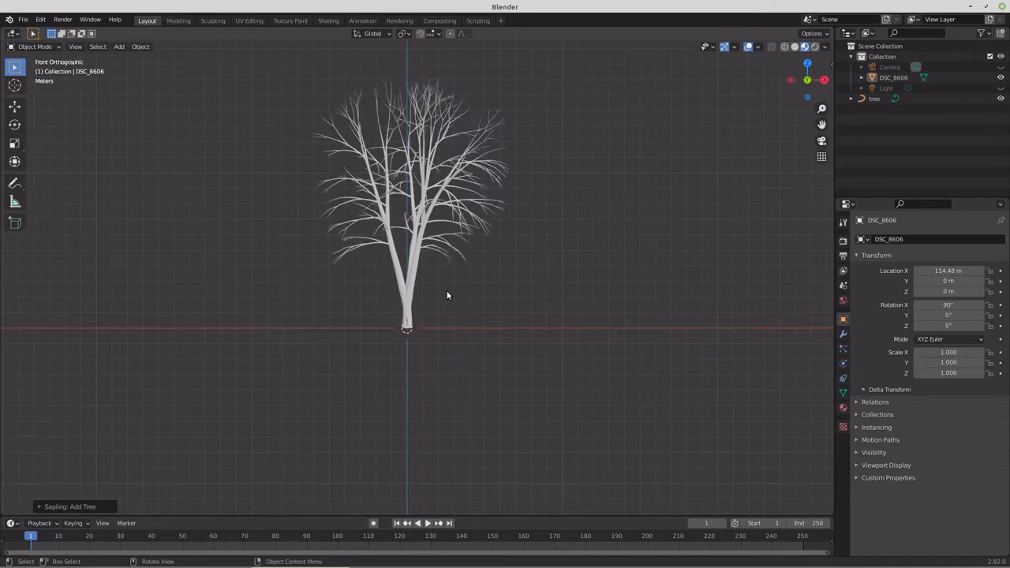
pyautogui.press('KP_3')
pyautogui.press('KP_1')
pyautogui.press('KP_3')
pyautogui.press('KP_8')
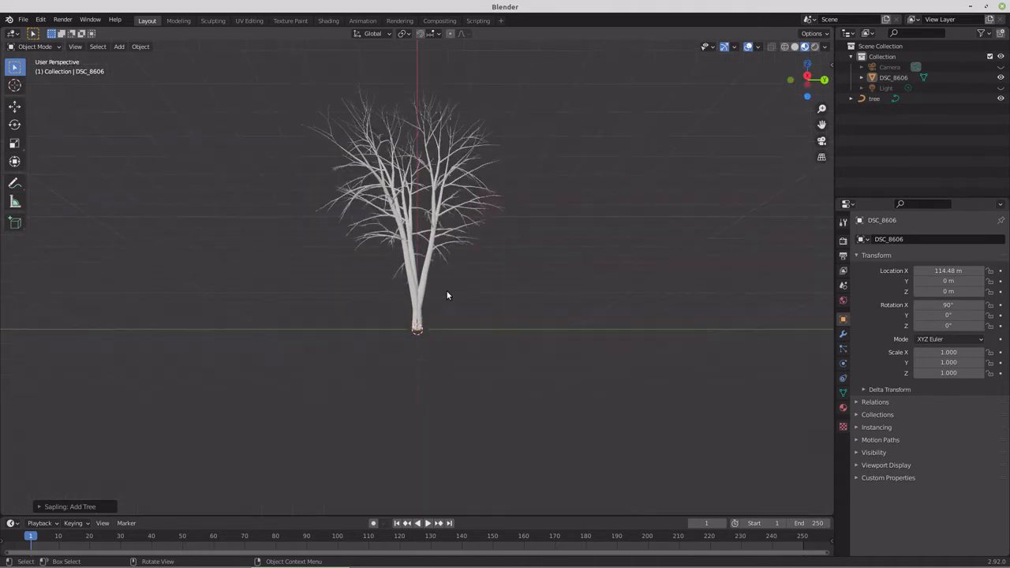
pyautogui.moveTo(438, 314); pyautogui.dragTo(379, 338, button='middle')
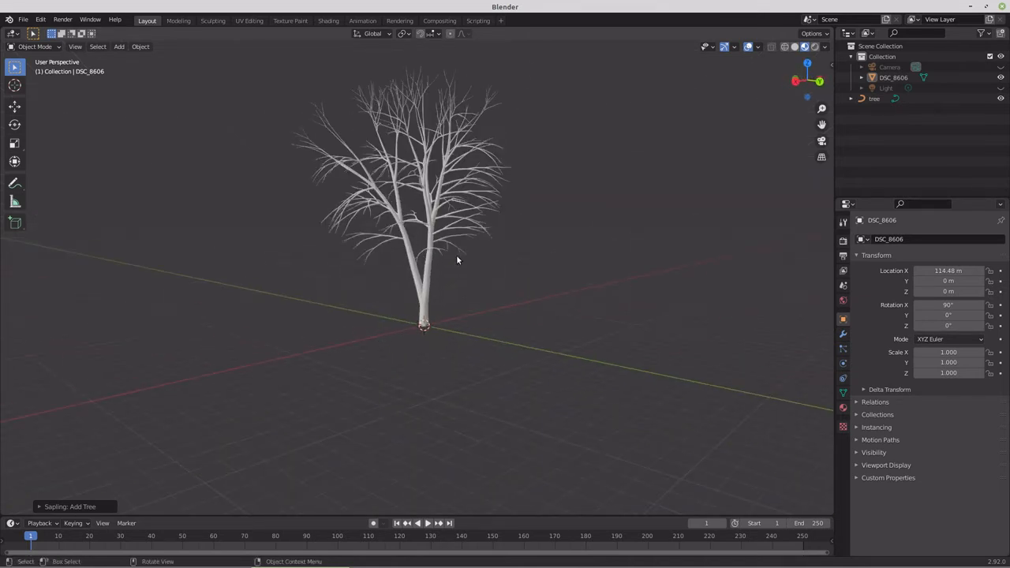
# Step: Load the douglas_fir preset for the Sapling tree
pyautogui.press('F9')
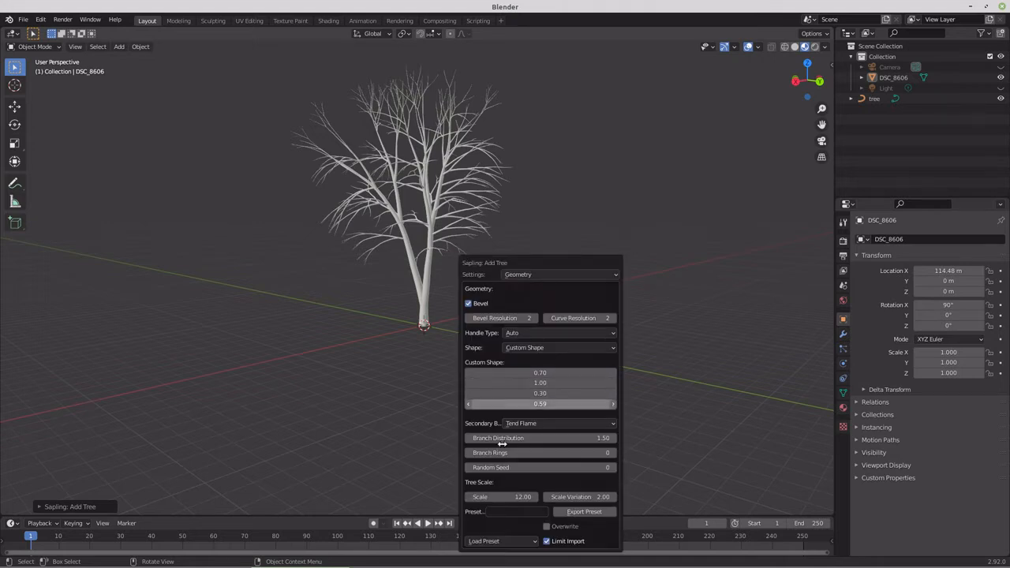
pyautogui.click(497, 542)
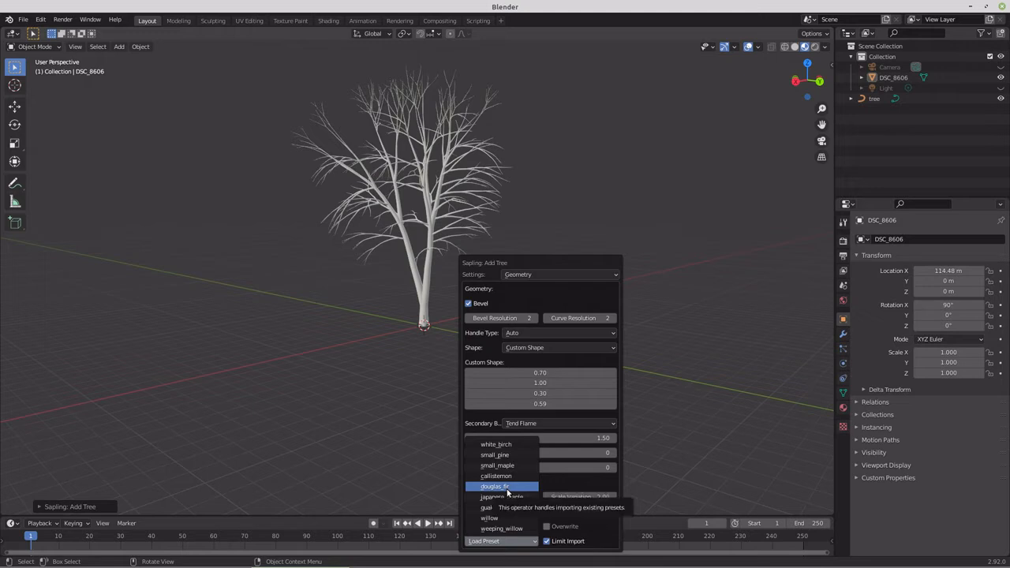
pyautogui.click(507, 488)
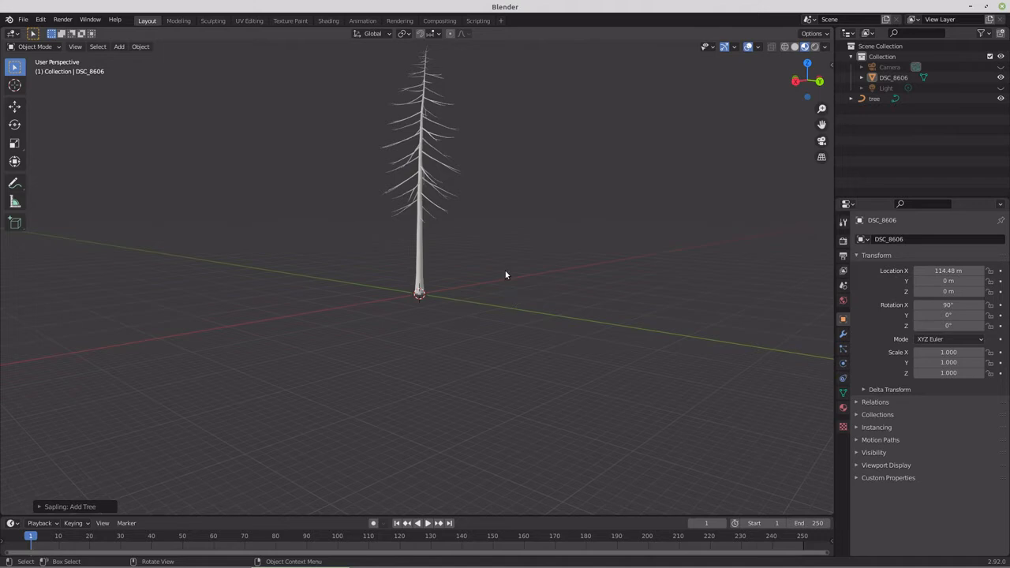
# Step: Reopen the Sapling tree's settings and load the small_maple preset
pyautogui.press('F9')
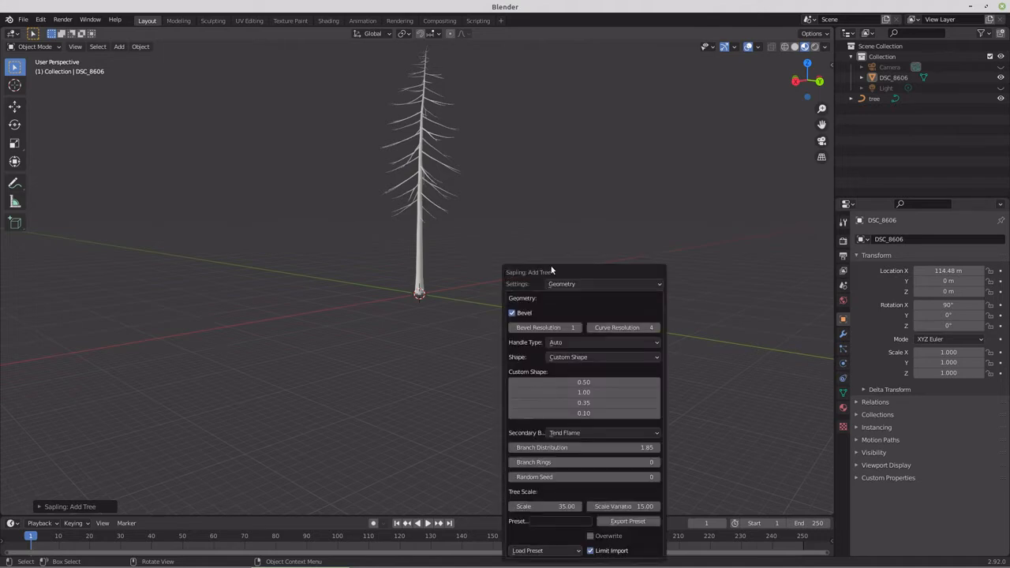
pyautogui.moveTo(576, 268); pyautogui.dragTo(596, 129)
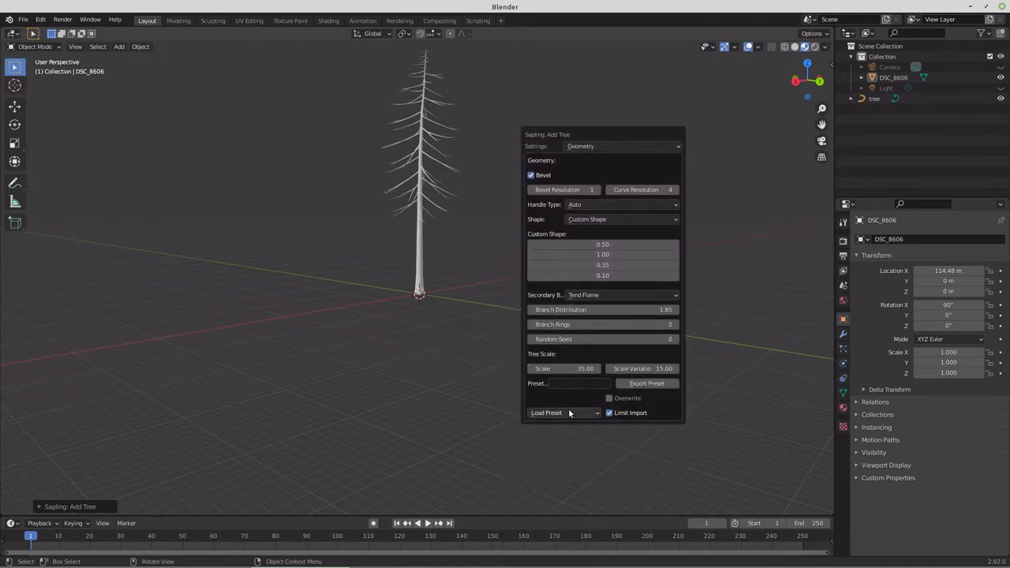
pyautogui.click(569, 412)
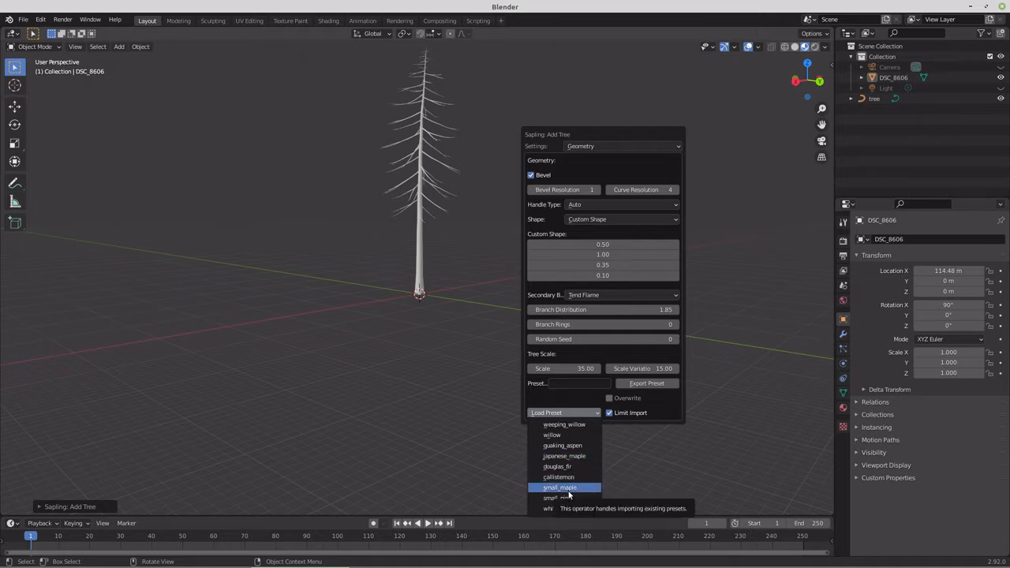
pyautogui.click(570, 488)
# Step: Check the small maple from several sides, then select it in the front view and convert it from a curve to a mesh
pyautogui.scroll(6, 453, 336)
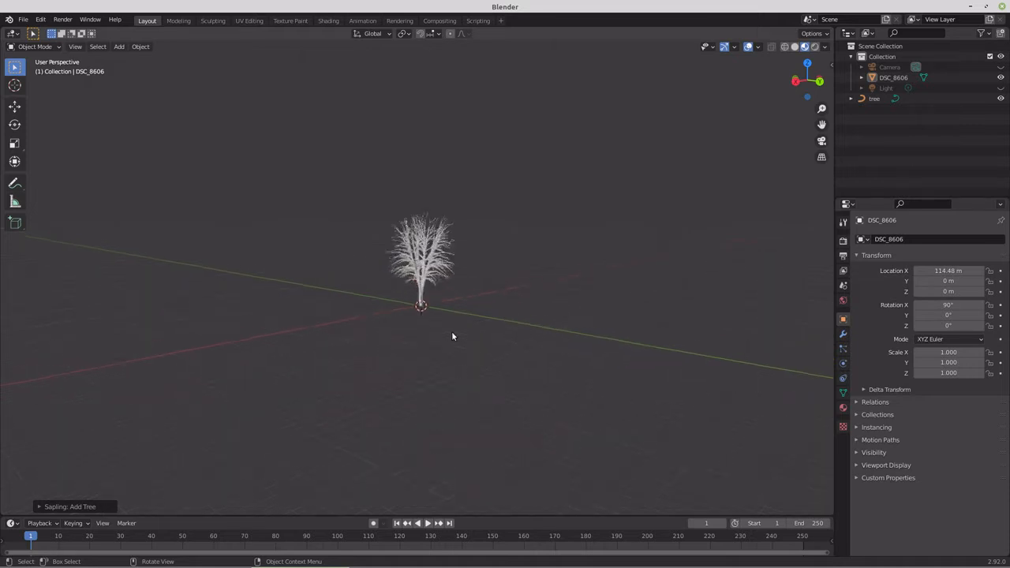
pyautogui.moveTo(453, 335); pyautogui.dragTo(404, 334, button='middle')
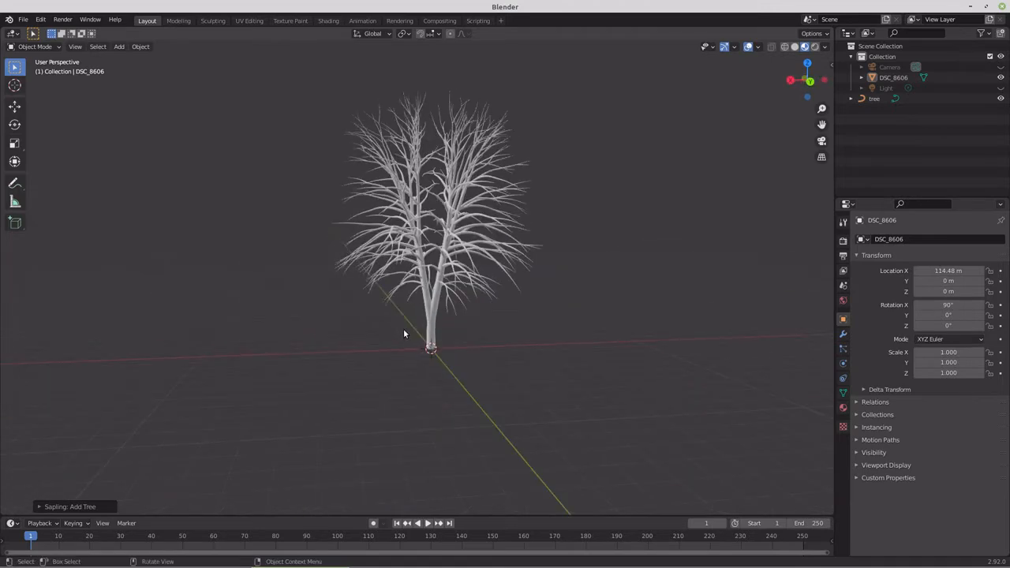
pyautogui.press('KP_1')
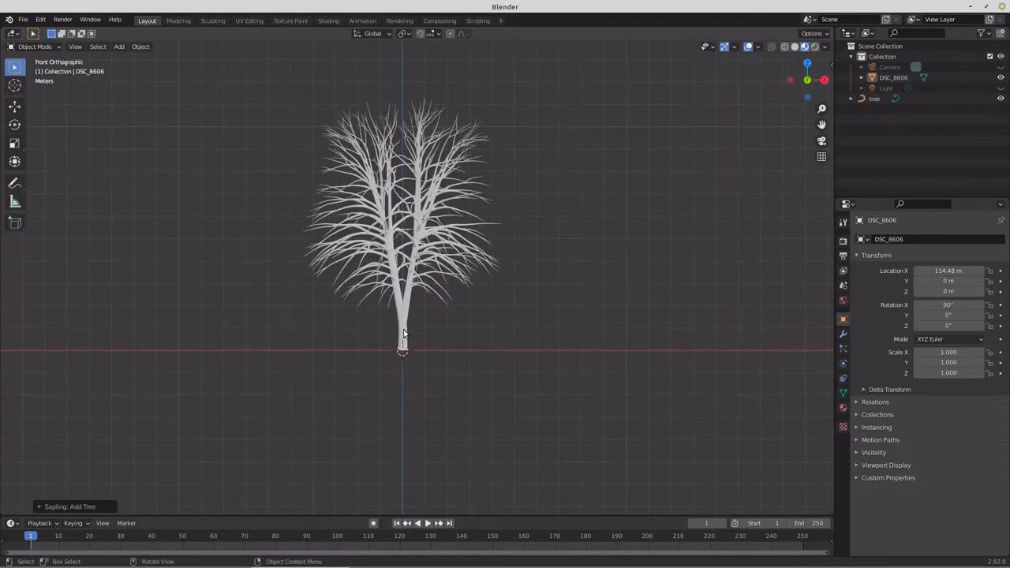
pyautogui.press('KP_3')
pyautogui.press('KP_2')
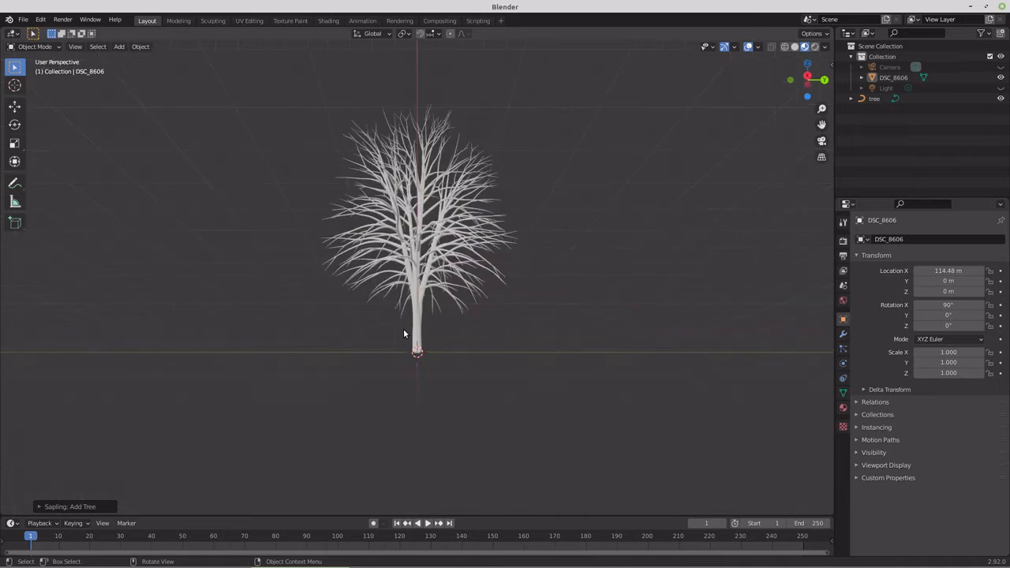
pyautogui.press('KP_1')
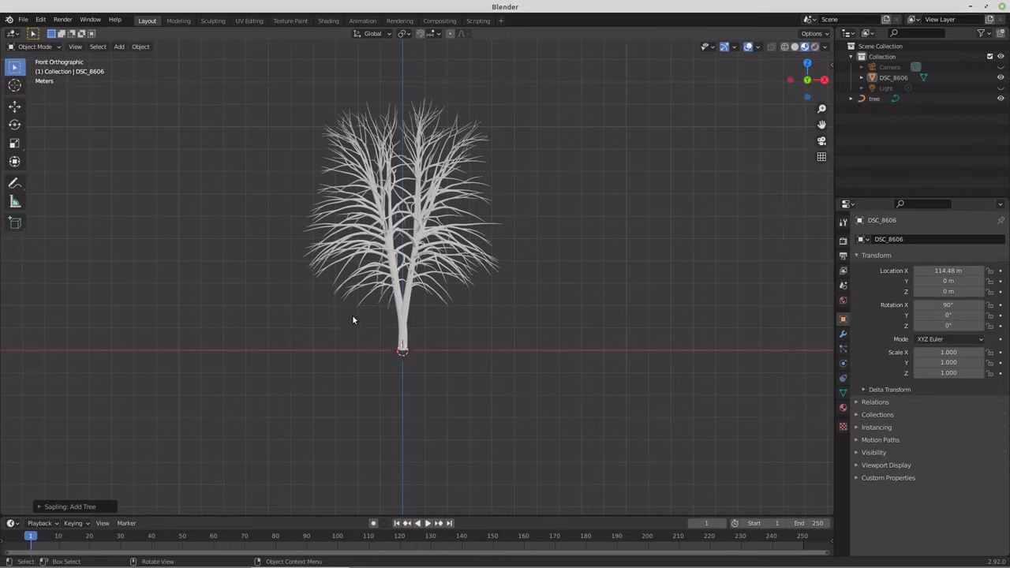
pyautogui.click(402, 305)
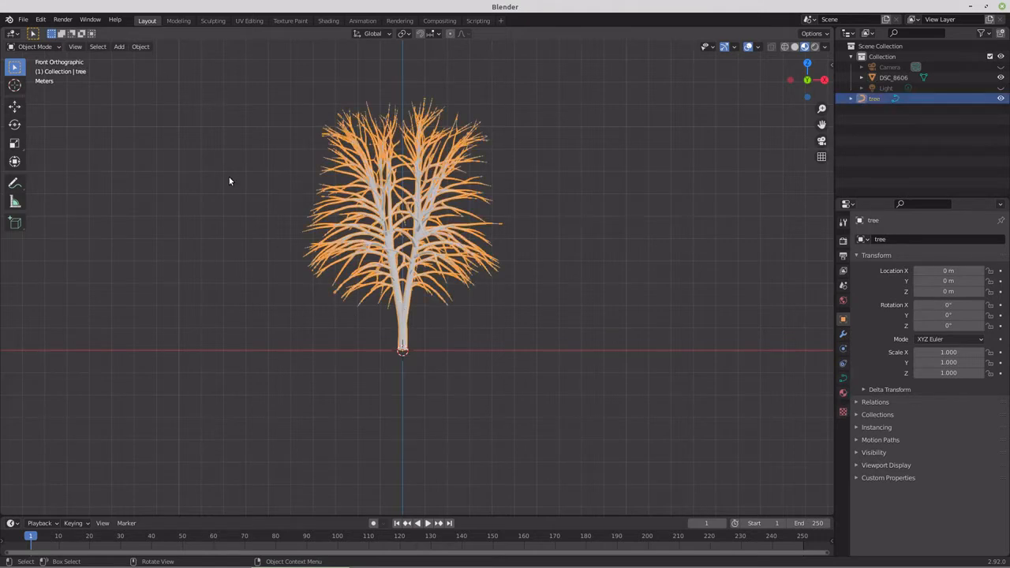
pyautogui.click(141, 46)
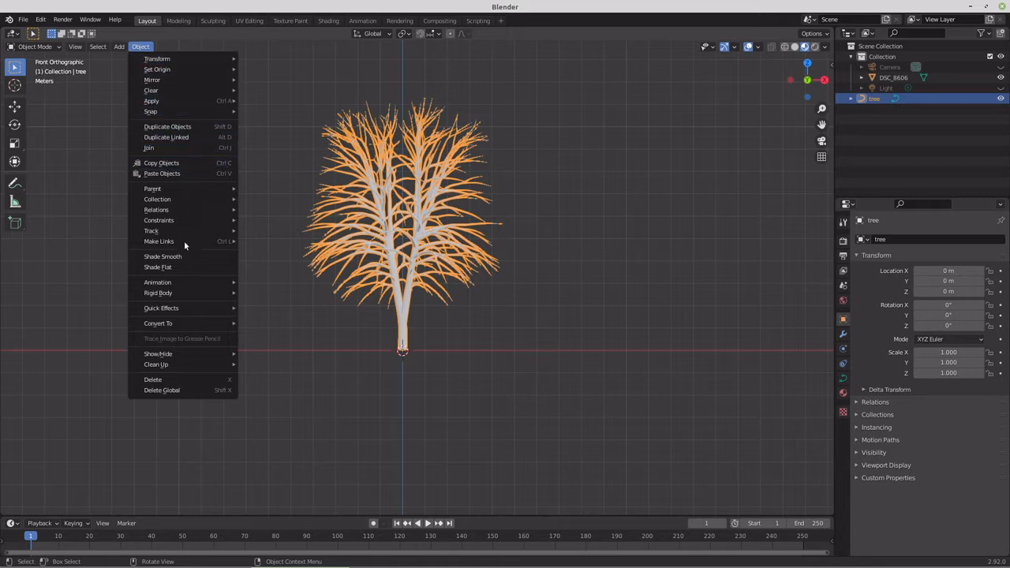
pyautogui.moveTo(182, 292)
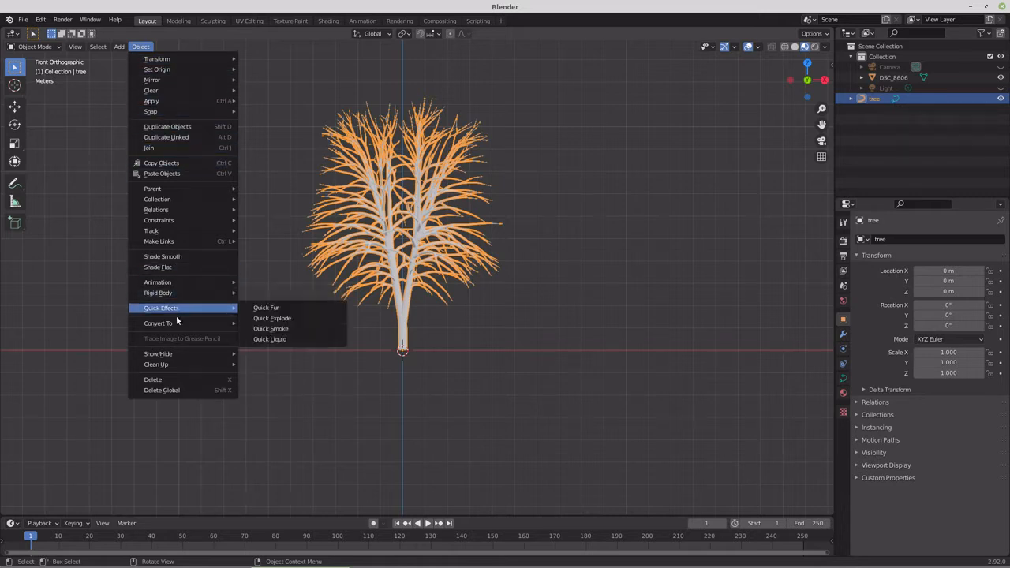
pyautogui.moveTo(177, 324)
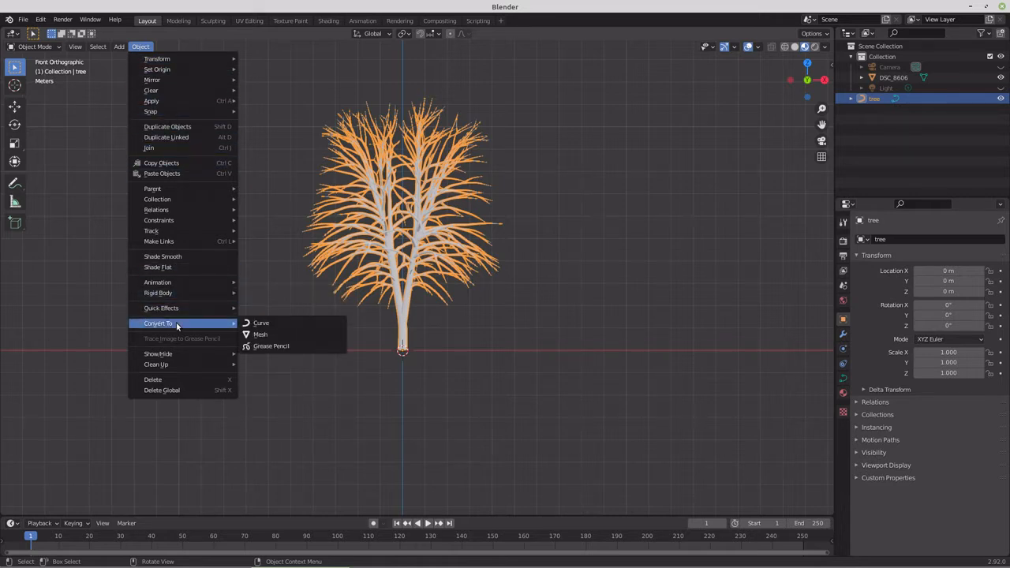
pyautogui.click(261, 336)
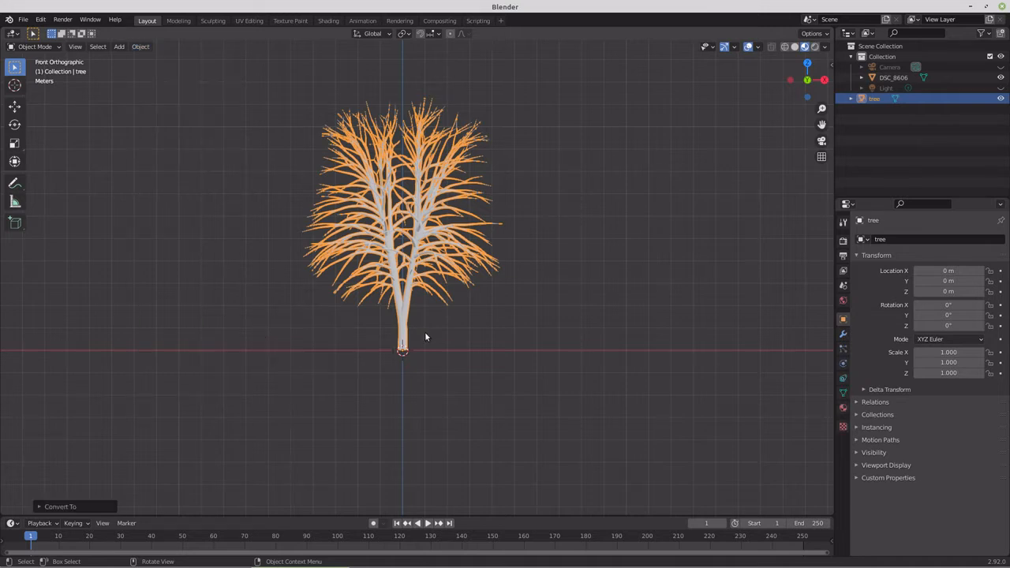
# Step: Give the tree a new material with a dark reddish-brown base colour of hue 0.031 and saturation 0.770
pyautogui.press('Tab')
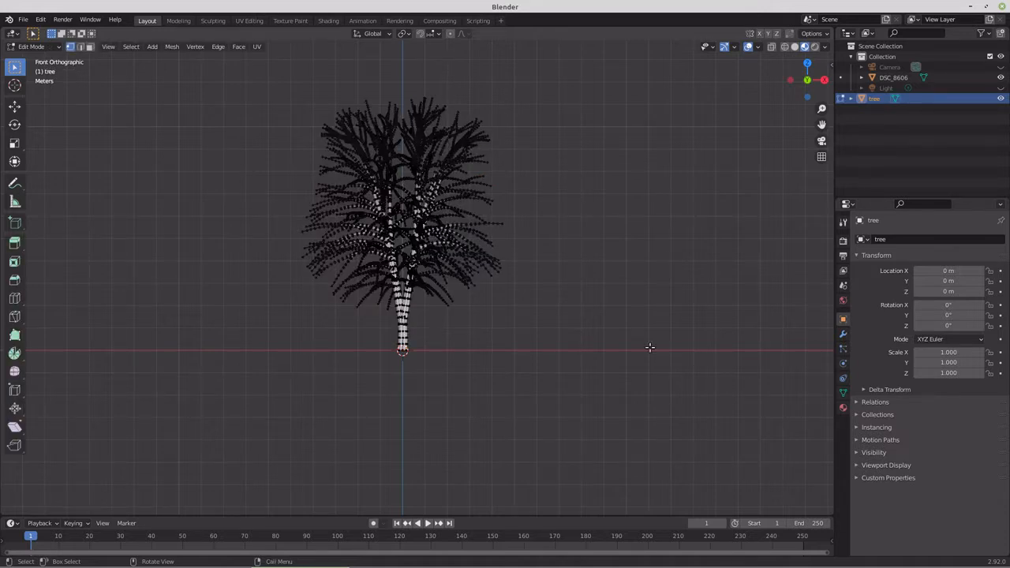
pyautogui.click(842, 407)
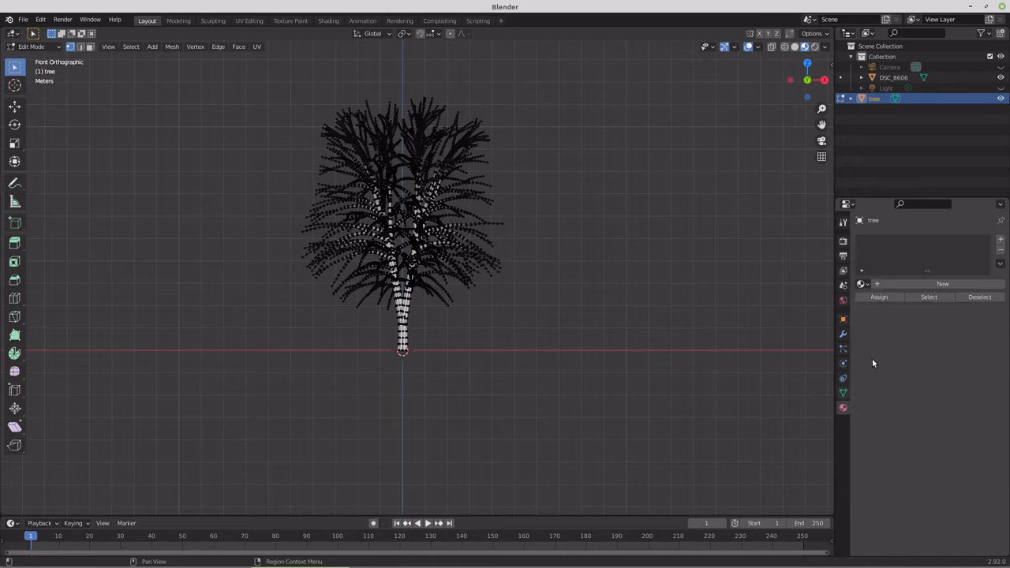
pyautogui.click(908, 287)
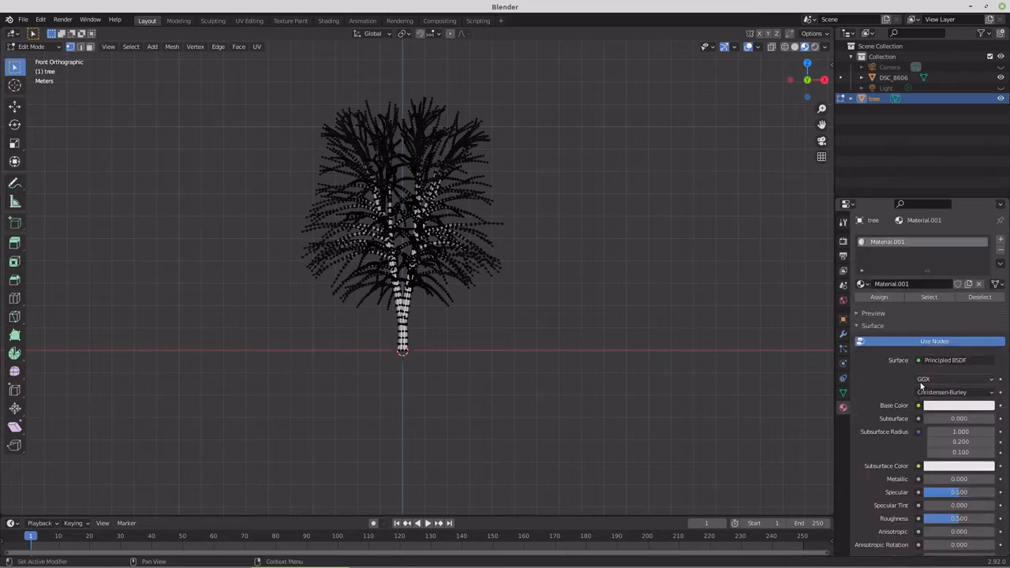
pyautogui.click(948, 408)
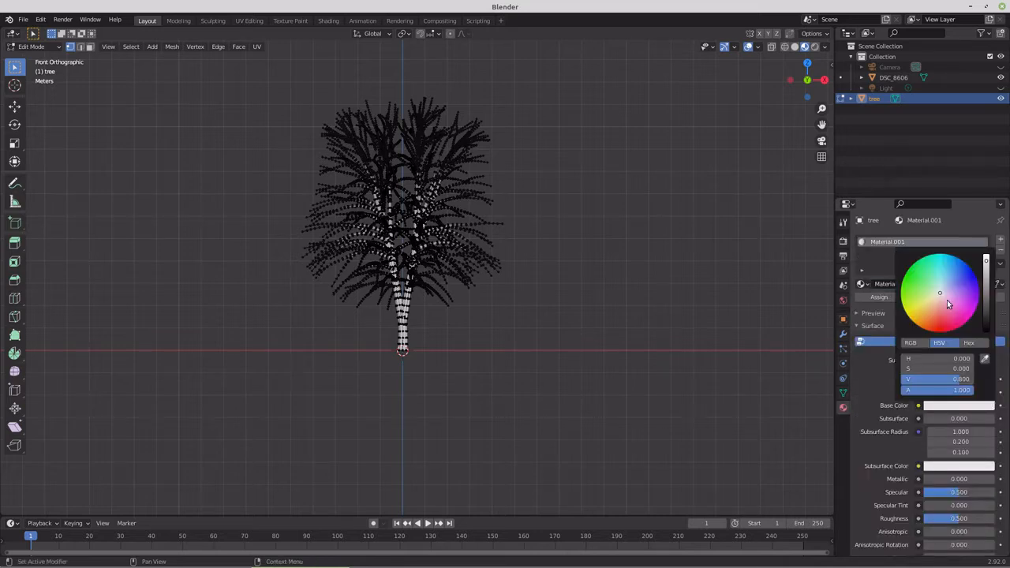
pyautogui.click(935, 311)
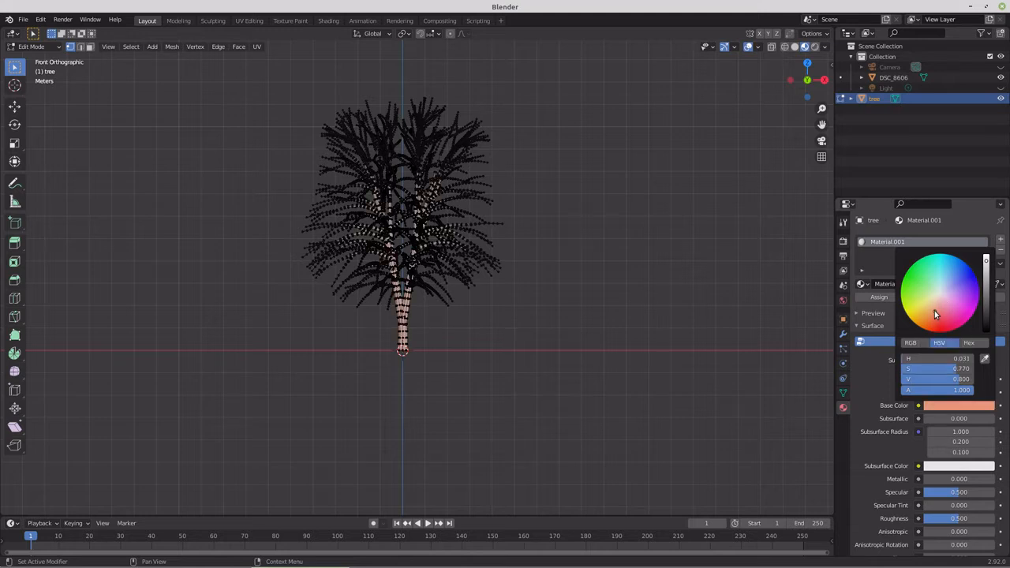
pyautogui.click(987, 304)
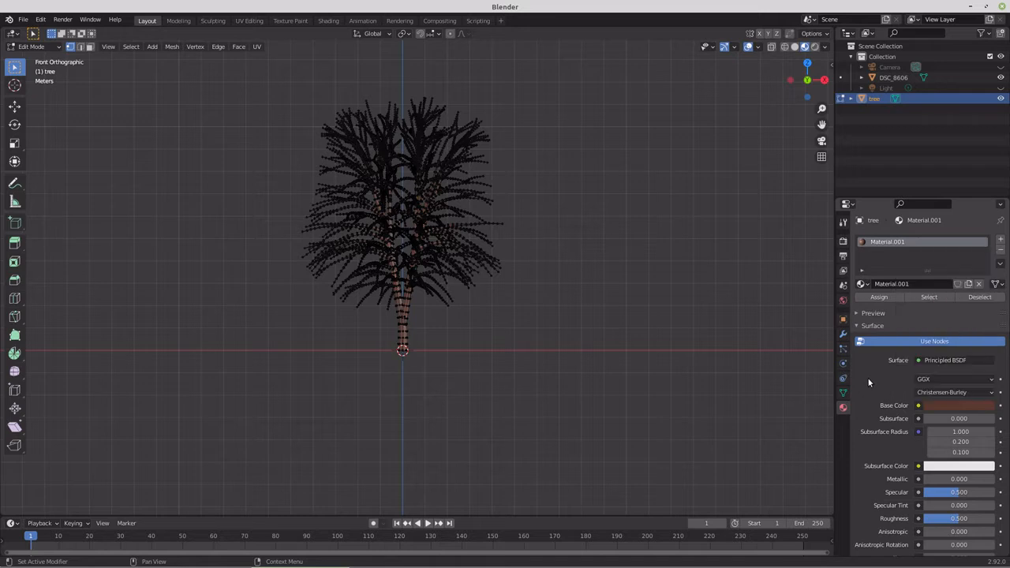
# Step: Add a Musgrave Texture node to the tree's material and connect its Height output to the Principled BSDF's Normal input
pyautogui.click(328, 21)
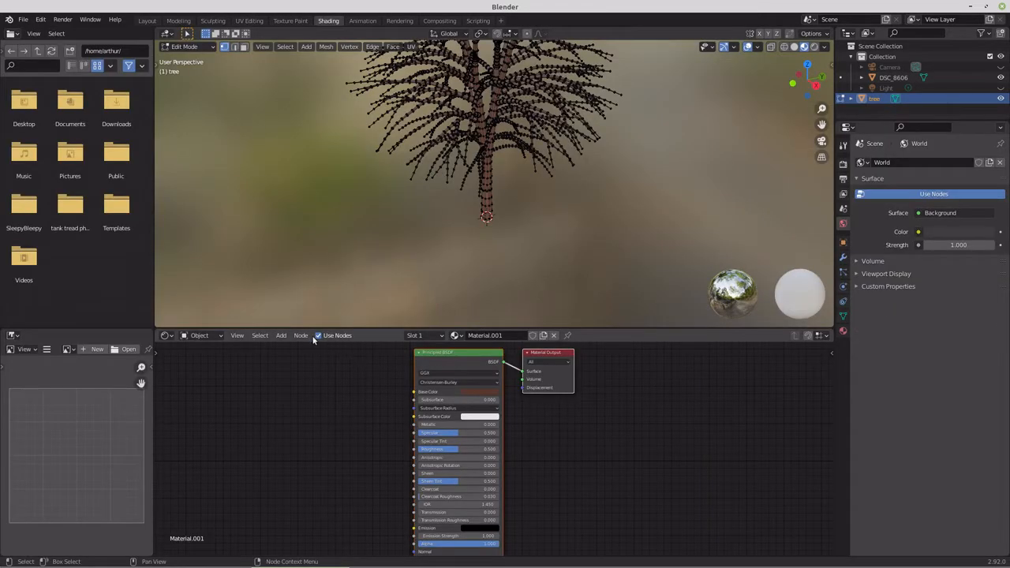
pyautogui.click(281, 335)
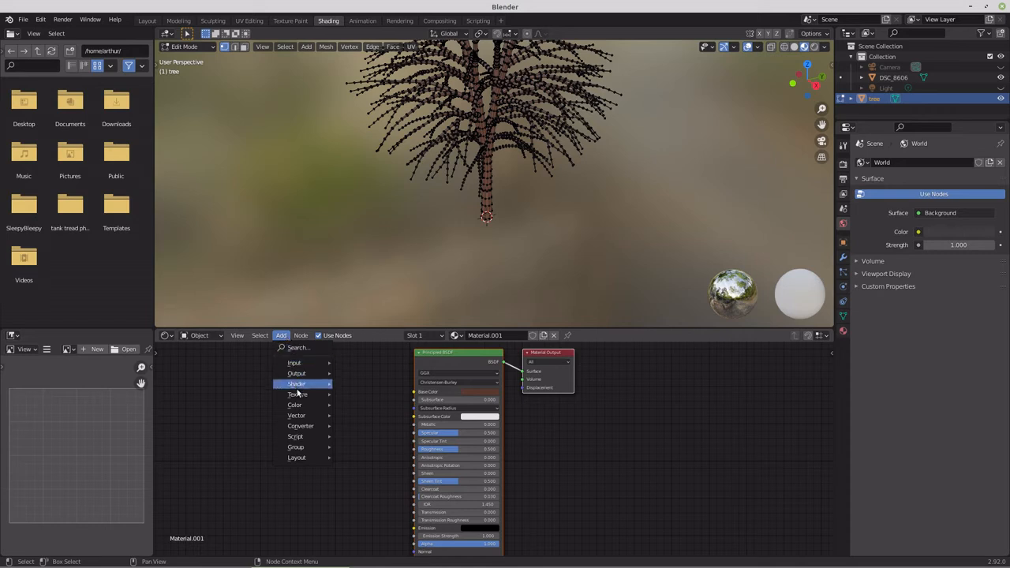
pyautogui.moveTo(298, 394)
pyautogui.click(371, 475)
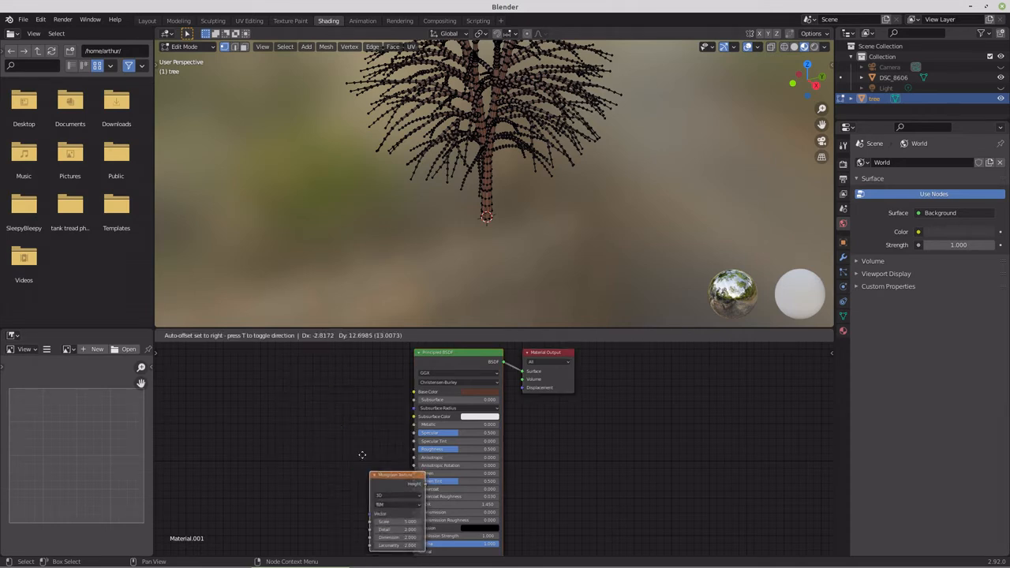
pyautogui.click(272, 404)
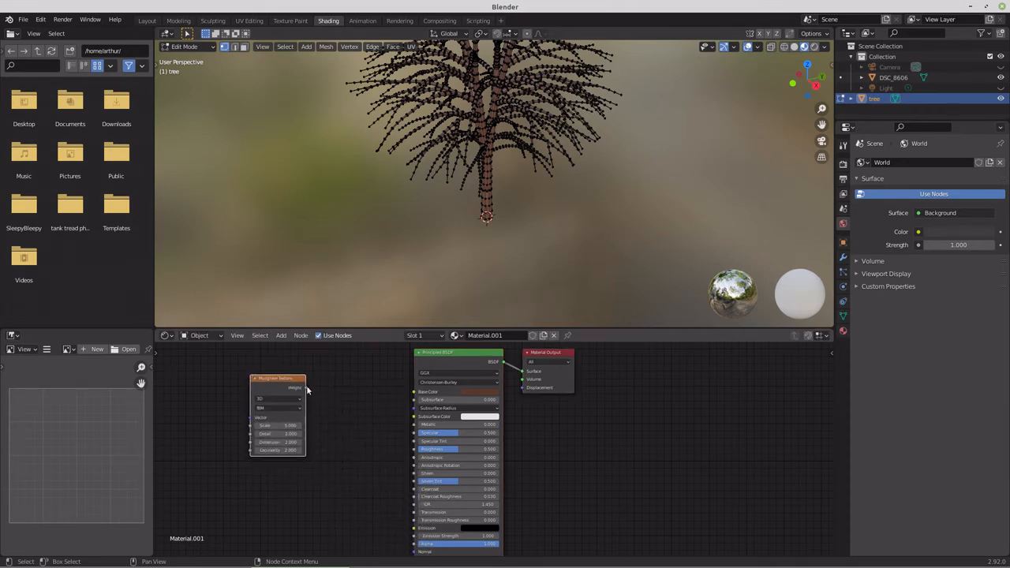
pyautogui.moveTo(306, 388); pyautogui.dragTo(413, 552)
# Step: Leave mesh editing and raise the Musgrave Texture's Scale to about 120 for a fine bark pattern on the trunk
pyautogui.scroll(5, 499, 275)
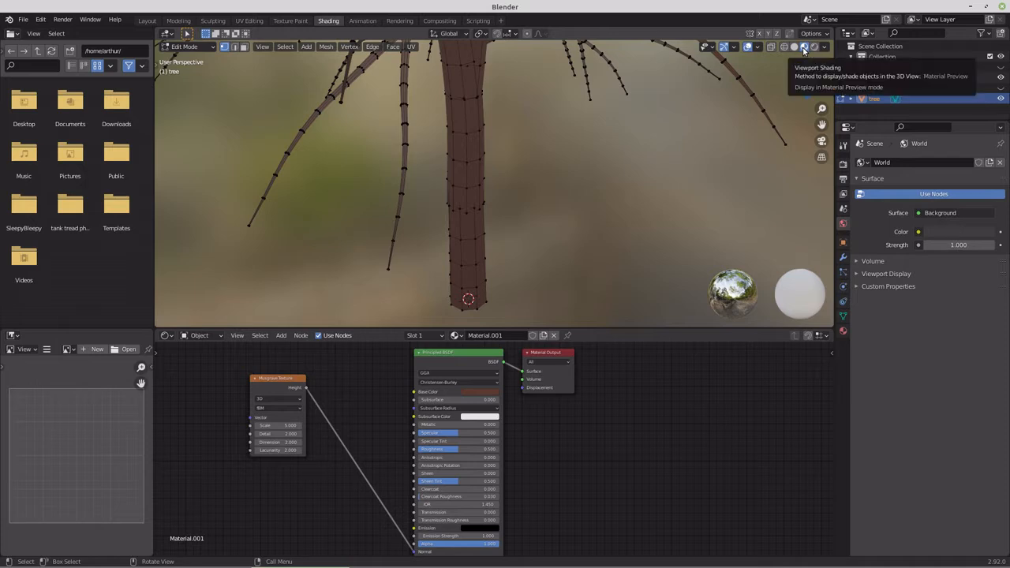
pyautogui.scroll(-4, 547, 177)
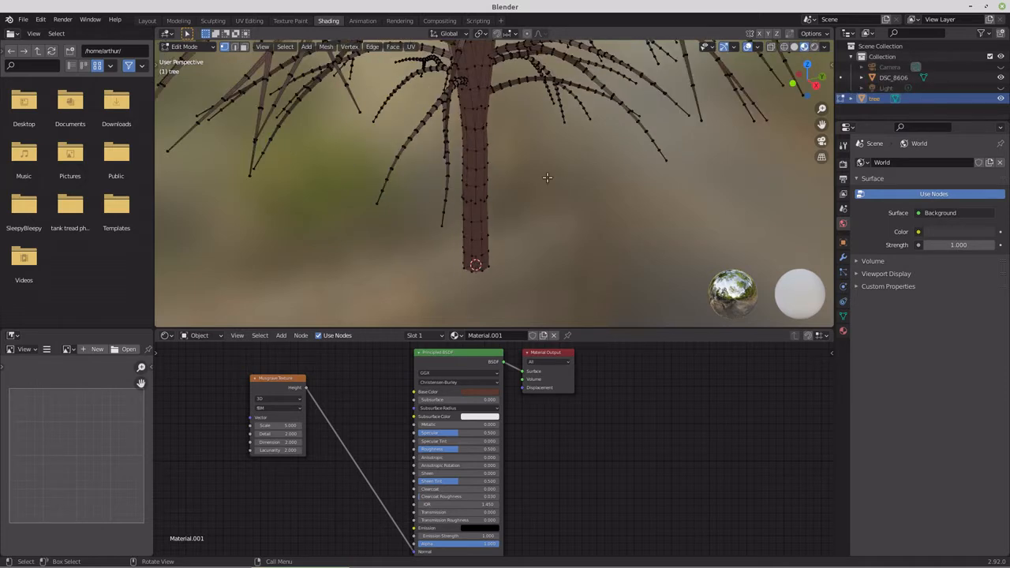
pyautogui.moveTo(547, 178); pyautogui.dragTo(544, 151, button='middle')
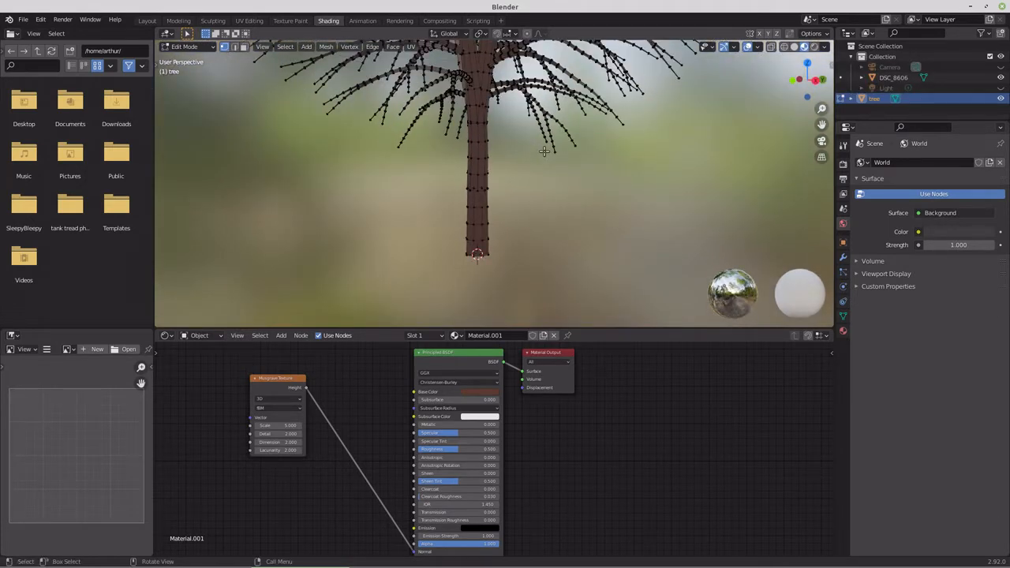
pyautogui.press('Tab')
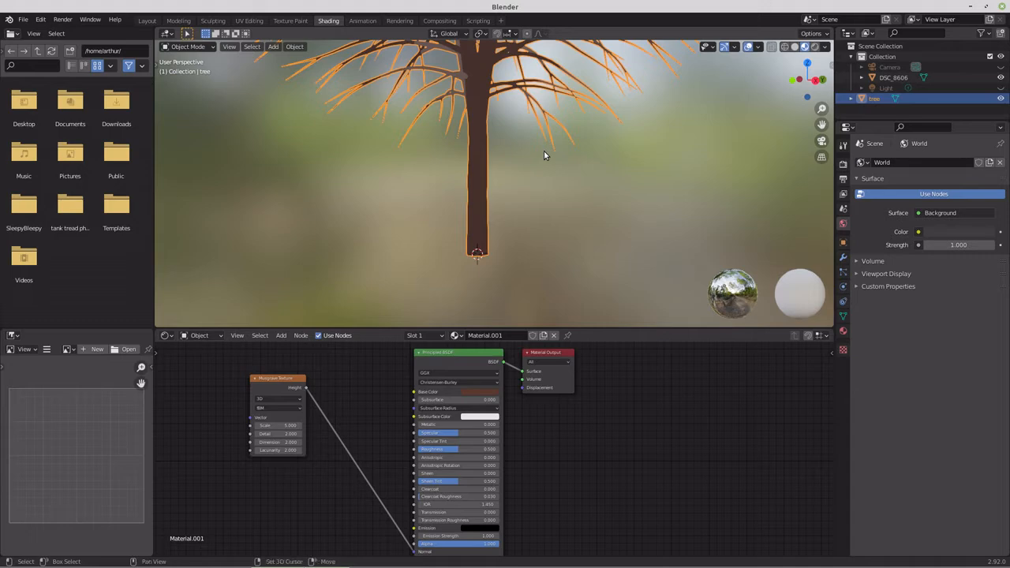
pyautogui.keyDown('shift'); pyautogui.moveTo(544, 150); pyautogui.dragTo(534, 225, button='middle'); pyautogui.keyUp('shift')
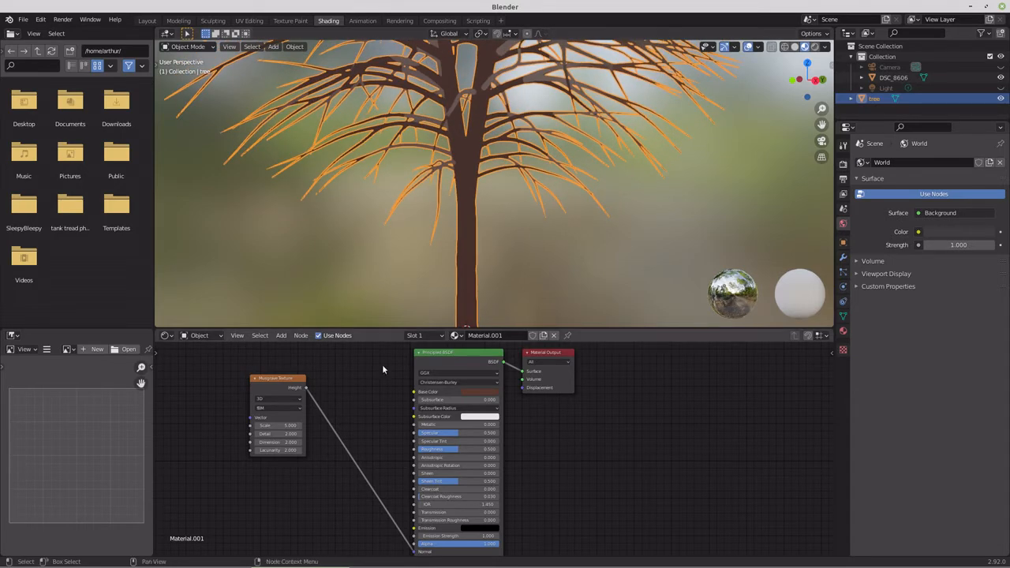
pyautogui.moveTo(278, 425); pyautogui.dragTo(886, 425)
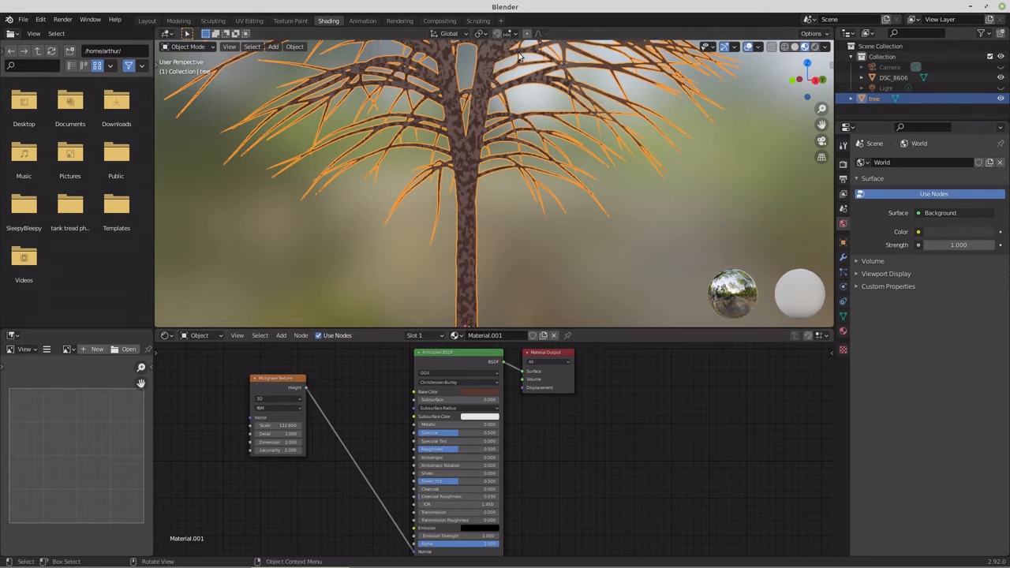
# Step: In the Modeling workspace's front view, circle-select the tree's outer branch tips all around the crown
pyautogui.click(174, 22)
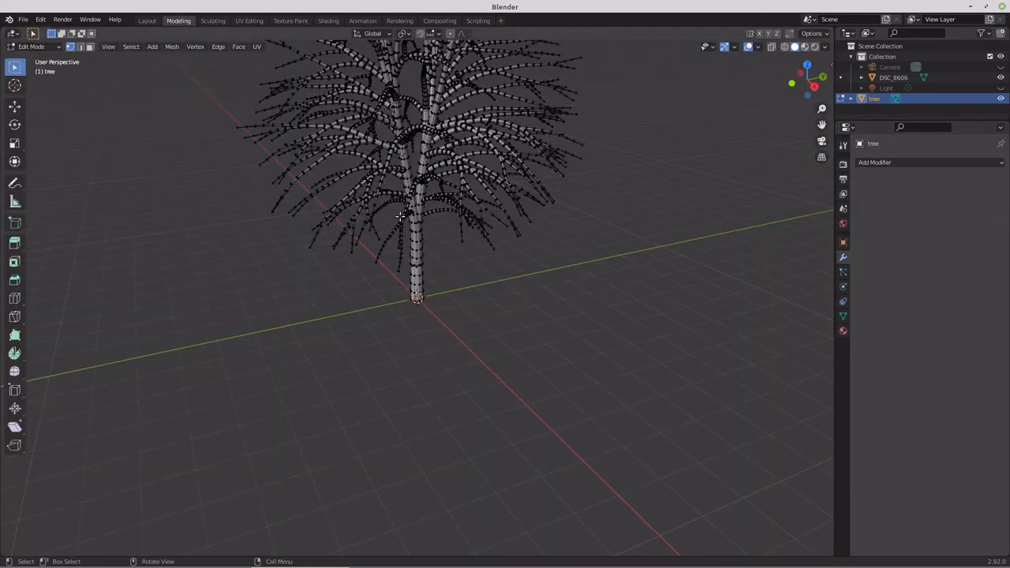
pyautogui.press('KP_1')
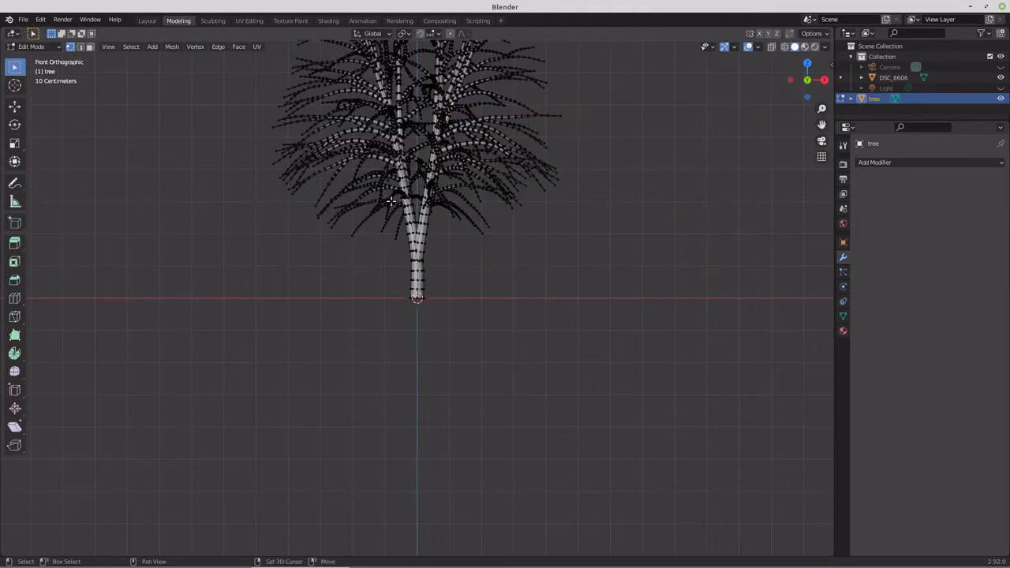
pyautogui.keyDown('shift'); pyautogui.moveTo(393, 204); pyautogui.dragTo(393, 365, button='middle'); pyautogui.keyUp('shift')
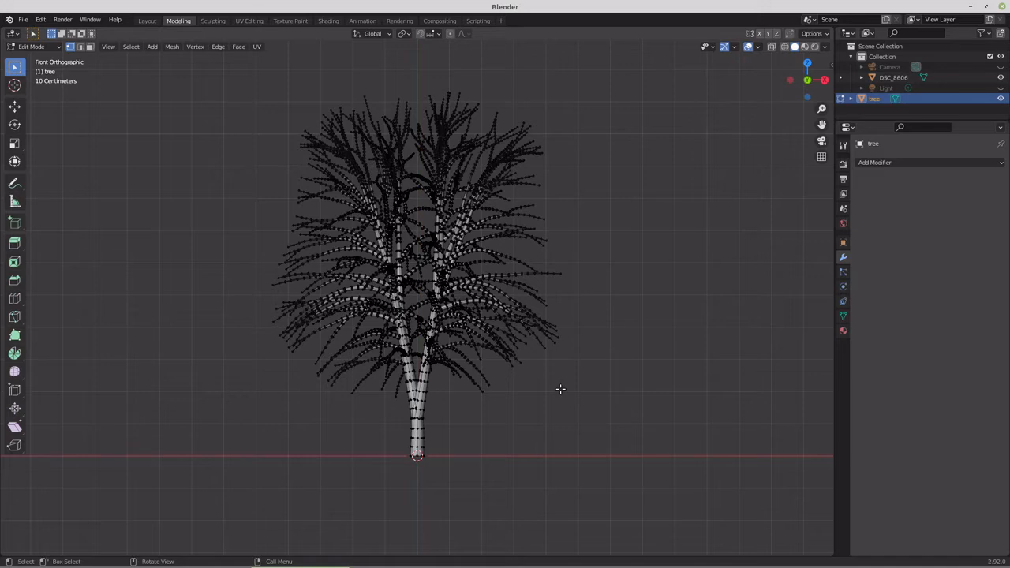
pyautogui.press('c')
pyautogui.scroll(-4, 503, 417)
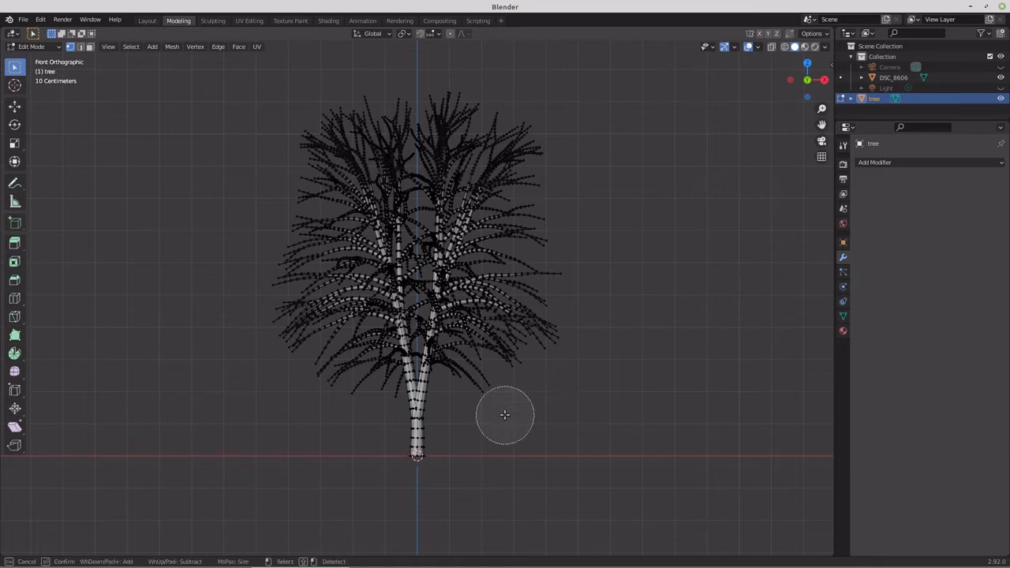
pyautogui.moveTo(492, 387)
pyautogui.mouseDown()
pyautogui.moveTo(548, 305)
pyautogui.moveTo(548, 160)
pyautogui.moveTo(521, 118)
pyautogui.moveTo(472, 92)
pyautogui.moveTo(420, 84)
pyautogui.moveTo(343, 95)
pyautogui.moveTo(307, 120)
pyautogui.moveTo(282, 169)
pyautogui.moveTo(273, 298)
pyautogui.moveTo(307, 371)
pyautogui.moveTo(350, 408)
pyautogui.moveTo(363, 405)
pyautogui.moveTo(349, 422)
pyautogui.mouseUp()
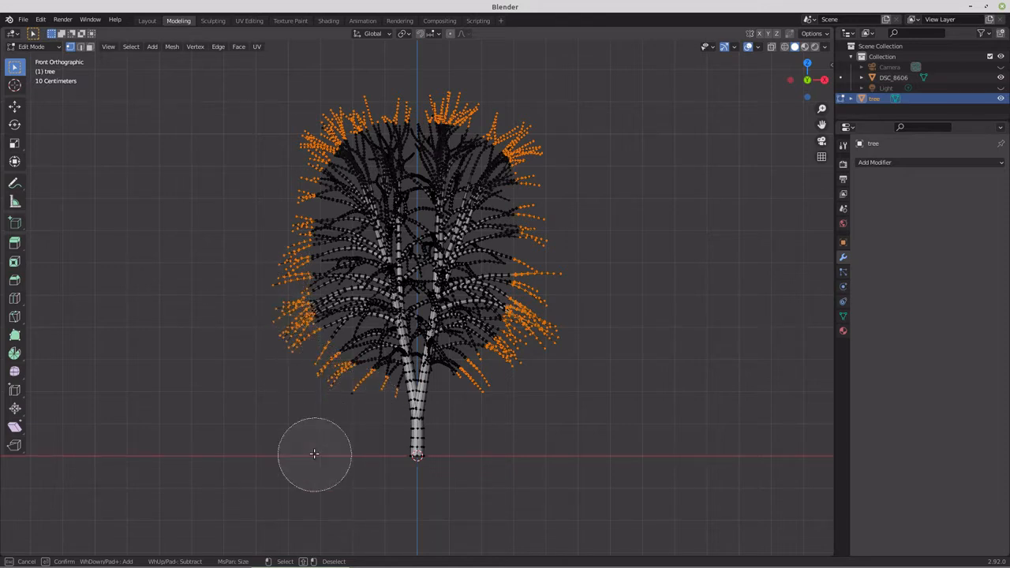
pyautogui.rightClick(333, 417)
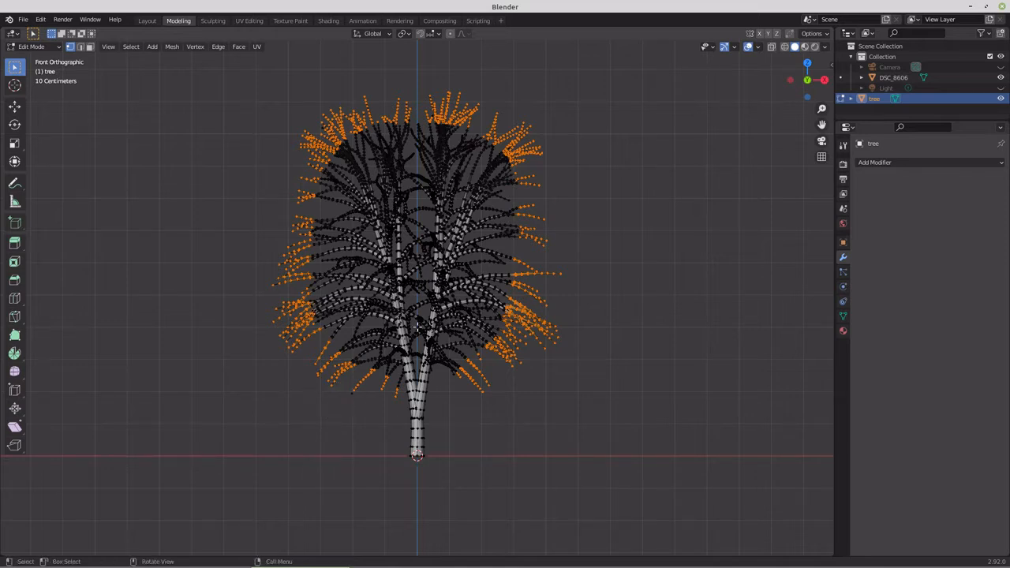
# Step: Enable X-ray and circle-select the outer branch tips again in the front view to include the hidden vertices
pyautogui.click(772, 48)
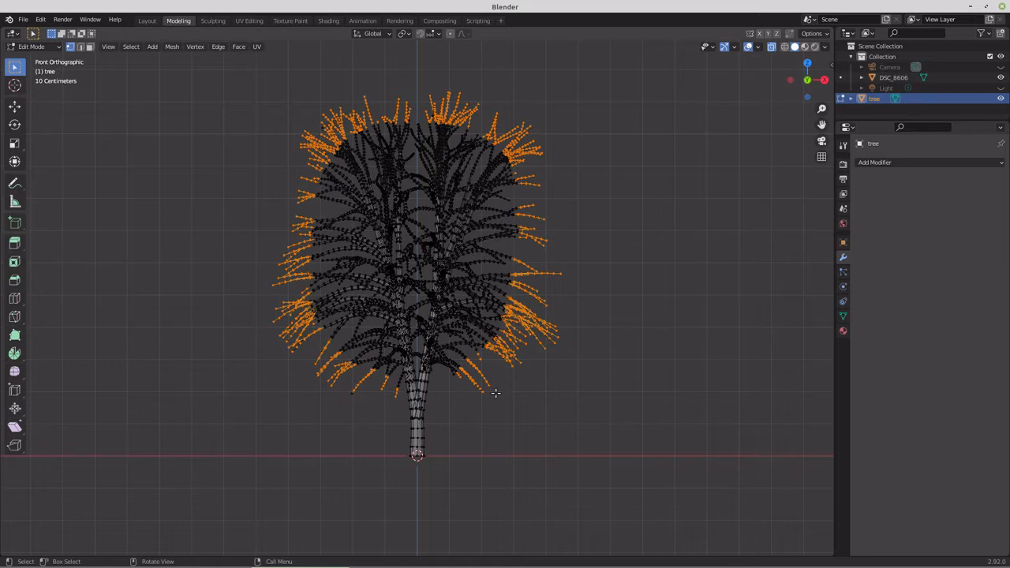
pyautogui.press('c')
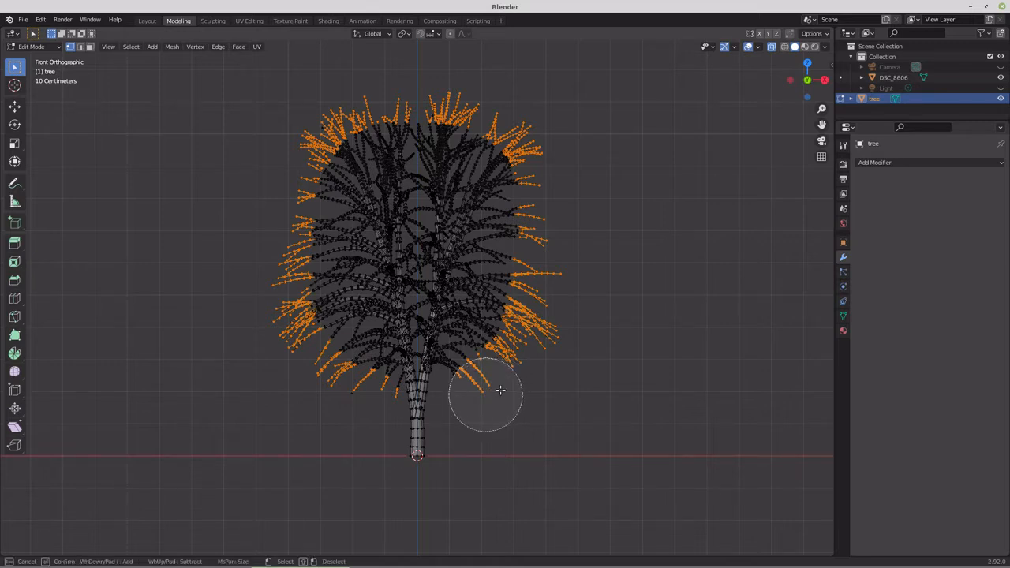
pyautogui.moveTo(500, 389)
pyautogui.mouseDown()
pyautogui.moveTo(529, 357)
pyautogui.moveTo(551, 288)
pyautogui.moveTo(547, 137)
pyautogui.moveTo(514, 99)
pyautogui.moveTo(435, 67)
pyautogui.moveTo(335, 94)
pyautogui.moveTo(301, 118)
pyautogui.moveTo(281, 159)
pyautogui.moveTo(268, 275)
pyautogui.moveTo(291, 351)
pyautogui.moveTo(352, 417)
pyautogui.mouseUp()
pyautogui.press('Escape')
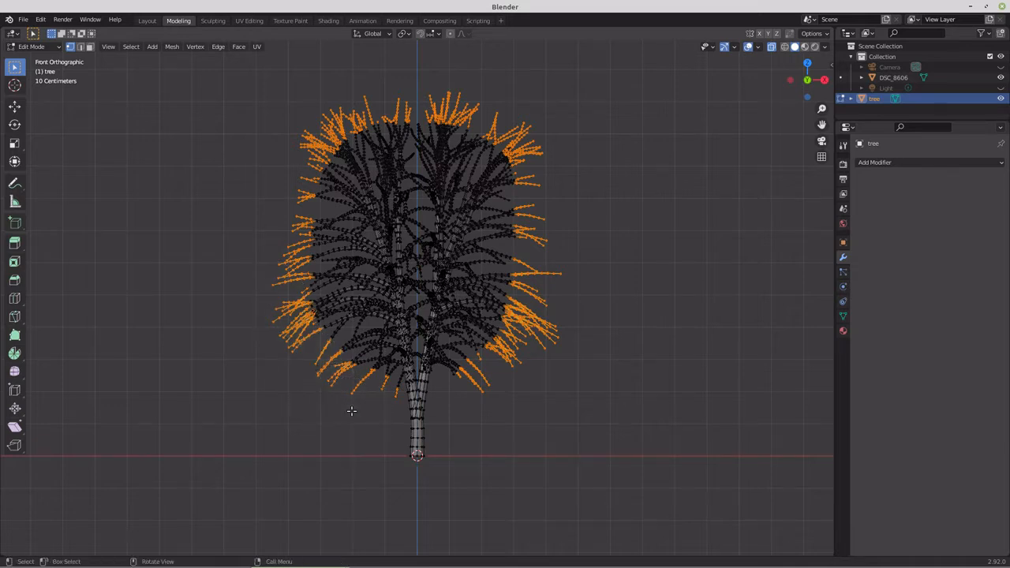
# Step: Add the outer branch tips around the crown's outline in the right side view to the selection
pyautogui.press('KP_3')
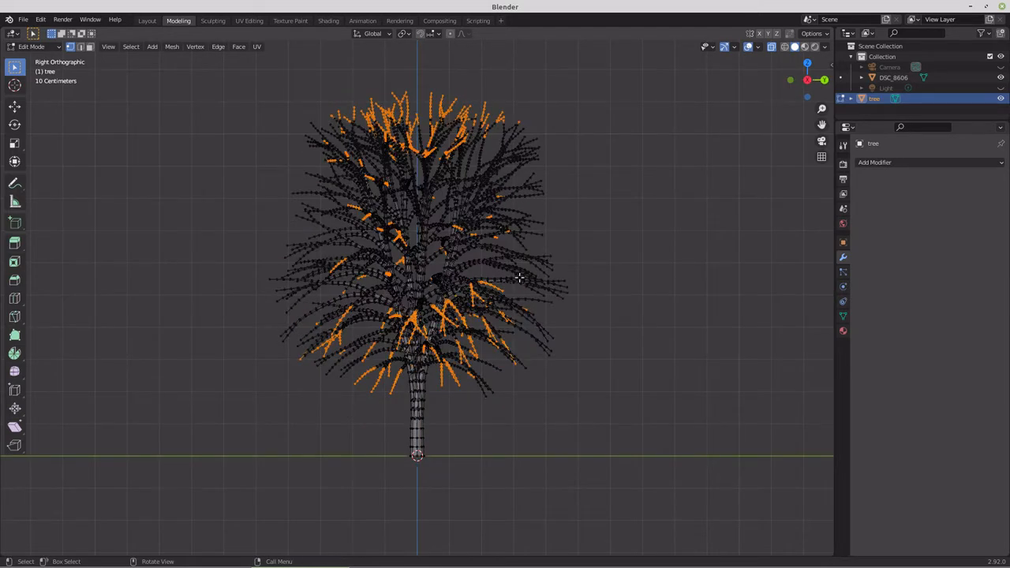
pyautogui.press('c')
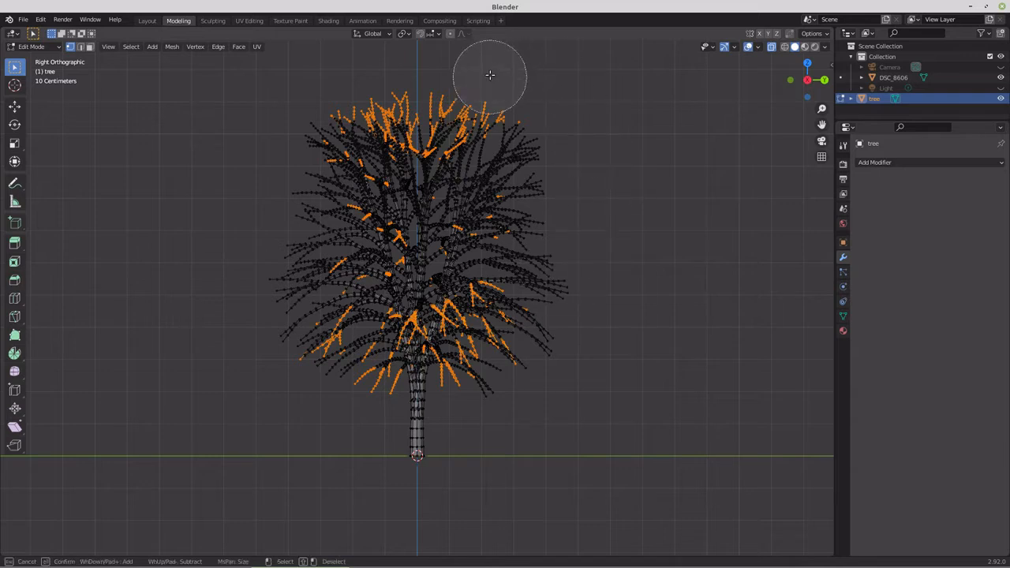
pyautogui.moveTo(514, 101)
pyautogui.mouseDown()
pyautogui.moveTo(565, 210)
pyautogui.moveTo(557, 300)
pyautogui.moveTo(514, 410)
pyautogui.moveTo(463, 429)
pyautogui.mouseUp()
pyautogui.moveTo(346, 402)
pyautogui.mouseDown()
pyautogui.moveTo(323, 388)
pyautogui.moveTo(270, 305)
pyautogui.moveTo(271, 230)
pyautogui.moveTo(293, 162)
pyautogui.moveTo(329, 108)
pyautogui.moveTo(633, 117)
pyautogui.mouseUp()
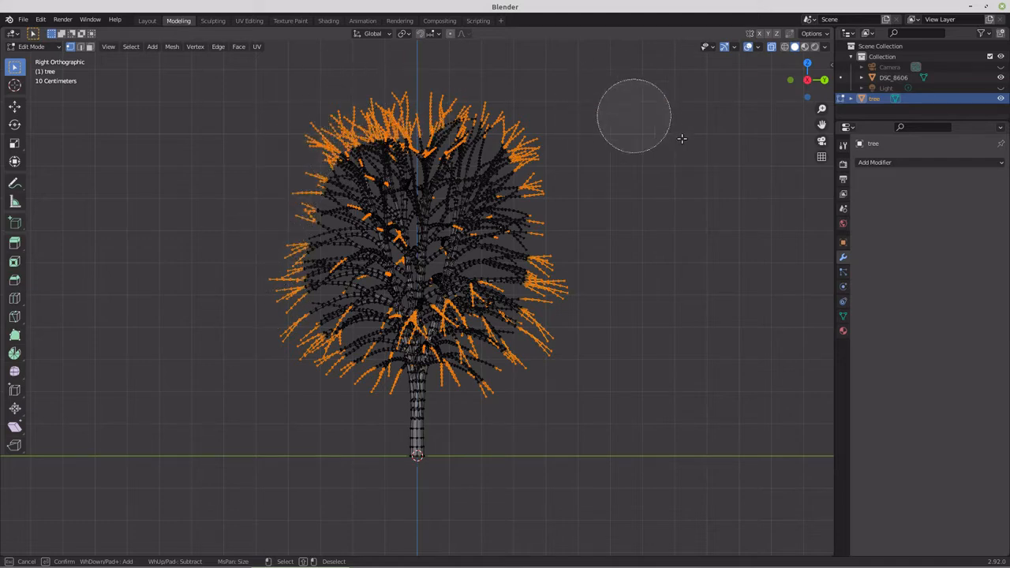
pyautogui.press('Escape')
# Step: Add the remaining outer branch tips around the crown's edge in the top view to the selection
pyautogui.press('KP_7')
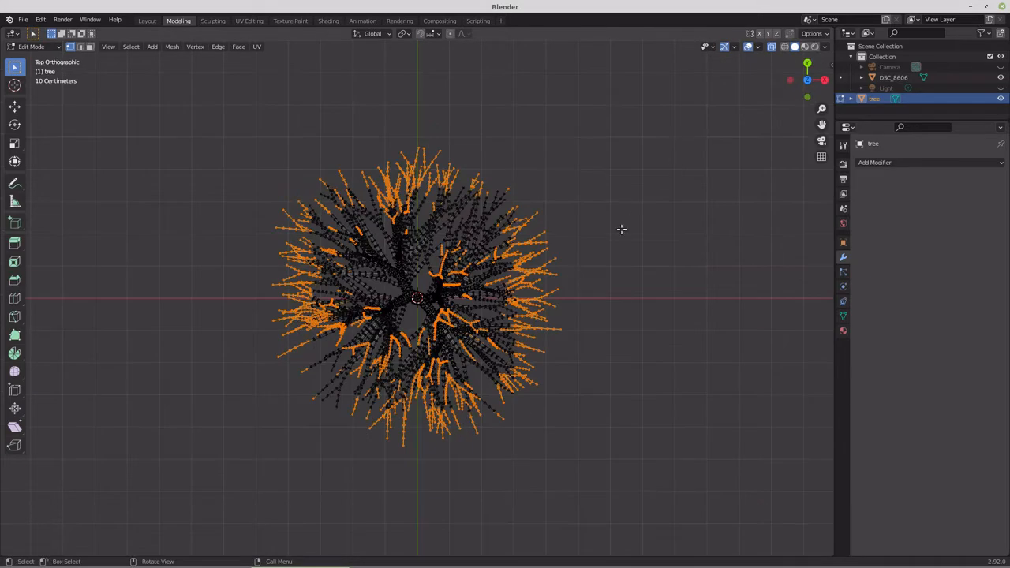
pyautogui.press('c')
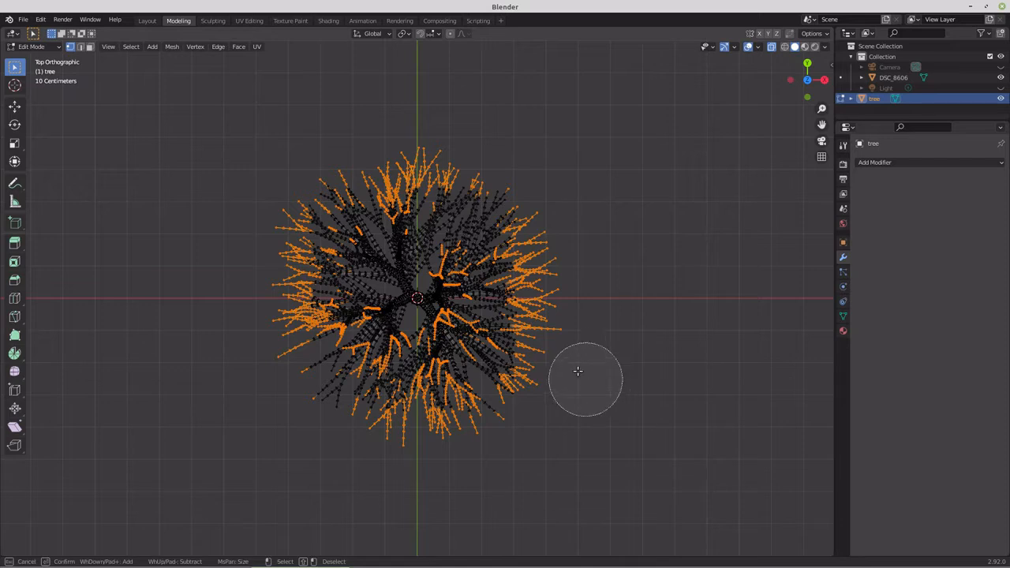
pyautogui.moveTo(421, 447)
pyautogui.mouseDown()
pyautogui.moveTo(315, 405)
pyautogui.moveTo(266, 342)
pyautogui.moveTo(263, 240)
pyautogui.moveTo(281, 199)
pyautogui.moveTo(316, 168)
pyautogui.moveTo(377, 147)
pyautogui.moveTo(482, 160)
pyautogui.moveTo(528, 192)
pyautogui.mouseUp()
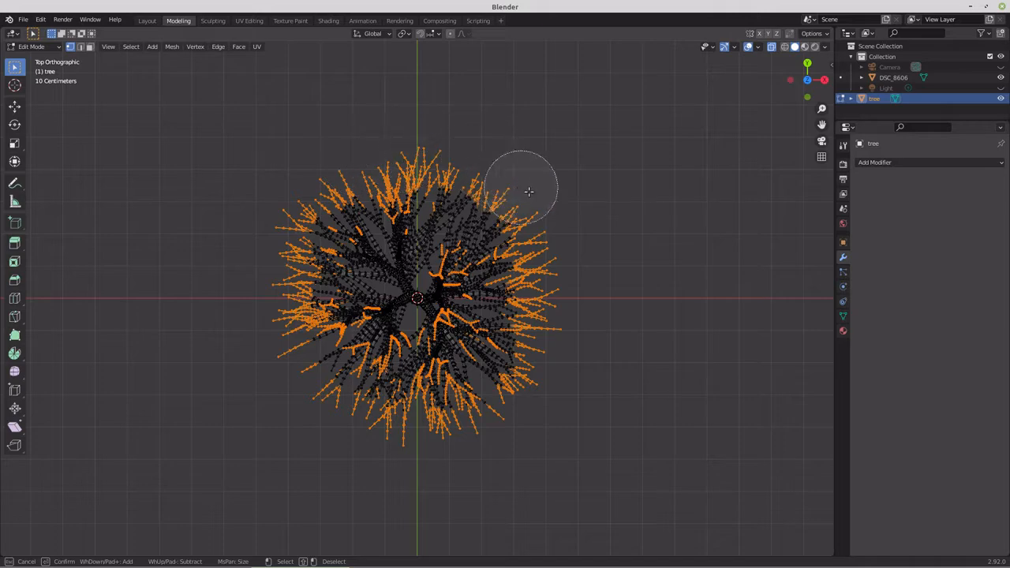
pyautogui.press('Escape')
# Step: Create a vertex group on the tree mesh and return to Object Mode
pyautogui.moveTo(607, 340); pyautogui.dragTo(581, 255, button='middle')
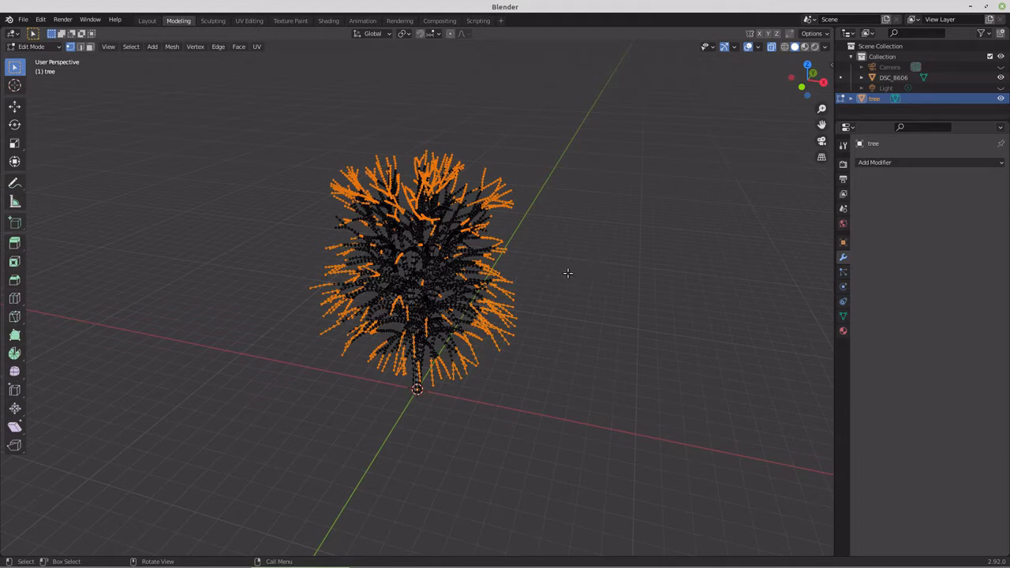
pyautogui.click(843, 315)
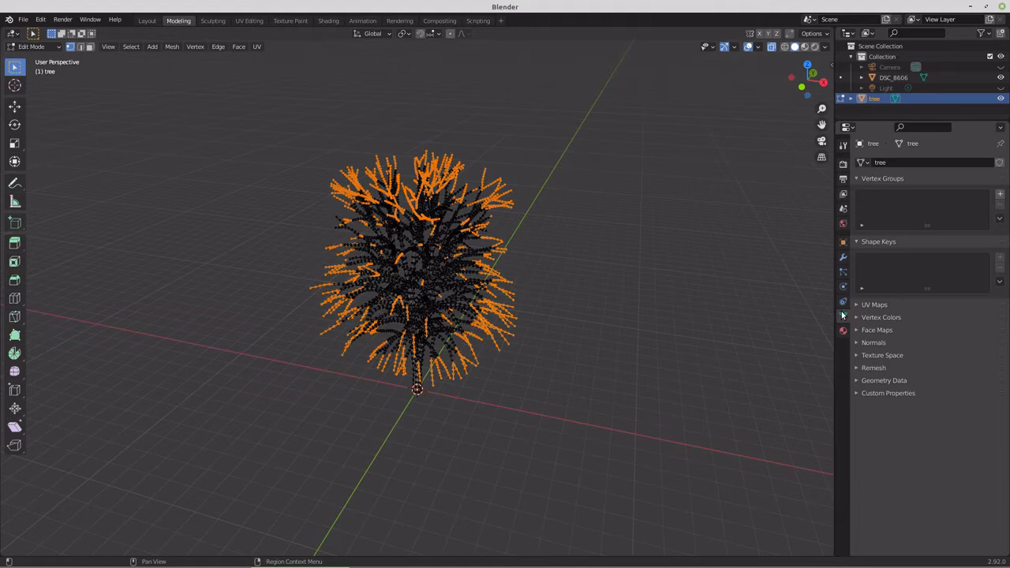
pyautogui.click(1001, 194)
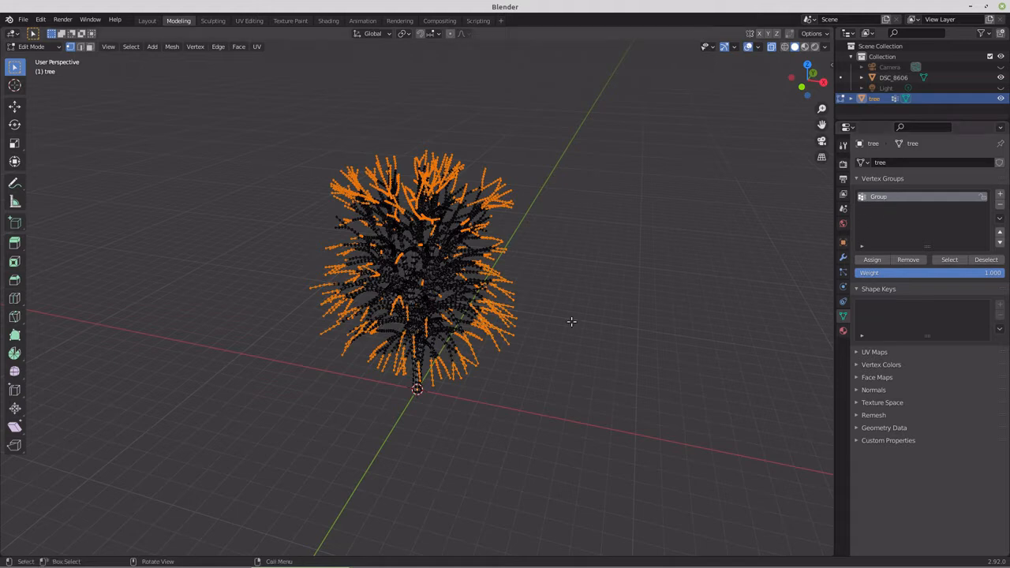
pyautogui.press('Tab')
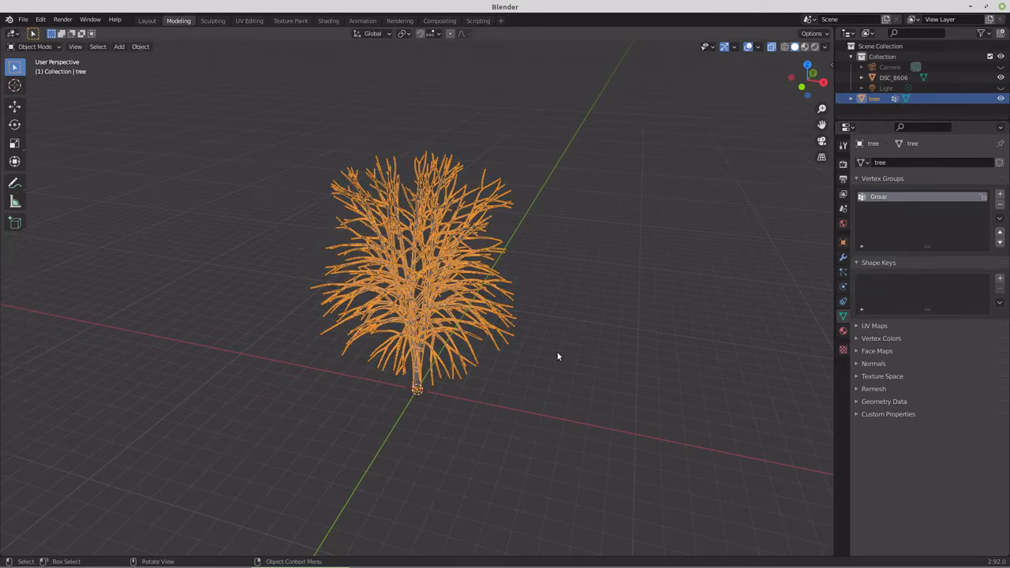
# Step: Add an emitter particle system to the tree and set its emission end frame to 1
pyautogui.press('KP_1')
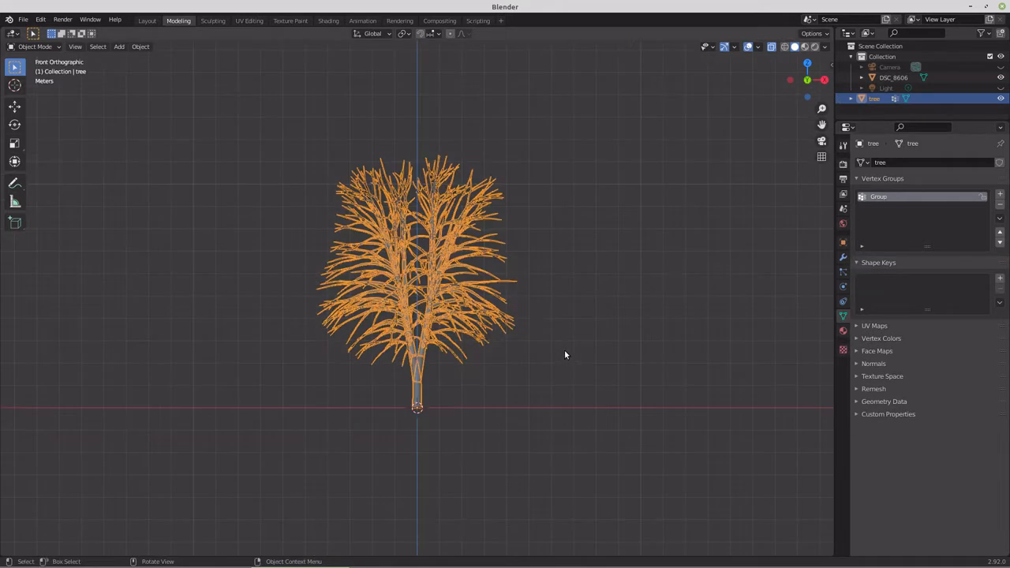
pyautogui.click(843, 272)
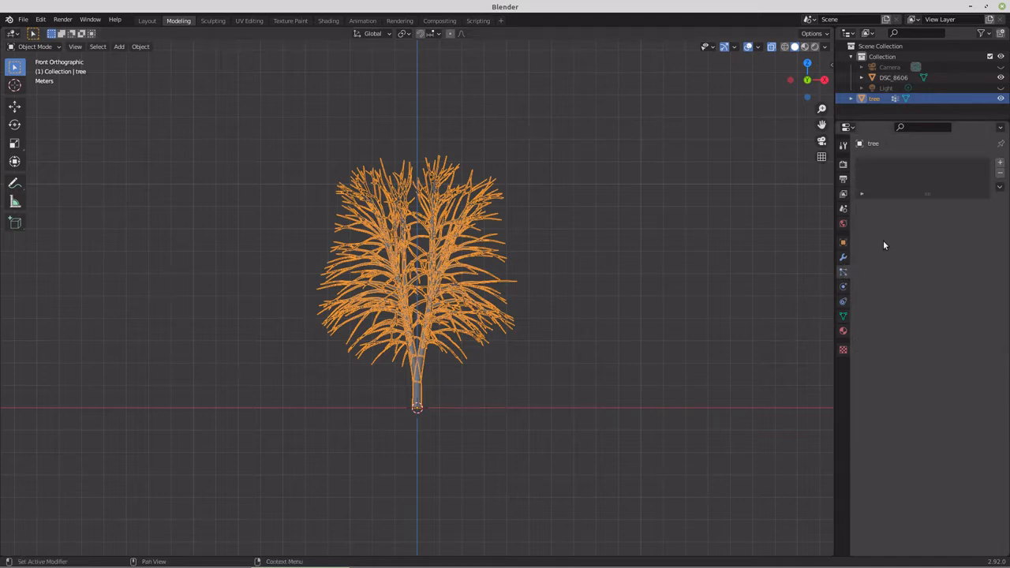
pyautogui.click(999, 163)
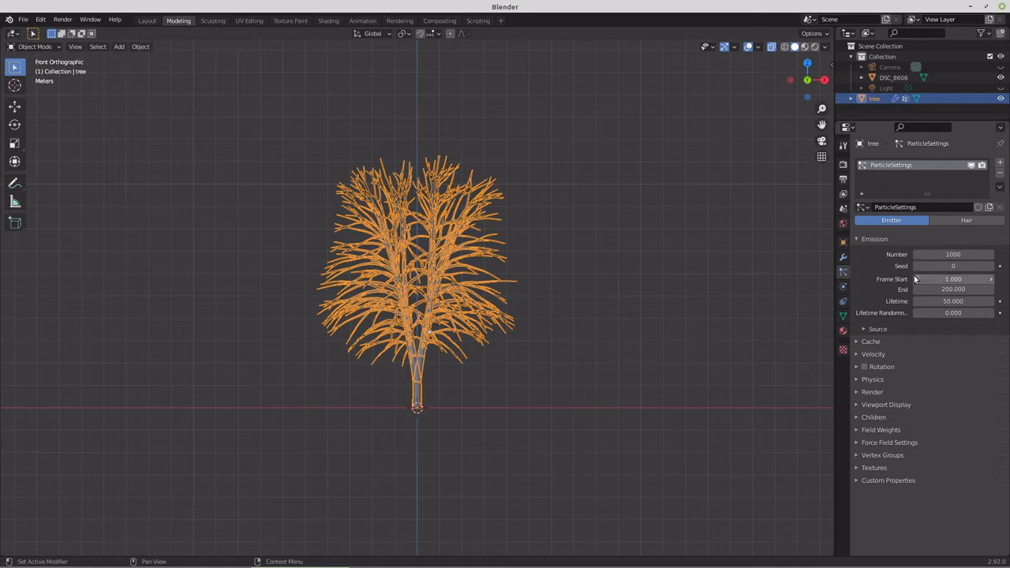
pyautogui.click(943, 290)
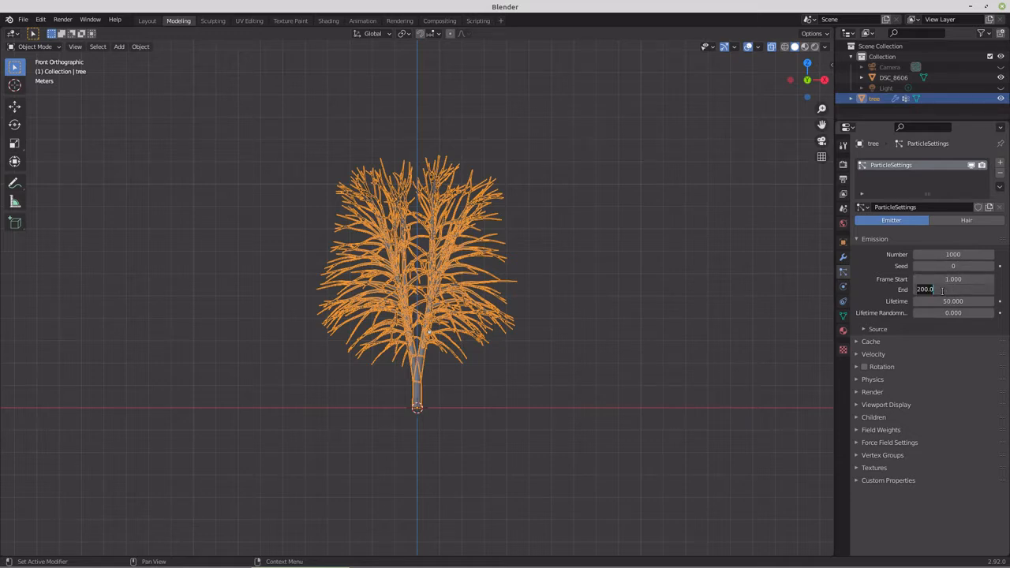
pyautogui.write('1')
pyautogui.press('Return')
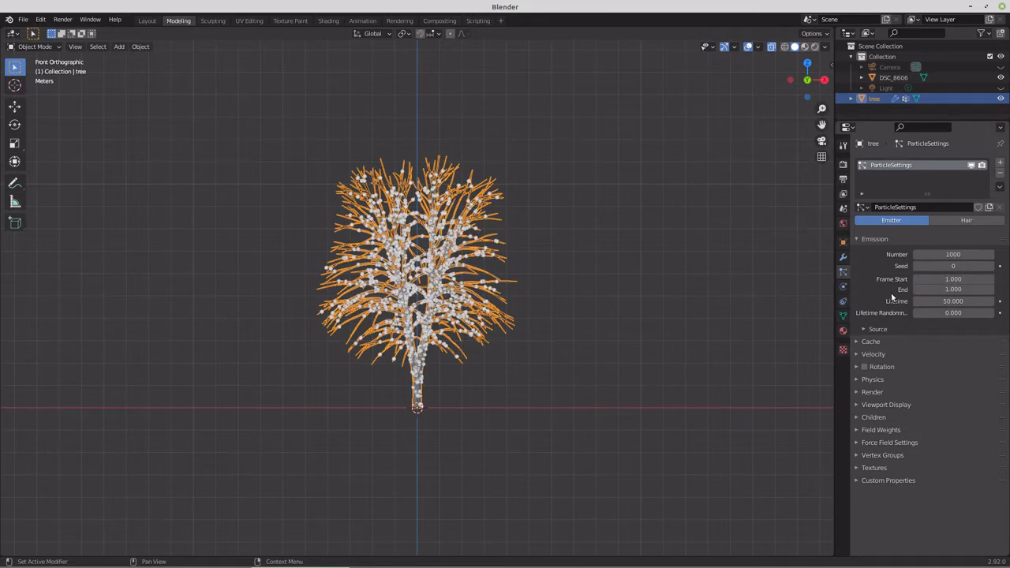
# Step: Enable rotation for the tree's particles and set its randomization to about 0.872
pyautogui.click(866, 367)
pyautogui.moveTo(926, 396); pyautogui.dragTo(986, 396)
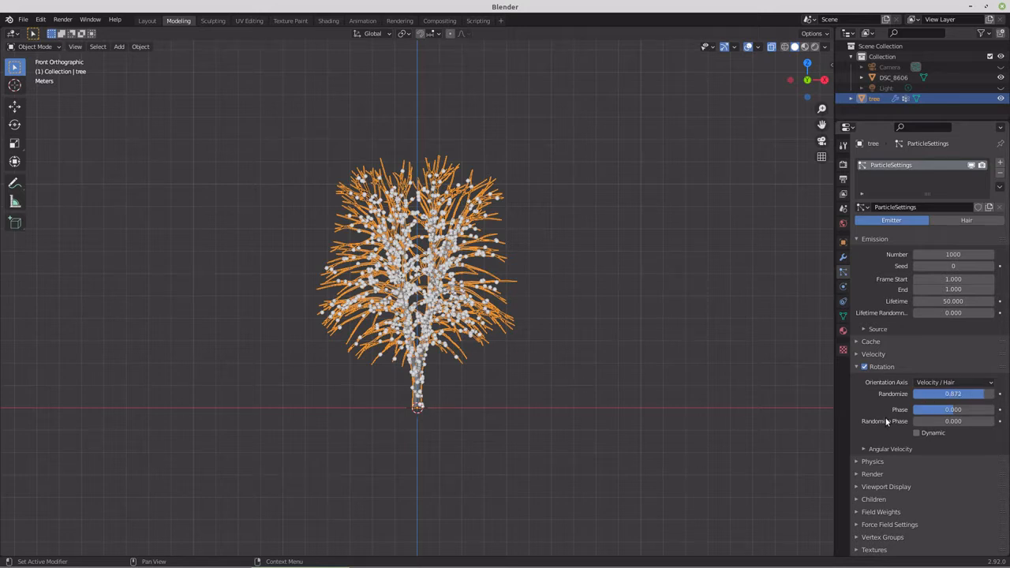
pyautogui.scroll(-1, 887, 422)
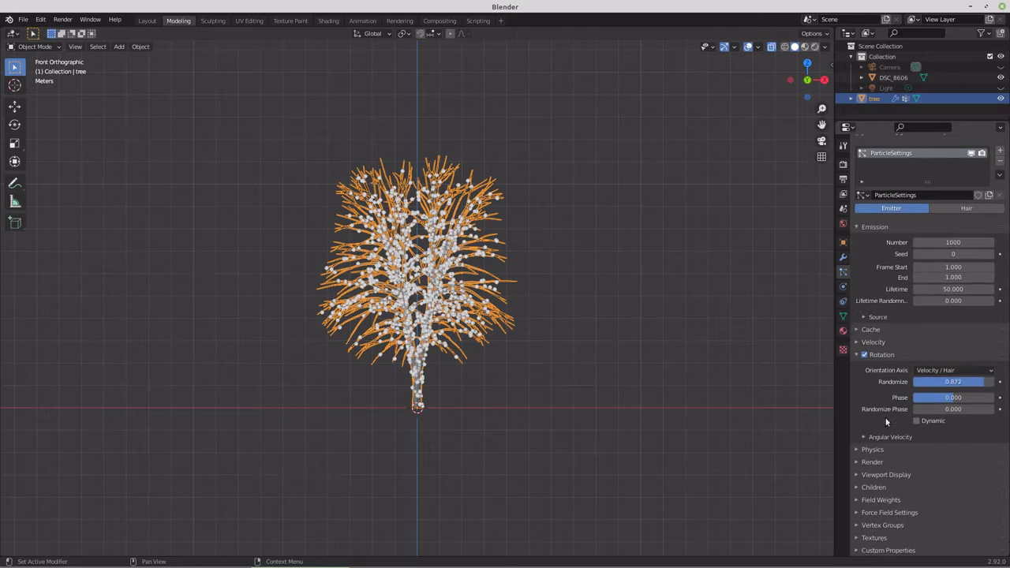
# Step: Render the particles as Object, using the leaf plane DSC_8606 as the instance object
pyautogui.click(874, 462)
pyautogui.scroll(-5, 892, 452)
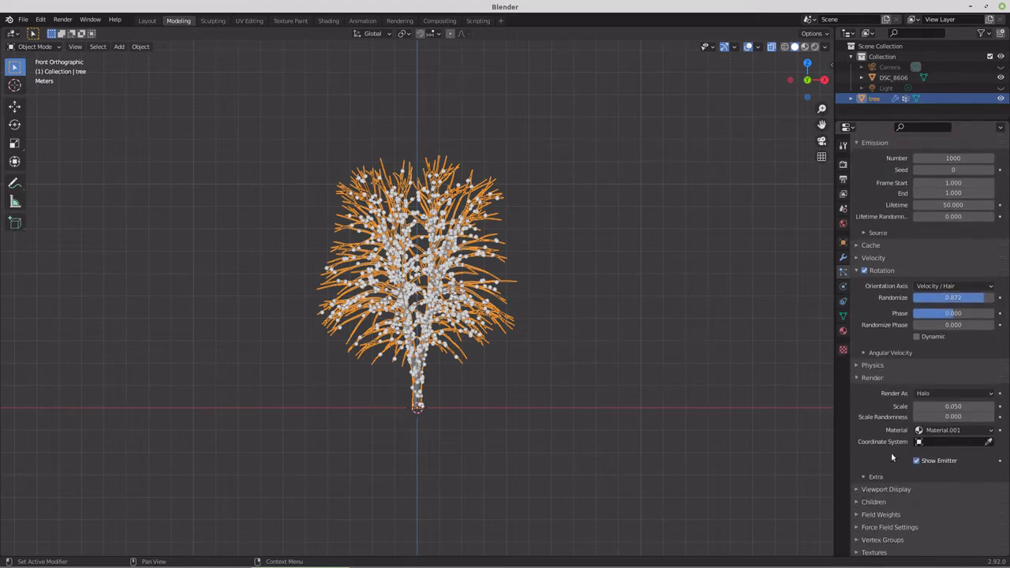
pyautogui.click(937, 394)
pyautogui.click(936, 452)
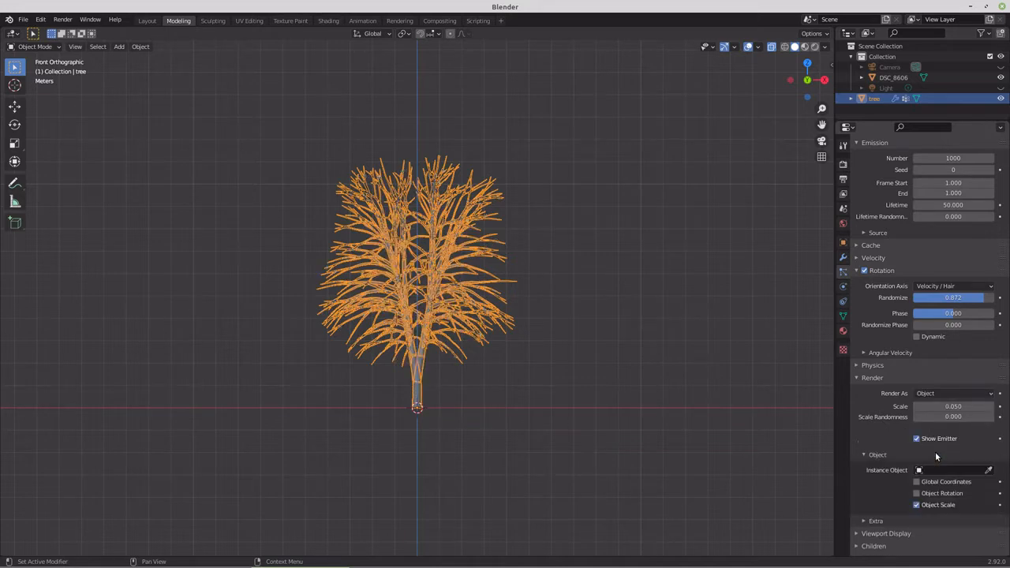
pyautogui.click(939, 470)
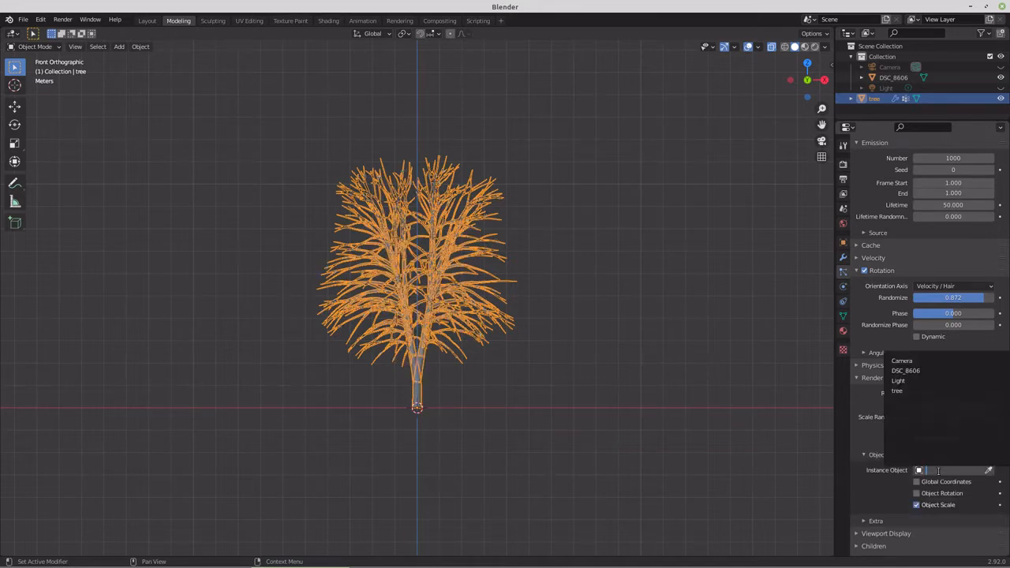
pyautogui.click(924, 370)
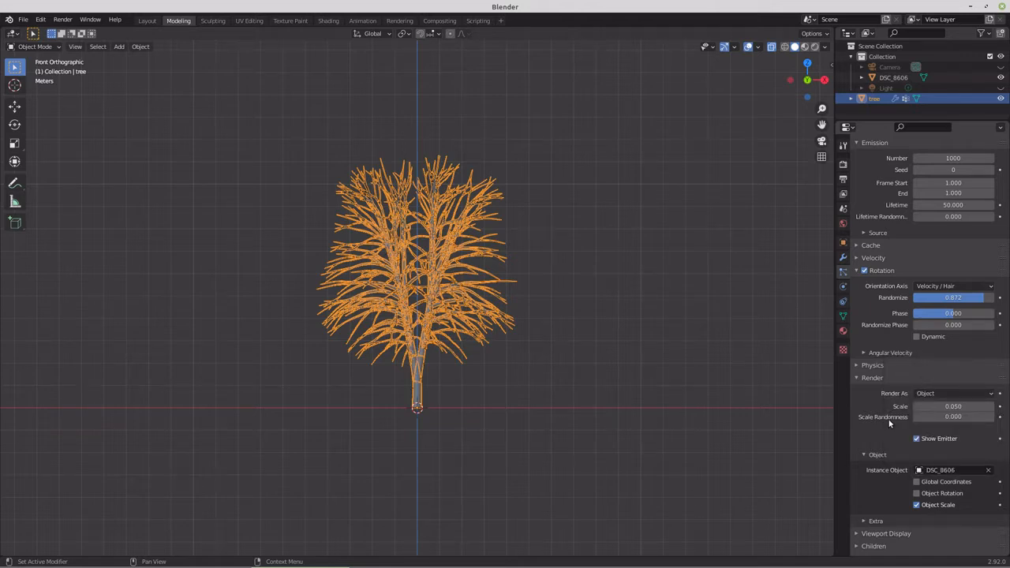
# Step: Enlarge the leaf particles on the tree to a render scale of about 0.340
pyautogui.scroll(-2, 889, 424)
pyautogui.moveTo(940, 349); pyautogui.dragTo(983, 348)
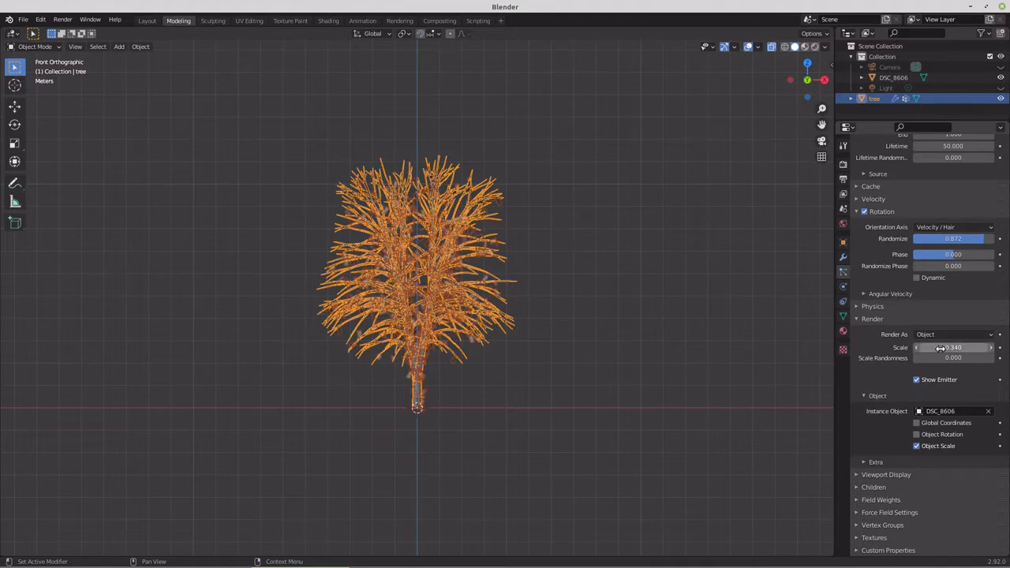
pyautogui.scroll(6, 469, 362)
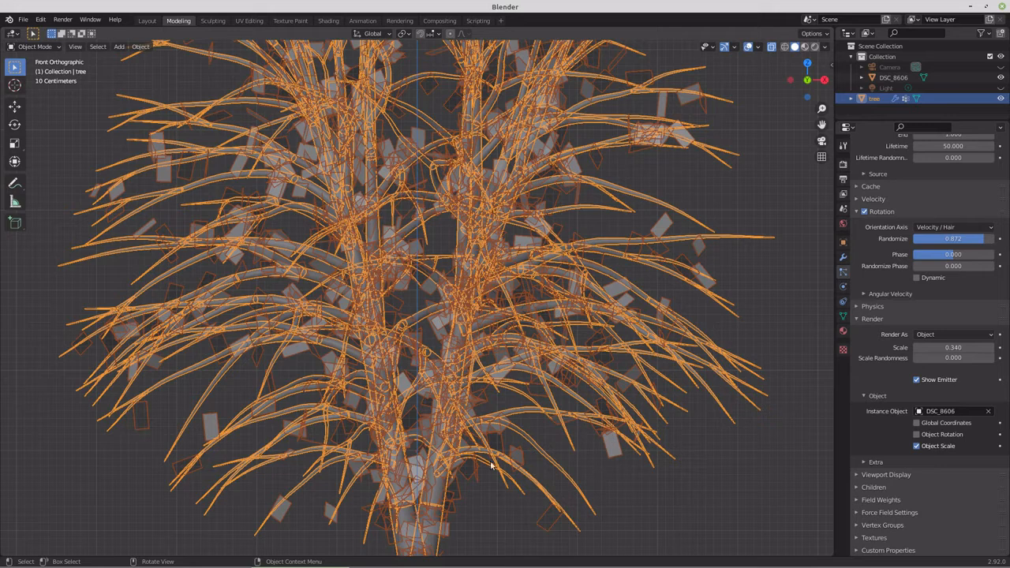
pyautogui.scroll(-4, 687, 335)
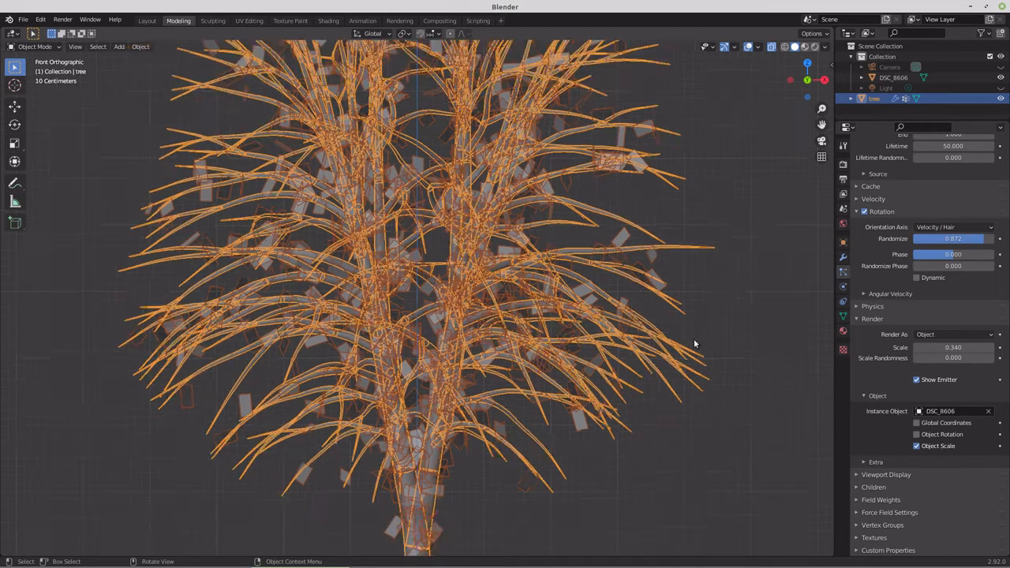
# Step: Limit the particle density to the branch-tip vertex group Group and check the leaf distribution around the tree
pyautogui.click(857, 527)
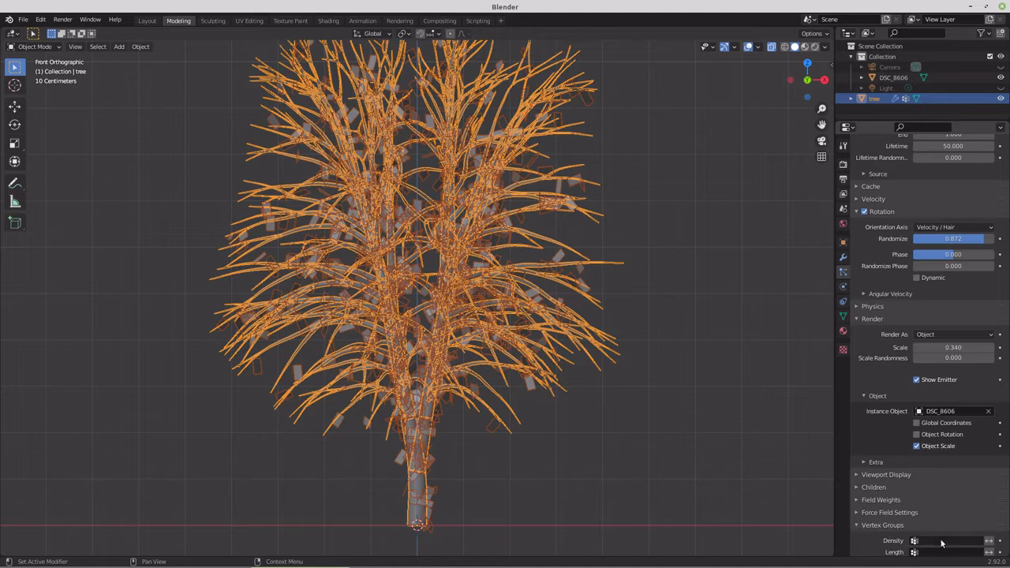
pyautogui.click(941, 542)
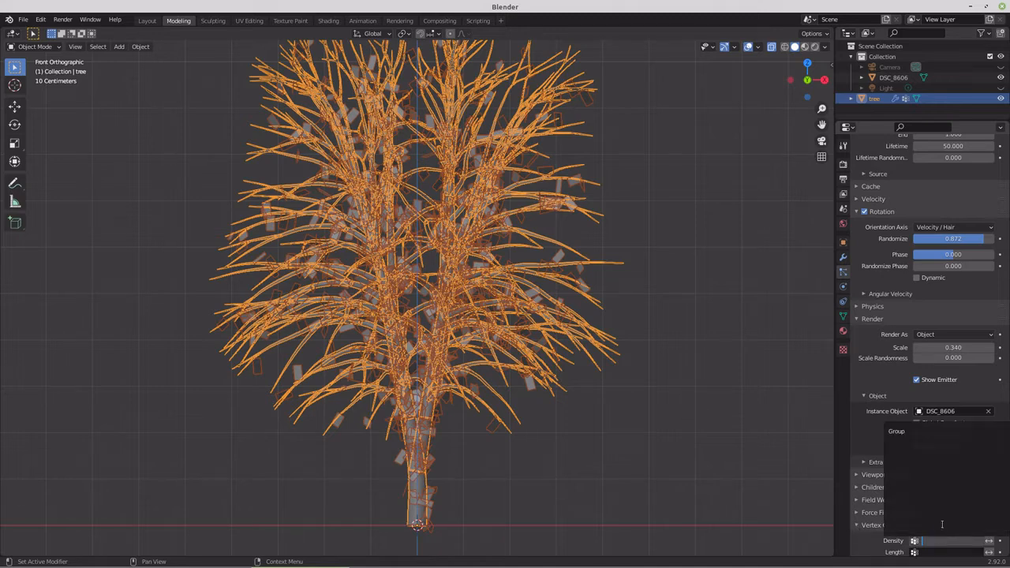
pyautogui.click(911, 432)
pyautogui.scroll(-3, 928, 450)
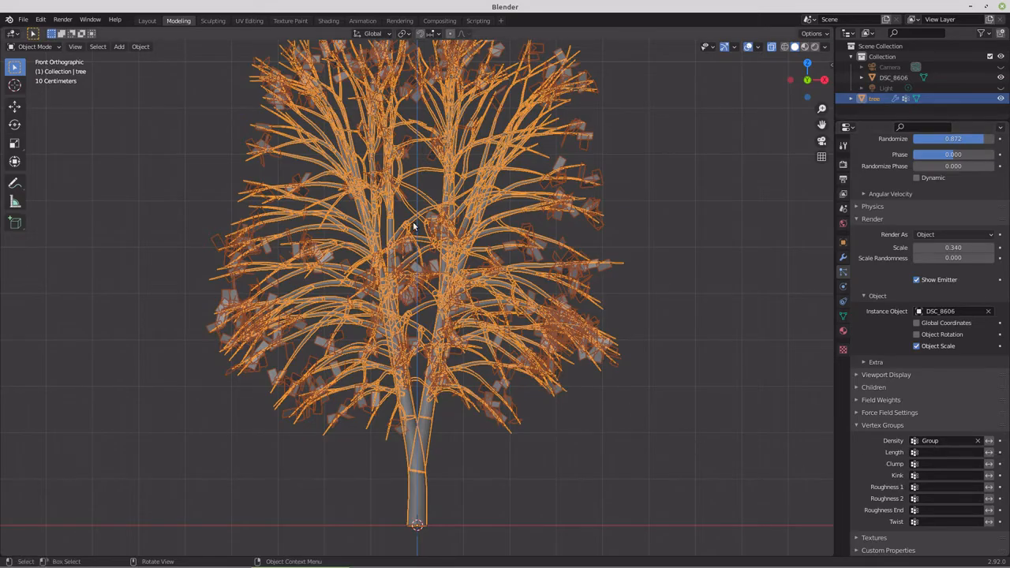
pyautogui.moveTo(413, 226); pyautogui.dragTo(619, 297, button='middle')
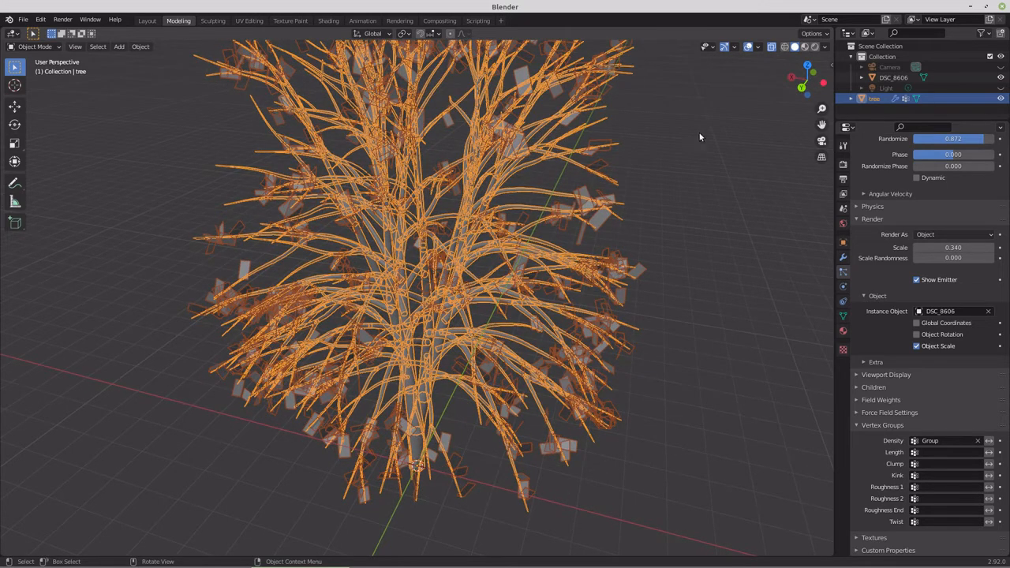
# Step: Switch the viewport to Material Preview shading and view the textured leaves and bark from around the tree
pyautogui.click(805, 47)
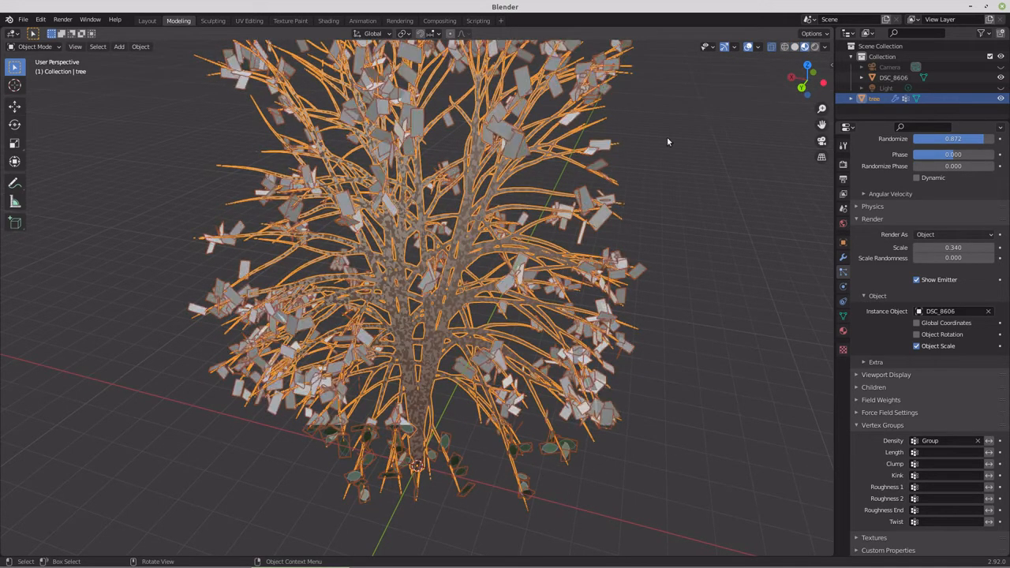
pyautogui.moveTo(620, 226)
pyautogui.mouseDown(button='middle')
pyautogui.moveTo(477, 261)
pyautogui.moveTo(436, 260)
pyautogui.mouseUp(button='middle')
pyautogui.scroll(-3, 529, 250)
# Step: Raise the particle emission number to about 2510 for denser foliage, checking the crown from several sides
pyautogui.scroll(5, 939, 236)
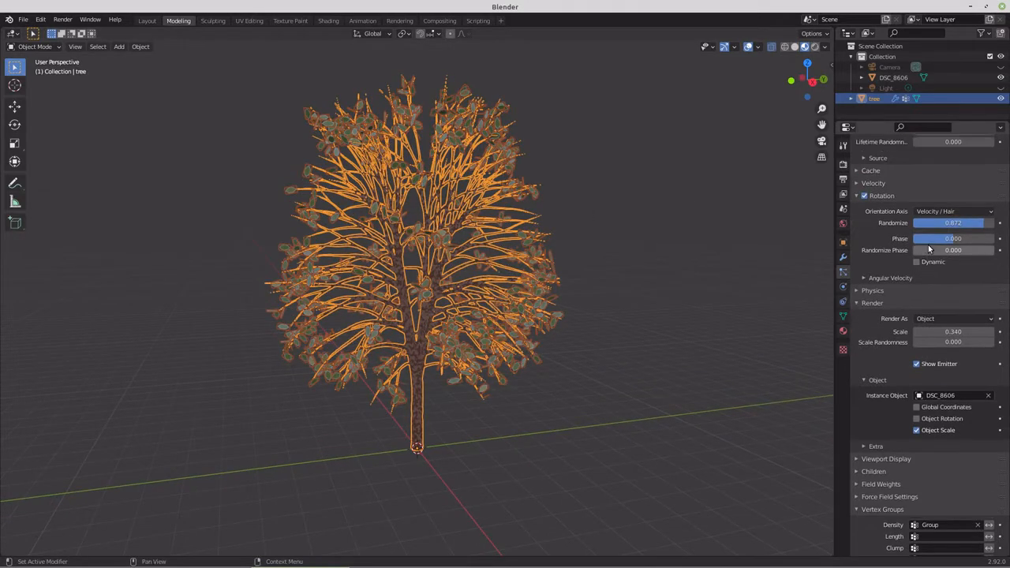
pyautogui.moveTo(954, 168); pyautogui.dragTo(1001, 168)
pyautogui.moveTo(552, 235); pyautogui.dragTo(483, 269, button='middle')
pyautogui.moveTo(948, 168); pyautogui.dragTo(971, 168)
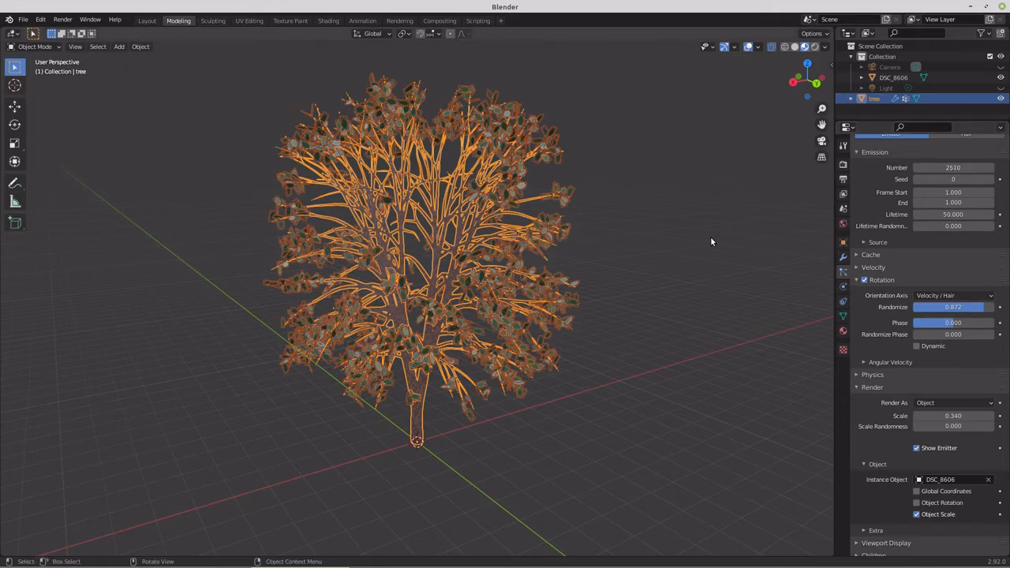
pyautogui.moveTo(711, 236); pyautogui.dragTo(403, 302, button='middle')
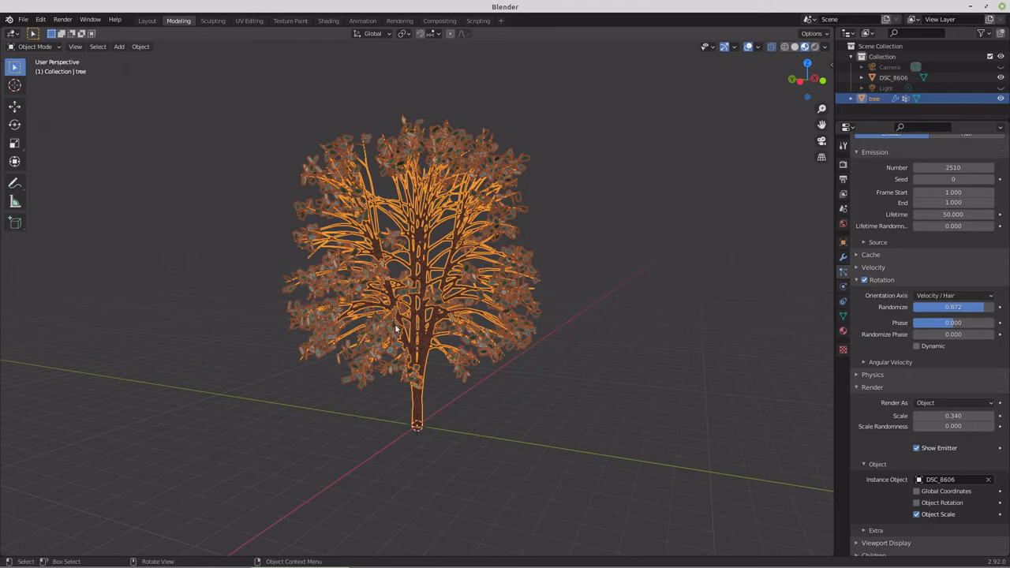
# Step: Return to the front view and unhide the camera and the light
pyautogui.press('KP_1')
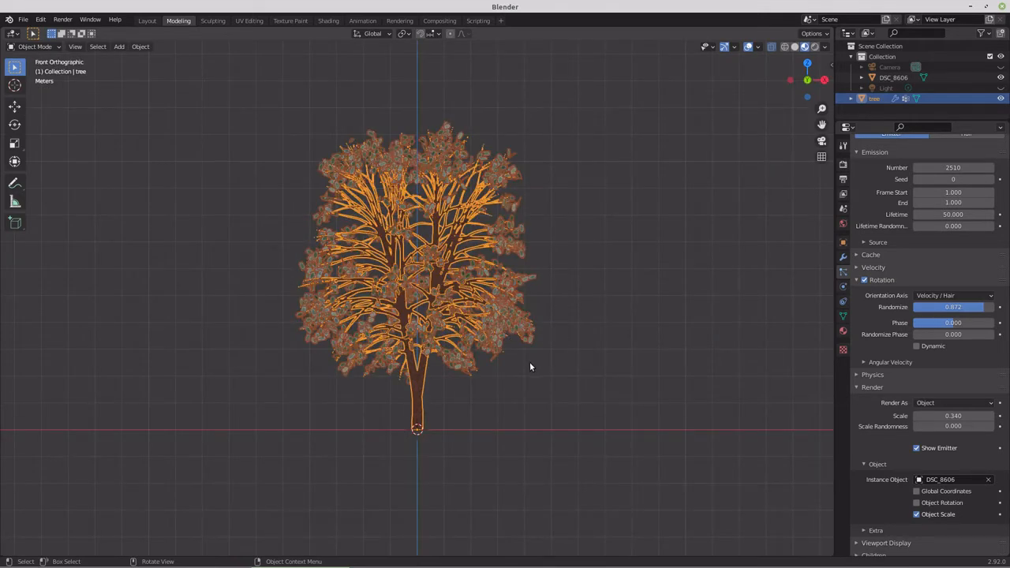
pyautogui.click(1000, 67)
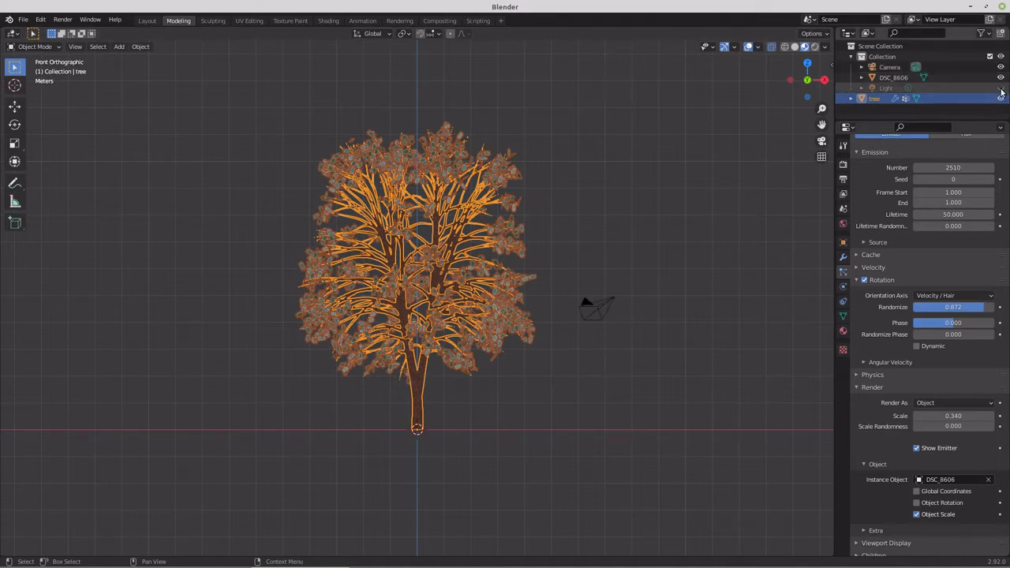
pyautogui.click(1001, 89)
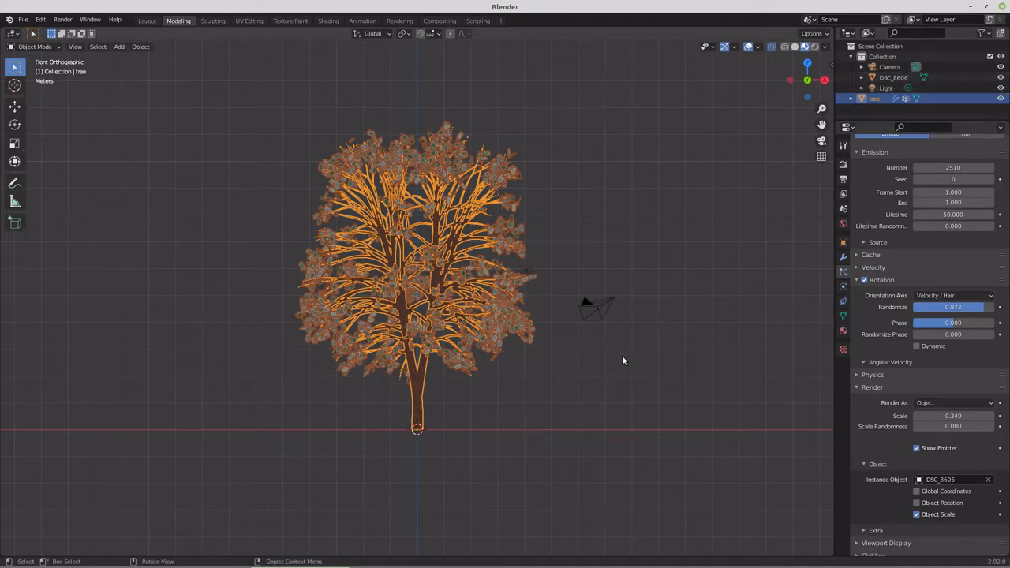
# Step: Set the camera's X location to 0 m, X rotation to 90° and Z rotation to 0°, and look through the camera
pyautogui.click(604, 308)
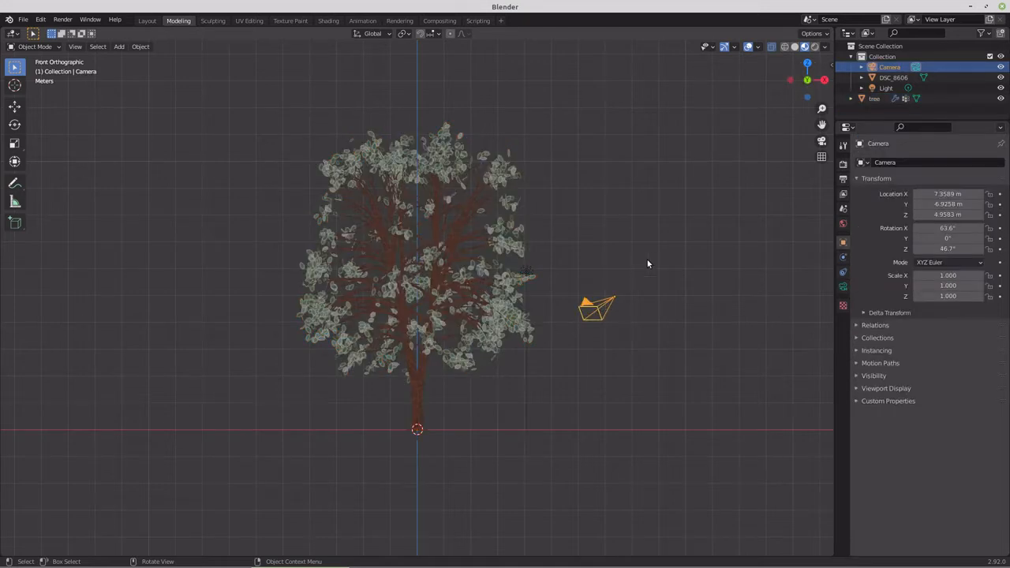
pyautogui.moveTo(832, 63); pyautogui.dragTo(722, 69)
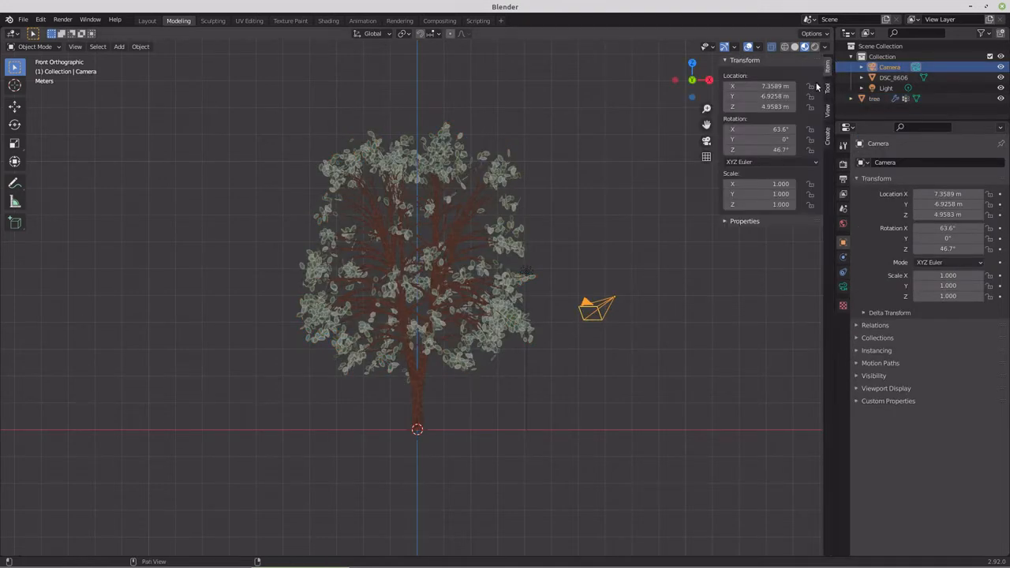
pyautogui.click(772, 86)
pyautogui.write('0')
pyautogui.click(770, 129)
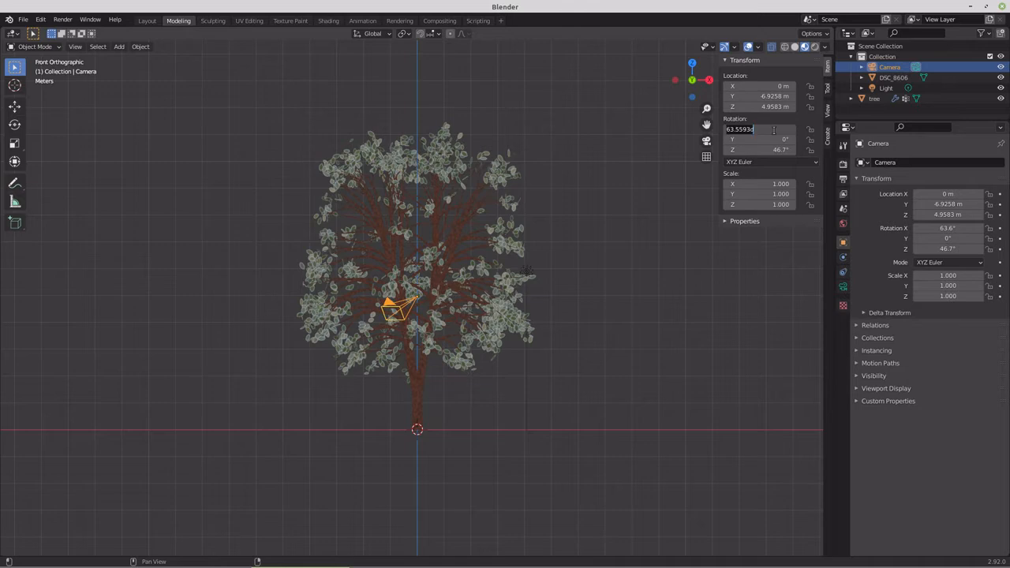
pyautogui.write('90')
pyautogui.click(779, 150)
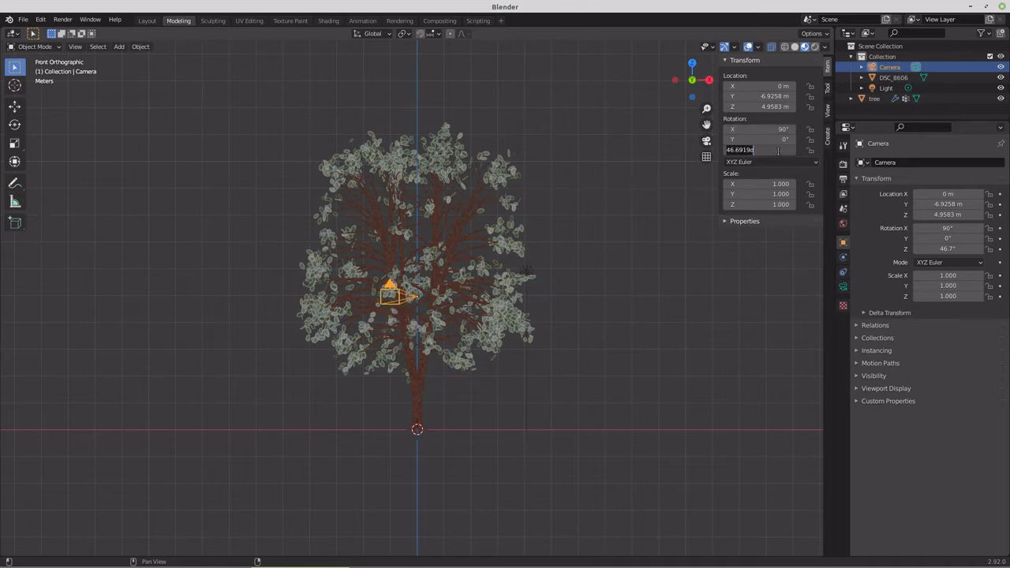
pyautogui.write('0')
pyautogui.press('Return')
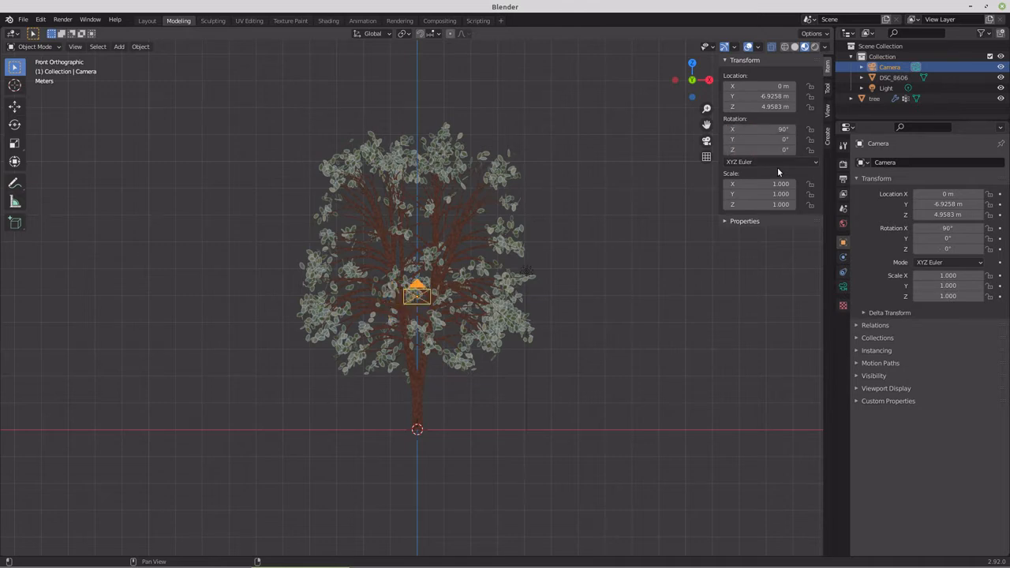
pyautogui.press('KP_0')
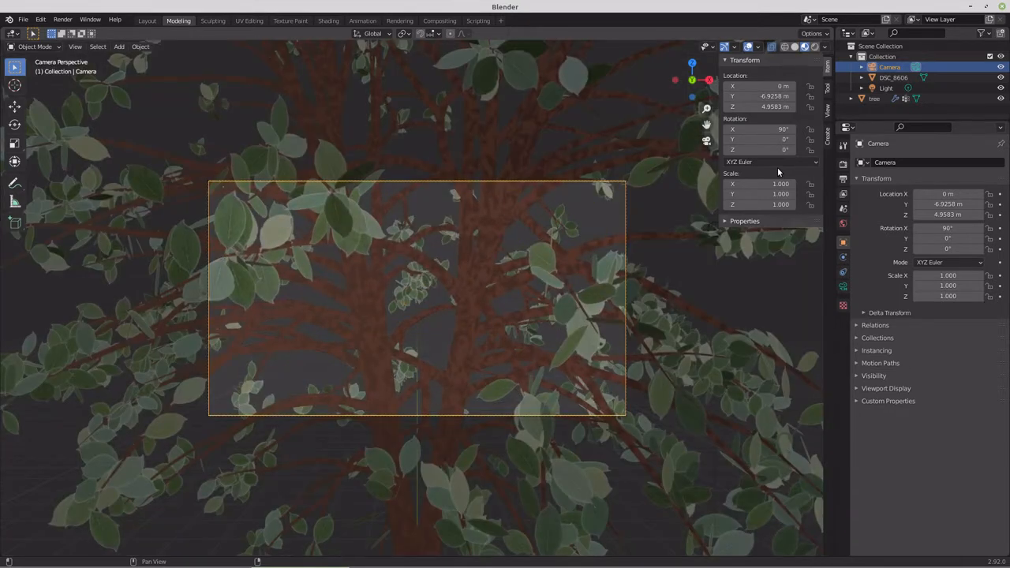
# Step: Switch the render engine to Cycles and enable a transparent film background
pyautogui.click(843, 163)
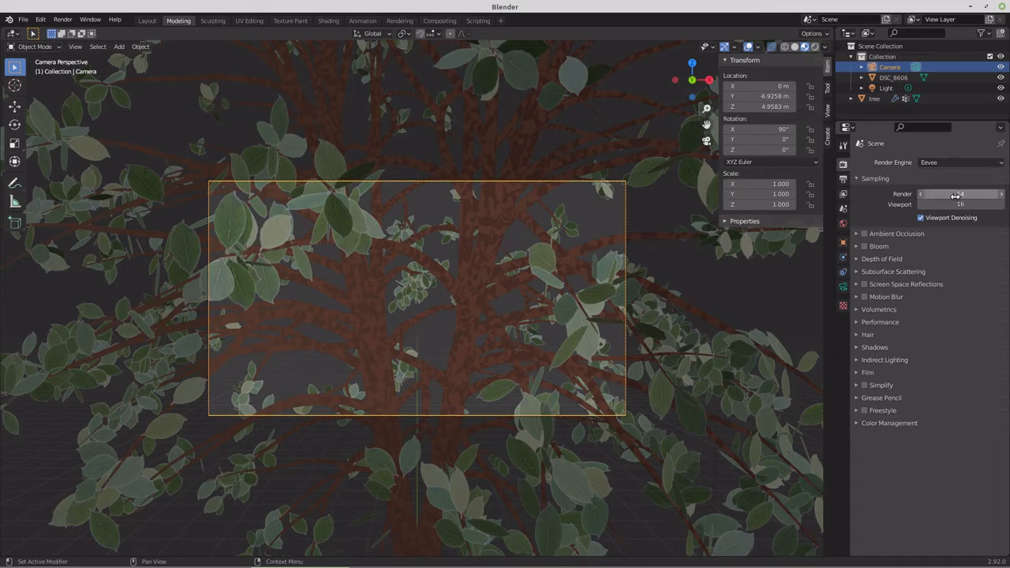
pyautogui.click(948, 163)
pyautogui.click(954, 196)
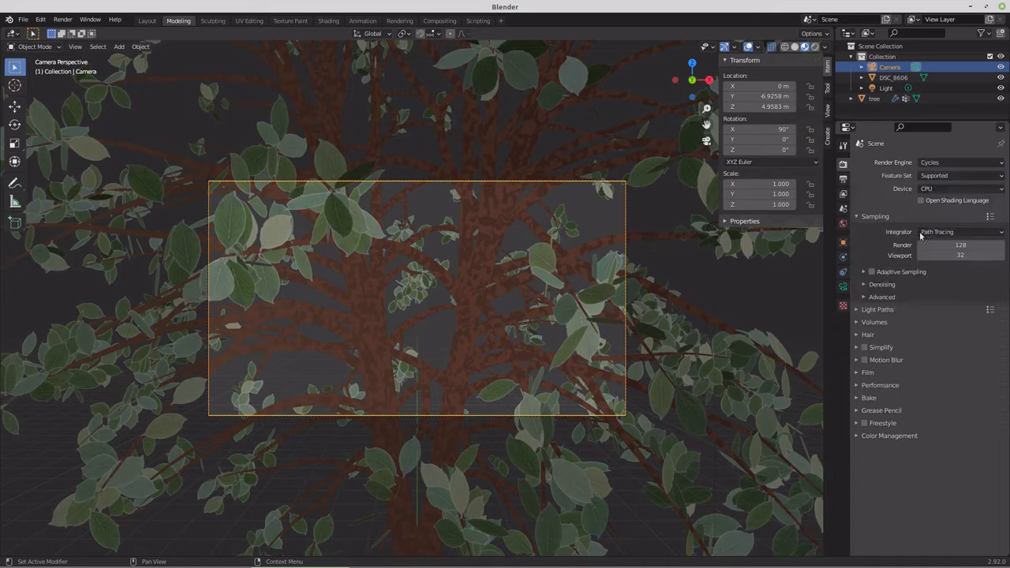
pyautogui.click(861, 372)
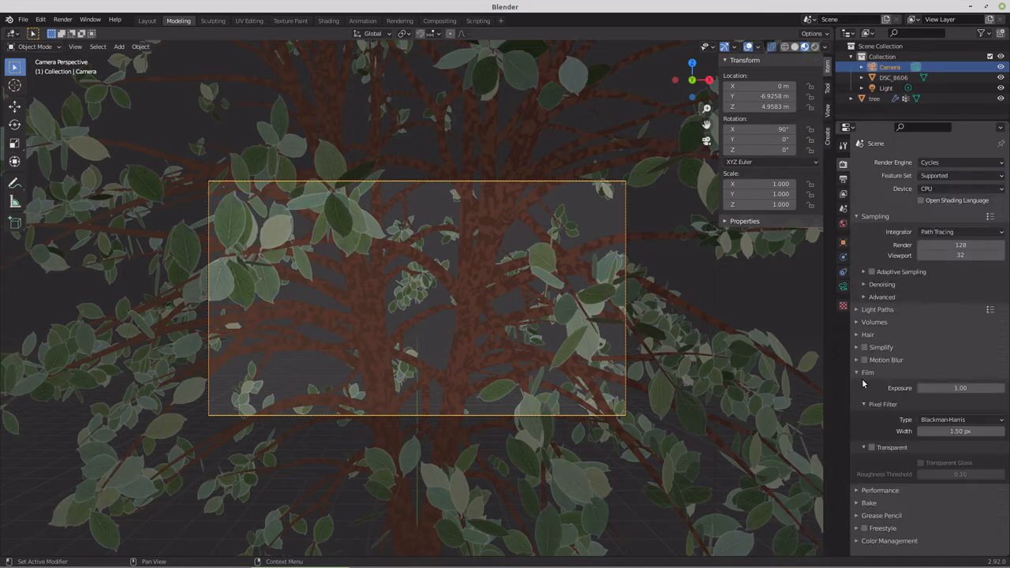
pyautogui.click(873, 448)
# Step: Set the render output resolution to 1080 × 1080 px at 50% scale
pyautogui.click(843, 223)
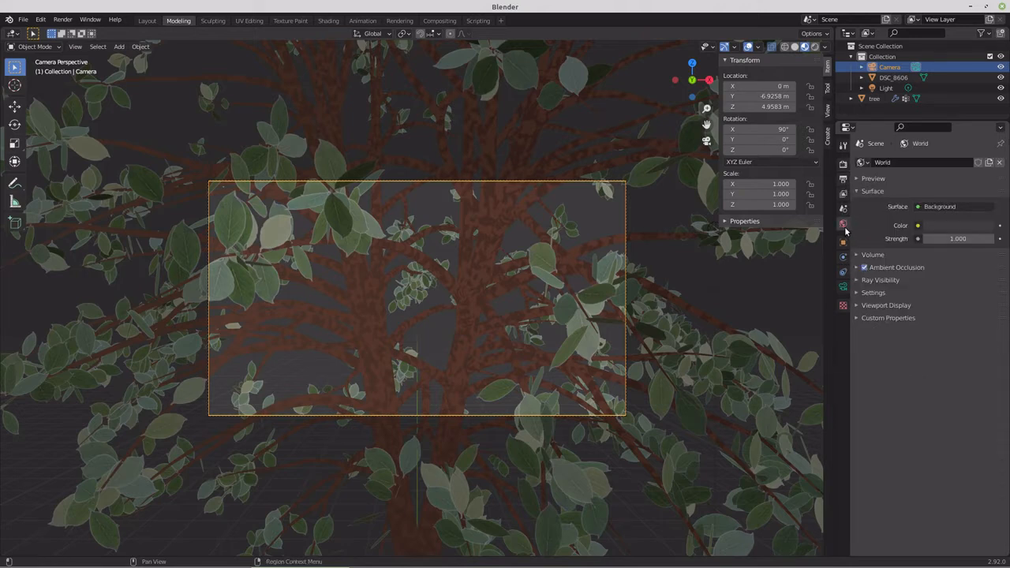
pyautogui.click(844, 180)
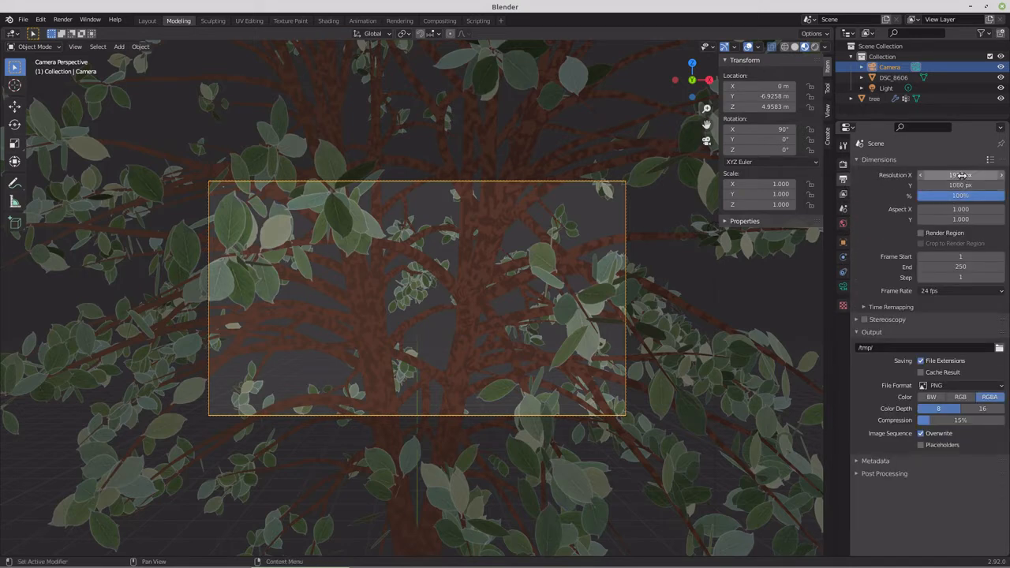
pyautogui.click(962, 176)
pyautogui.write('1080')
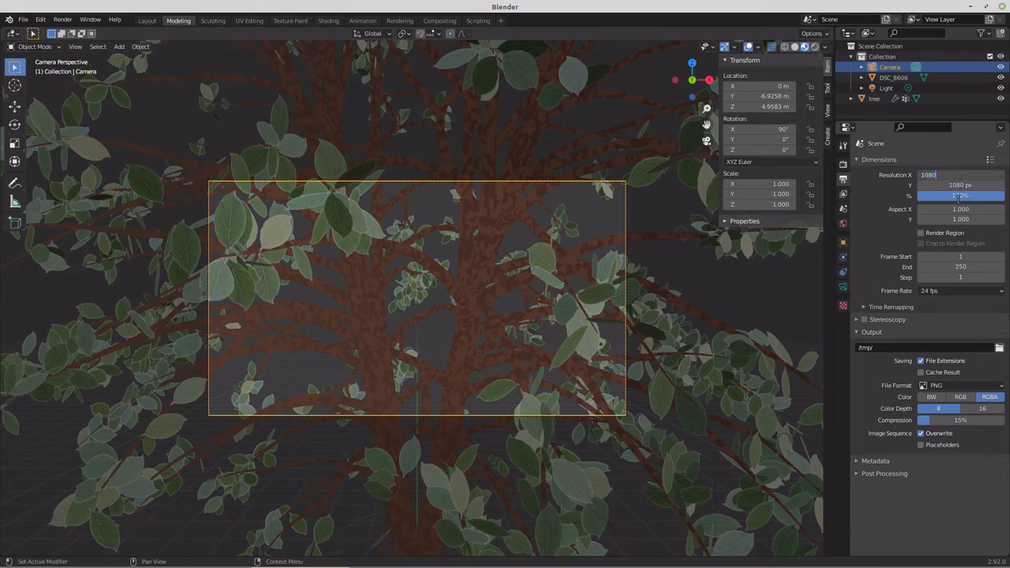
pyautogui.click(959, 198)
pyautogui.write('50')
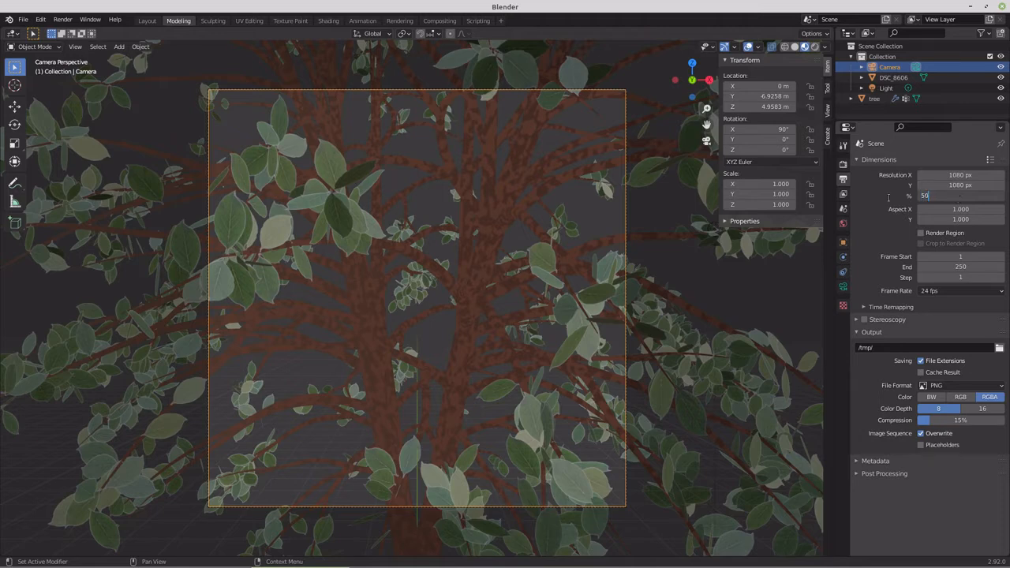
pyautogui.press('Return')
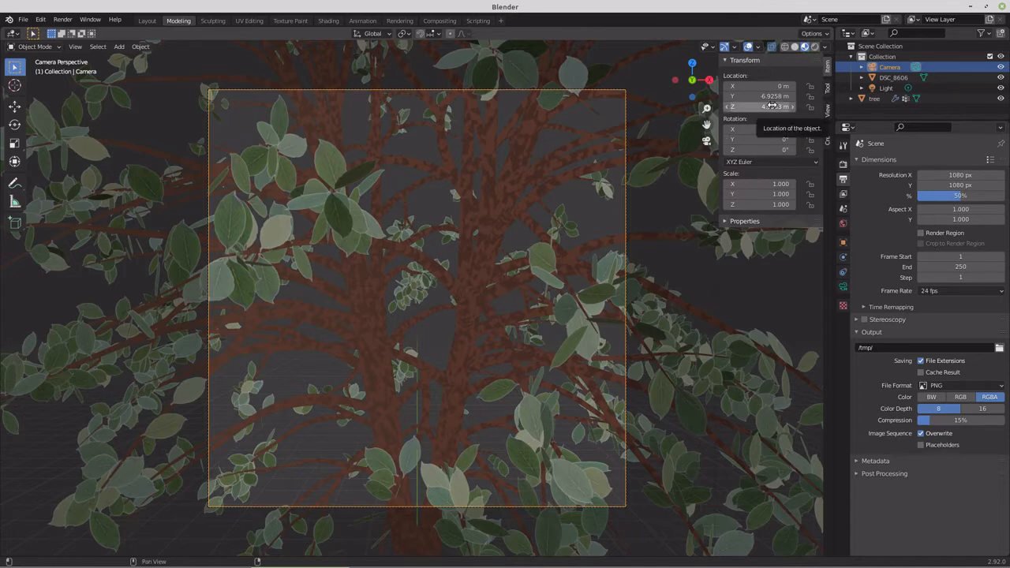
# Step: Move the camera back to about Y -17.24 m and up to about Z 5.82 m so the whole tree is framed
pyautogui.moveTo(770, 95); pyautogui.dragTo(713, 96)
pyautogui.moveTo(794, 107); pyautogui.dragTo(817, 108)
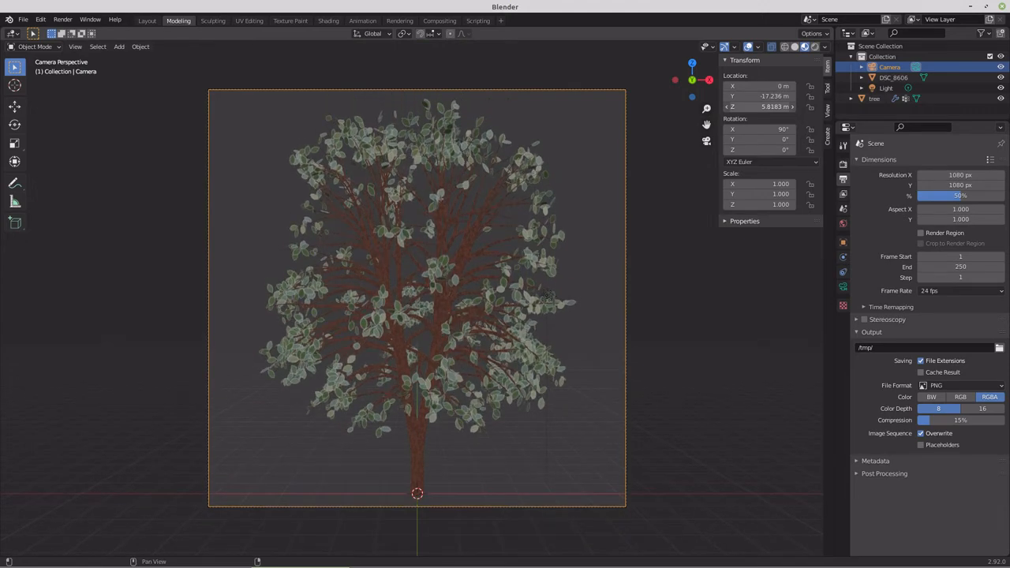
# Step: In the top view, move the light in front of the tree to about X 5.25 m, Y -5.38 m
pyautogui.press('KP_7')
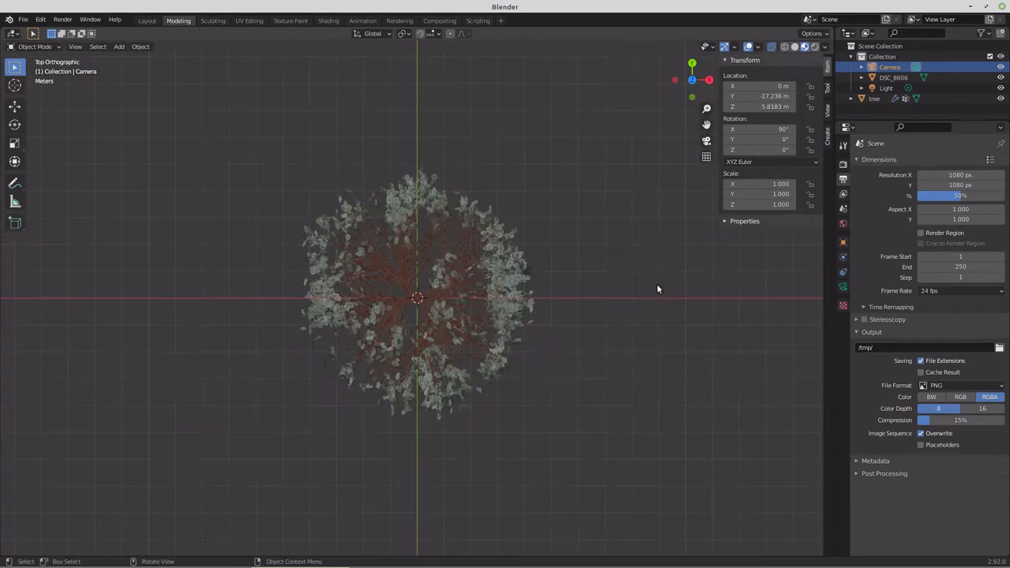
pyautogui.scroll(-5, 637, 254)
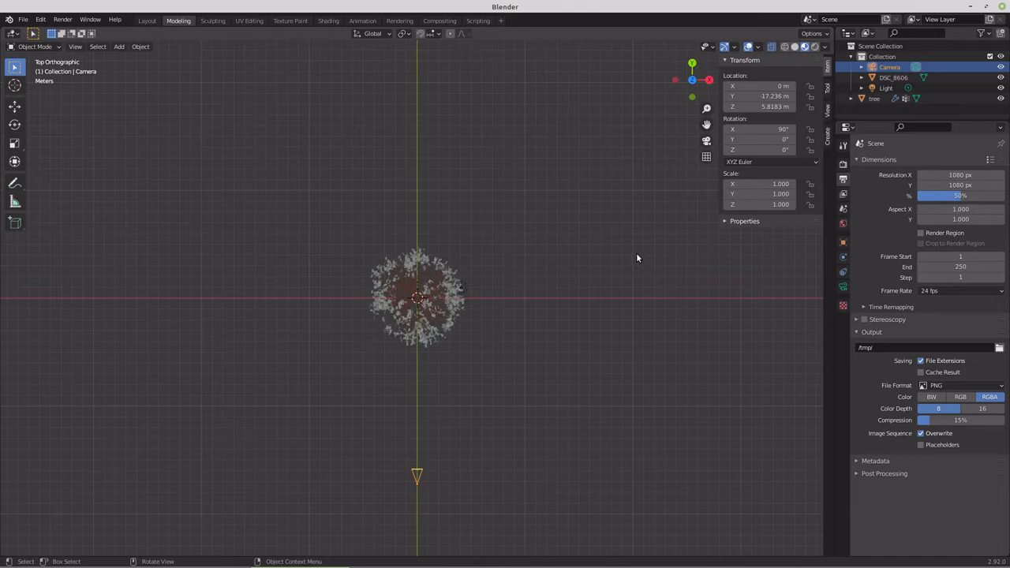
pyautogui.click(464, 291)
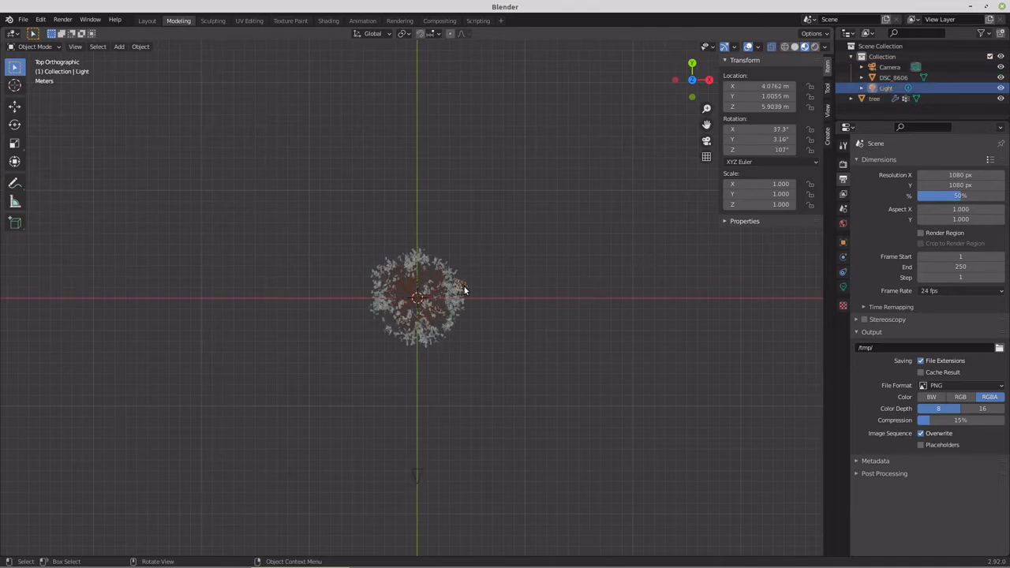
pyautogui.press('g')
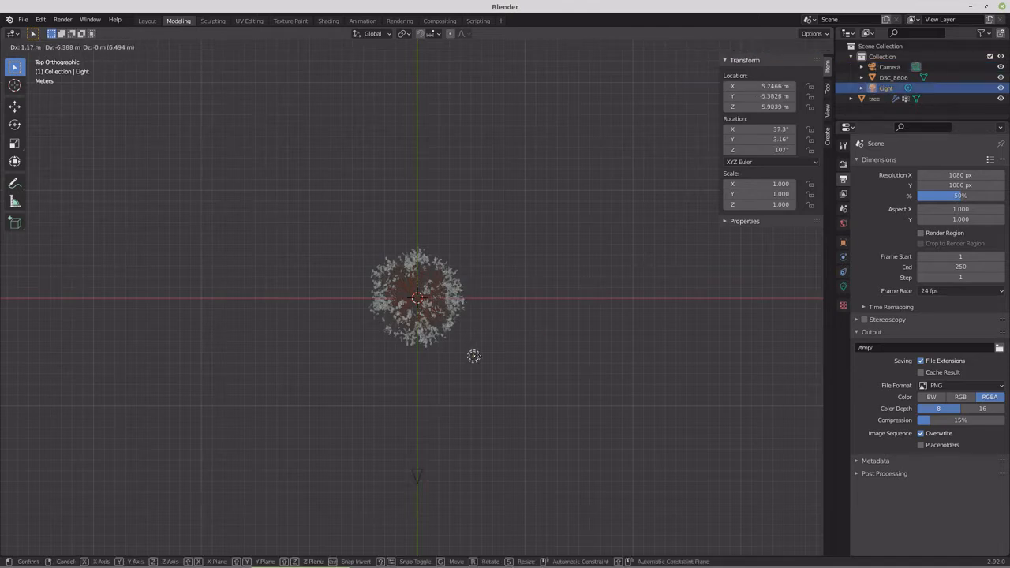
pyautogui.click(474, 357)
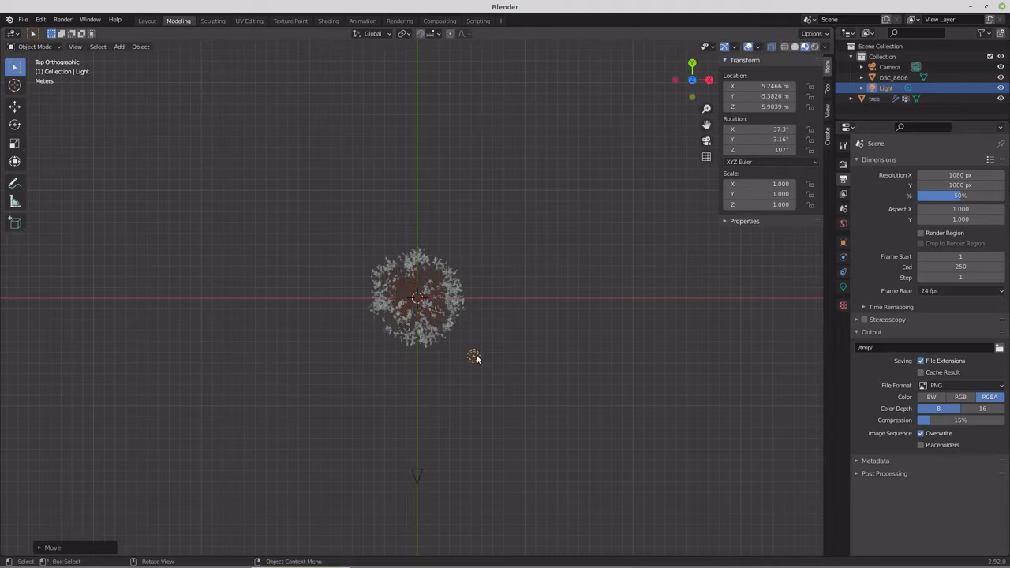
# Step: Duplicate the light and place the copy on the other side of the tree at about X -6.21 m, Y -5.33 m
pyautogui.press('shift')
pyautogui.hotkey('shift', 'd')
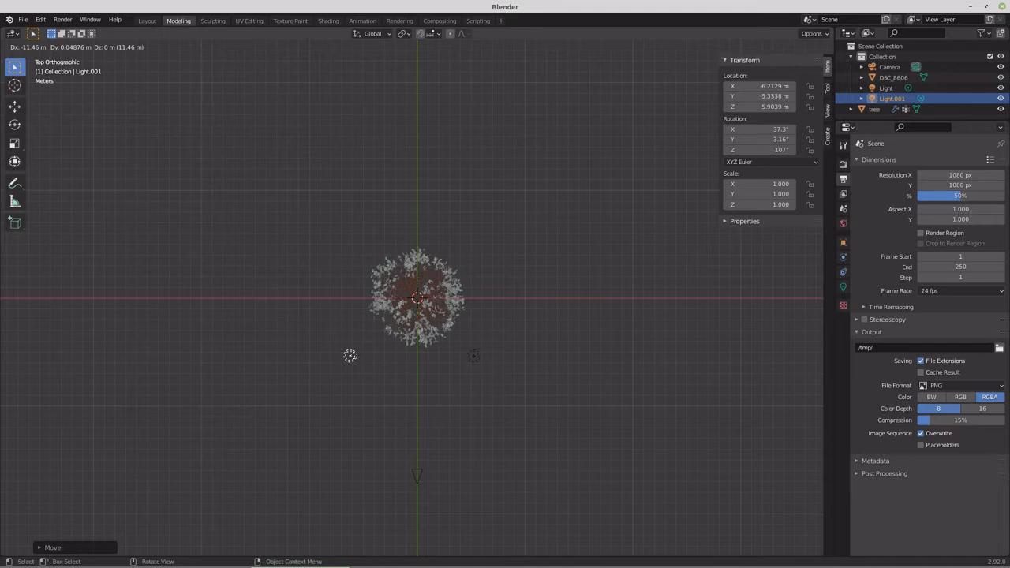
pyautogui.click(351, 357)
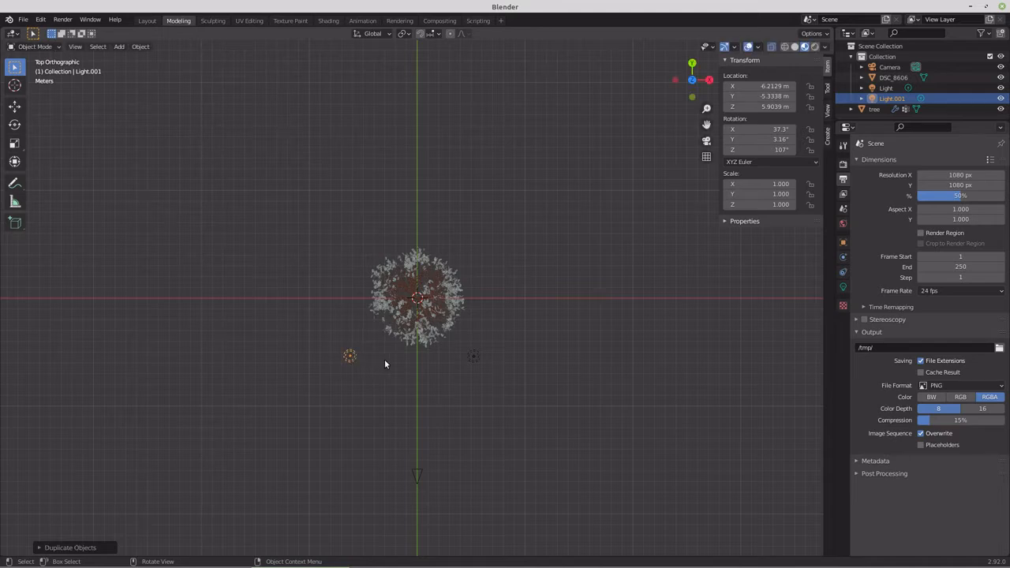
# Step: In the right side view, select both point lights and raise them to about Z 10.24 m, Y -5.77 m
pyautogui.press('KP_3')
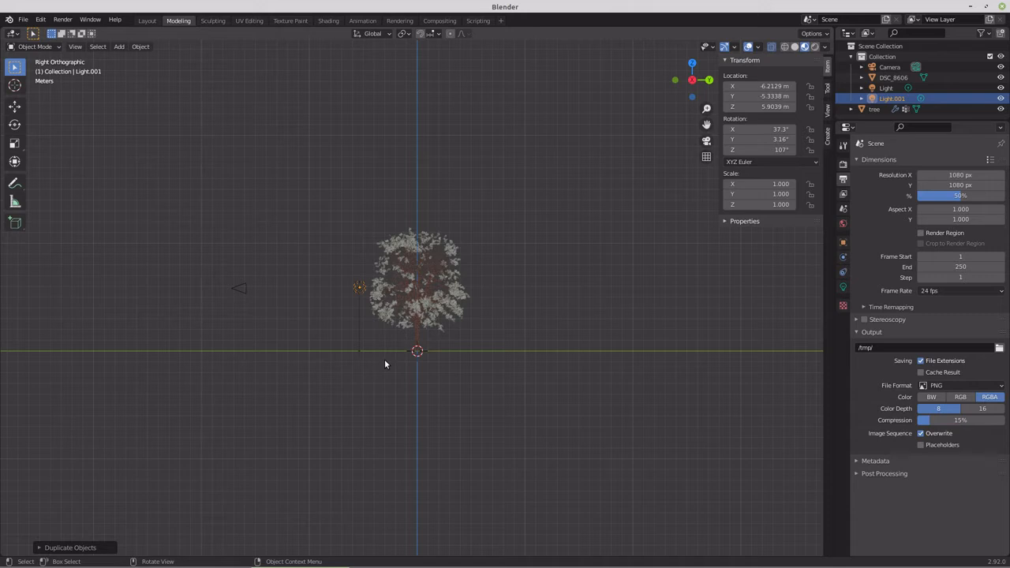
pyautogui.moveTo(345, 274); pyautogui.dragTo(365, 301)
pyautogui.press('g')
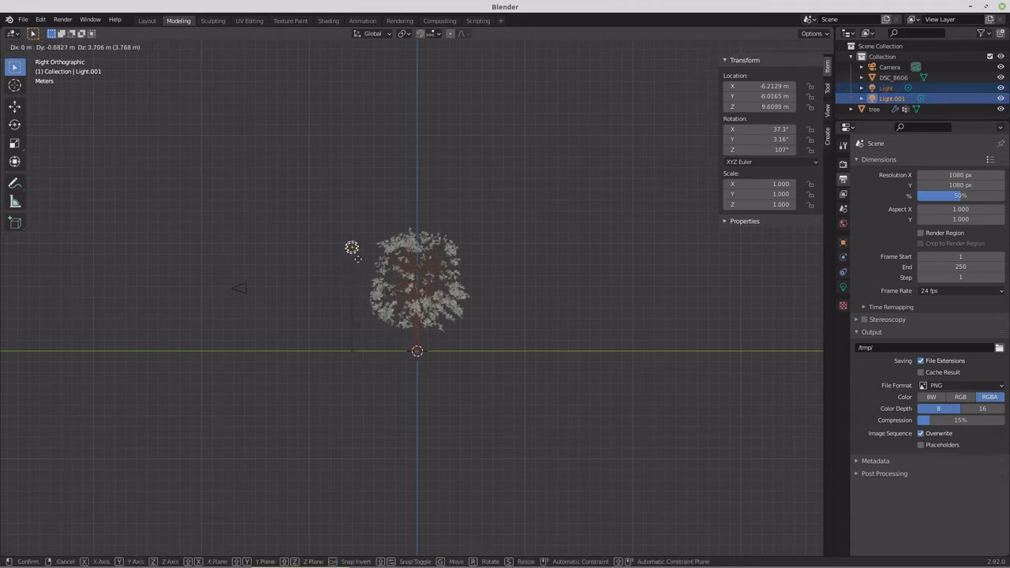
pyautogui.click(360, 255)
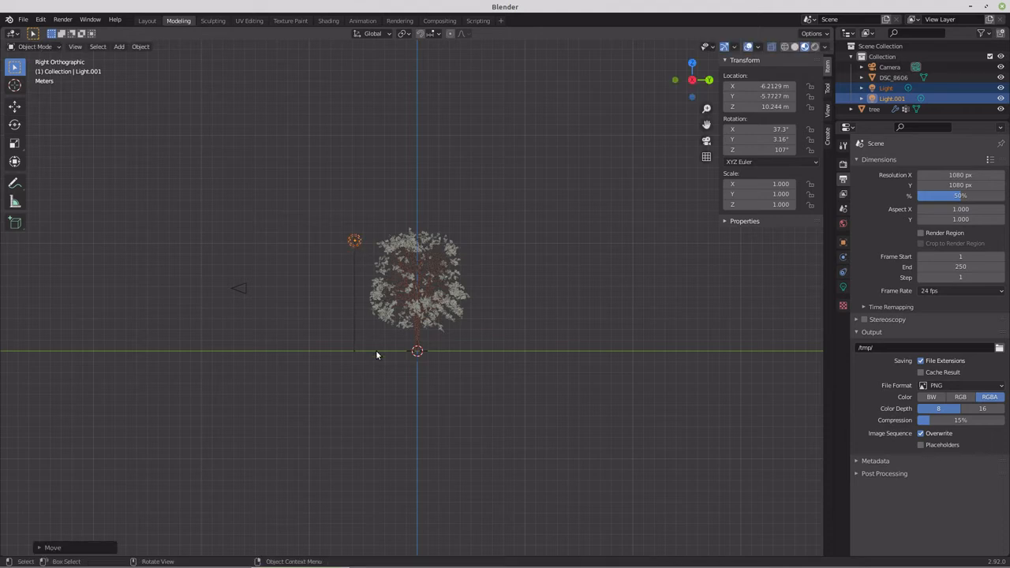
# Step: Add an area light, rotate it 90° about X to face the tree, and move it to about Y -14.78 m, Z 2.73 m
pyautogui.hotkey('shift', 'a')
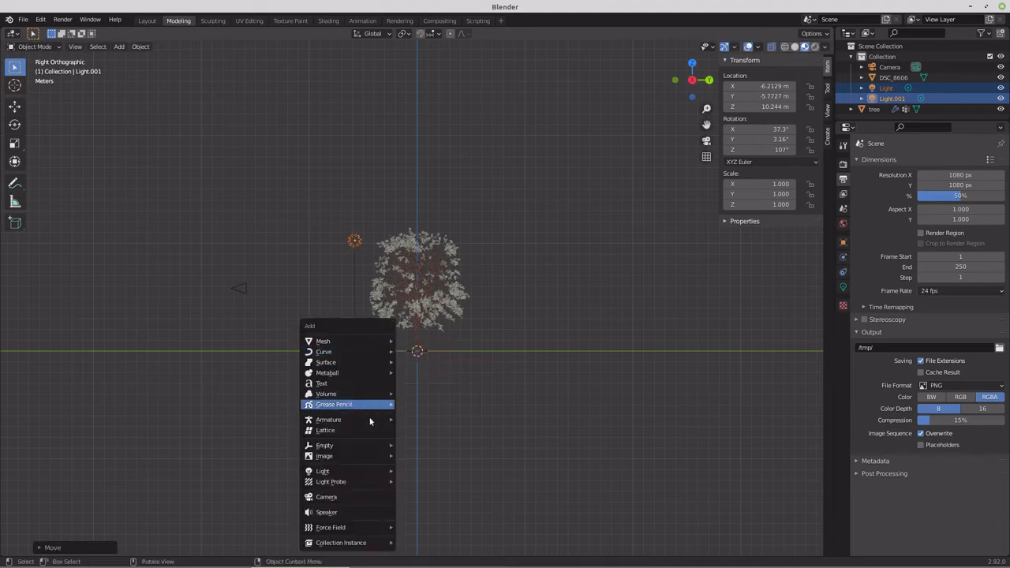
pyautogui.moveTo(370, 470)
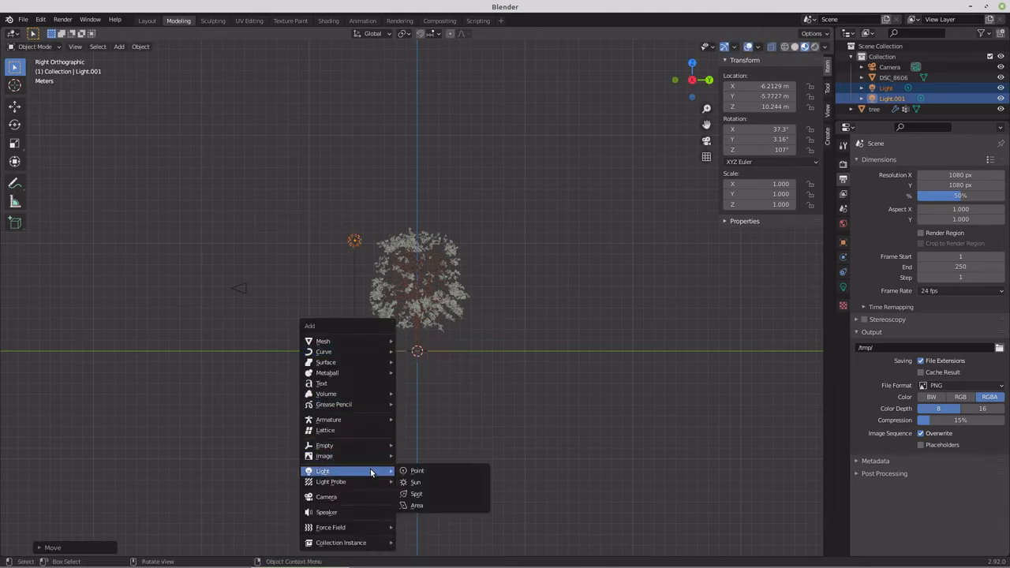
pyautogui.click(423, 506)
pyautogui.press('r')
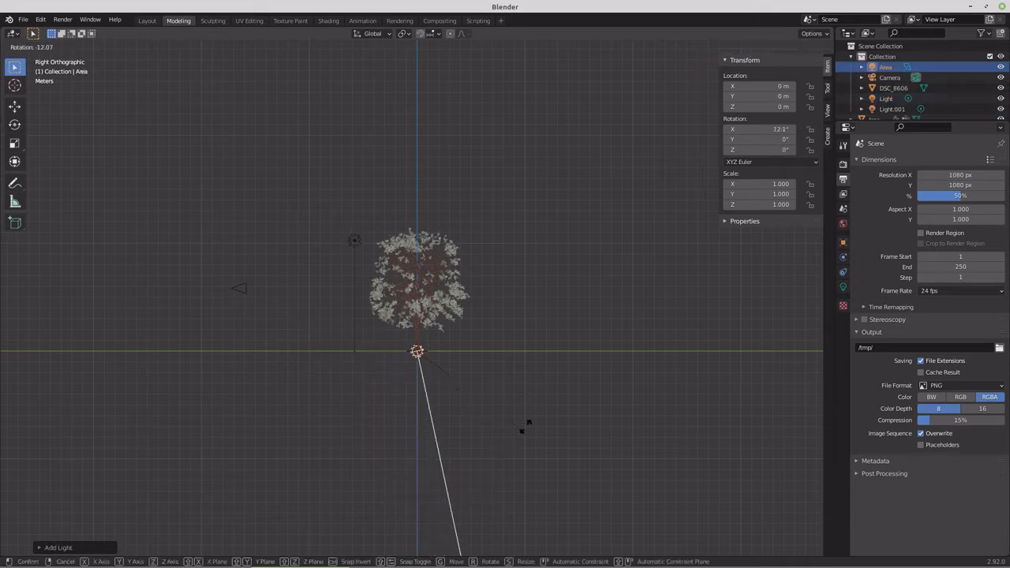
pyautogui.click(564, 217)
pyautogui.press('g')
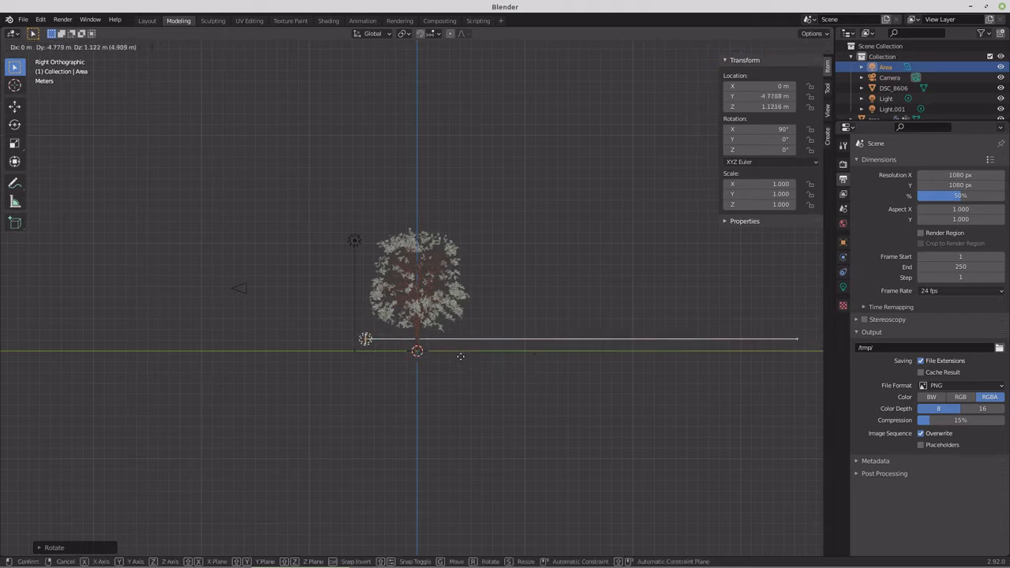
pyautogui.click(372, 348)
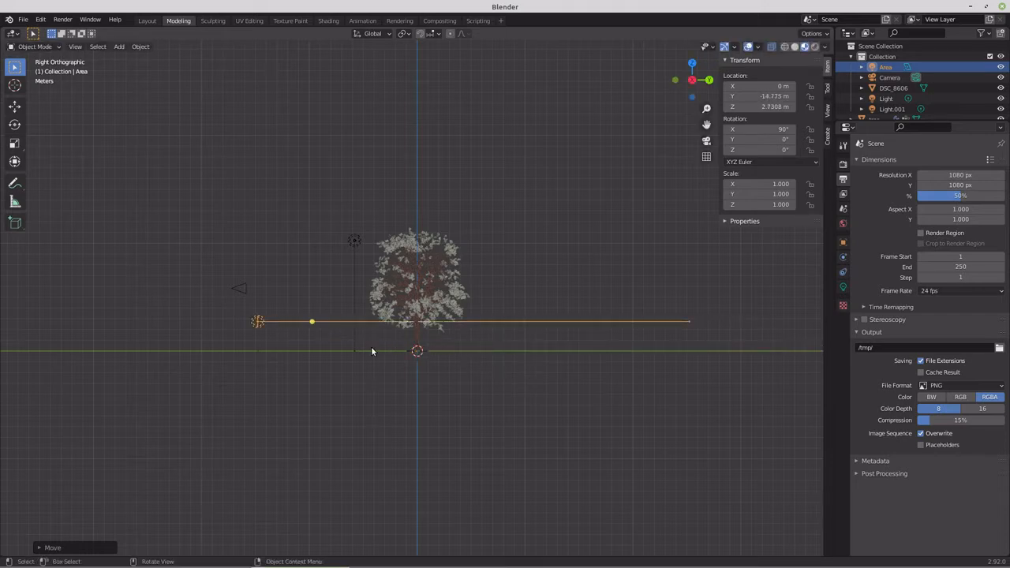
# Step: Set the area light's power to 400 W and its size to about 11.6 m
pyautogui.click(844, 287)
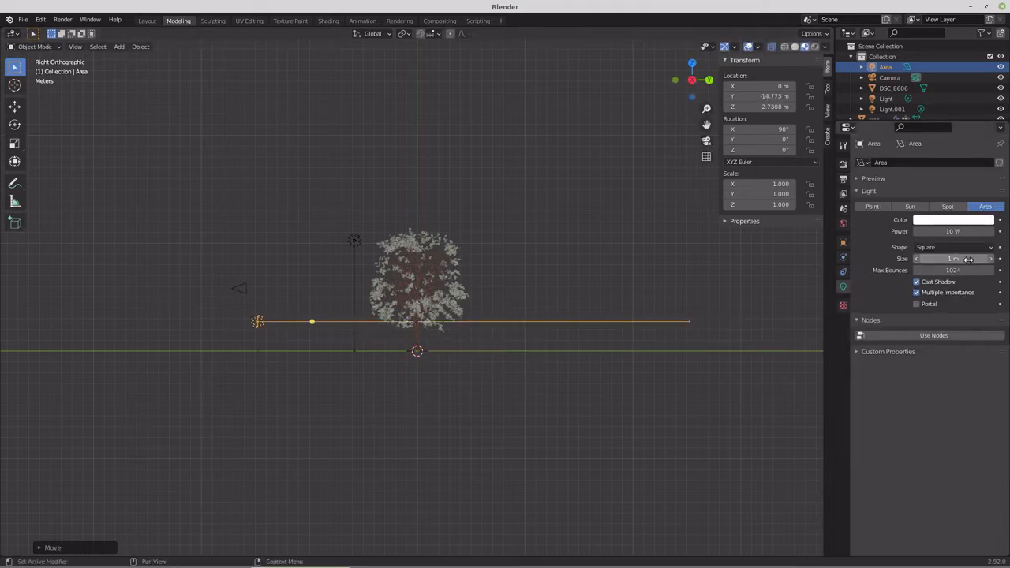
pyautogui.click(957, 231)
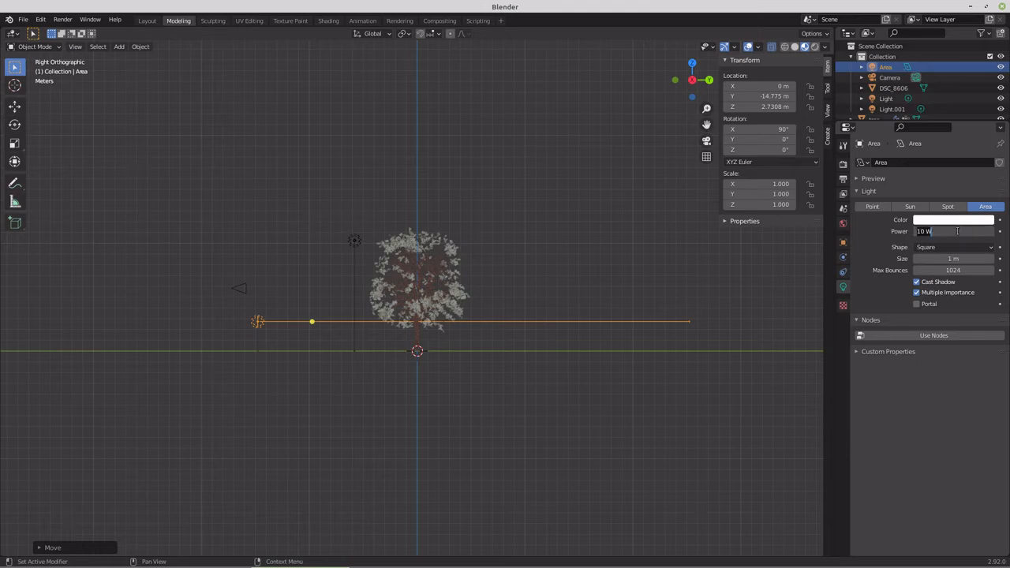
pyautogui.write('400')
pyautogui.moveTo(933, 259); pyautogui.dragTo(996, 259)
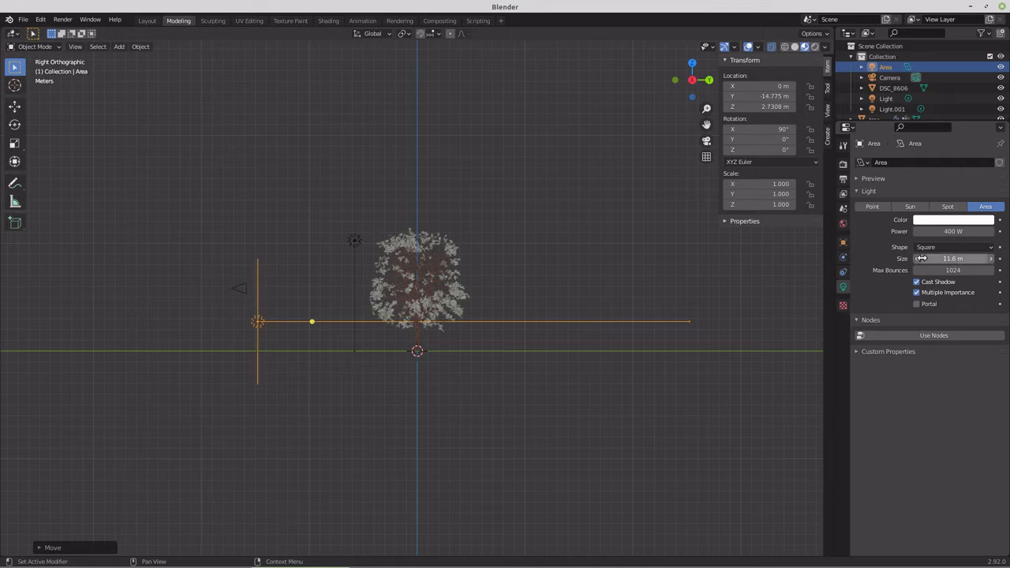
# Step: Preview the tree through the camera in rendered shading, return to material preview, and render the image
pyautogui.press('KP_0')
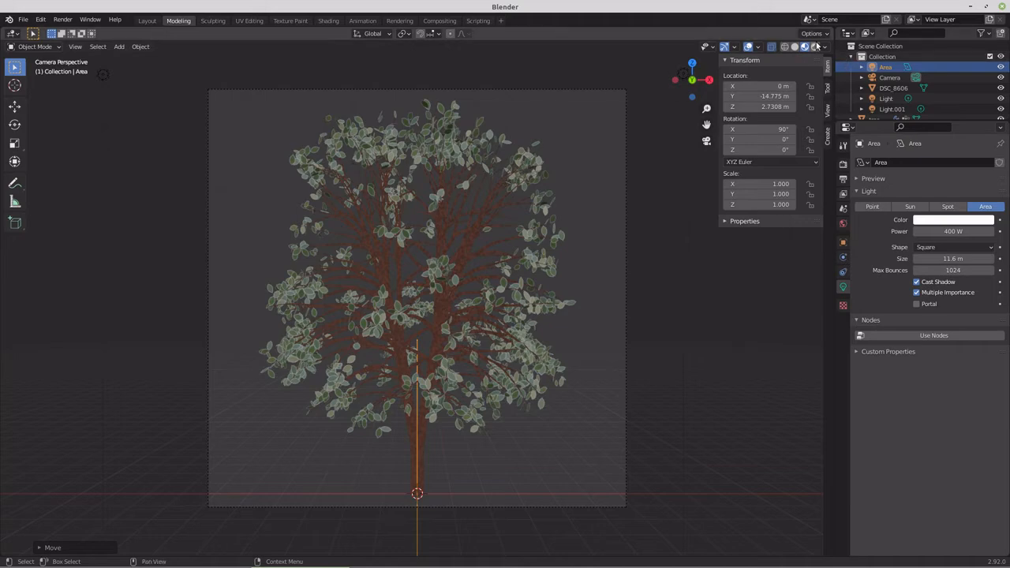
pyautogui.click(816, 47)
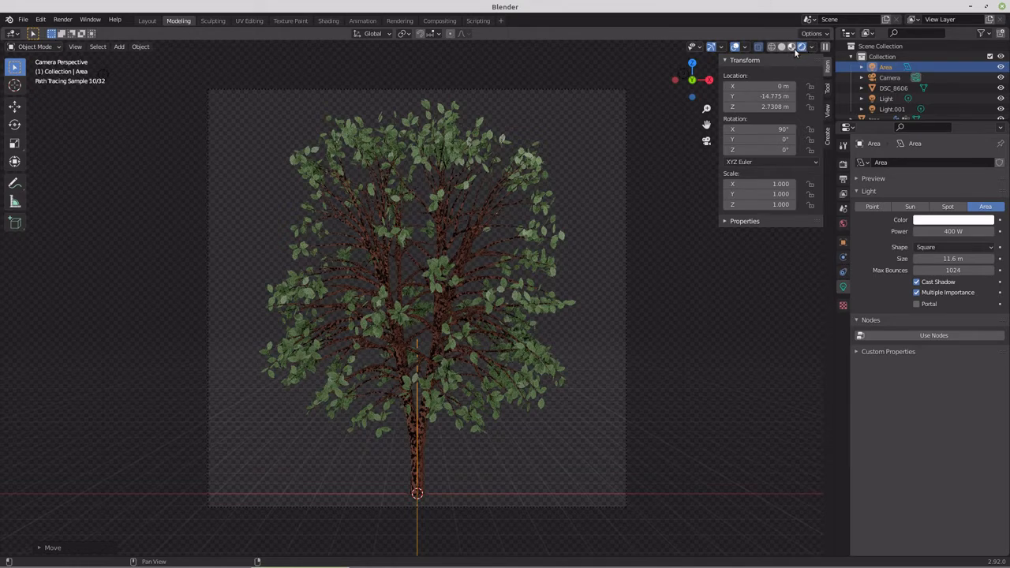
pyautogui.click(793, 48)
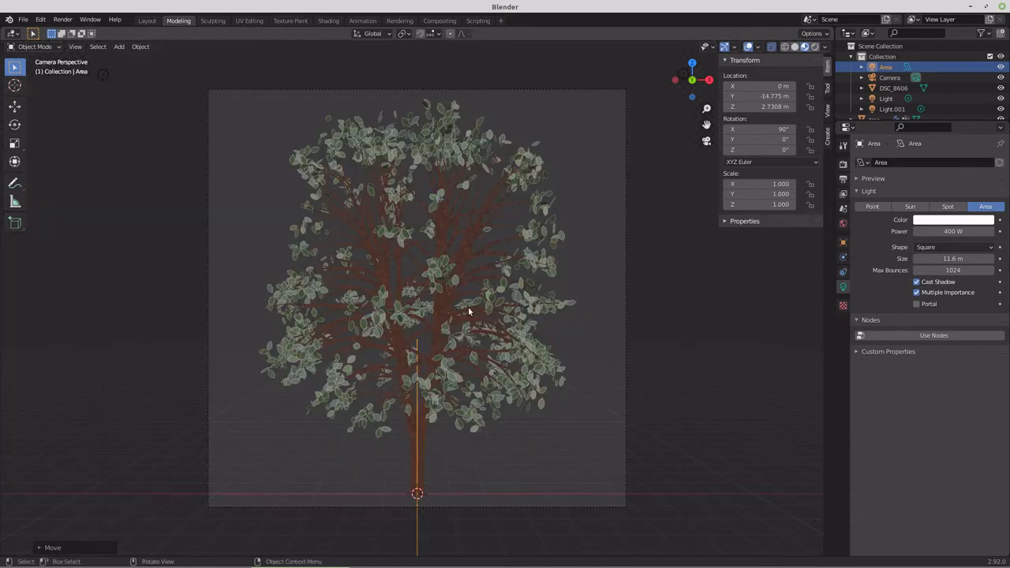
pyautogui.press('F12')
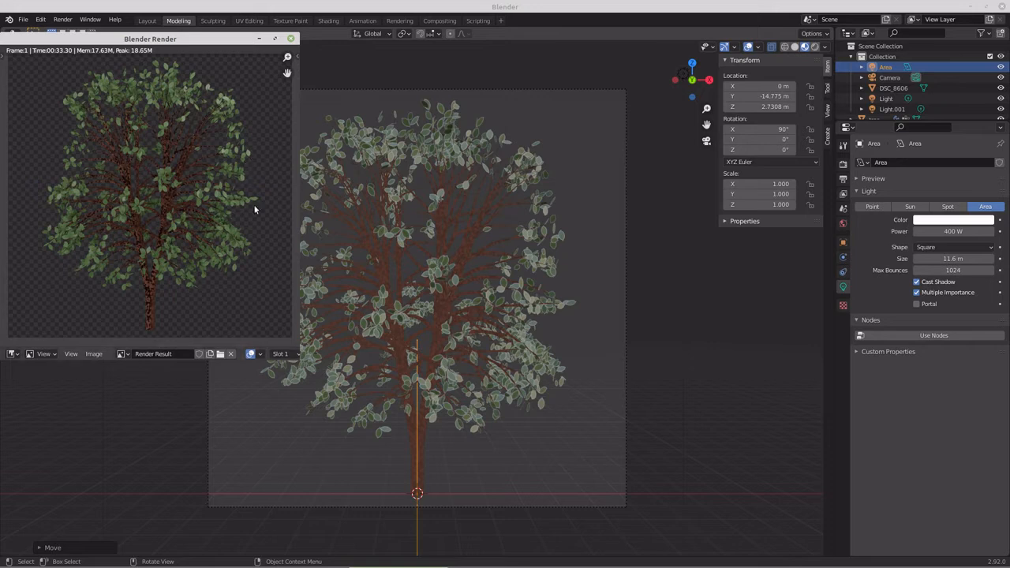
# Step: Select the camera and enable the Center composition guide in its viewport display settings
pyautogui.click(626, 305)
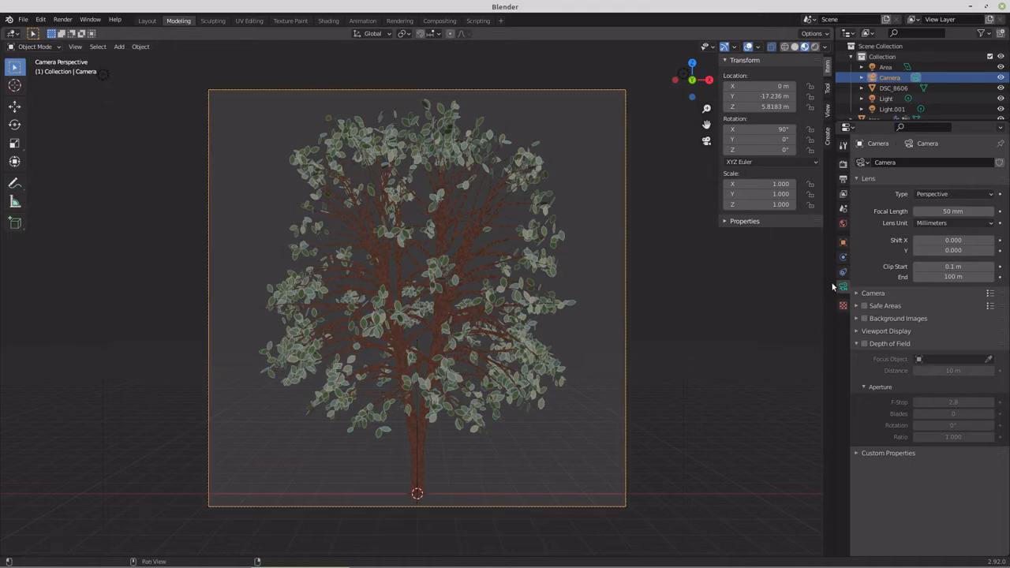
pyautogui.click(861, 332)
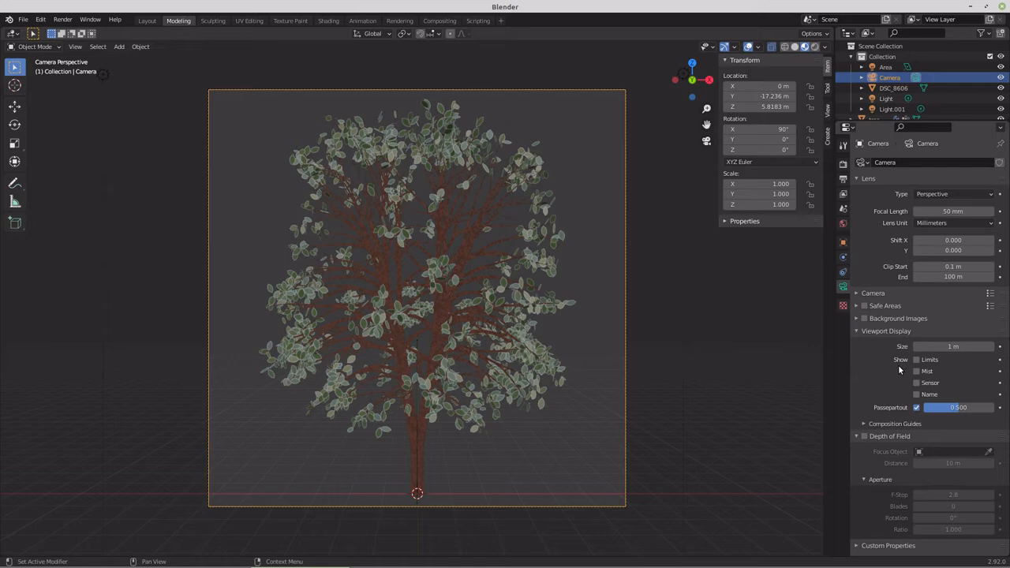
pyautogui.click(882, 425)
pyautogui.scroll(-2, 881, 425)
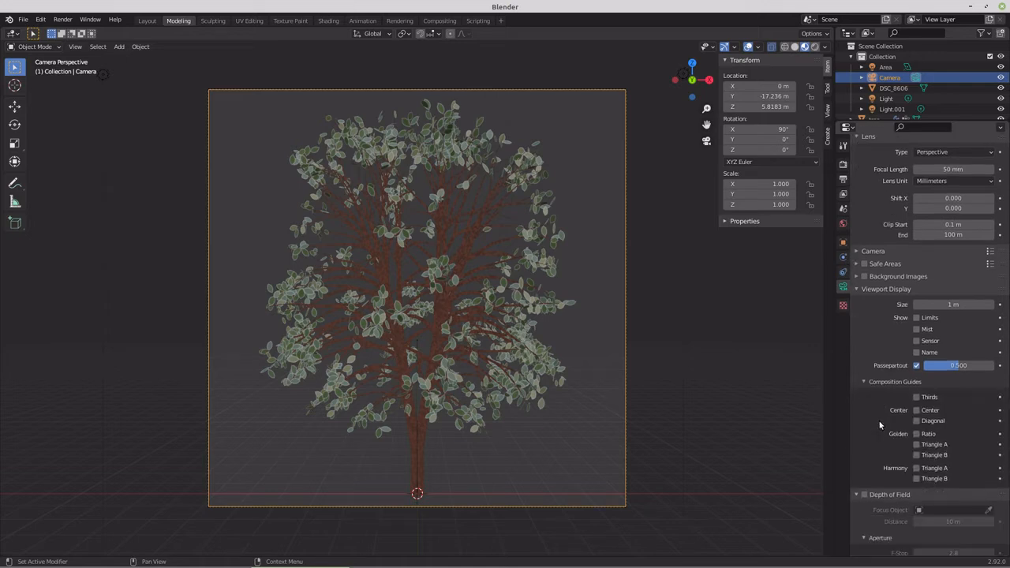
pyautogui.click(917, 411)
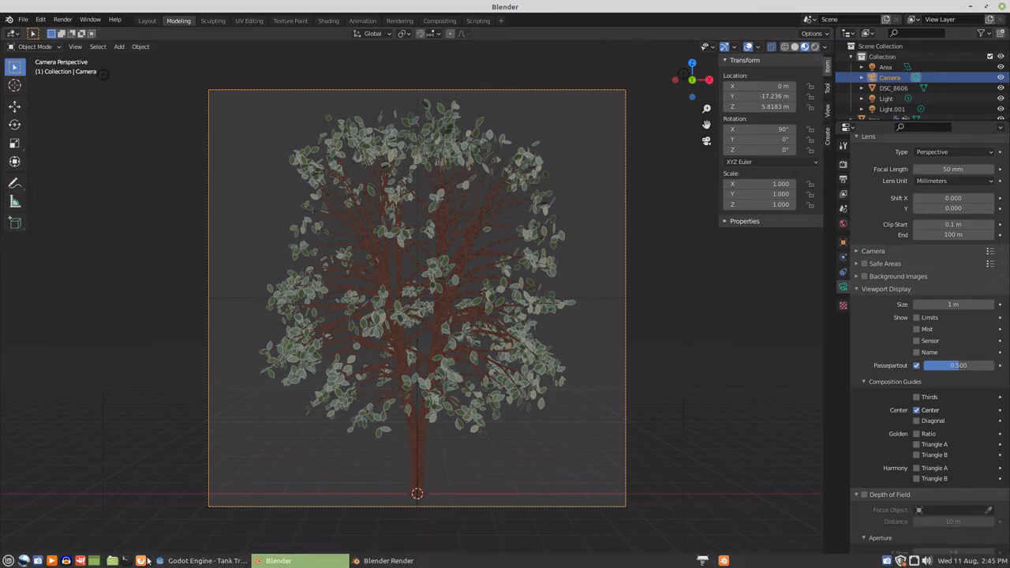
# Step: Save the finished render as tree1.png in the Desktop/tank folder and close the render window
pyautogui.click(378, 562)
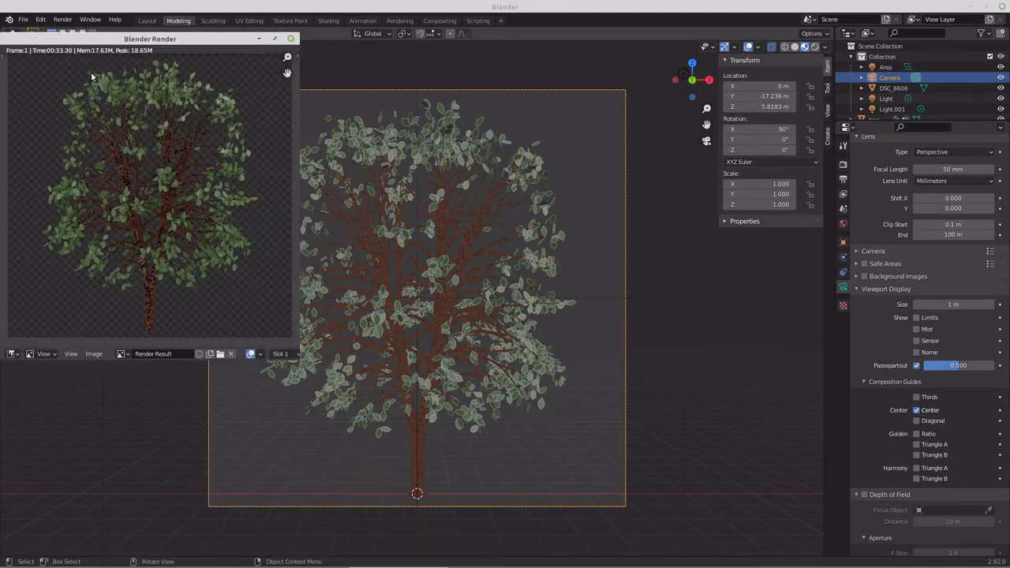
pyautogui.click(94, 356)
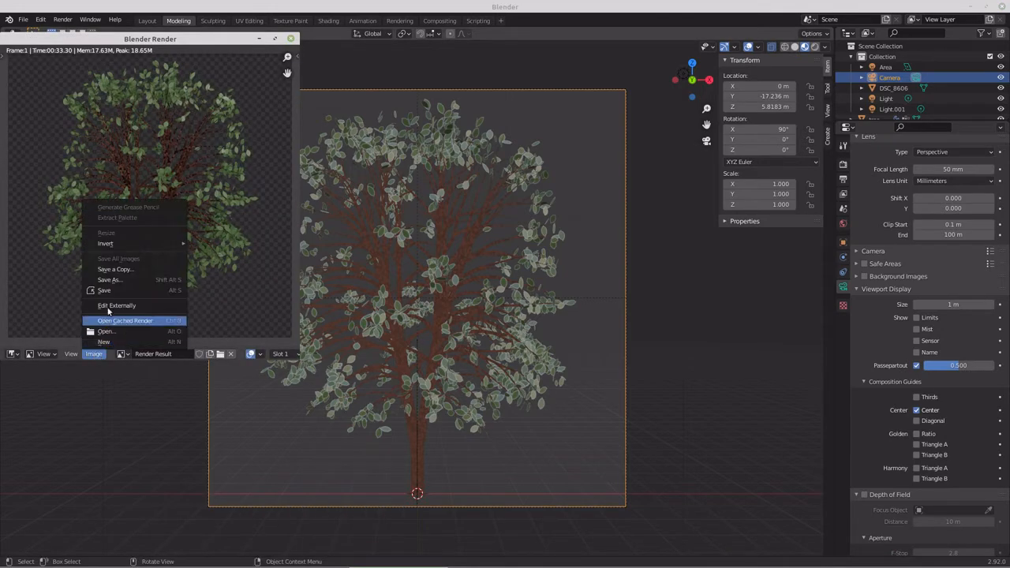
pyautogui.click(108, 281)
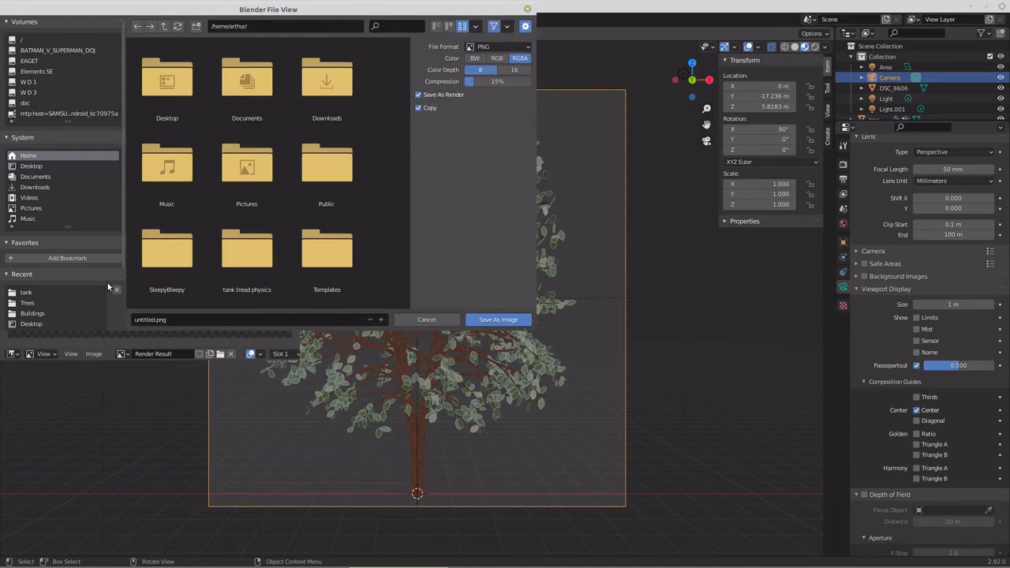
pyautogui.click(160, 85)
pyautogui.doubleClick(161, 85)
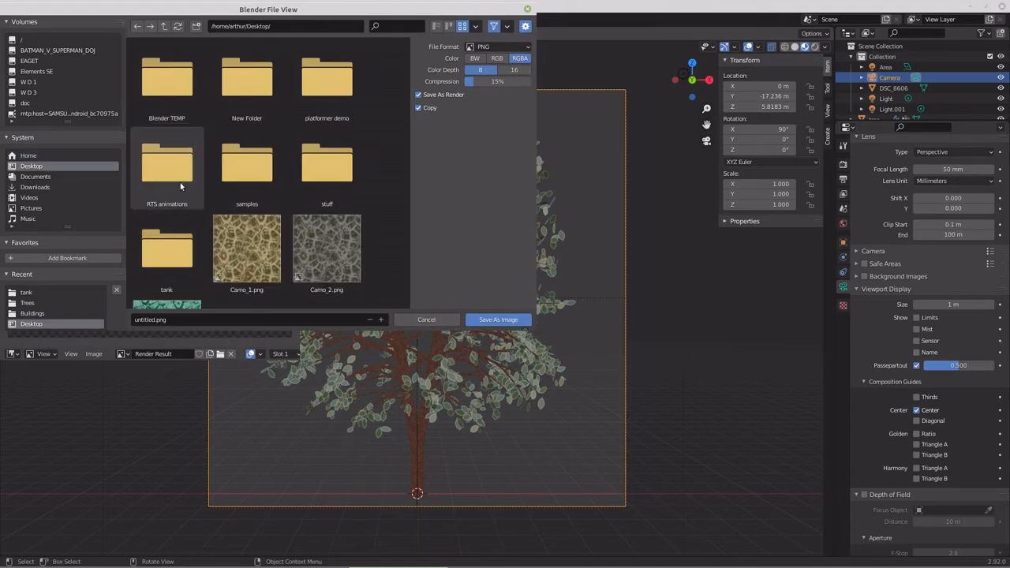
pyautogui.doubleClick(164, 242)
pyautogui.click(155, 319)
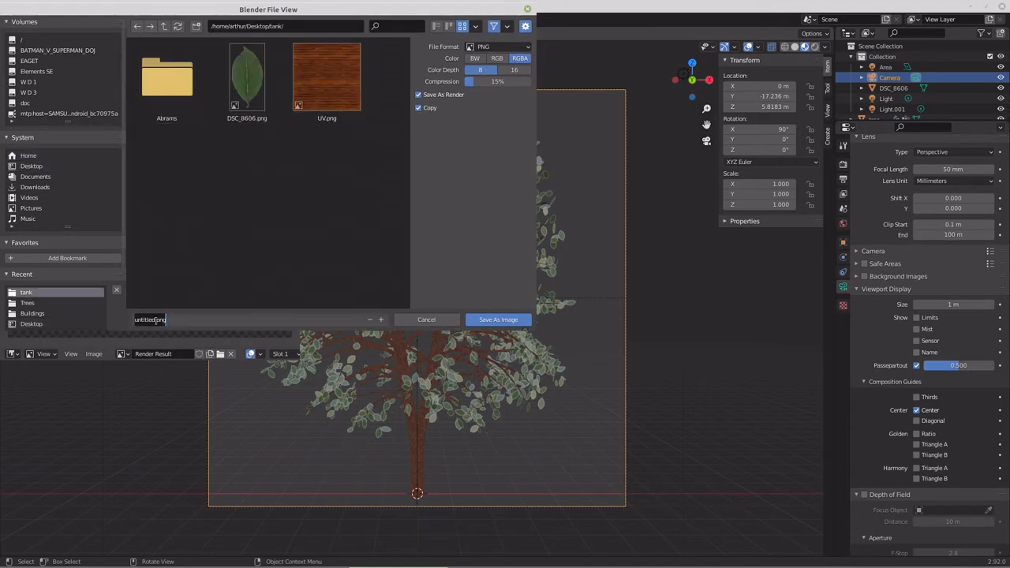
pyautogui.moveTo(155, 320); pyautogui.dragTo(112, 324)
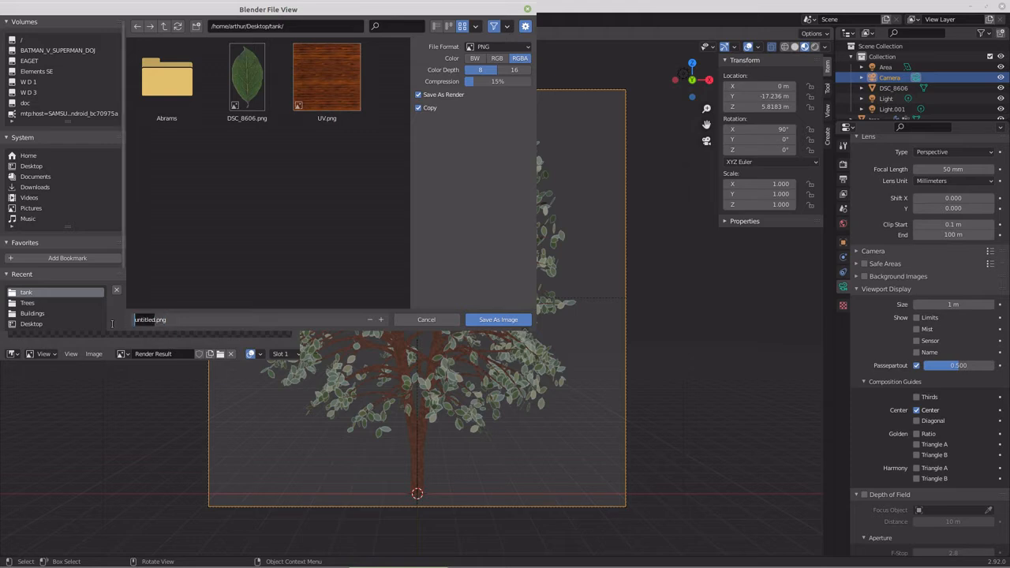
pyautogui.write('tree1')
pyautogui.click(486, 319)
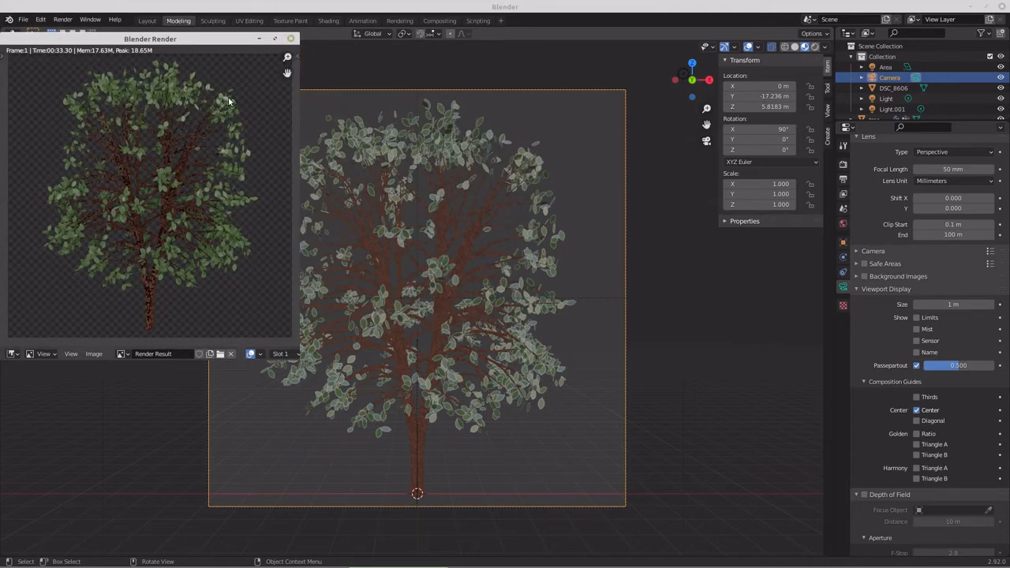
pyautogui.click(292, 38)
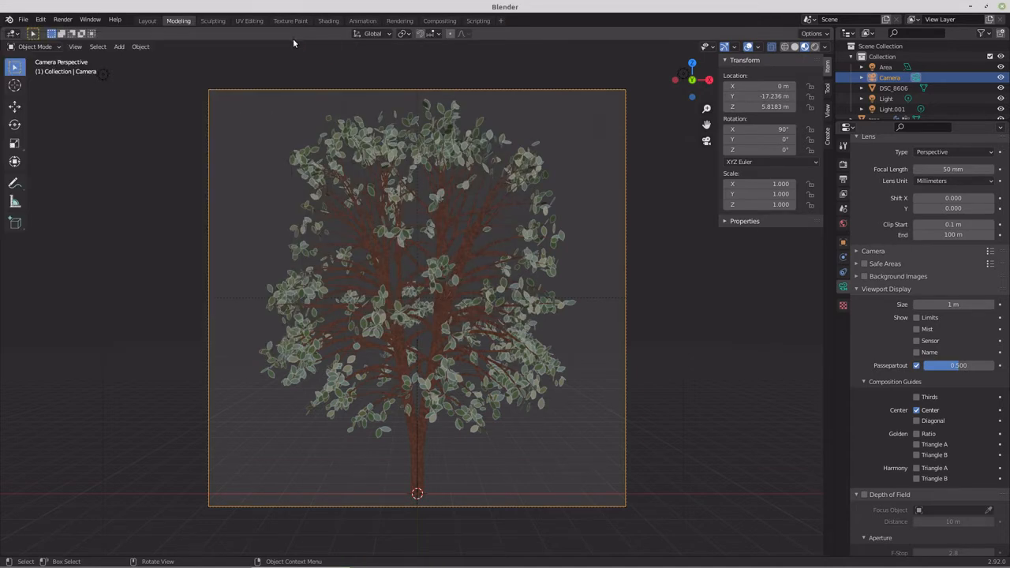
# Step: Rotate the tree 90° about the Z axis and render this side view
pyautogui.click(418, 430)
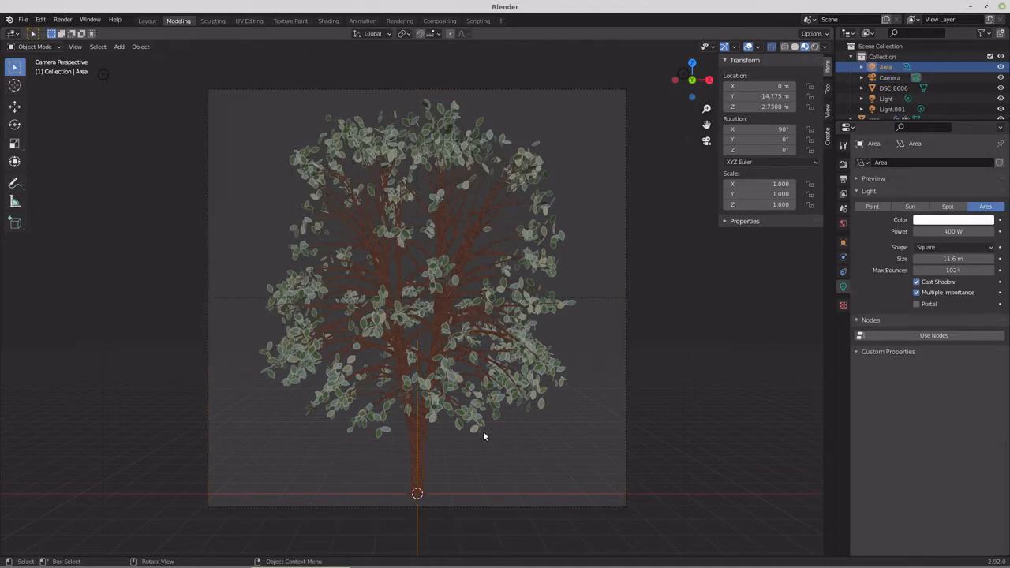
pyautogui.click(424, 412)
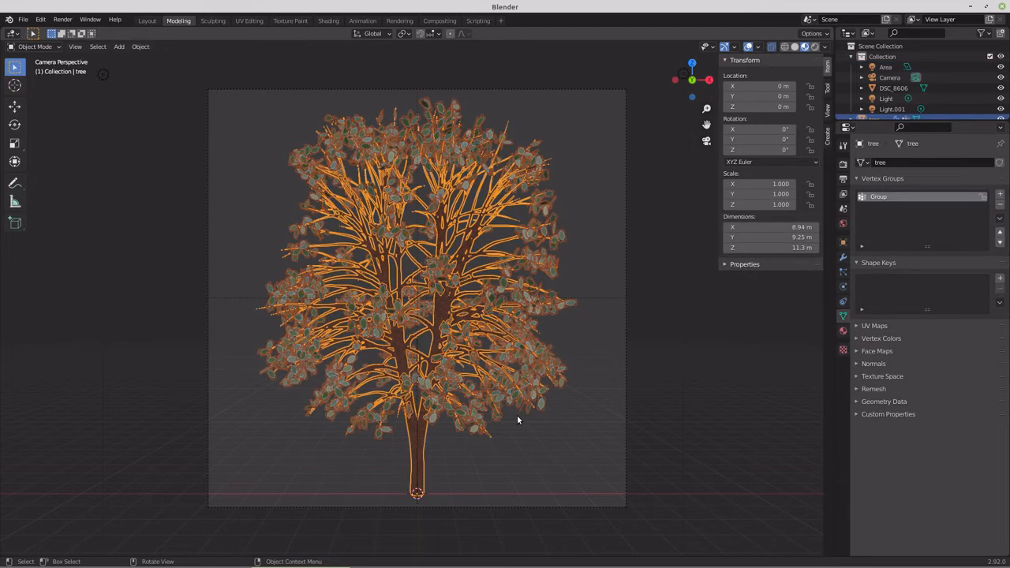
pyautogui.write('rz')
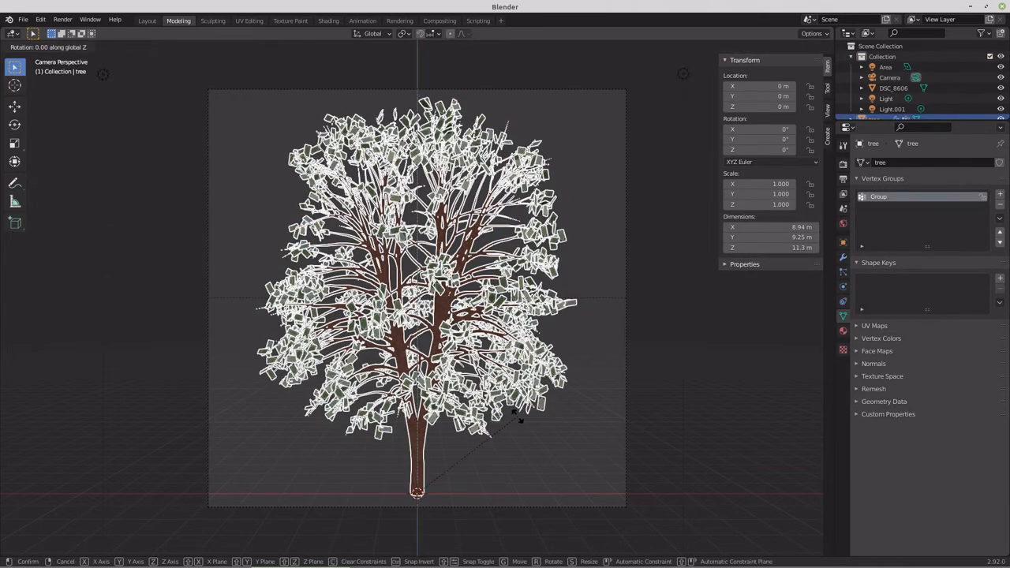
pyautogui.write('90')
pyautogui.press('Return')
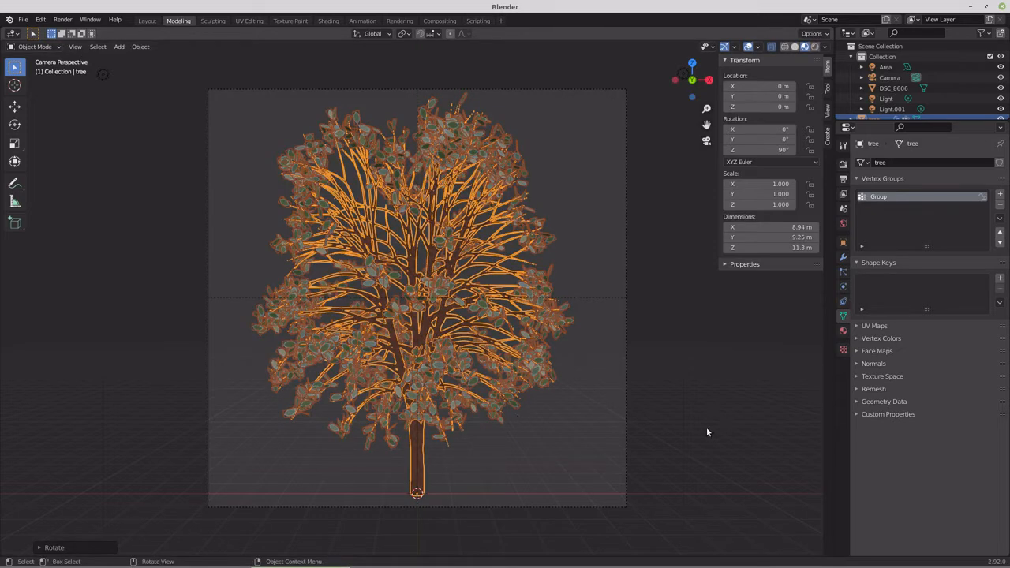
pyautogui.press('F12')
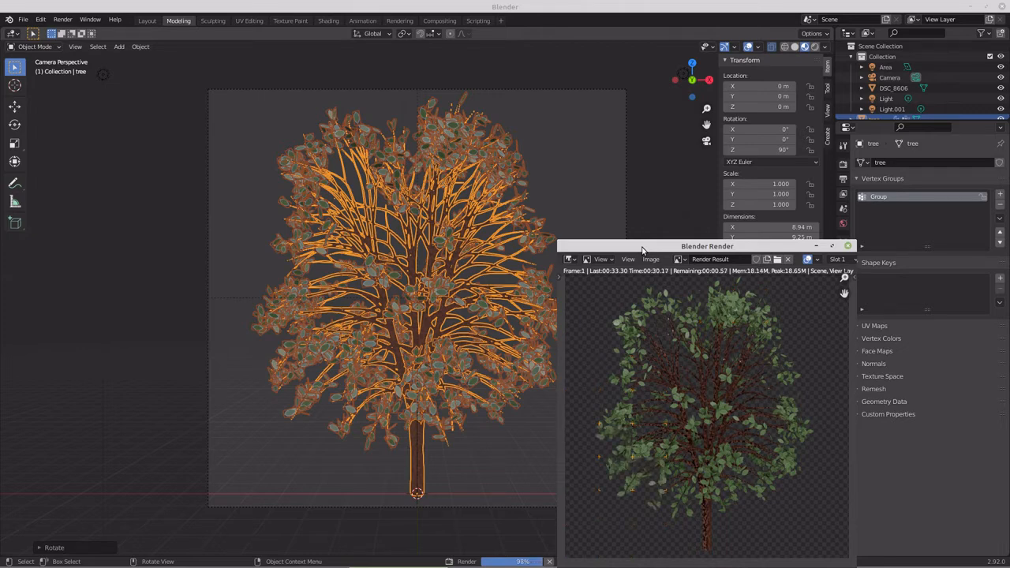
pyautogui.moveTo(642, 251); pyautogui.dragTo(612, 179)
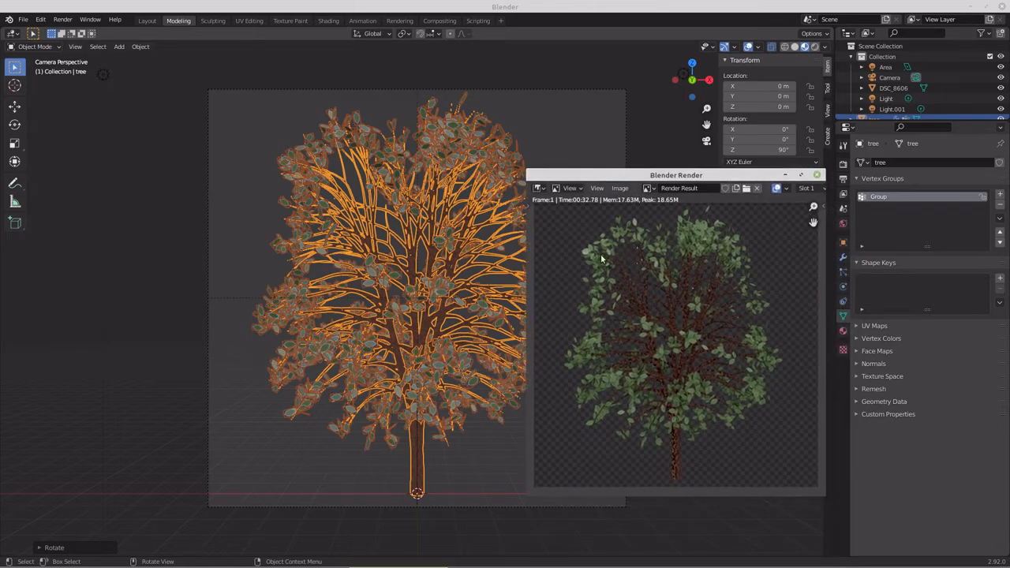
# Step: Save the new render as tree2.png in the Desktop/tank folder and close the render window
pyautogui.click(616, 189)
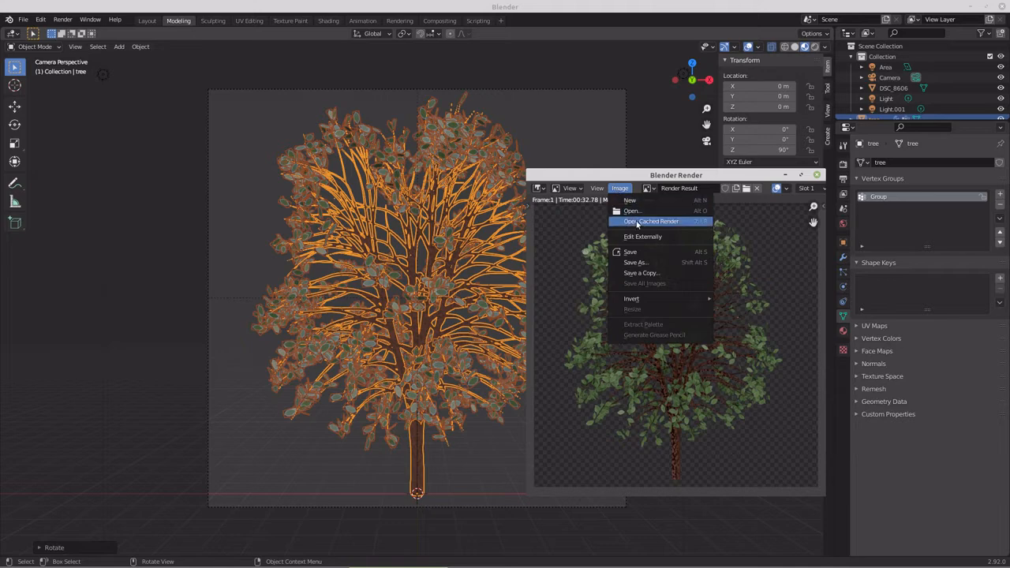
pyautogui.click(636, 262)
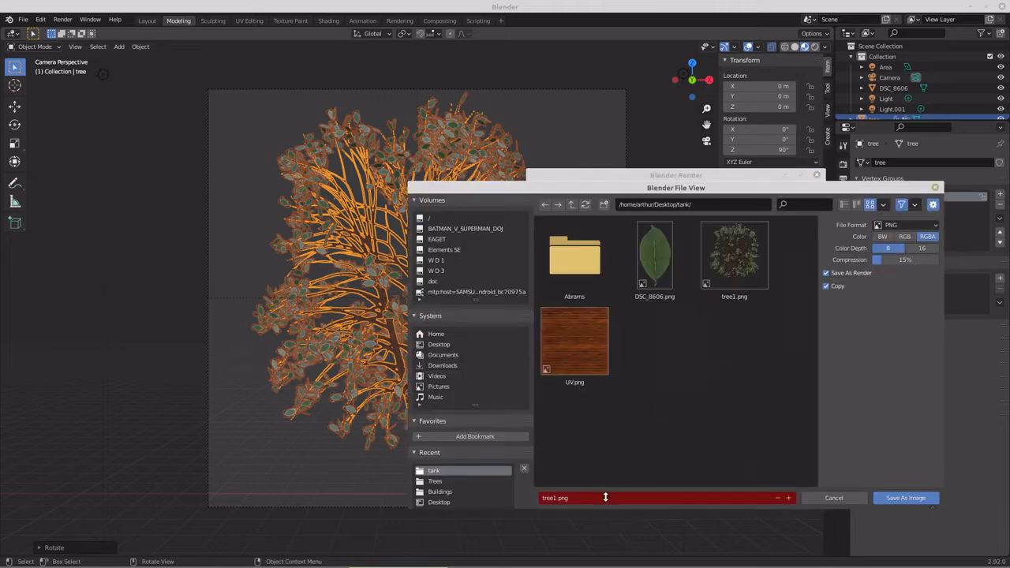
pyautogui.click(555, 498)
pyautogui.moveTo(558, 498); pyautogui.dragTo(554, 499)
pyautogui.write('2')
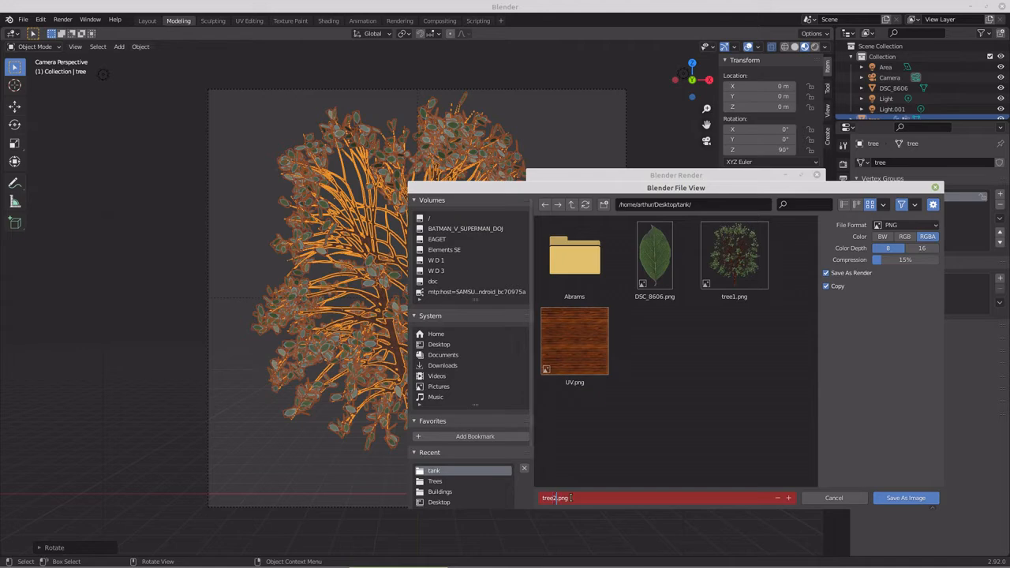
pyautogui.click(897, 499)
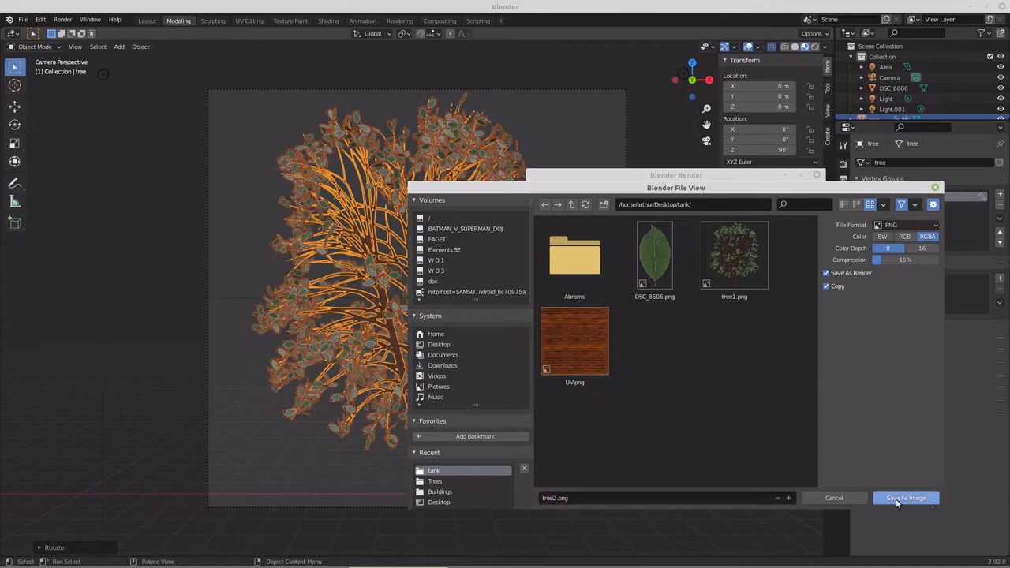
pyautogui.click(898, 500)
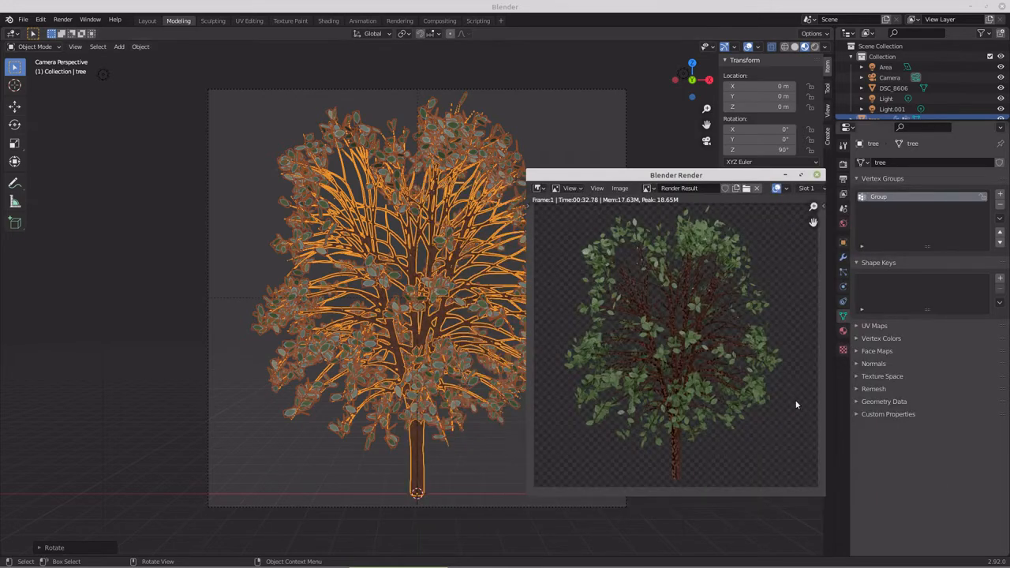
pyautogui.click(817, 175)
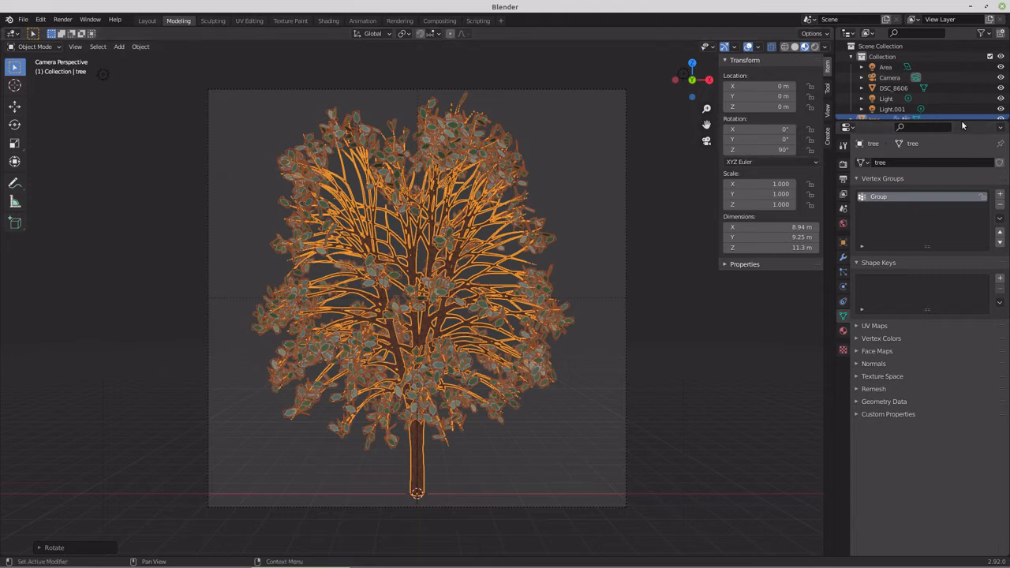
# Step: Enlarge the Outliner and move the tree object into Collection with the lights and camera
pyautogui.moveTo(962, 120); pyautogui.dragTo(959, 287)
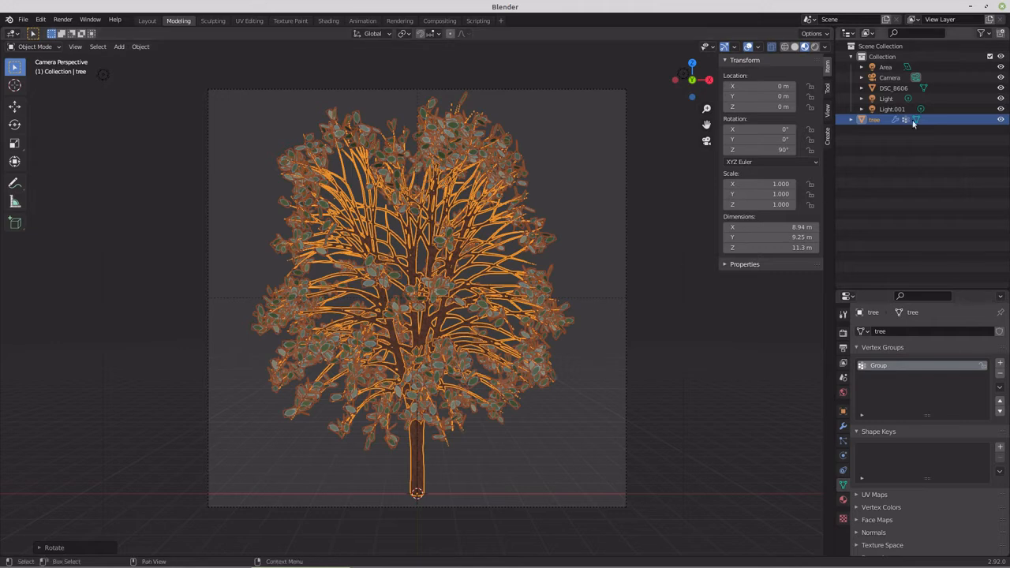
pyautogui.click(873, 120)
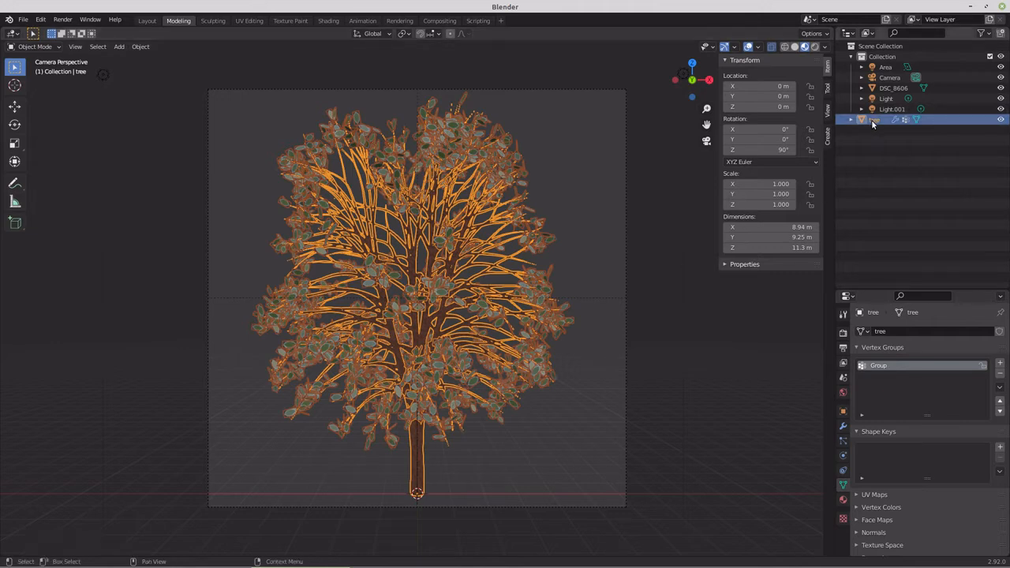
pyautogui.moveTo(873, 120); pyautogui.dragTo(885, 72)
pyautogui.click(884, 172)
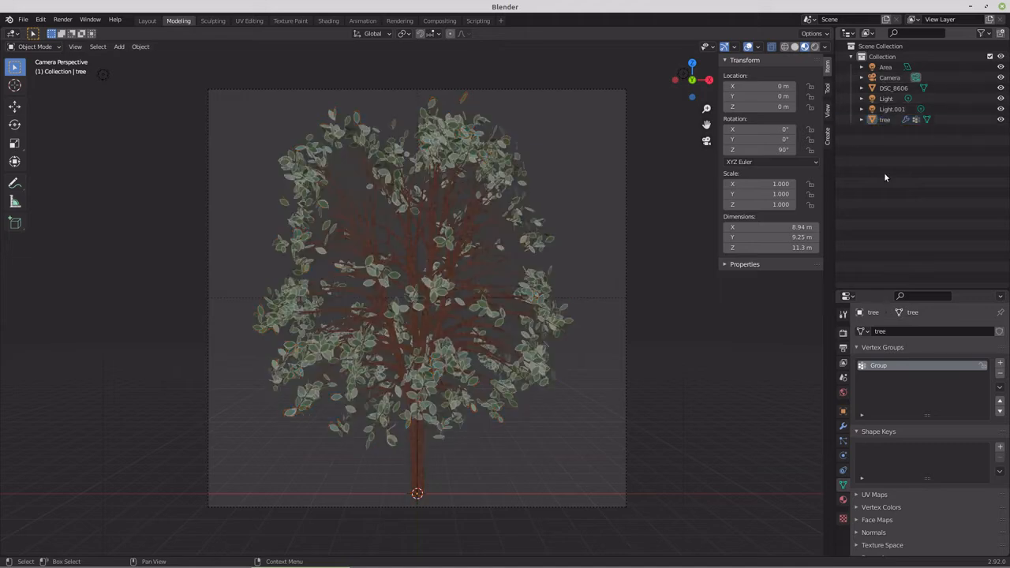
# Step: Create a new collection in the scene and exclude the original Collection from the view layer
pyautogui.rightClick(884, 172)
pyautogui.click(885, 176)
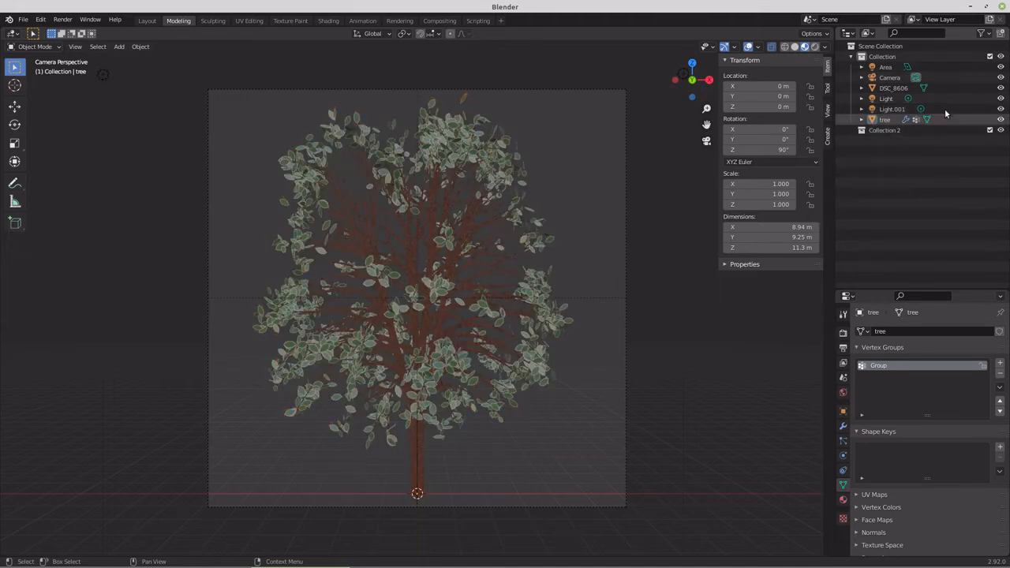
pyautogui.click(991, 57)
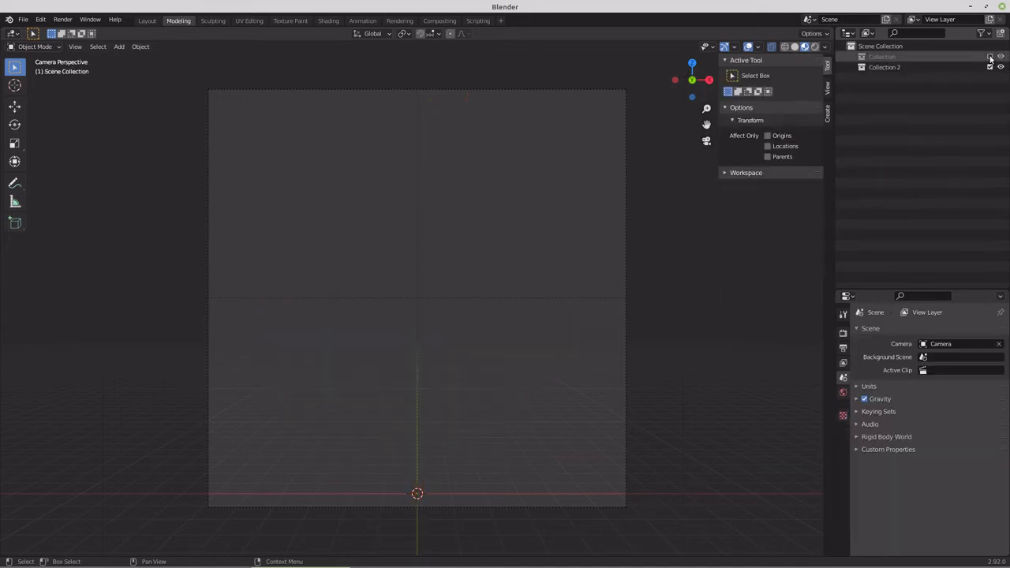
# Step: Load tree1.png from the Desktop/tank folder as a reference image into Collection 2
pyautogui.click(887, 67)
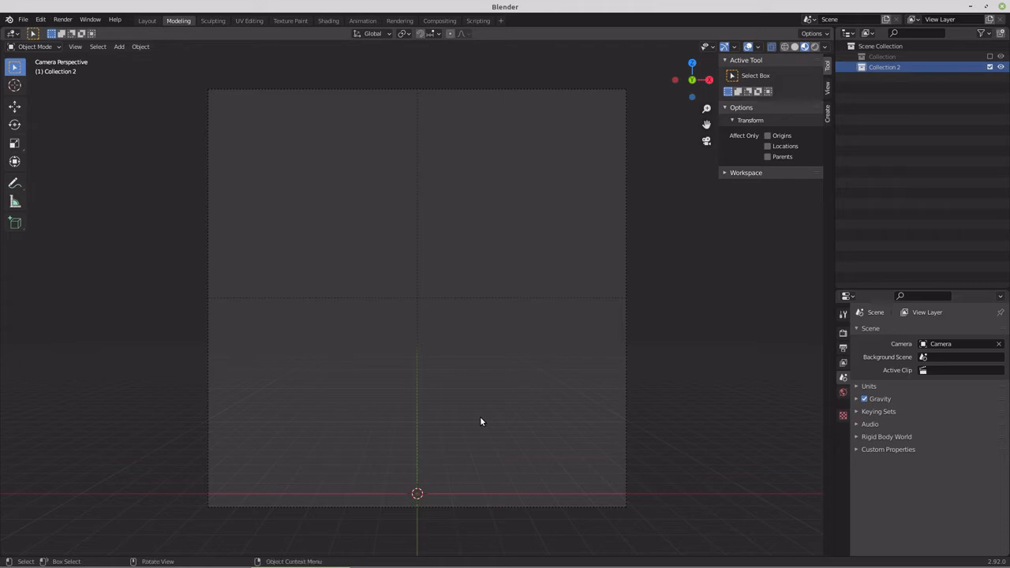
pyautogui.hotkey('shift', 'a')
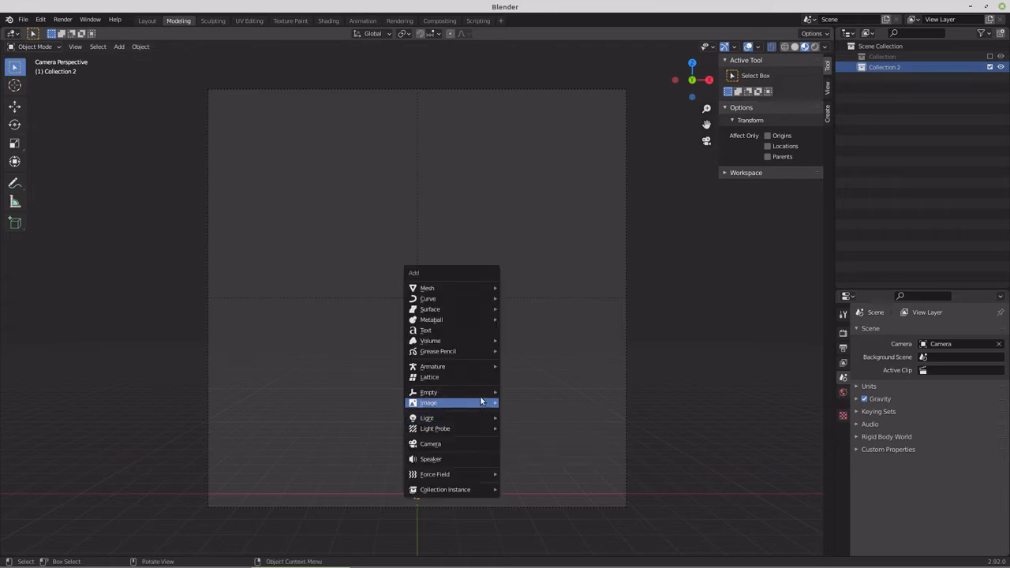
pyautogui.moveTo(482, 403)
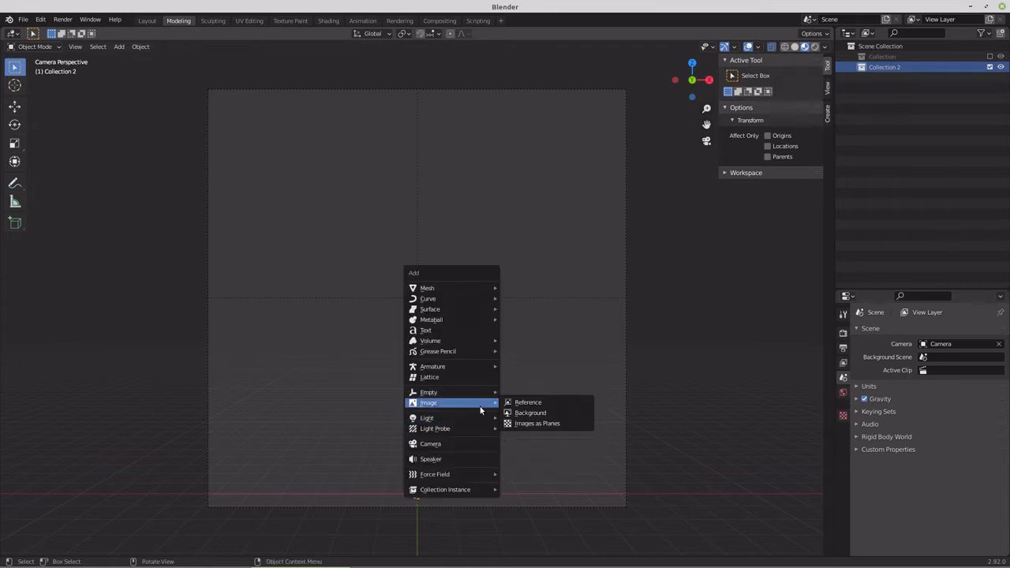
pyautogui.click(523, 402)
pyautogui.doubleClick(397, 210)
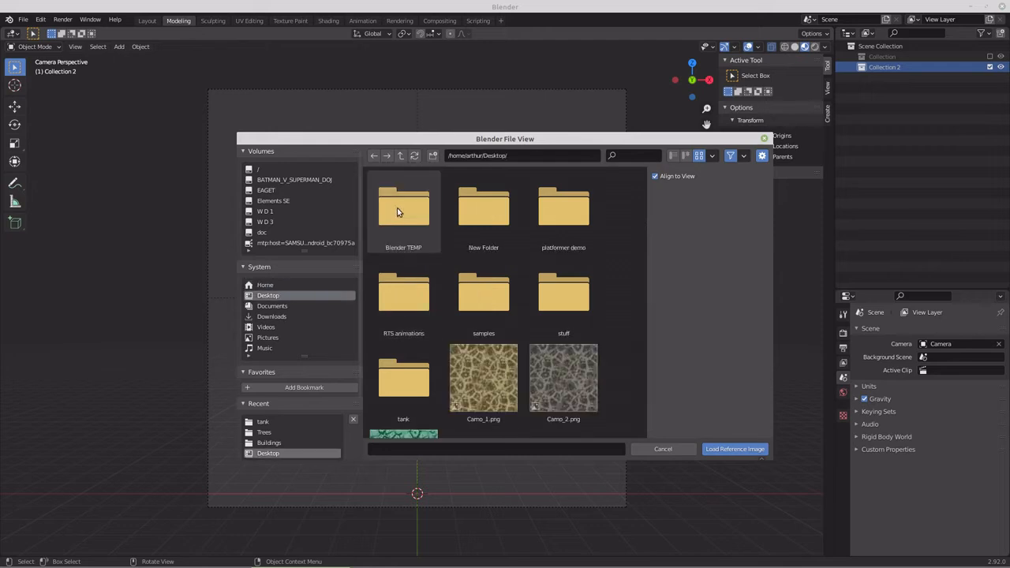
pyautogui.doubleClick(398, 379)
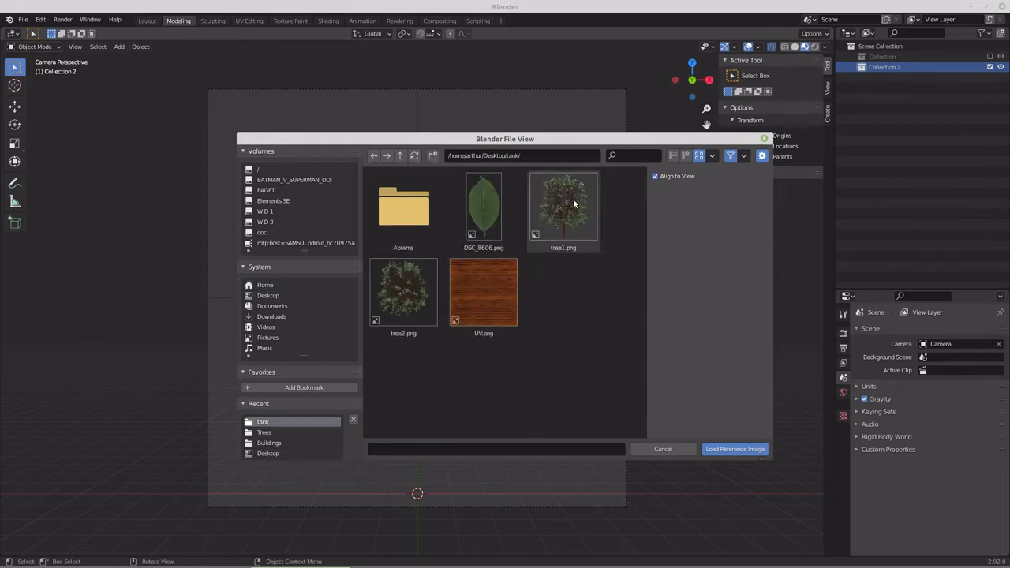
pyautogui.doubleClick(573, 202)
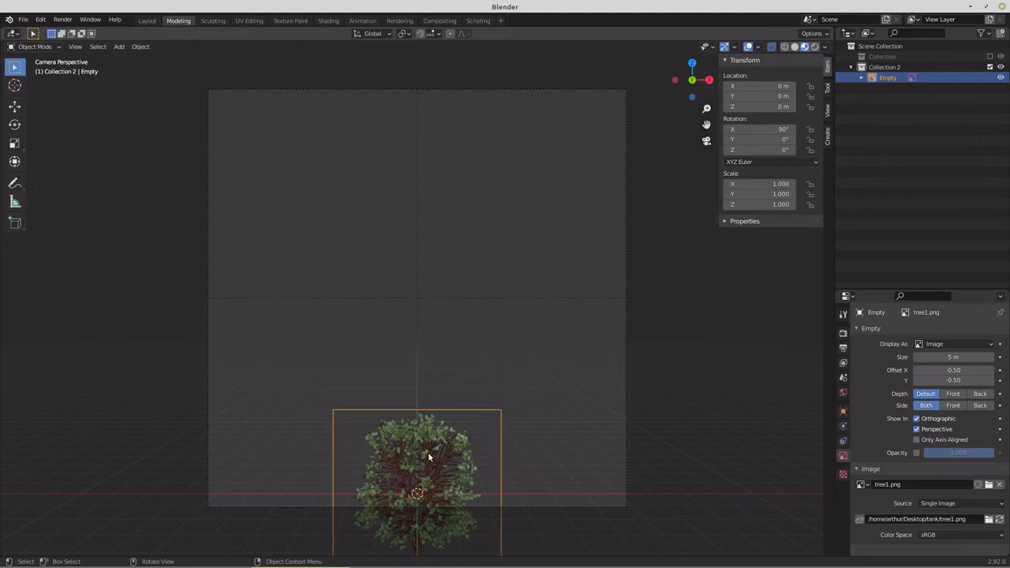
# Step: In front view, raise the tree reference image to about Z 2.35 m so the trunk's base sits at the origin
pyautogui.press('KP_1')
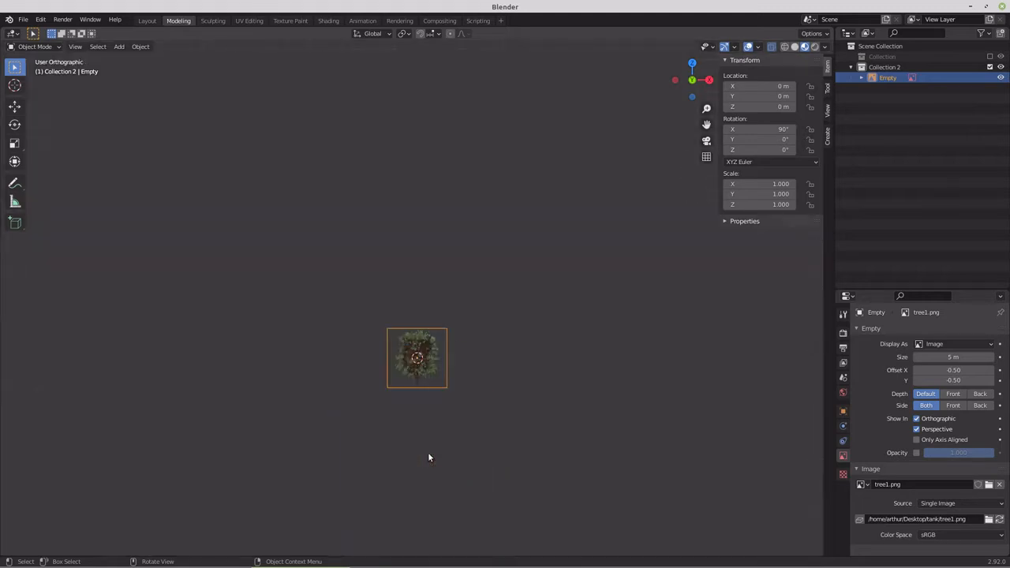
pyautogui.scroll(4, 427, 453)
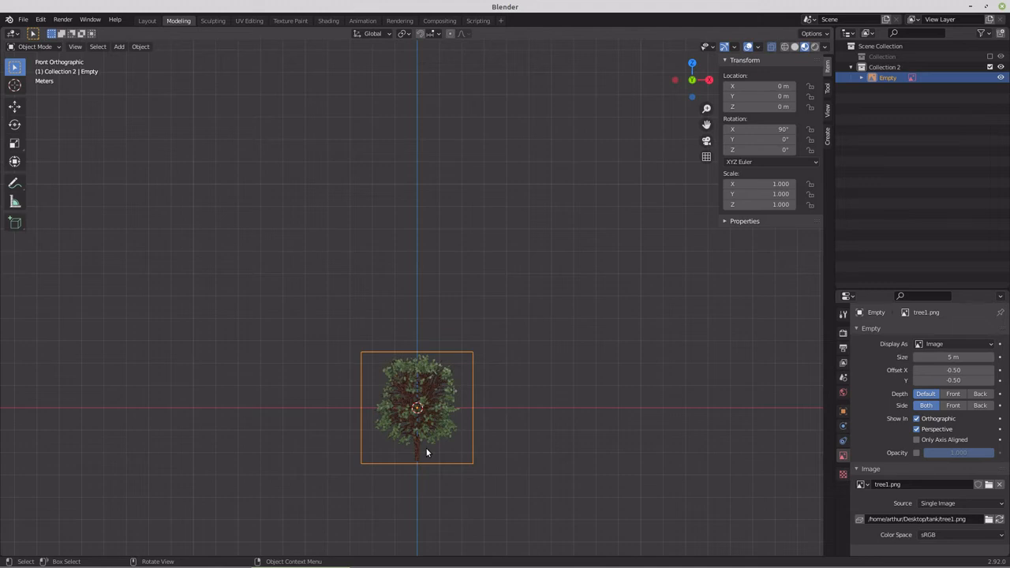
pyautogui.keyDown('shift'); pyautogui.moveTo(427, 451); pyautogui.dragTo(431, 345, button='middle'); pyautogui.keyUp('shift')
pyautogui.scroll(4, 428, 383)
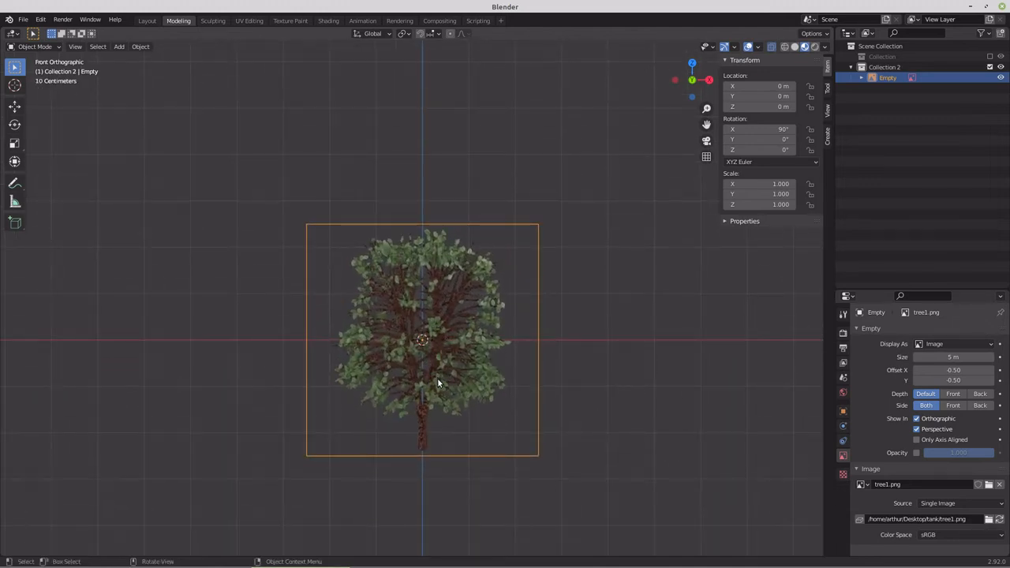
pyautogui.click(14, 105)
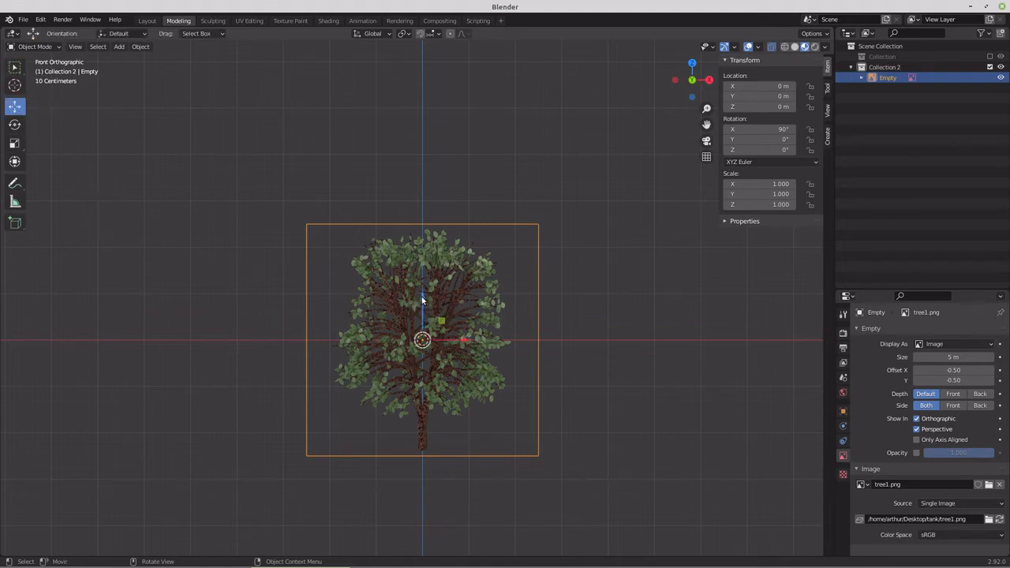
pyautogui.moveTo(422, 296); pyautogui.dragTo(426, 184)
pyautogui.scroll(4, 461, 358)
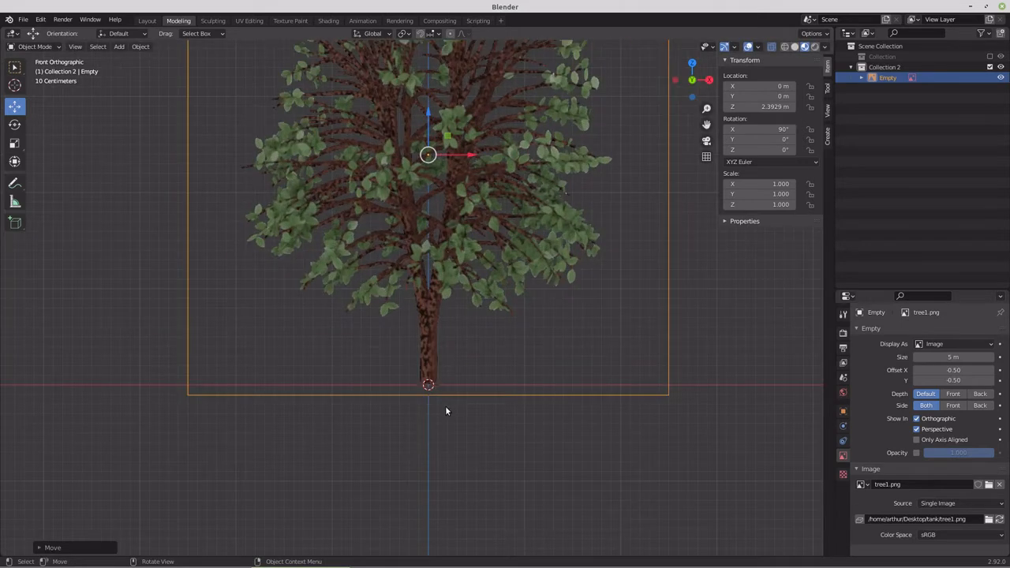
pyautogui.moveTo(429, 112); pyautogui.dragTo(429, 117)
pyautogui.scroll(-3, 443, 254)
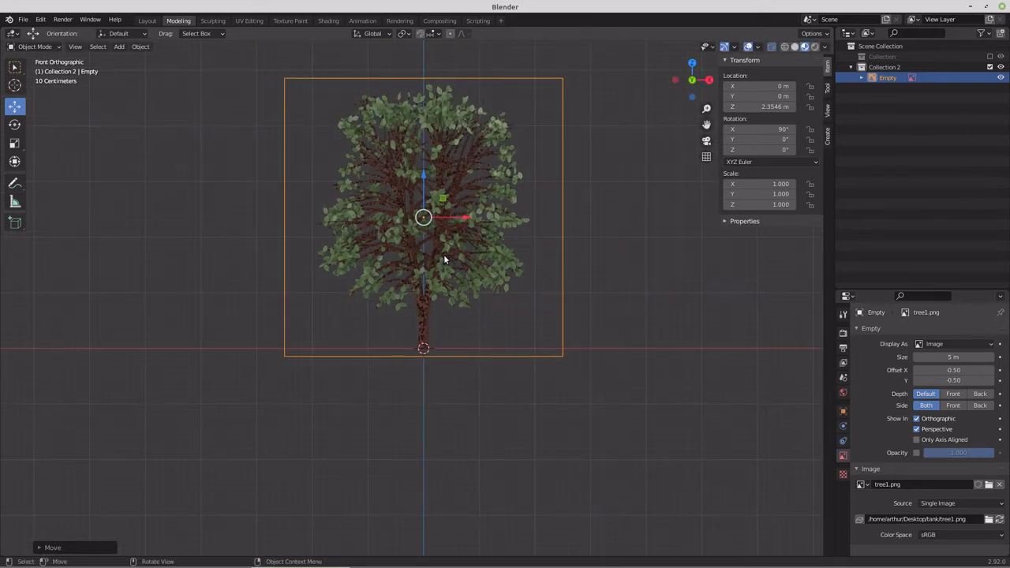
# Step: Add a 2 m plane mesh at the origin, rotated 90° about X to stand upright
pyautogui.hotkey('shift', 'a')
pyautogui.moveTo(421, 142)
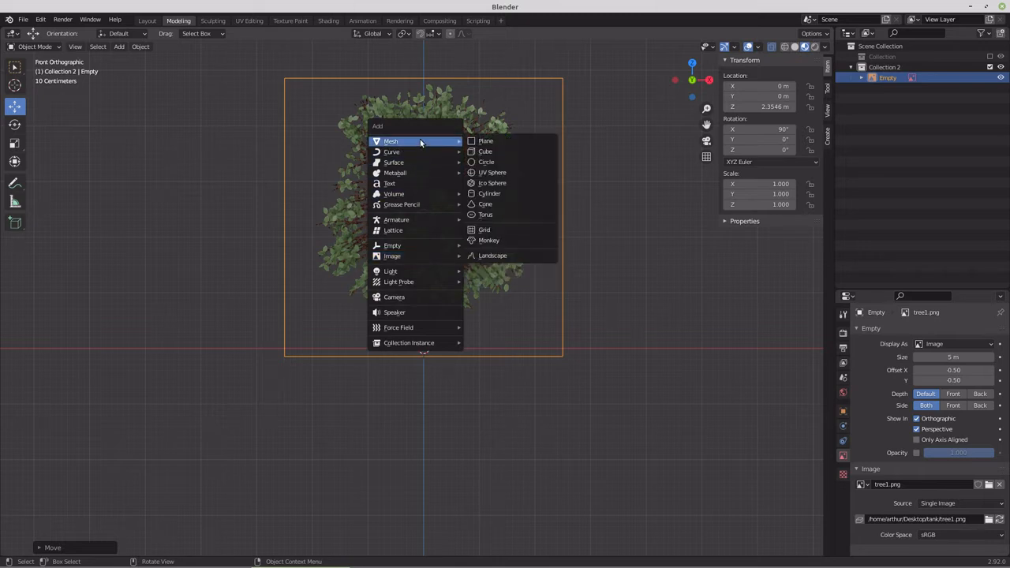
pyautogui.click(493, 142)
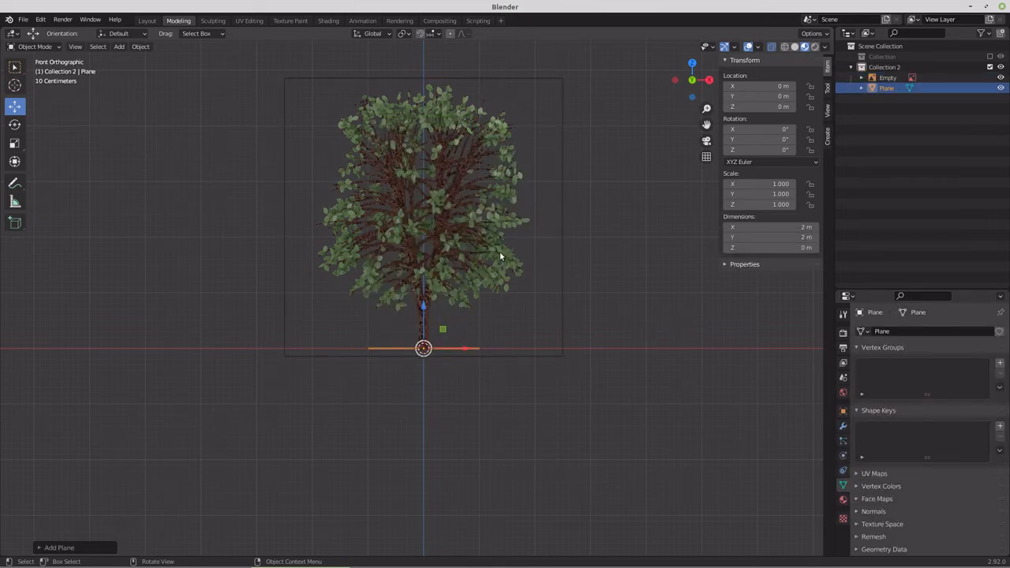
pyautogui.press('F9')
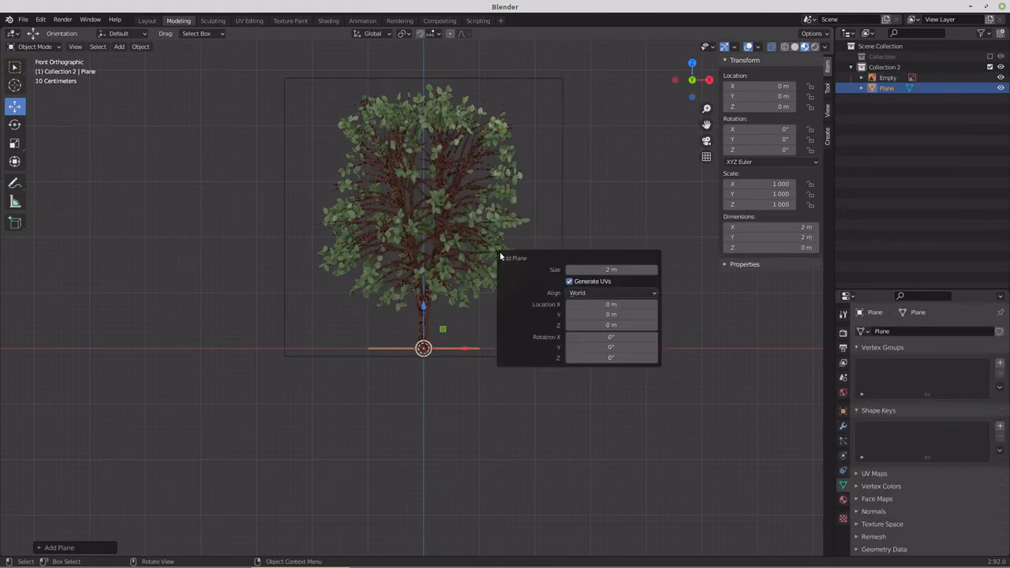
pyautogui.click(601, 340)
pyautogui.write('9')
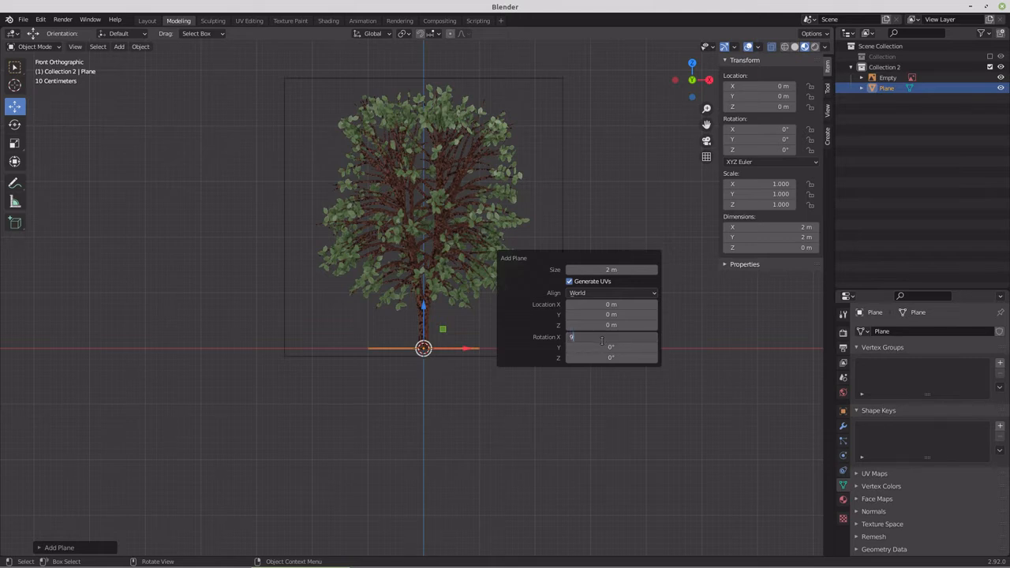
pyautogui.press('Return')
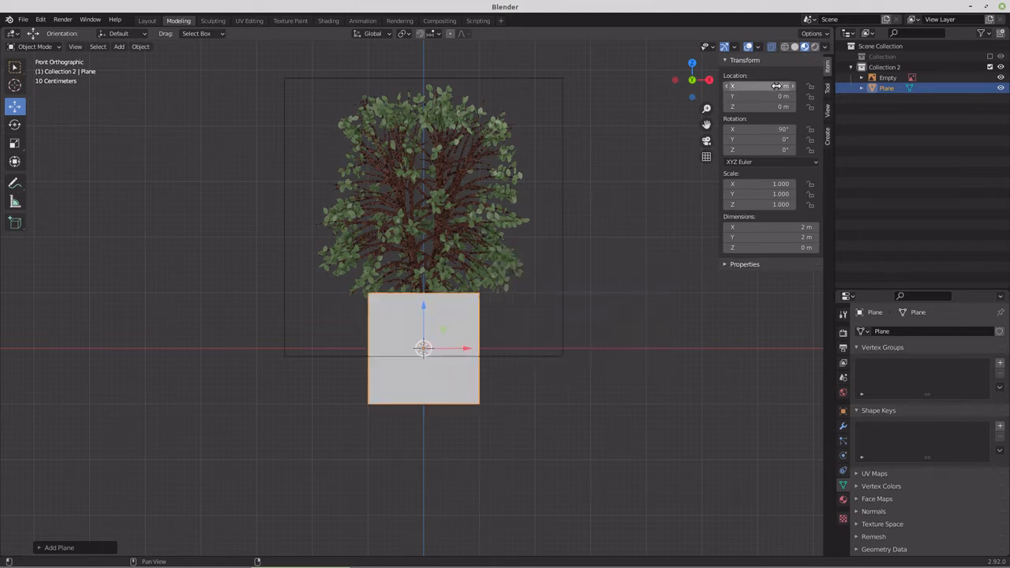
# Step: In wireframe display, scale the plane's mesh in Edit Mode down to a square about 0.36 m wide, ready for the Move tool
pyautogui.click(785, 47)
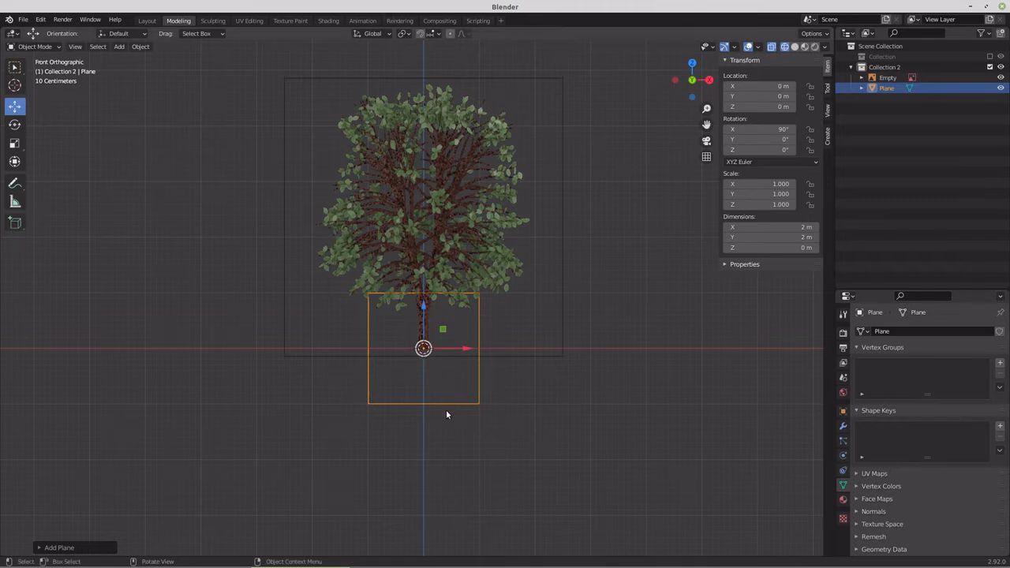
pyautogui.scroll(2, 446, 409)
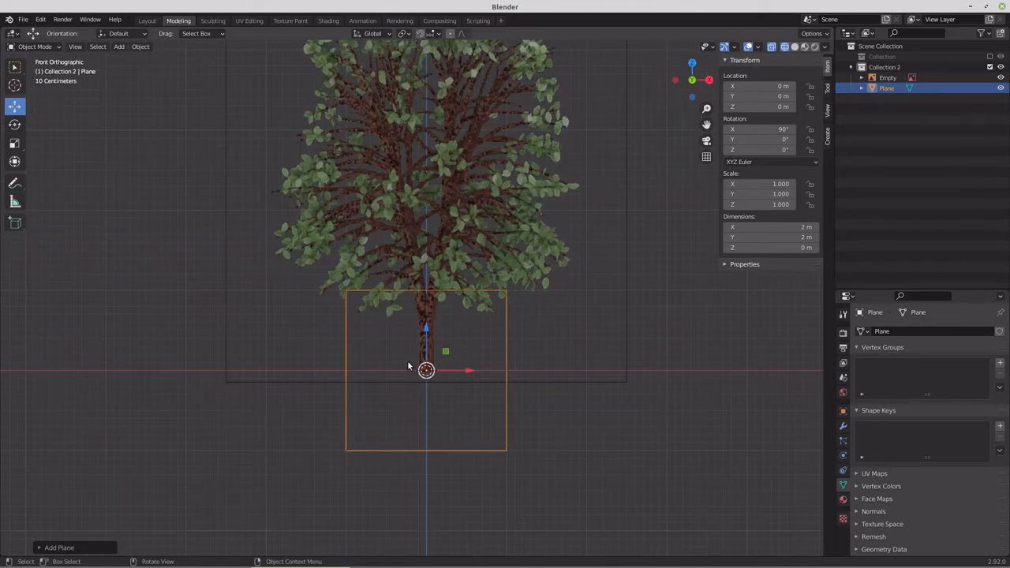
pyautogui.press('Tab')
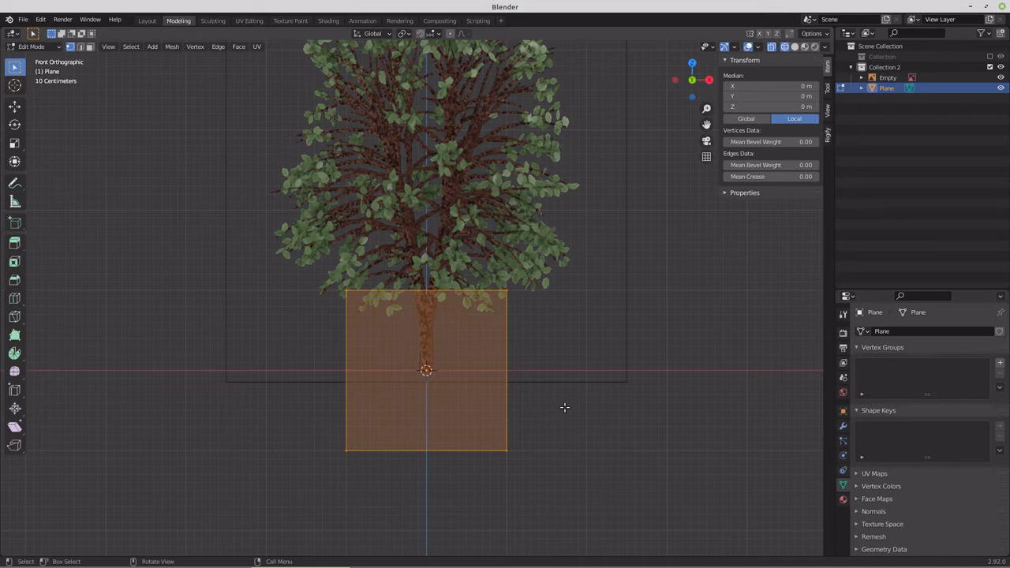
pyautogui.press('s')
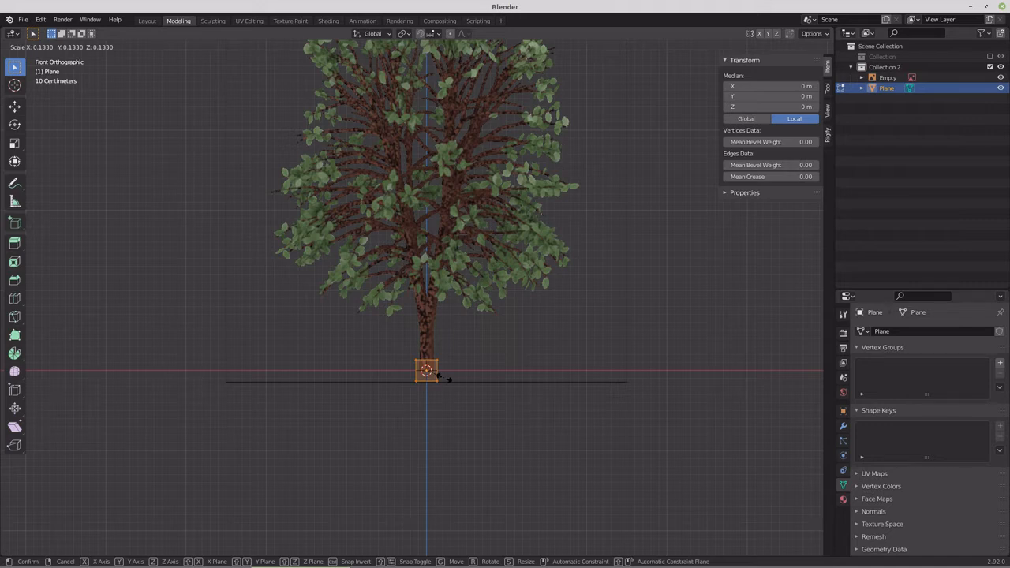
pyautogui.click(443, 378)
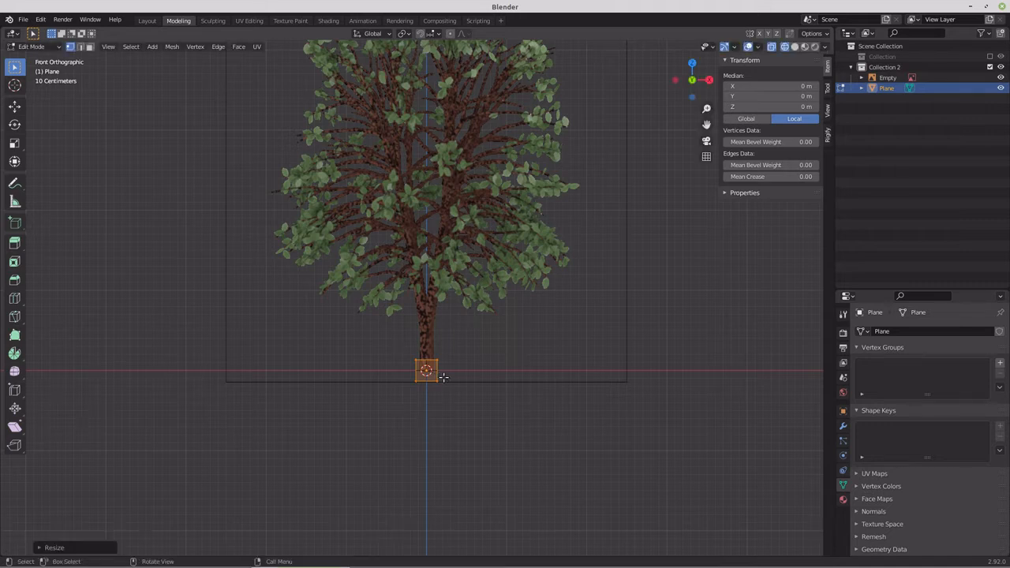
pyautogui.press('s')
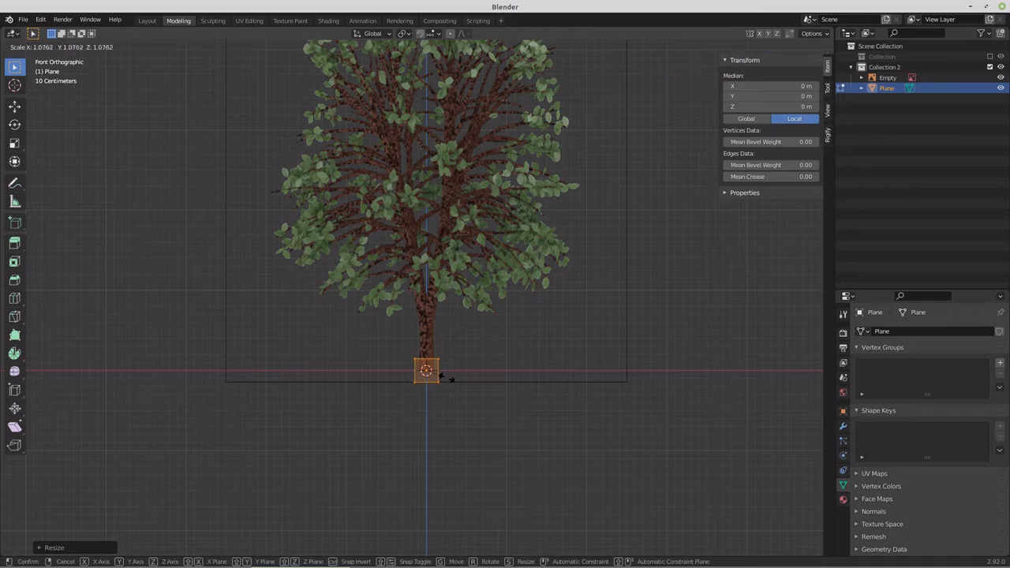
pyautogui.click(452, 378)
pyautogui.scroll(2, 418, 400)
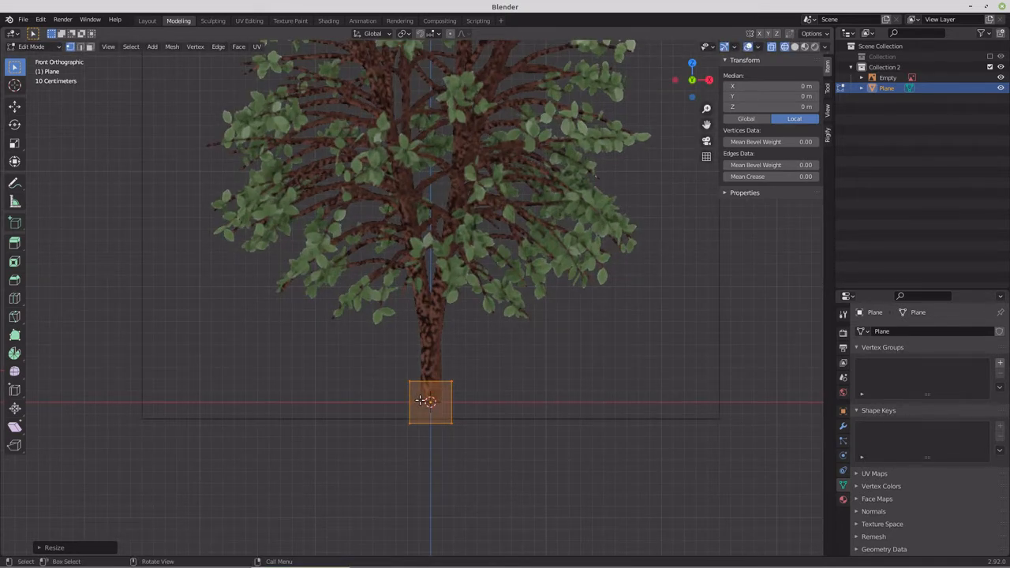
pyautogui.click(14, 105)
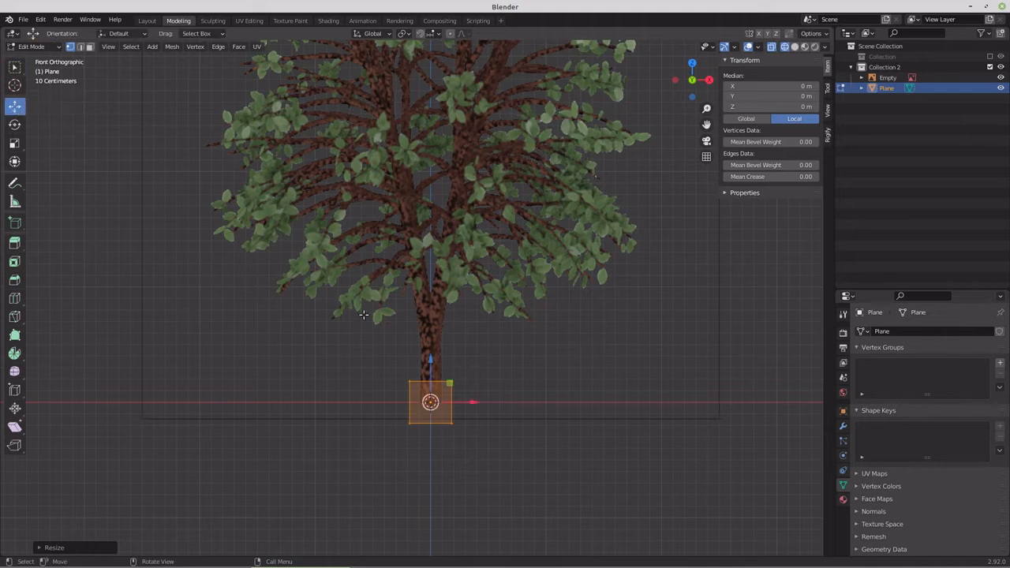
pyautogui.moveTo(431, 357); pyautogui.dragTo(433, 334)
pyautogui.scroll(-1, 476, 368)
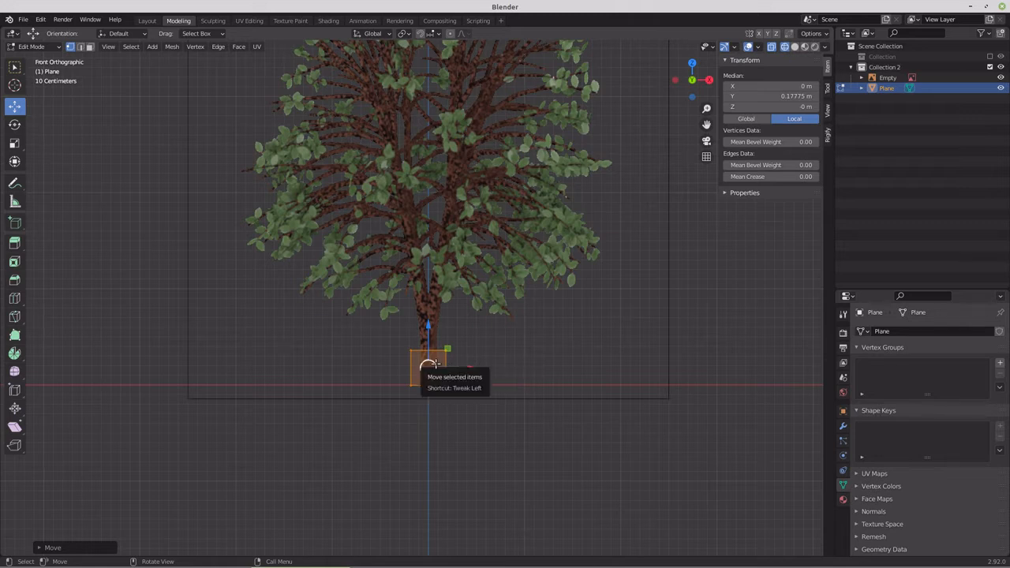
pyautogui.moveTo(428, 365); pyautogui.dragTo(376, 311)
pyautogui.rightClick(376, 310)
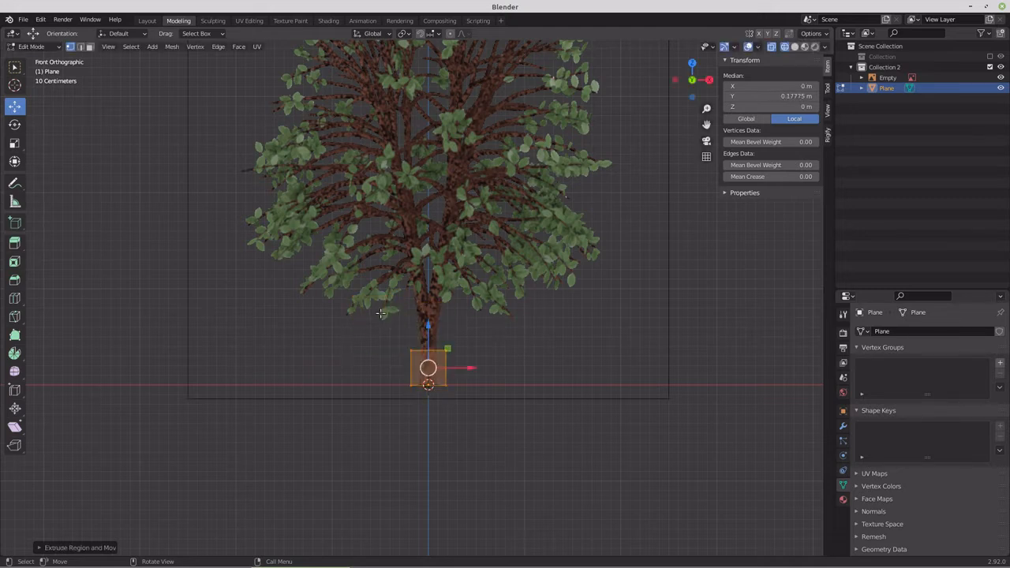
pyautogui.hotkey('ctrl', 'z')
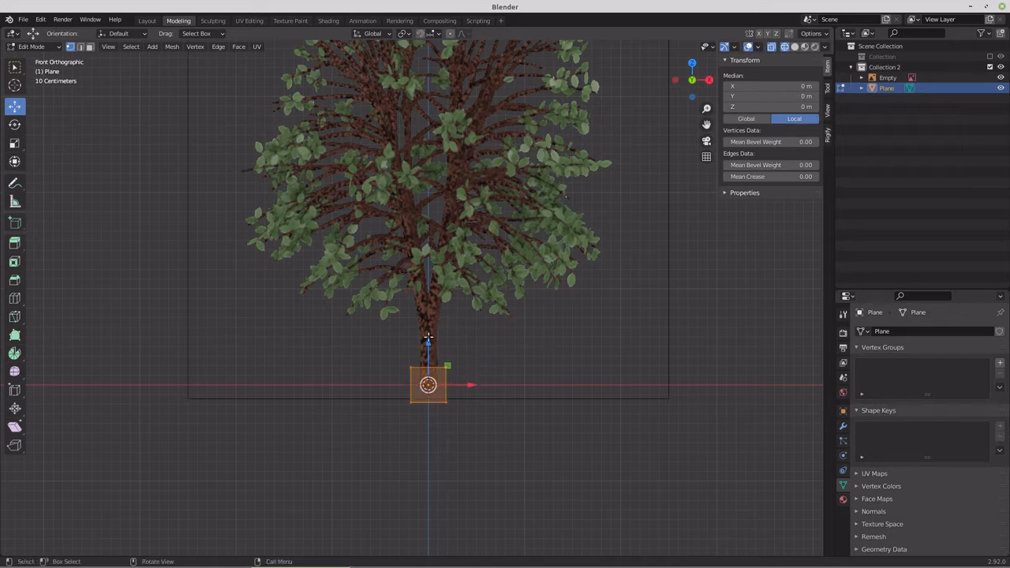
# Step: Rest the square on the ground line, extrude its top edge up about 0.21 m and scale that edge about 2.2 times
pyautogui.moveTo(428, 342); pyautogui.dragTo(489, 365)
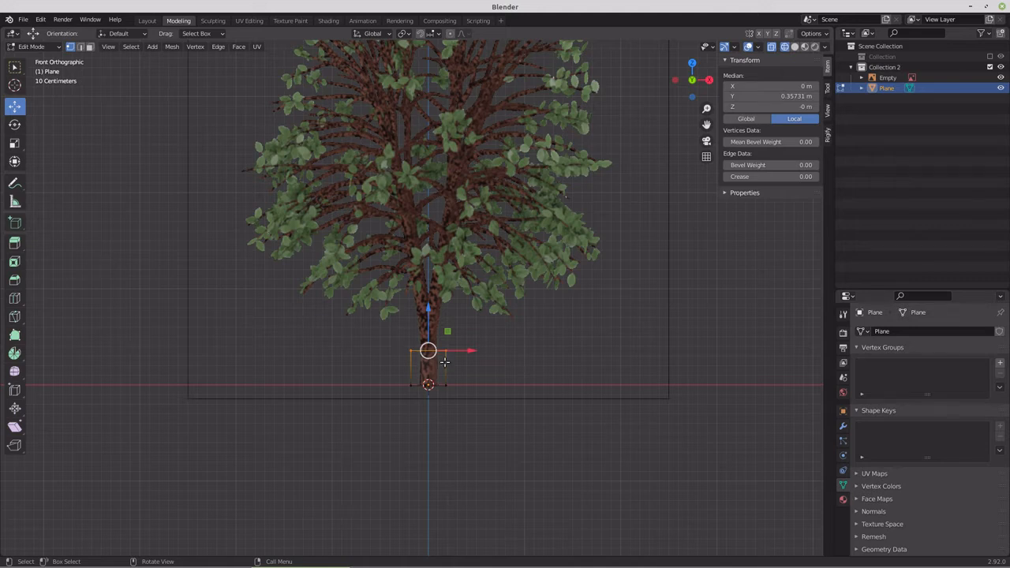
pyautogui.press('g')
pyautogui.press('e')
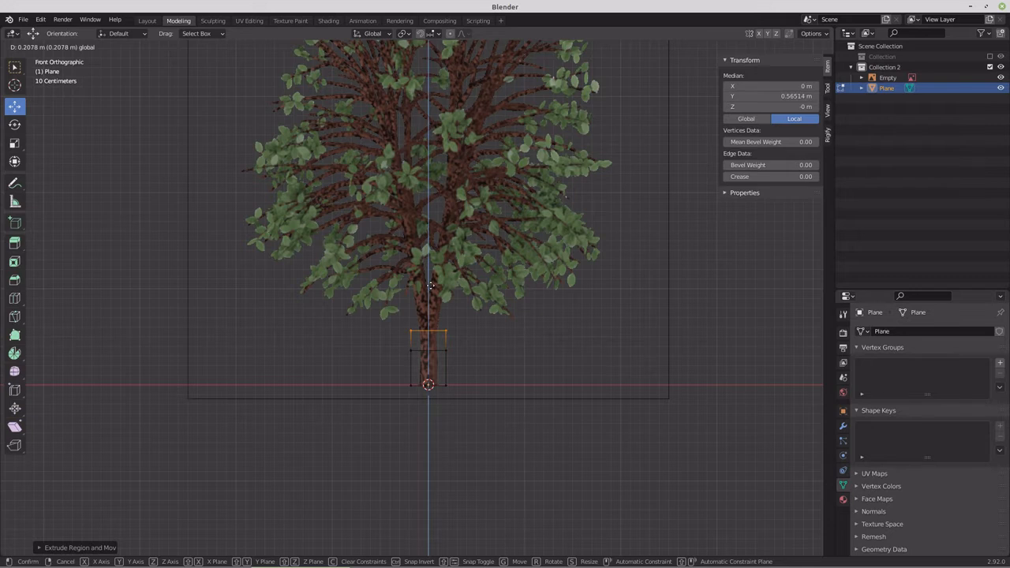
pyautogui.click(430, 286)
pyautogui.press('s')
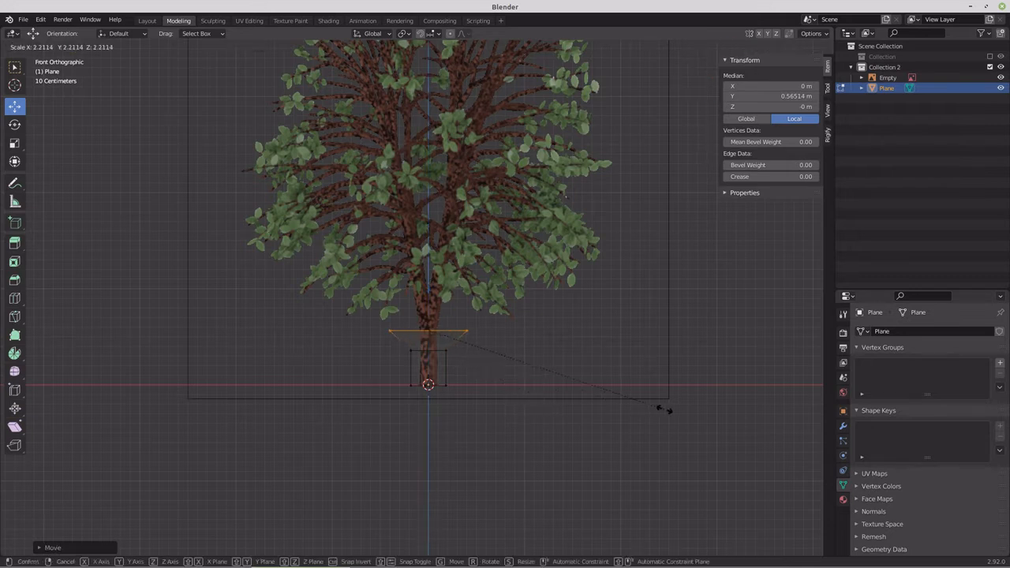
pyautogui.click(661, 409)
# Step: Extrude the outline's top edge up about 0.28 m and scale it out to nearly the width of the lower foliage
pyautogui.moveTo(450, 358); pyautogui.dragTo(450, 358)
pyautogui.moveTo(438, 312); pyautogui.dragTo(438, 284)
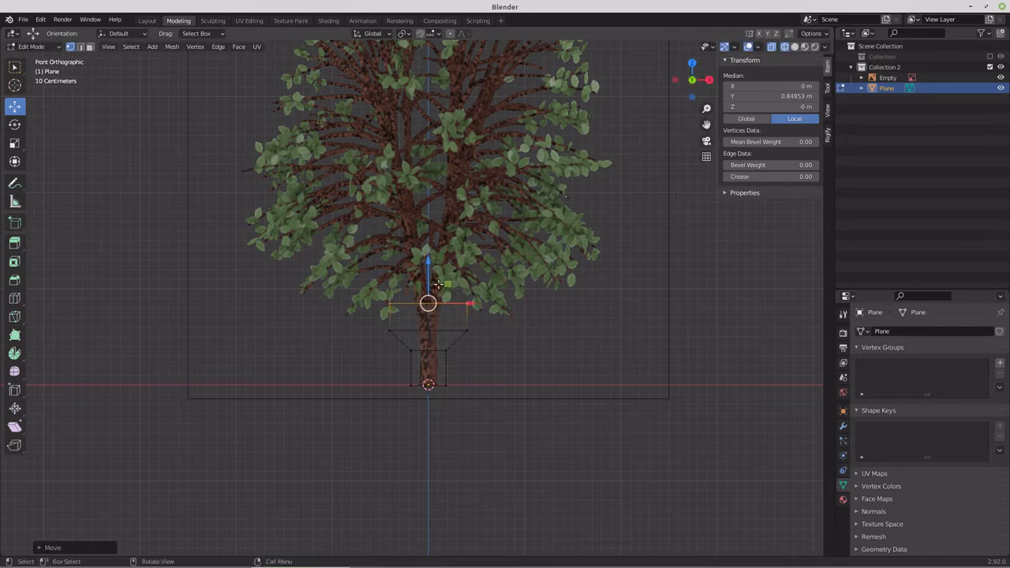
pyautogui.press('s')
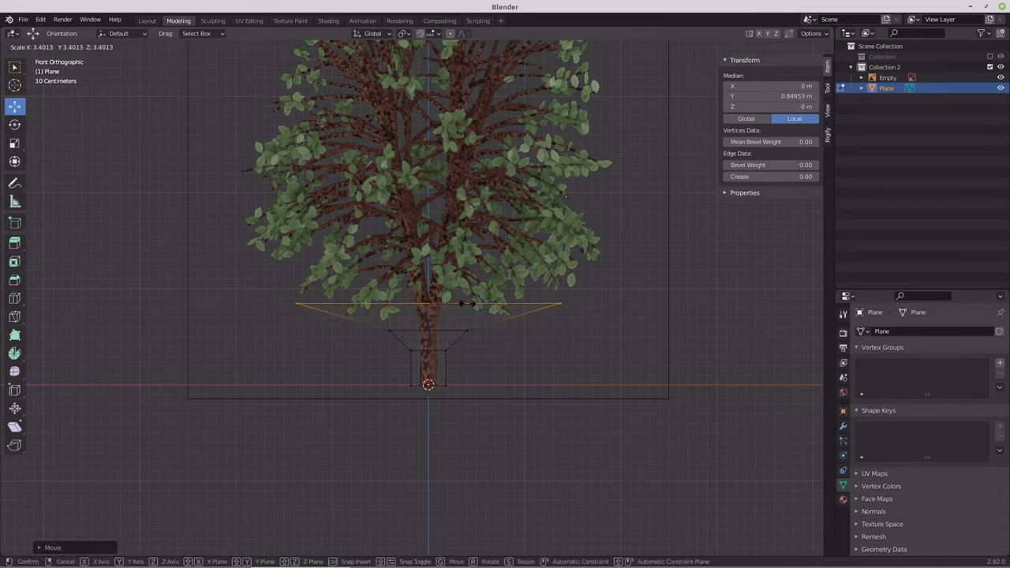
pyautogui.click(472, 305)
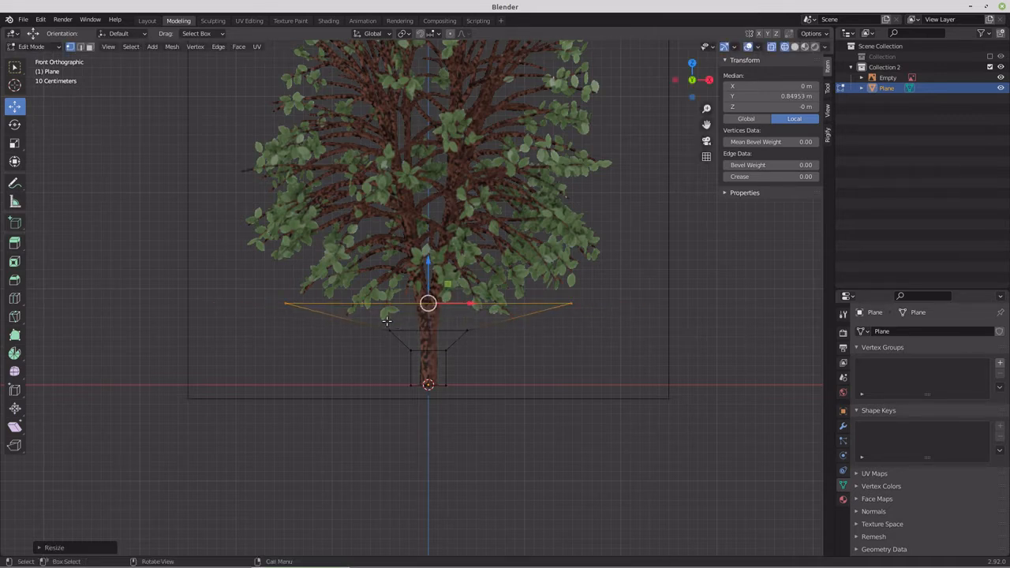
# Step: Scale the edge just below the outline's top edge wider so the sides flare more gently towards the foliage
pyautogui.moveTo(384, 323); pyautogui.dragTo(485, 340)
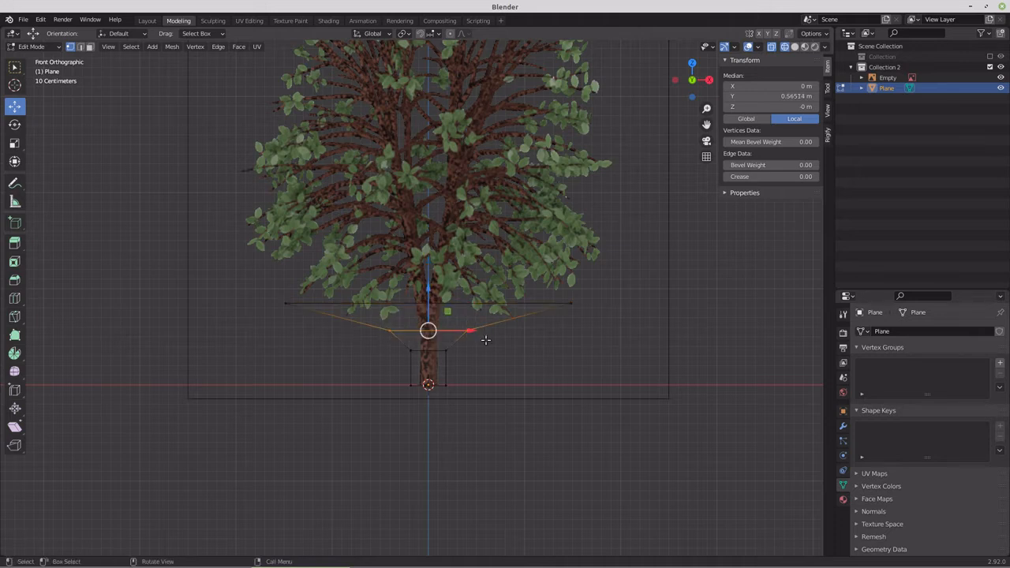
pyautogui.press('s')
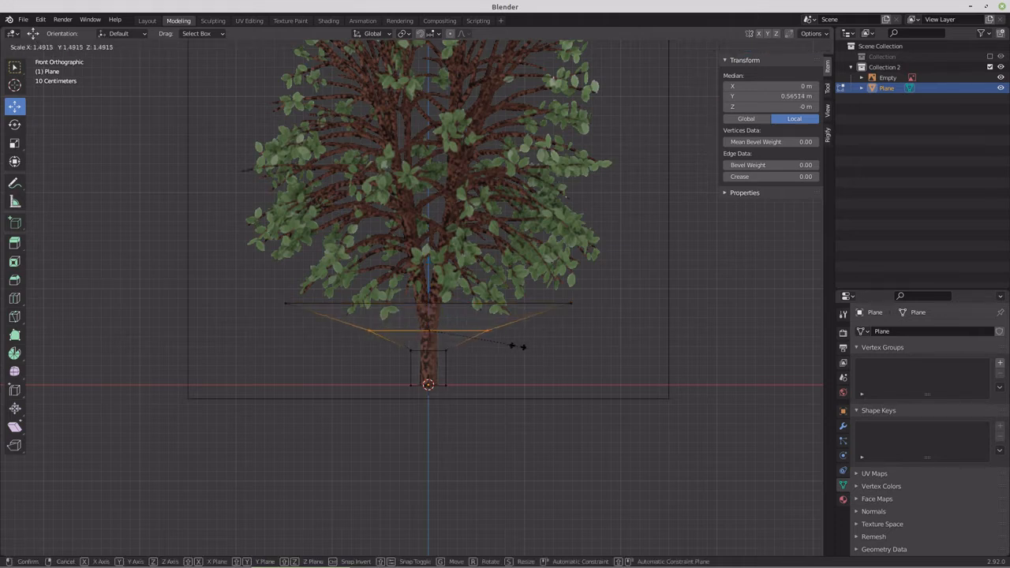
pyautogui.click(537, 354)
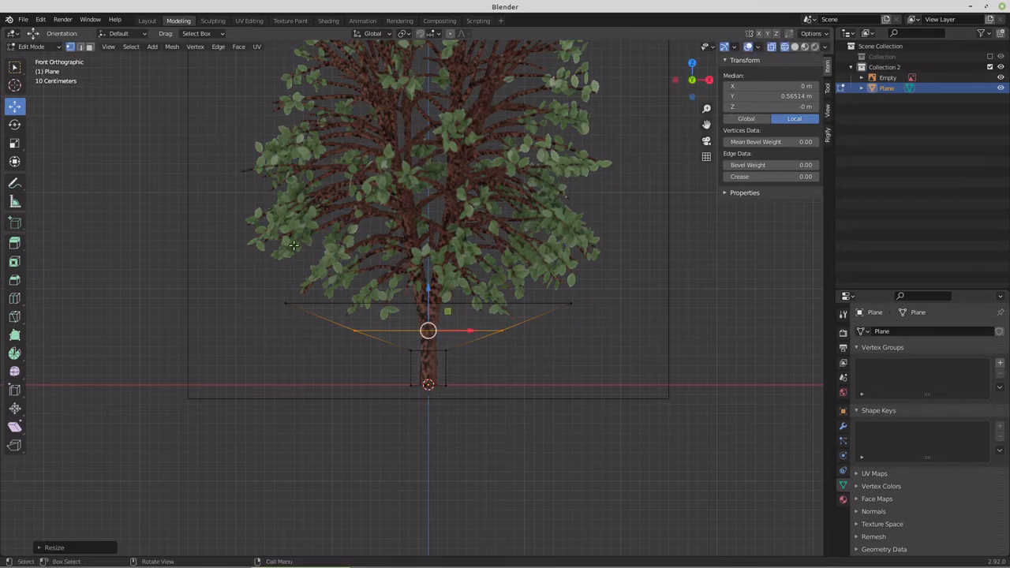
# Step: Extrude the top edge up about 0.4 m into the foliage and scale it about 1.24 times to the canopy's full width
pyautogui.moveTo(253, 261); pyautogui.dragTo(598, 309)
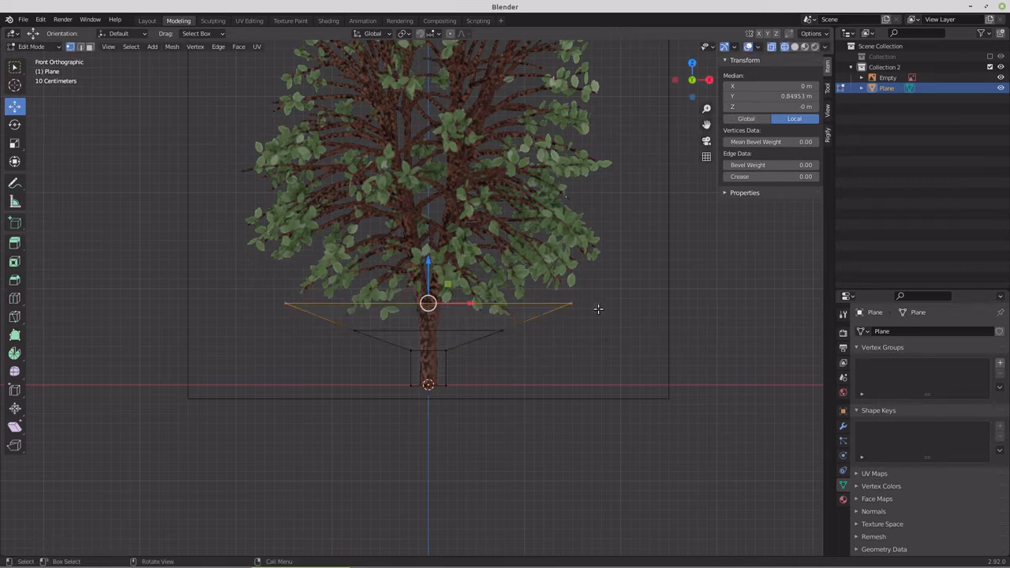
pyautogui.moveTo(441, 276); pyautogui.dragTo(444, 241)
pyautogui.press('s')
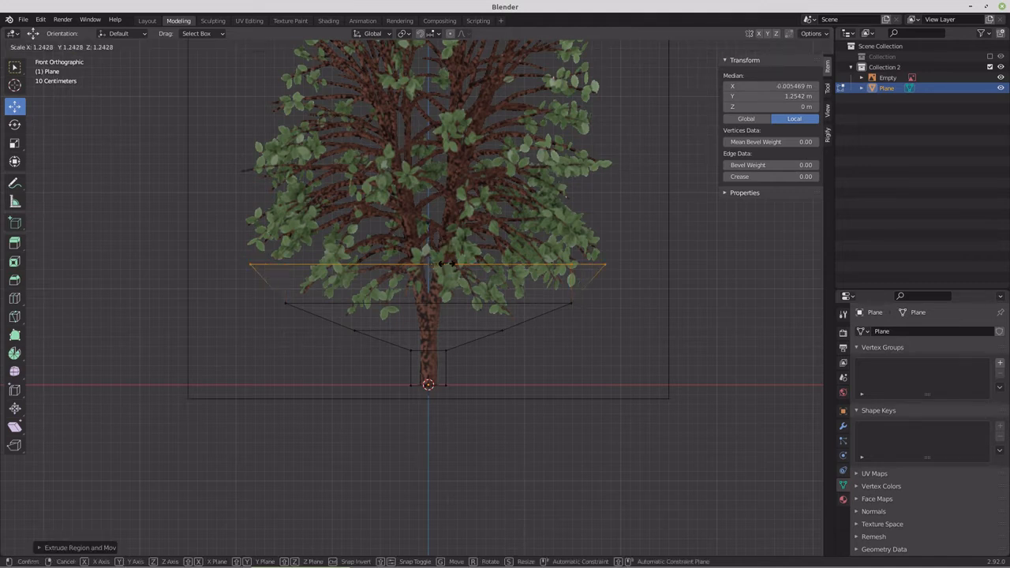
pyautogui.click(442, 268)
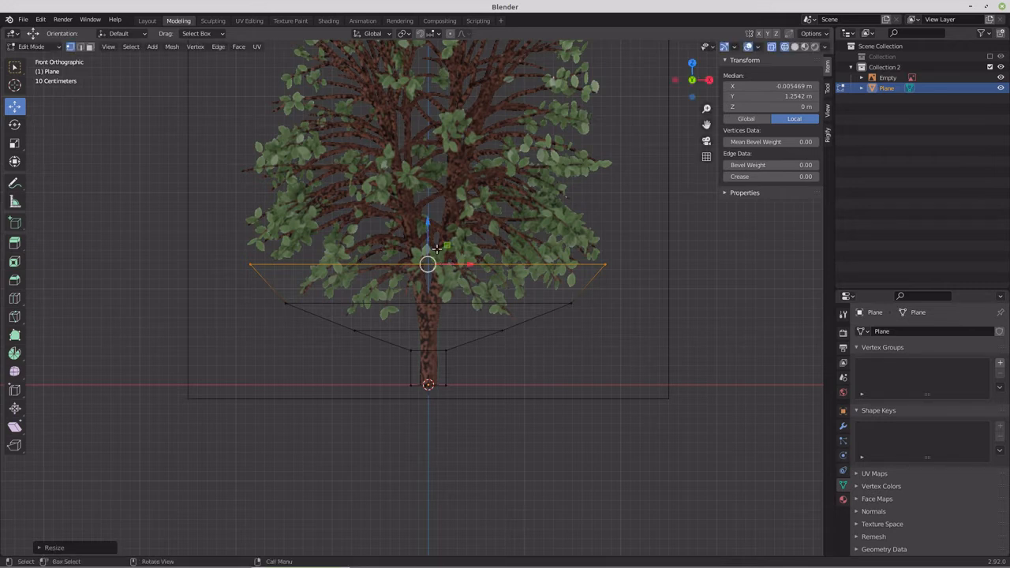
# Step: Extrude the outline's top edge up about 0.51 m, scale it about 1.09 times and raise it roughly another 0.64 m
pyautogui.press('e')
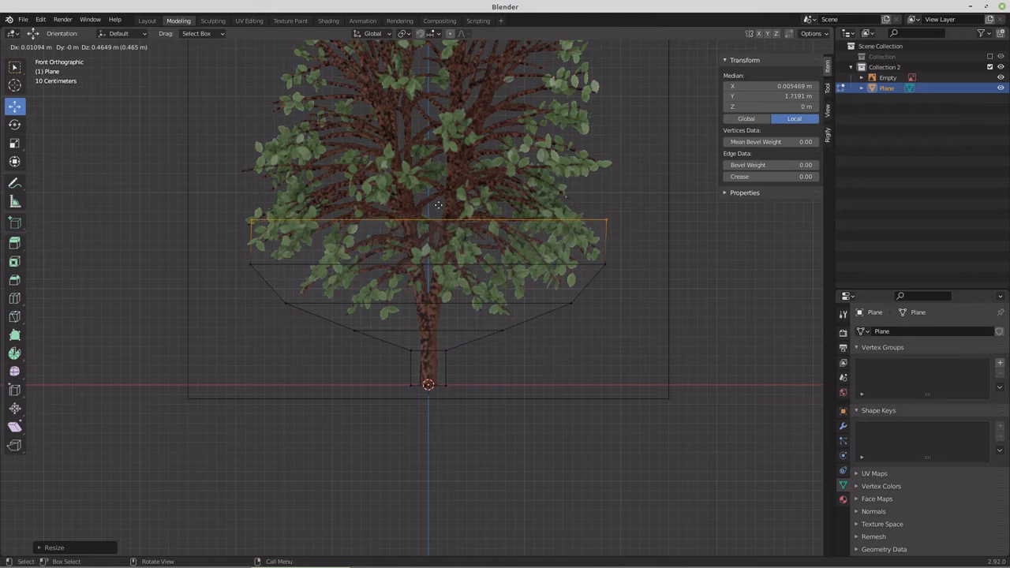
pyautogui.press('z')
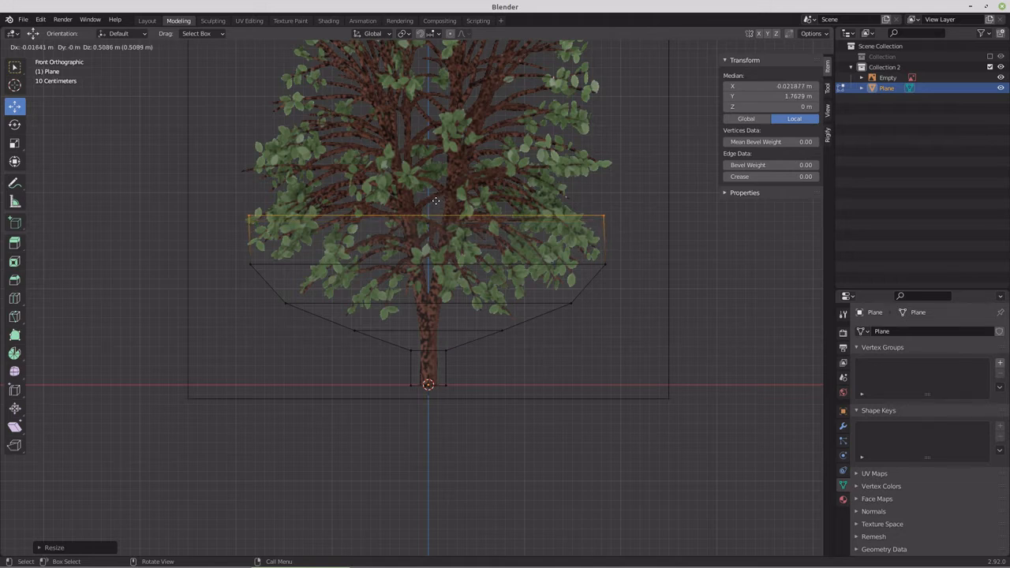
pyautogui.click(434, 201)
pyautogui.press('s')
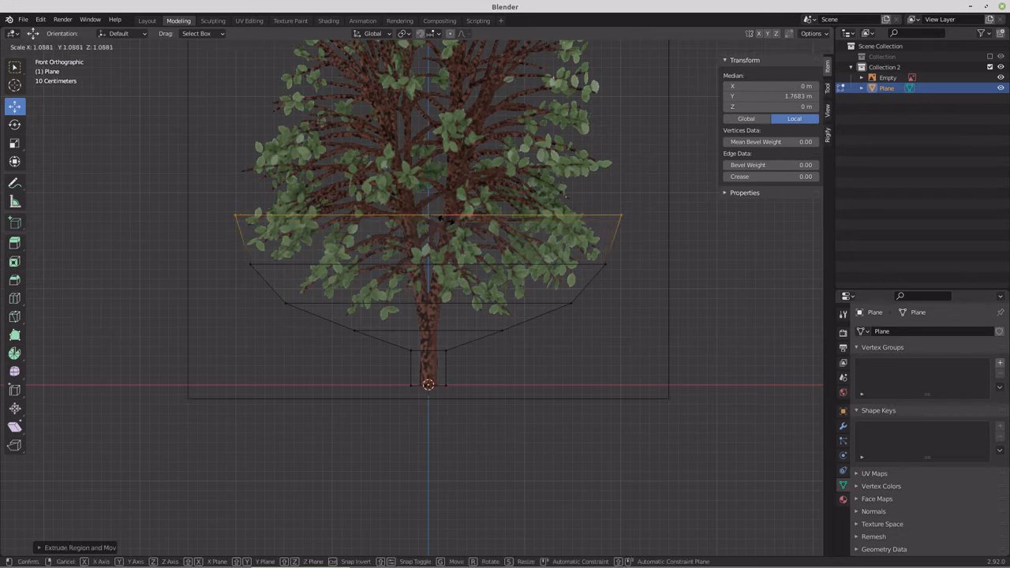
pyautogui.click(450, 229)
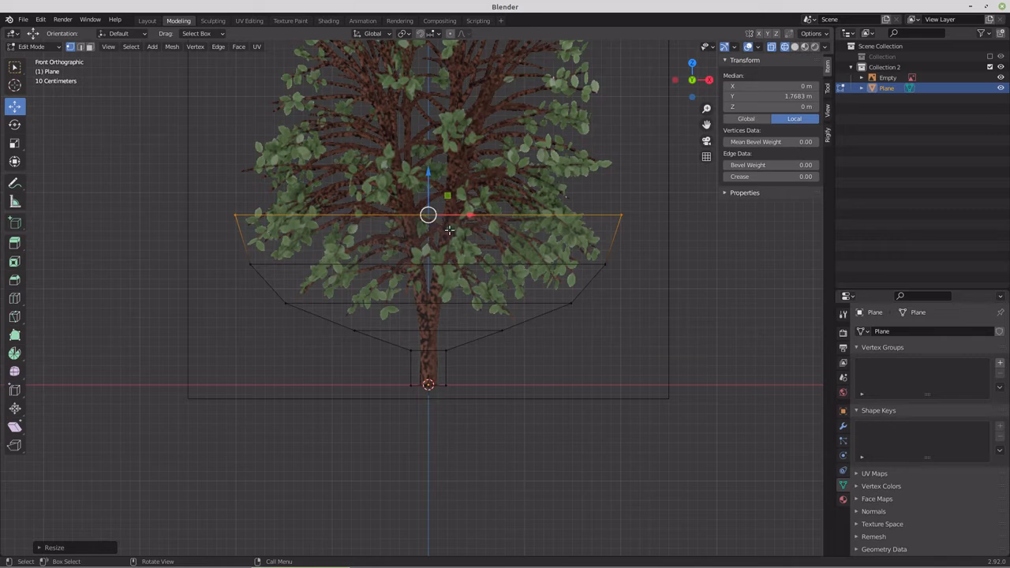
pyautogui.press('e')
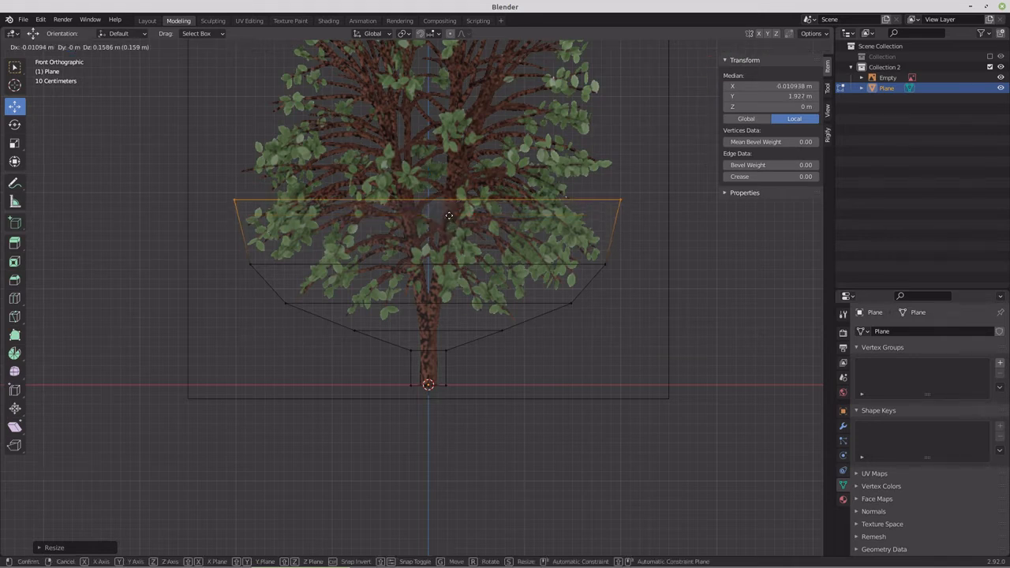
pyautogui.click(446, 170)
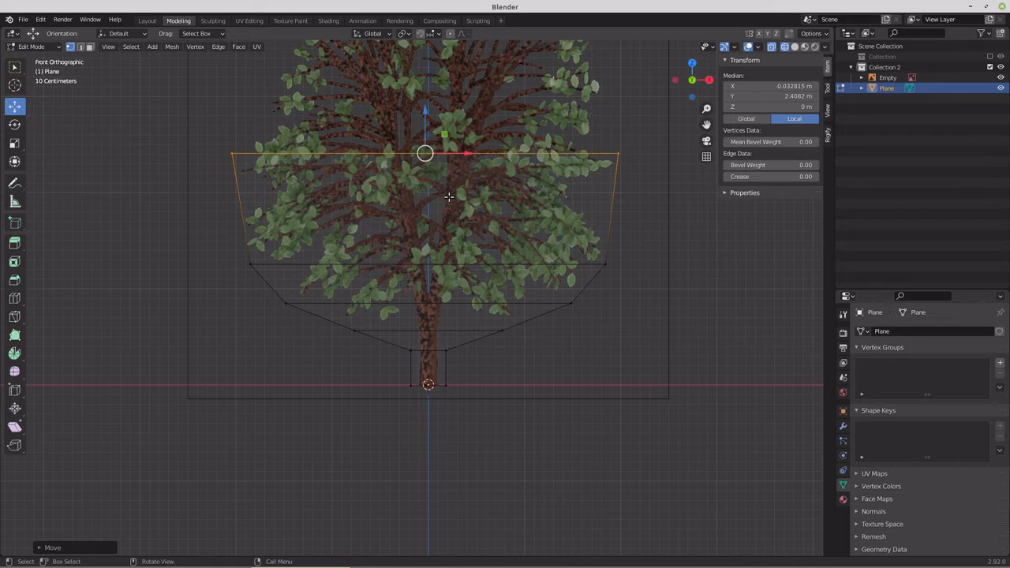
# Step: Extrude the top edge up about 0.9 m and scale it to about 0.83 to match the narrower upper foliage
pyautogui.keyDown('shift'); pyautogui.moveTo(448, 197); pyautogui.dragTo(443, 352, button='middle'); pyautogui.keyUp('shift')
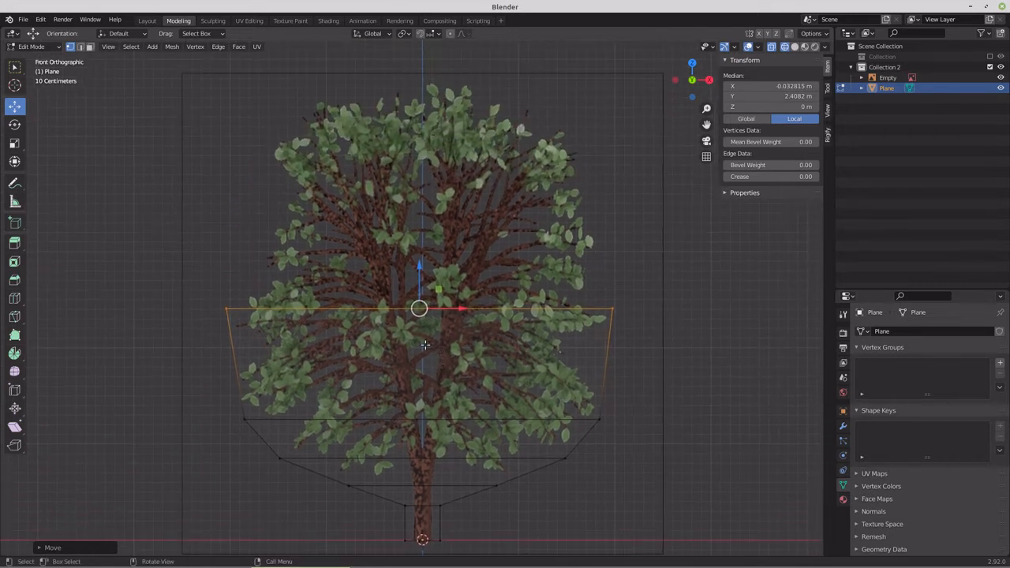
pyautogui.press('g')
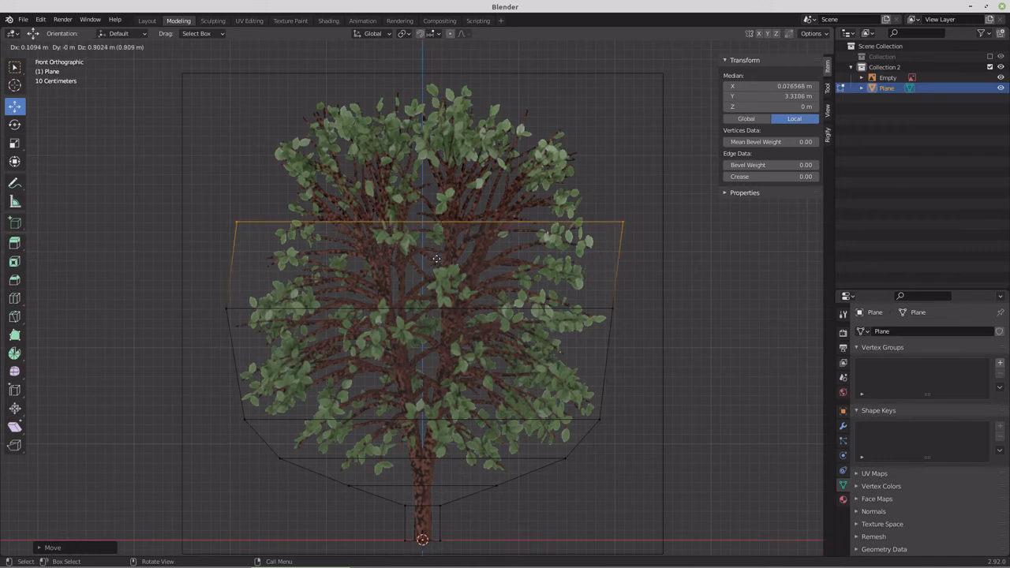
pyautogui.click(436, 258)
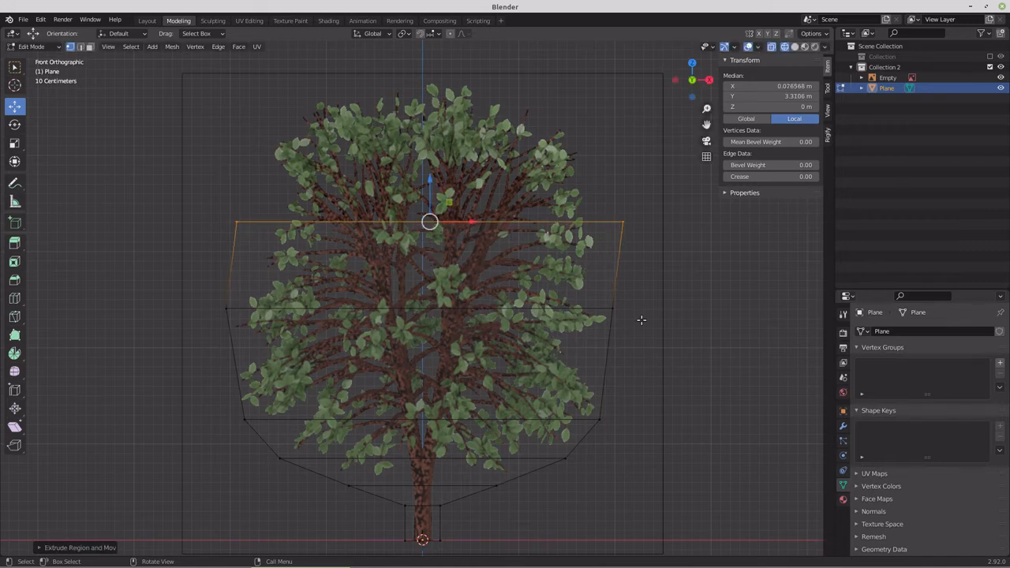
pyautogui.press('s')
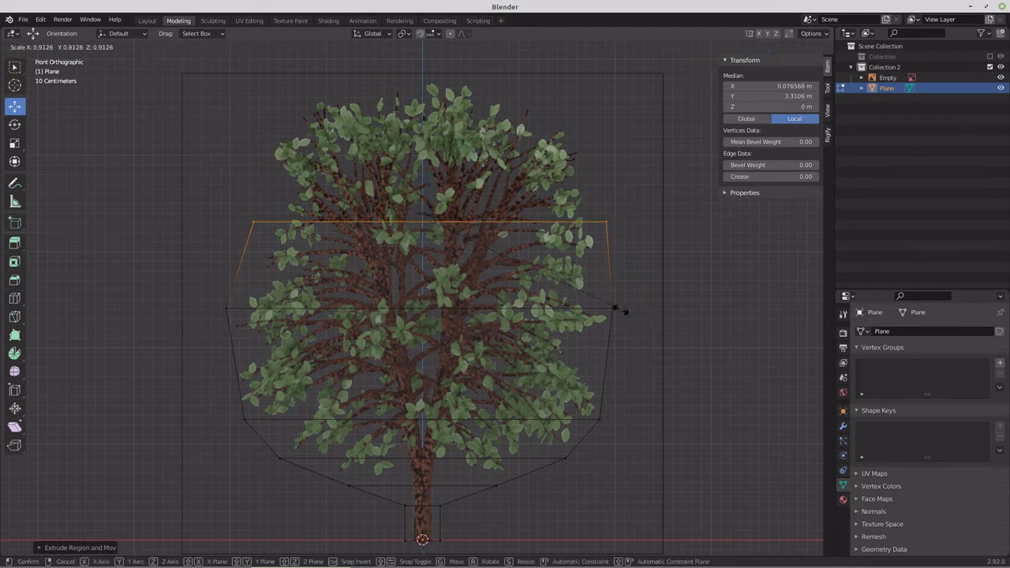
pyautogui.click(604, 301)
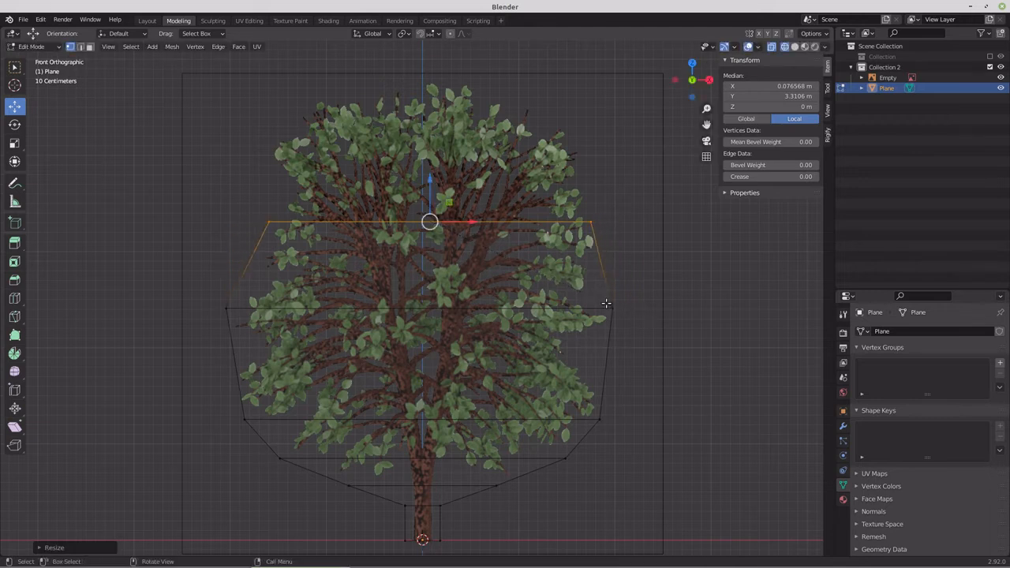
# Step: Extrude the top edge up about 0.7 m, extrude again about 0.55 m and scale the newest edge to about 0.8
pyautogui.press('e')
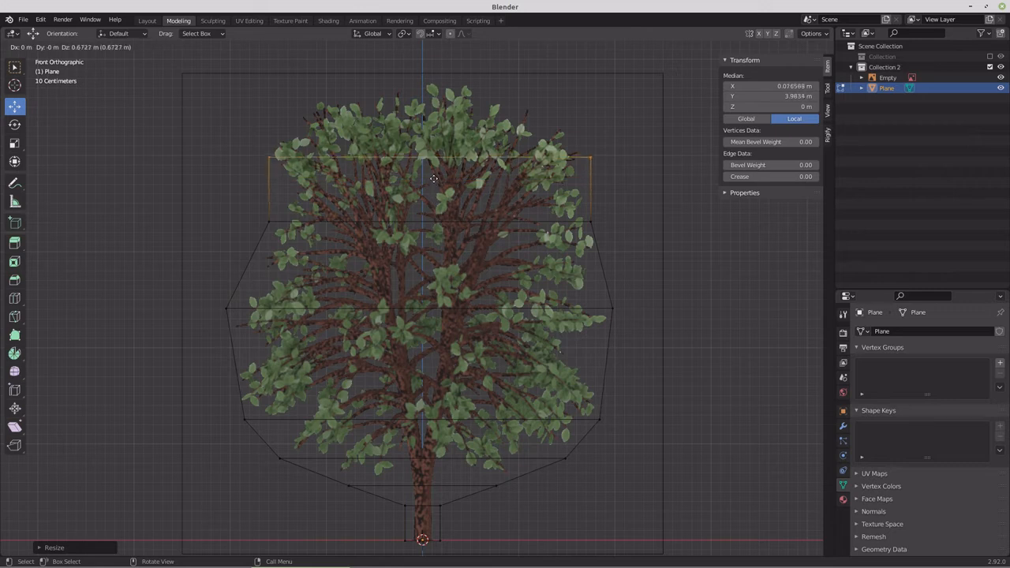
pyautogui.click(432, 177)
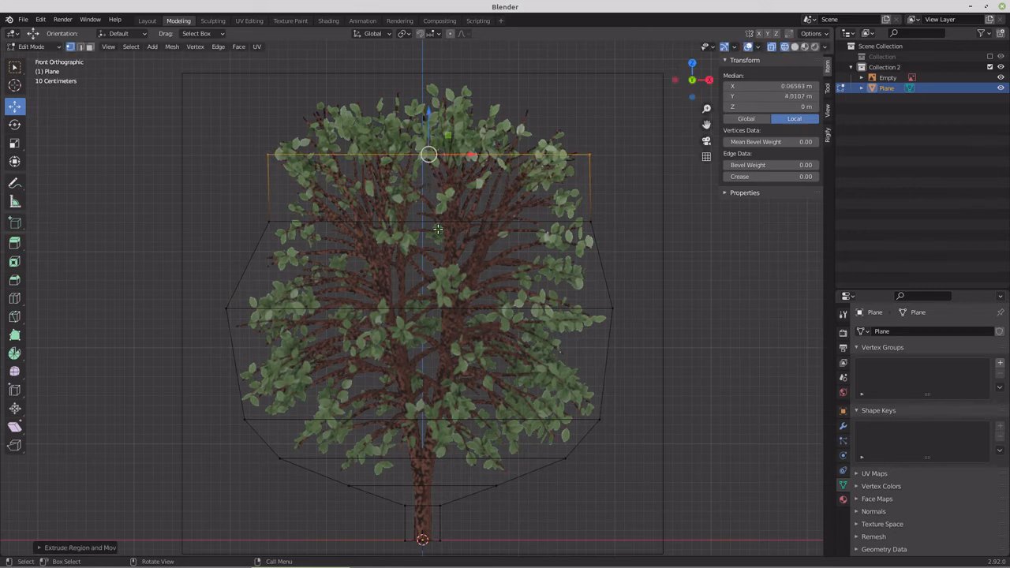
pyautogui.press('g')
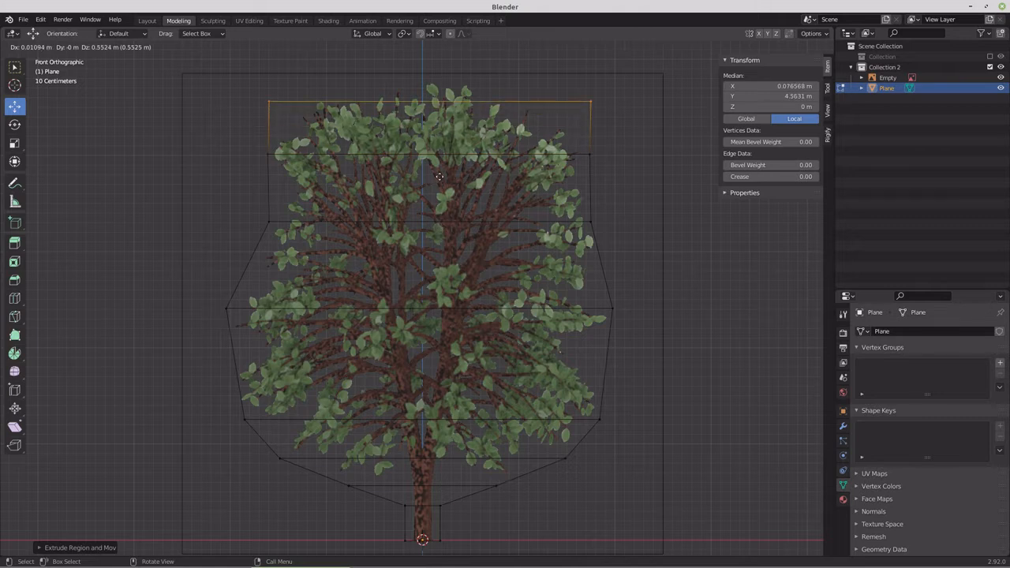
pyautogui.click(439, 176)
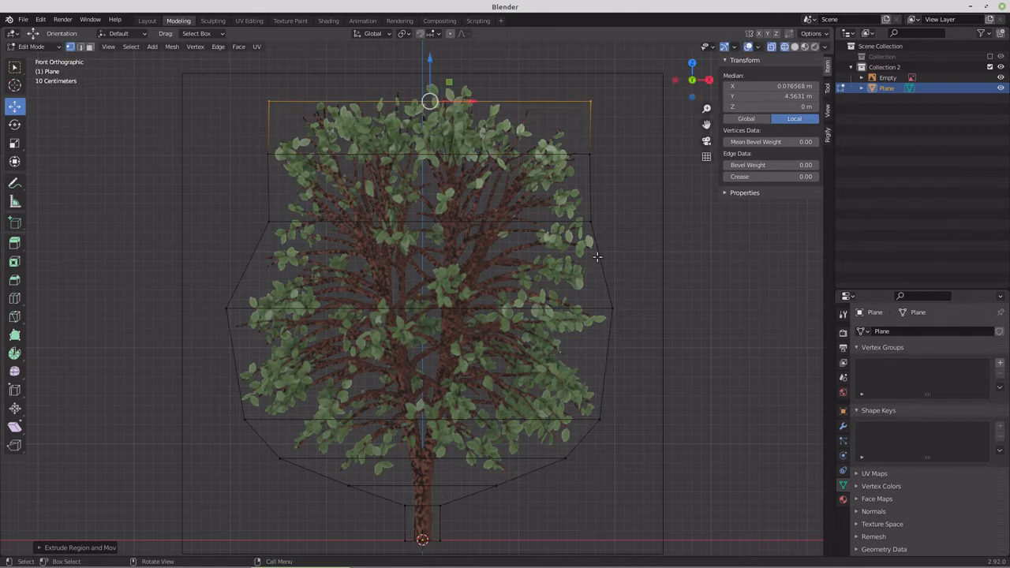
pyautogui.press('s')
pyautogui.click(552, 234)
# Step: Extrude the top edge up about 0.3 m above the treetop and scale it to about 0.45 to round the crown
pyautogui.press('e')
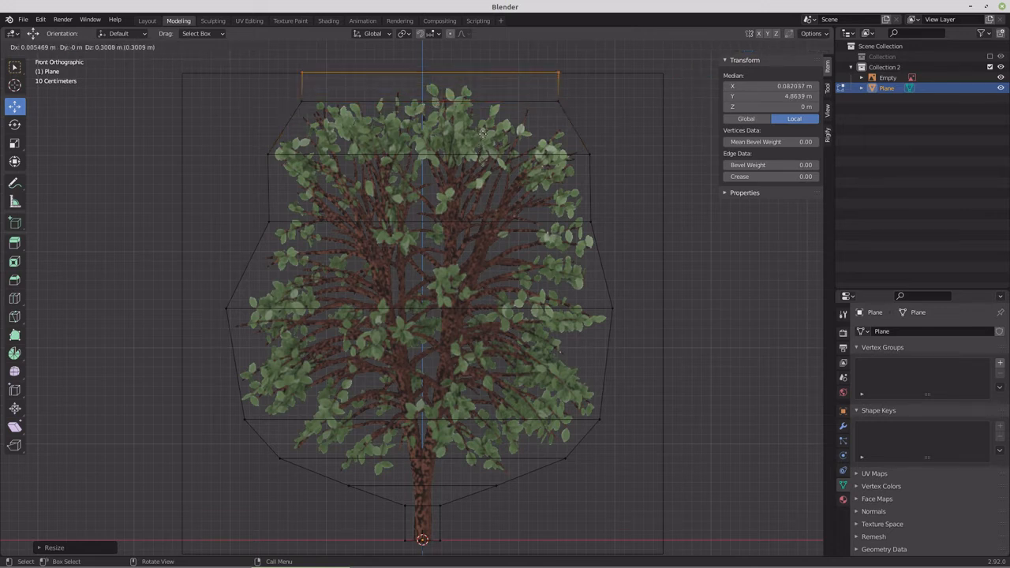
pyautogui.click(654, 164)
pyautogui.press('s')
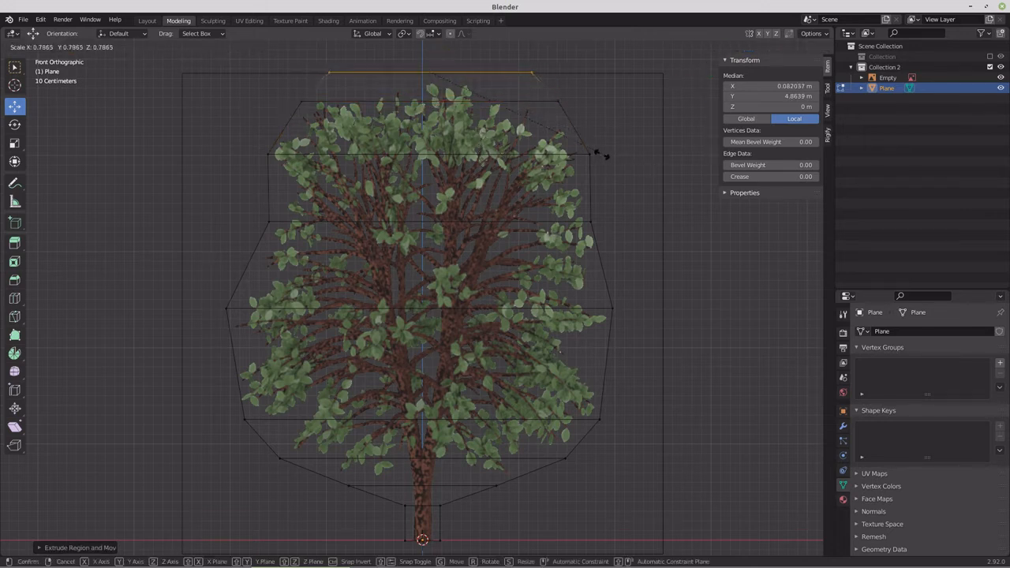
pyautogui.click(524, 131)
pyautogui.scroll(-3, 507, 393)
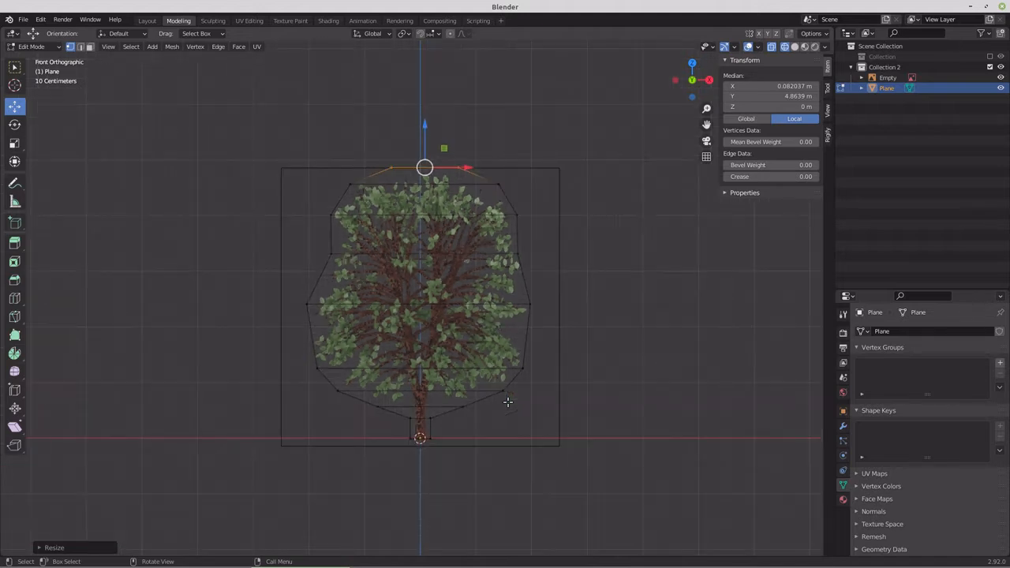
# Step: In the UV Editing workspace, select the whole tree outline in front view and unwrap it with Project from View
pyautogui.click(251, 21)
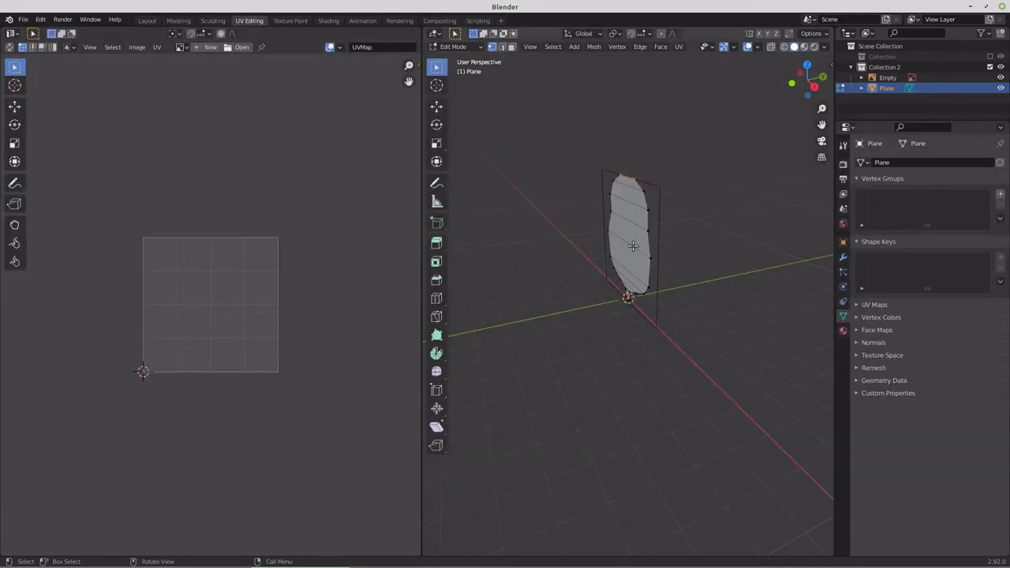
pyautogui.press('KP_1')
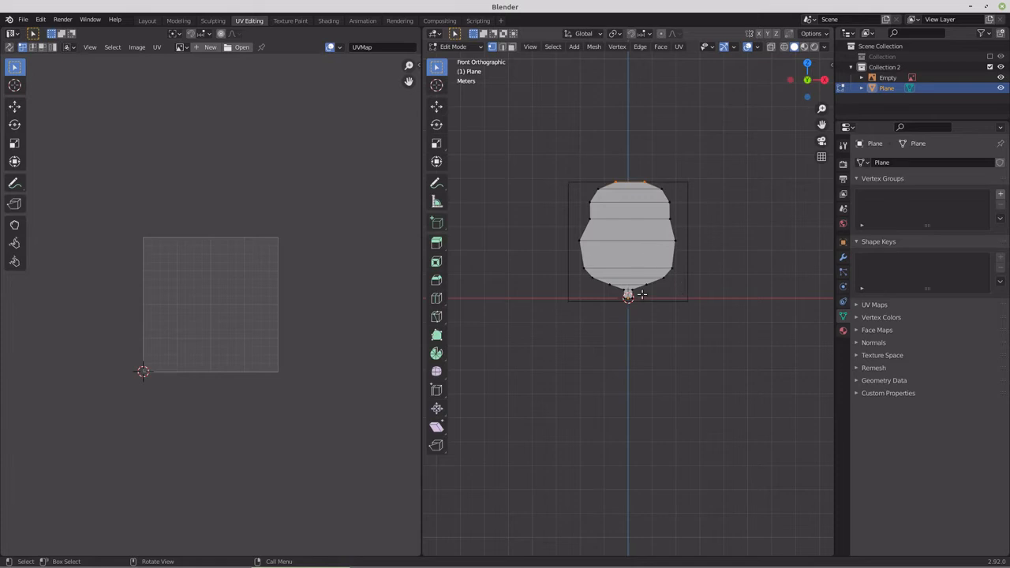
pyautogui.press('a')
pyautogui.scroll(5, 642, 295)
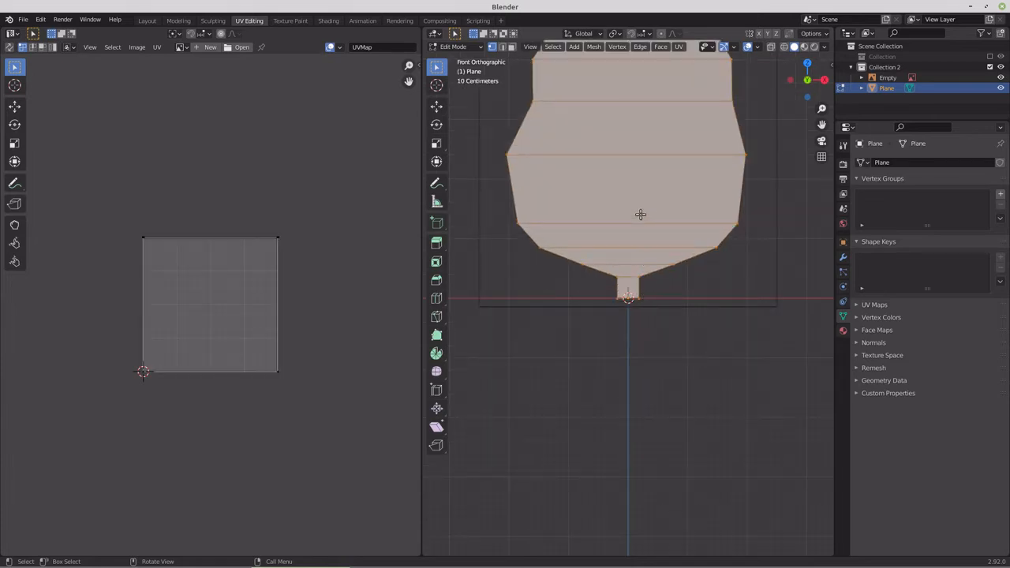
pyautogui.keyDown('shift'); pyautogui.moveTo(640, 214); pyautogui.dragTo(652, 323, button='middle'); pyautogui.keyUp('shift')
pyautogui.scroll(2, 630, 397)
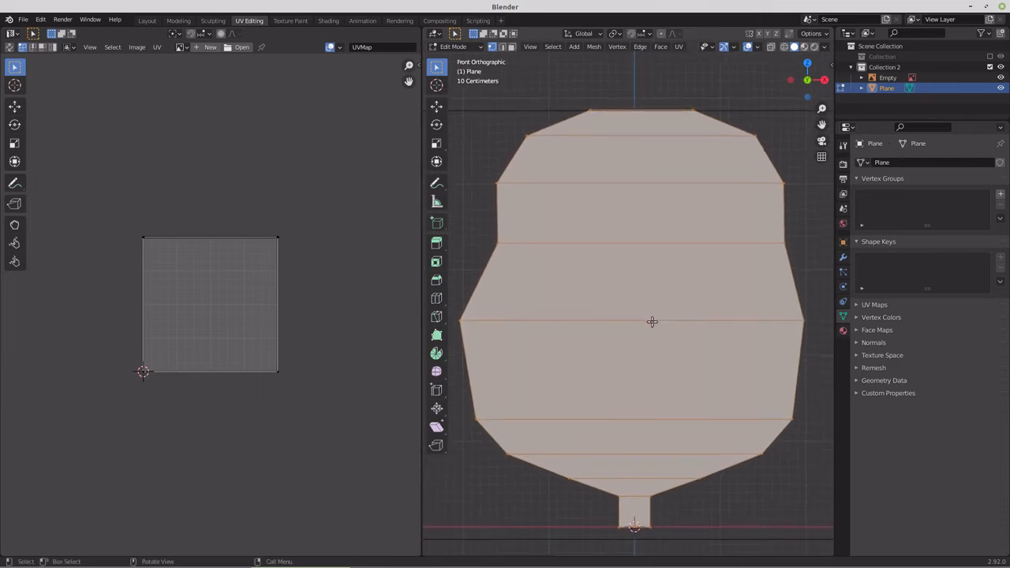
pyautogui.click(680, 47)
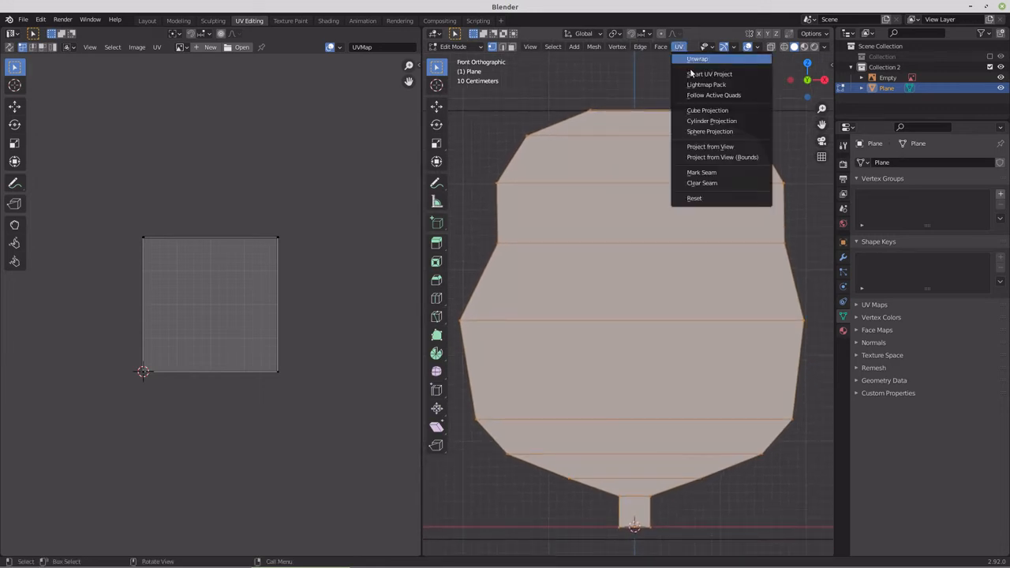
pyautogui.click(704, 147)
# Step: Repeat Project from View from a closer front view to enlarge the outline's UV layout
pyautogui.scroll(2, 675, 279)
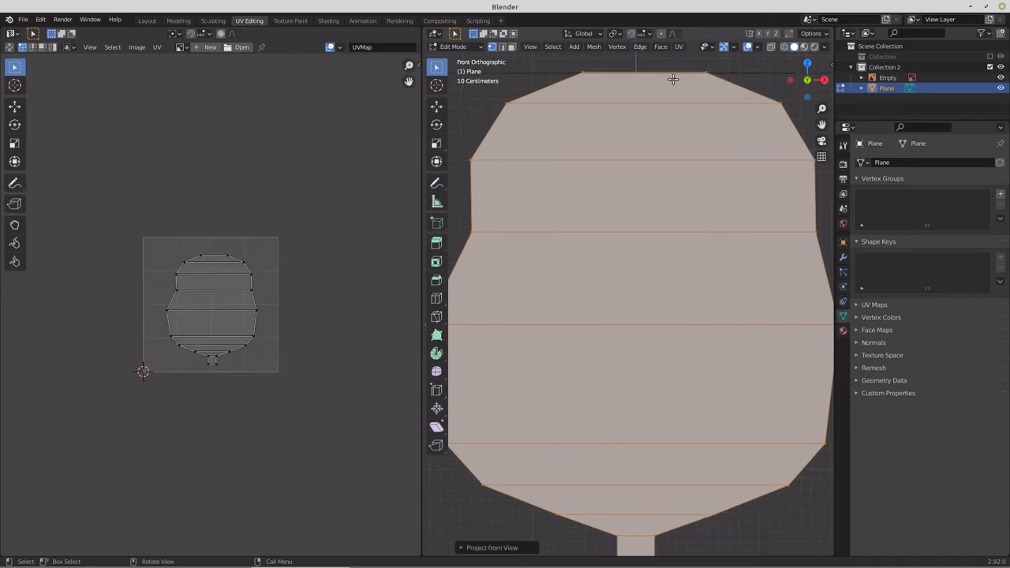
pyautogui.click(679, 47)
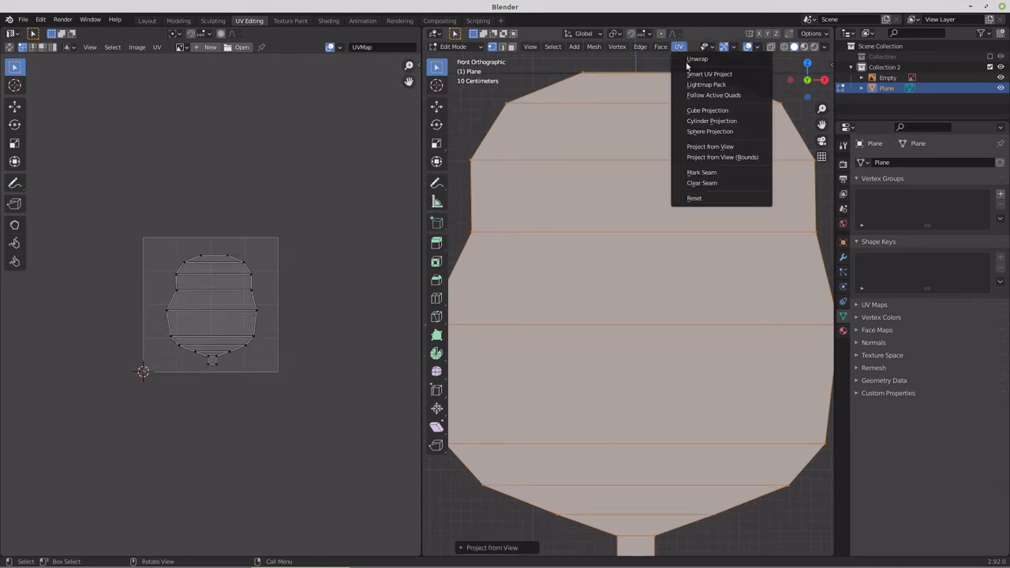
pyautogui.click(703, 147)
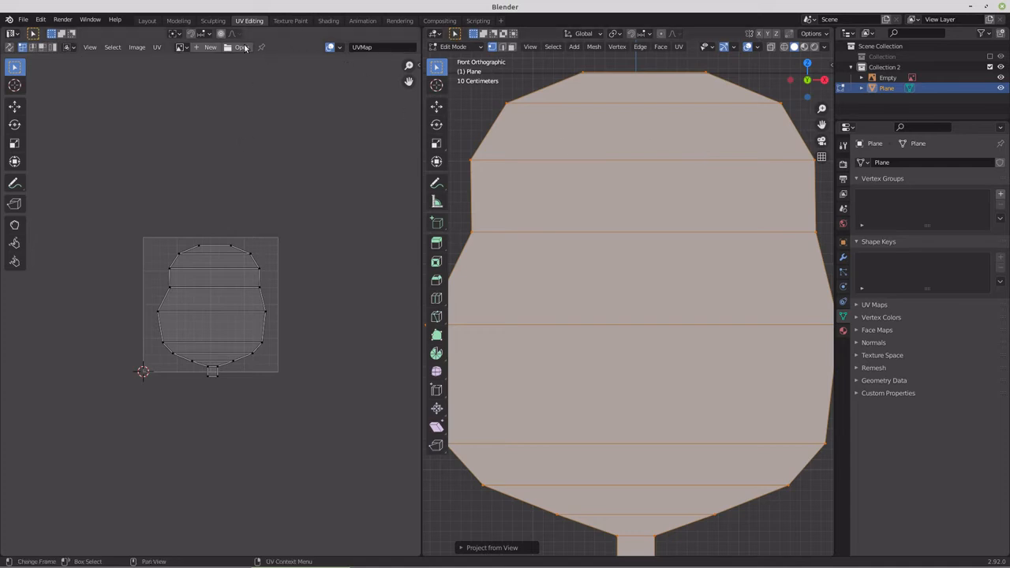
# Step: Load tree1.png behind the UVs and move the whole layout up about 0.05 and slightly left to cover the tree
pyautogui.click(182, 47)
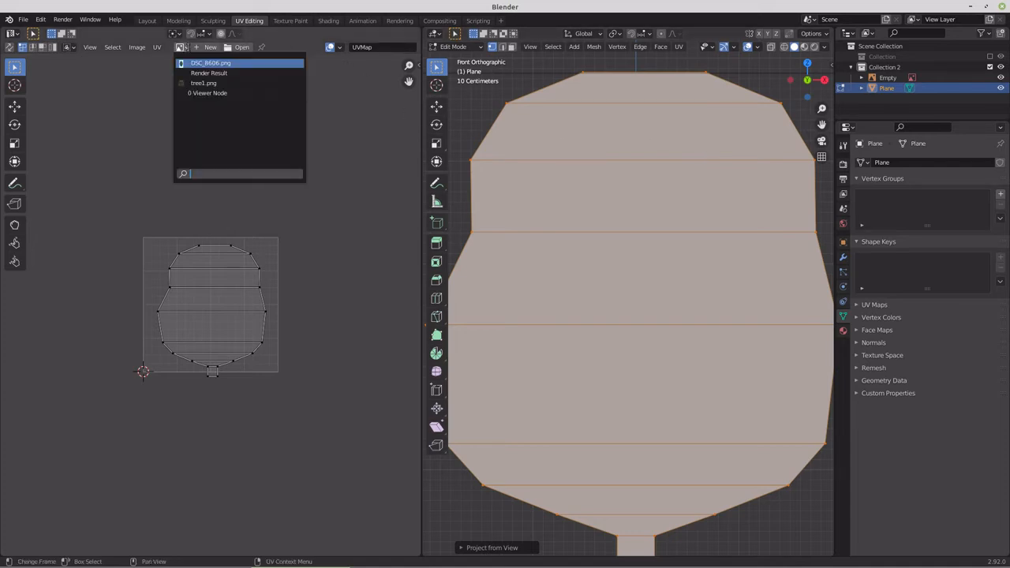
pyautogui.click(212, 83)
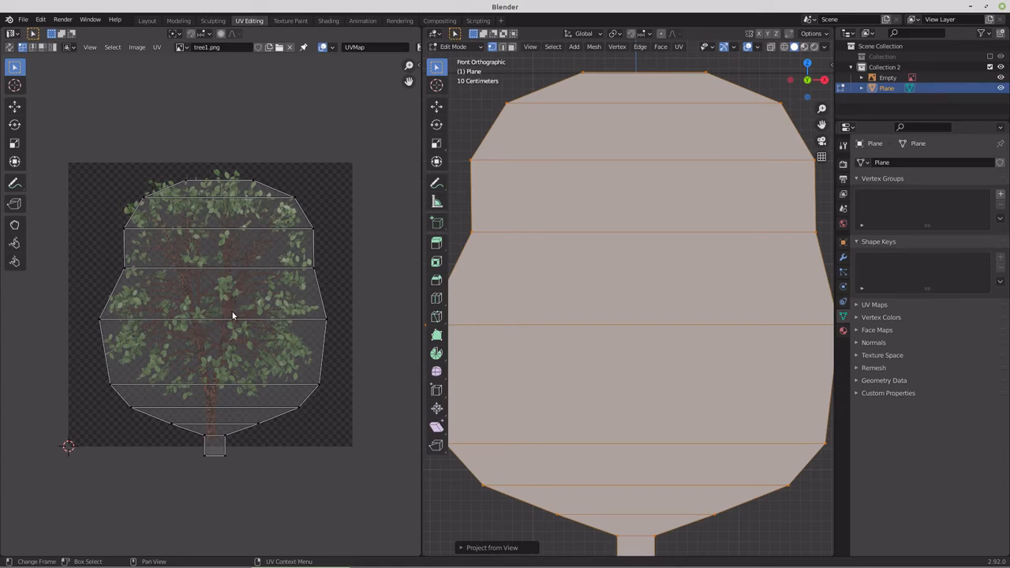
pyautogui.press('a')
pyautogui.press('g')
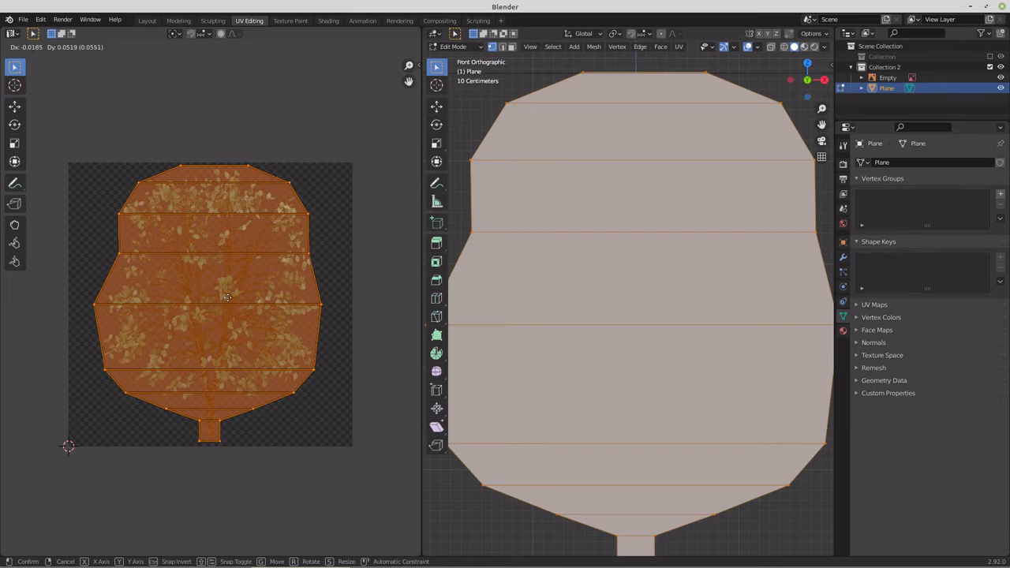
pyautogui.click(227, 301)
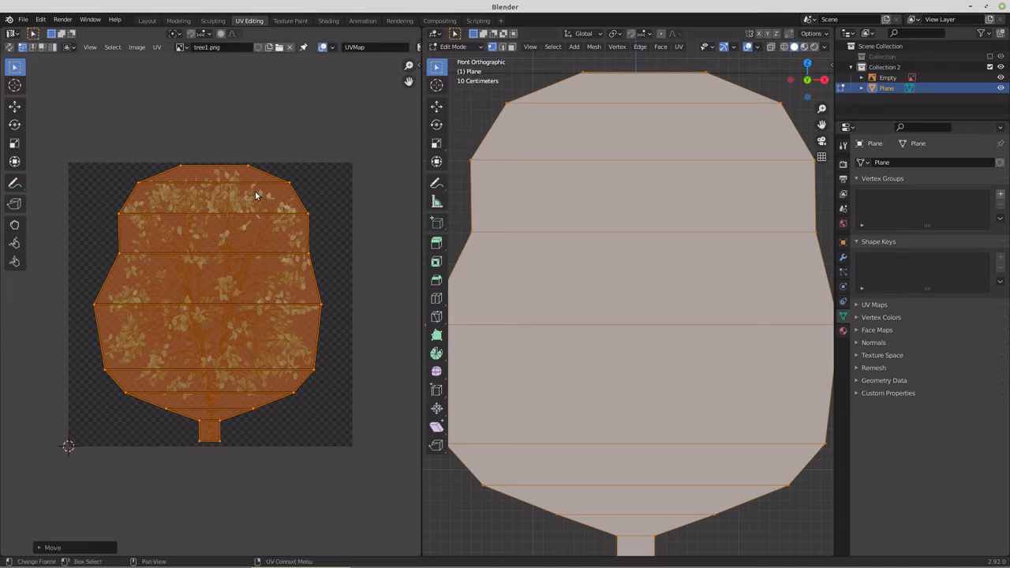
# Step: Back in the Modeling workspace, delete the Empty holding the reference image and hide the Plane
pyautogui.click(178, 20)
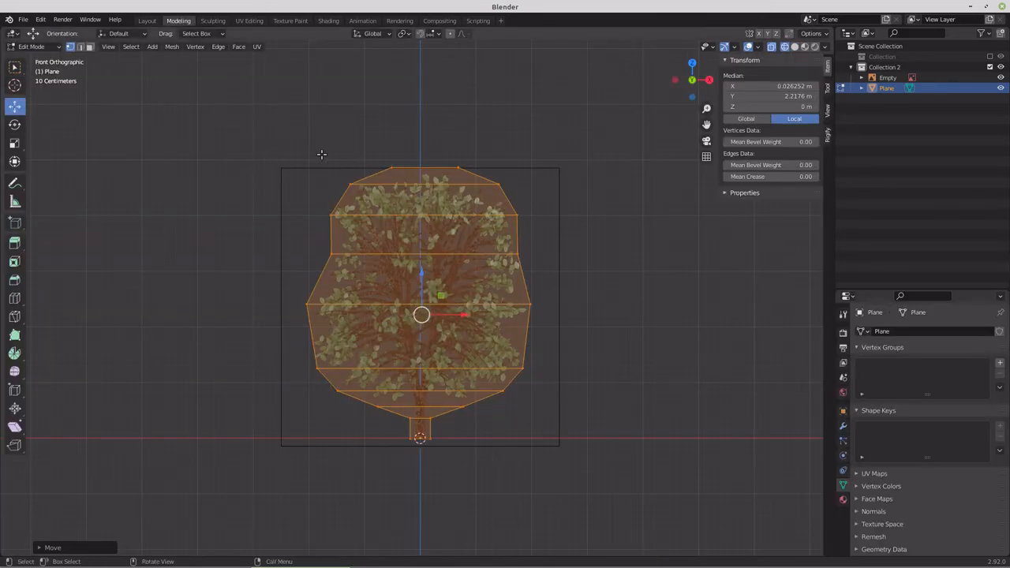
pyautogui.click(890, 78)
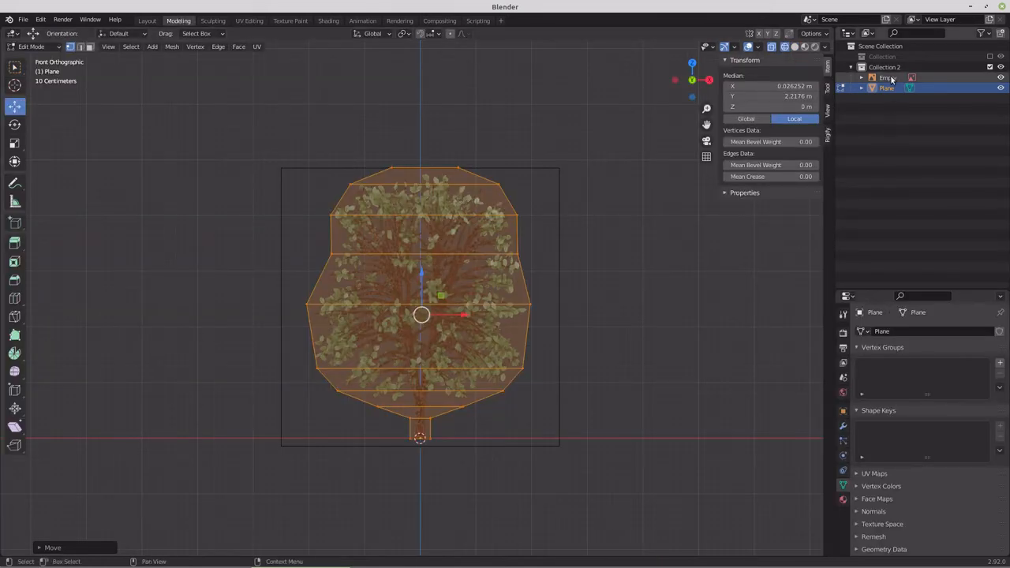
pyautogui.rightClick(890, 78)
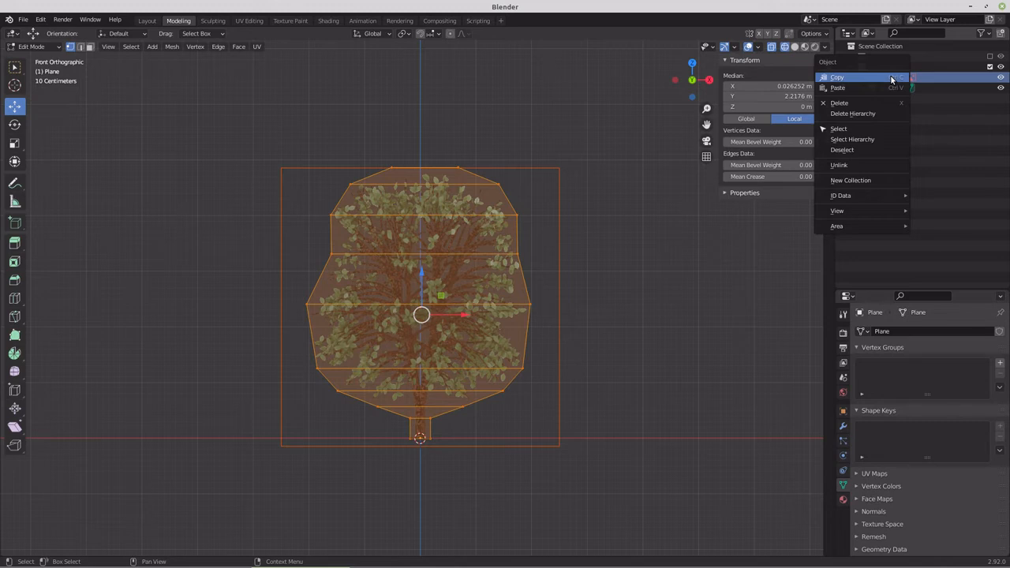
pyautogui.click(863, 103)
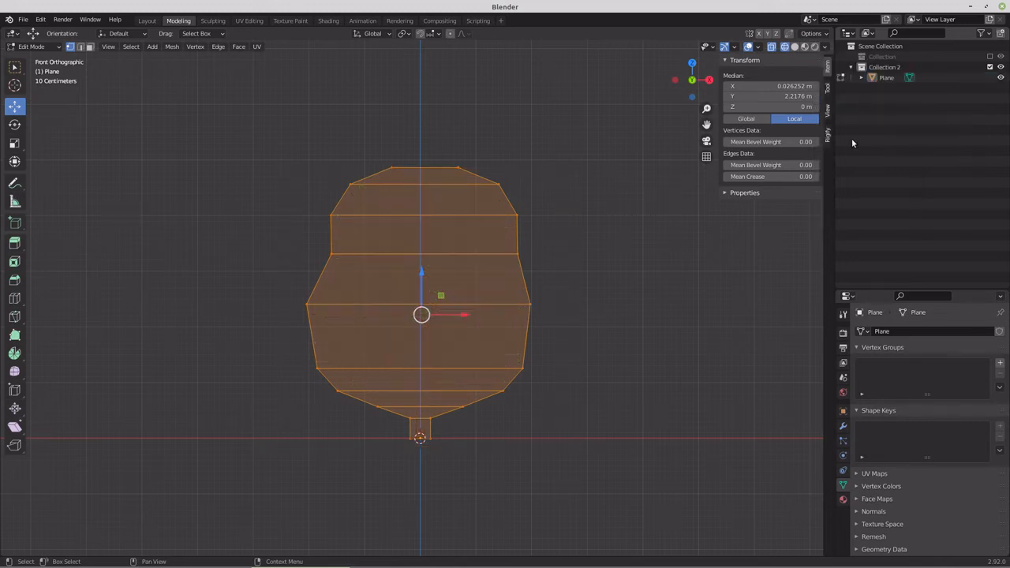
pyautogui.click(1002, 78)
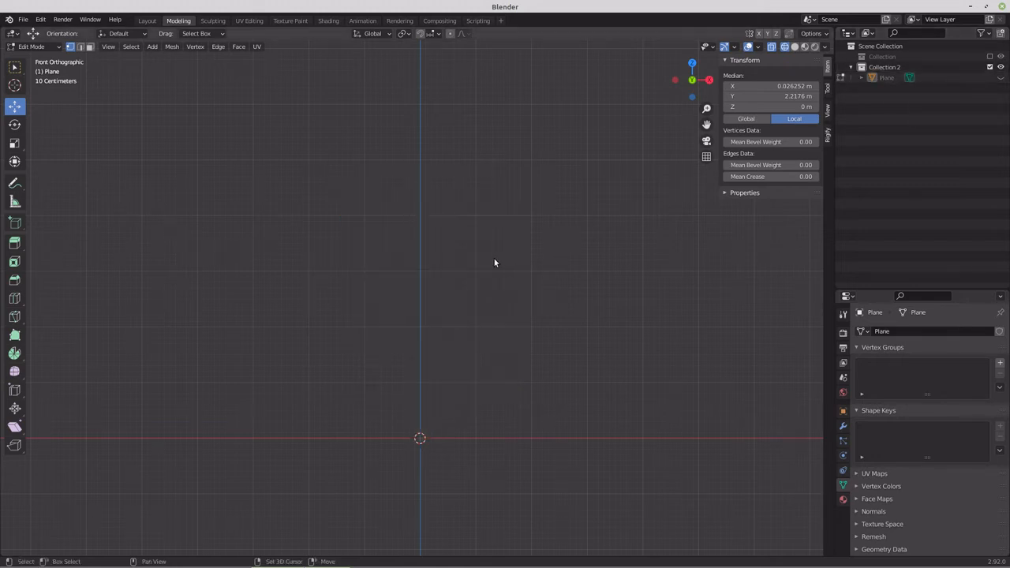
# Step: In Object Mode, add tree2.png as a reference image and raise it about 2.36 m so the trunk base meets the ground line
pyautogui.hotkey('shift', 'a')
pyautogui.press('Tab')
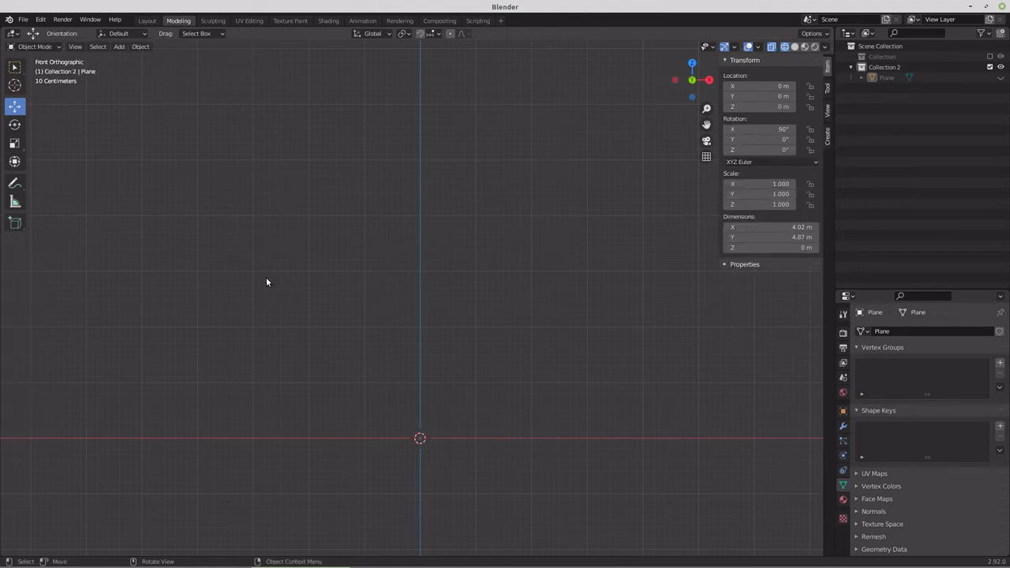
pyautogui.hotkey('shift', 'a')
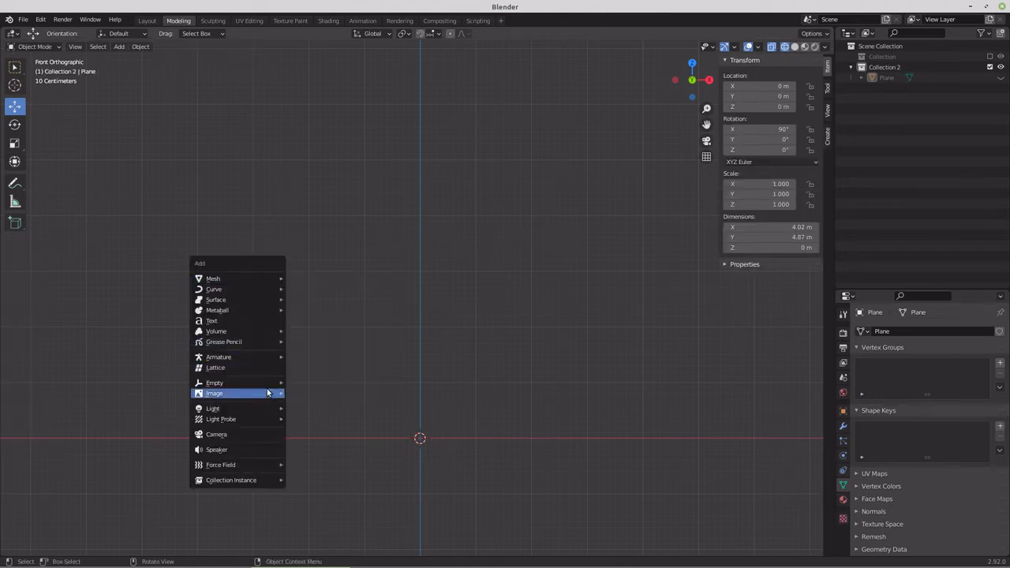
pyautogui.moveTo(267, 393)
pyautogui.click(338, 391)
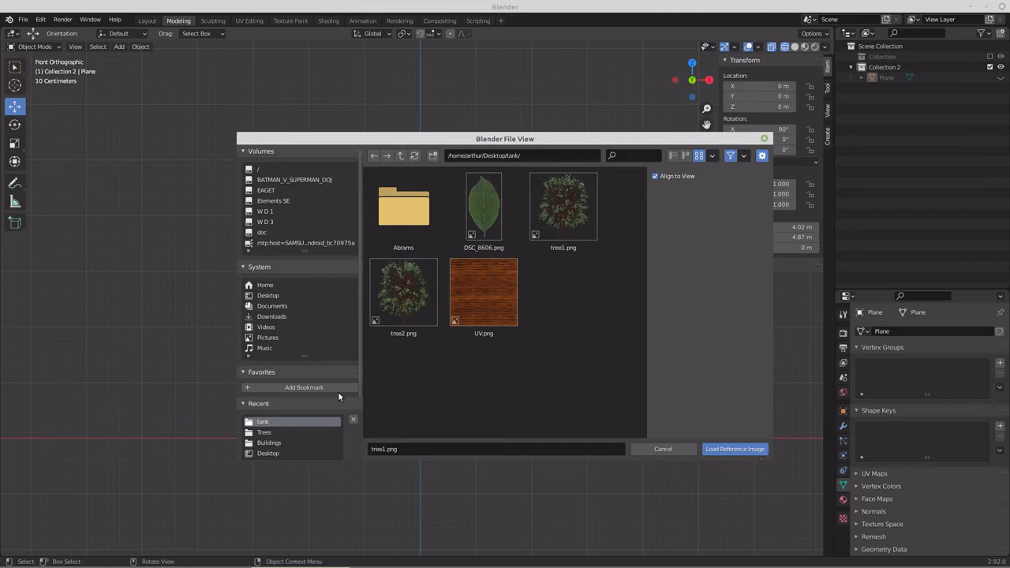
pyautogui.doubleClick(399, 316)
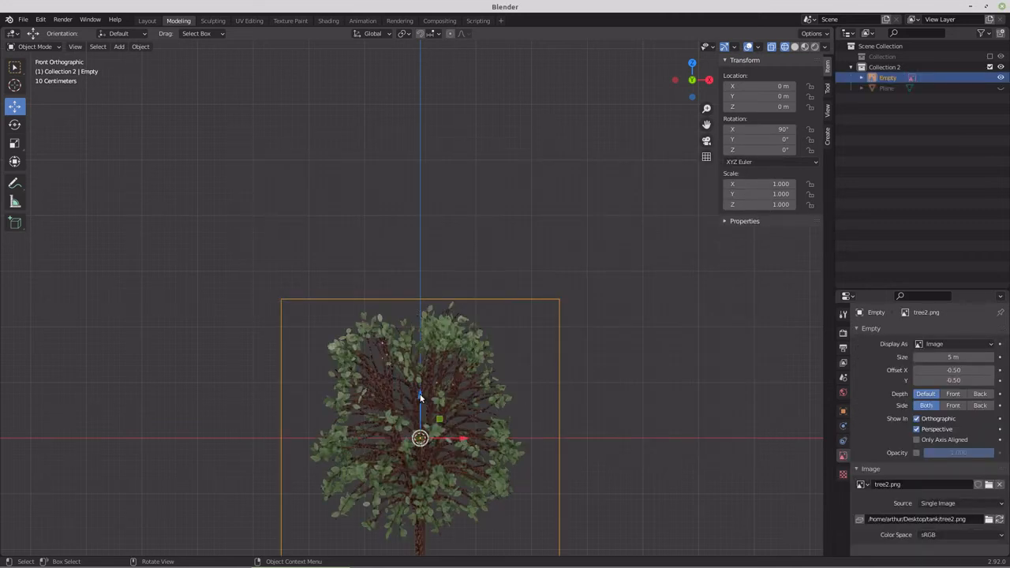
pyautogui.moveTo(420, 397); pyautogui.dragTo(427, 261)
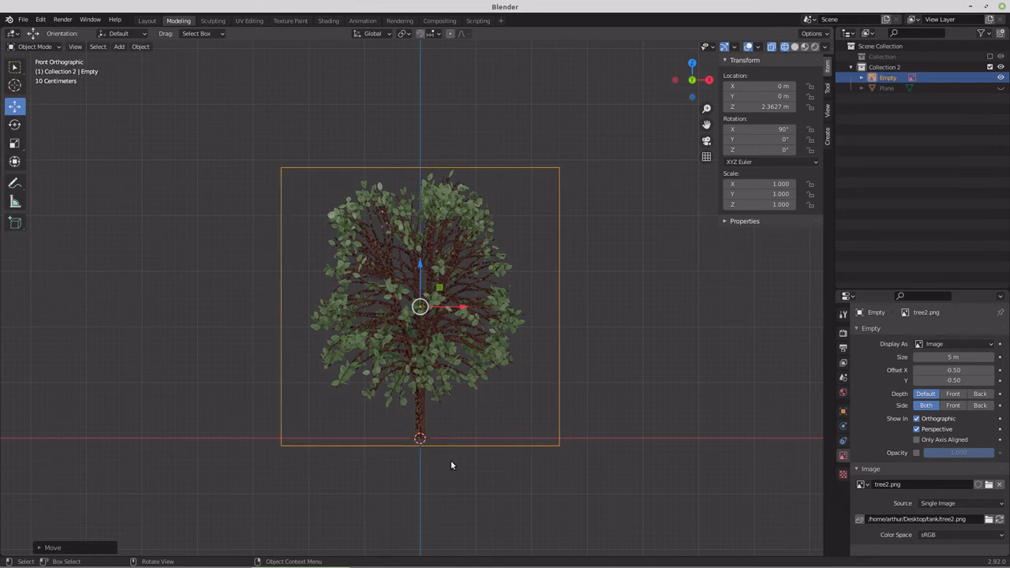
# Step: Add a mesh plane at the origin with its X rotation set to 90° so it faces the front view
pyautogui.hotkey('shift', 'a')
pyautogui.moveTo(427, 348)
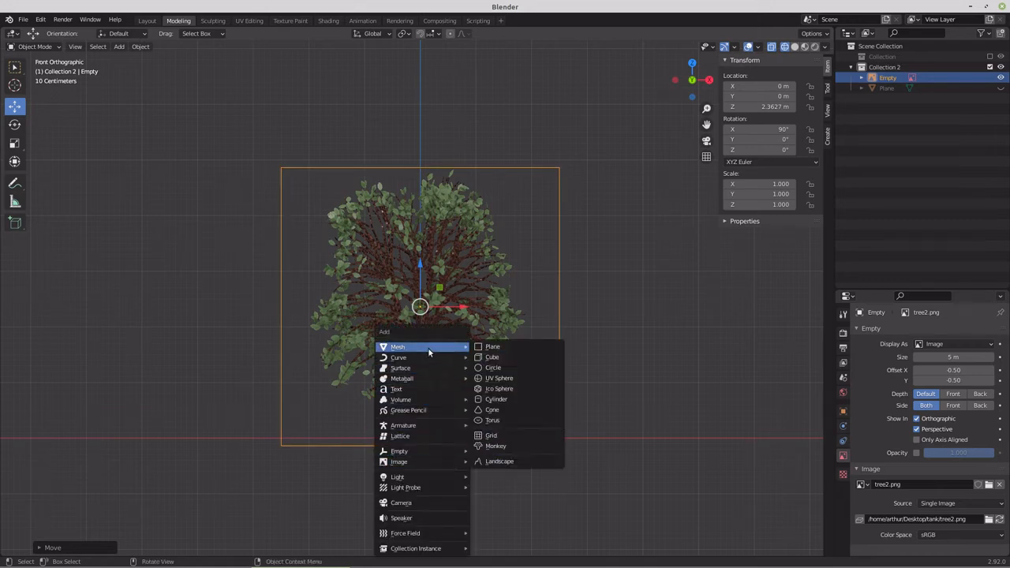
pyautogui.click(492, 347)
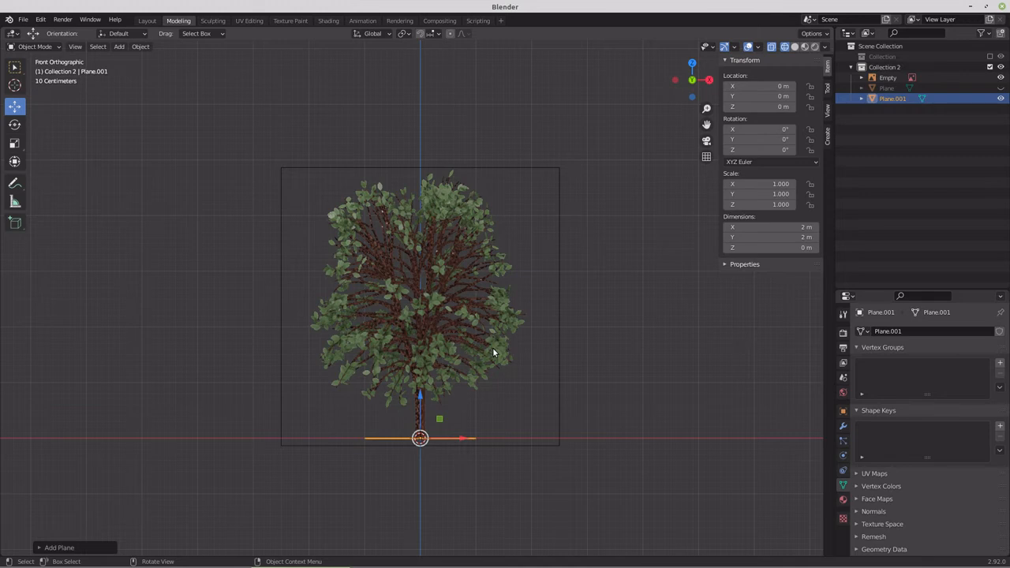
pyautogui.press('F9')
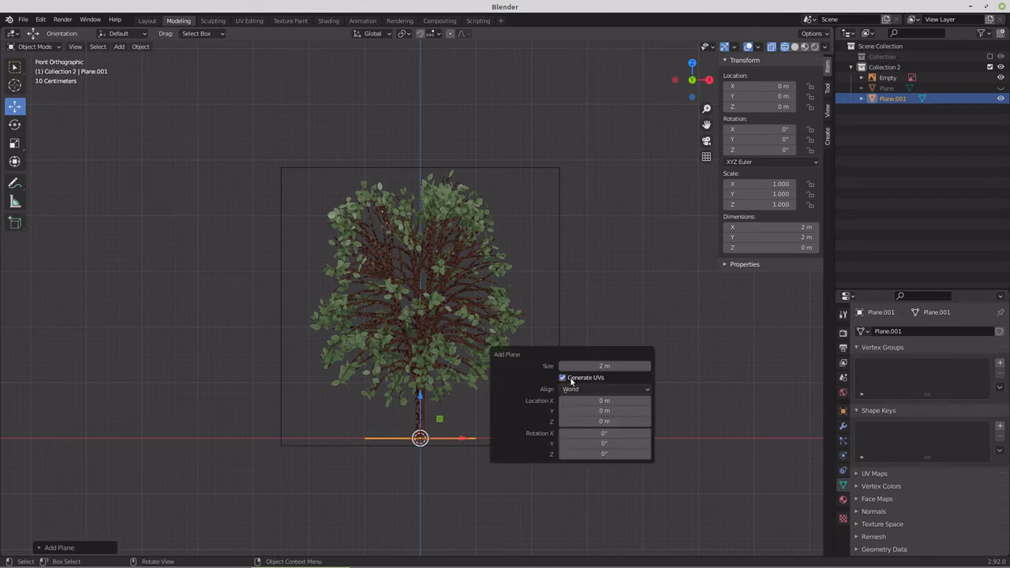
pyautogui.click(603, 433)
pyautogui.press('Return')
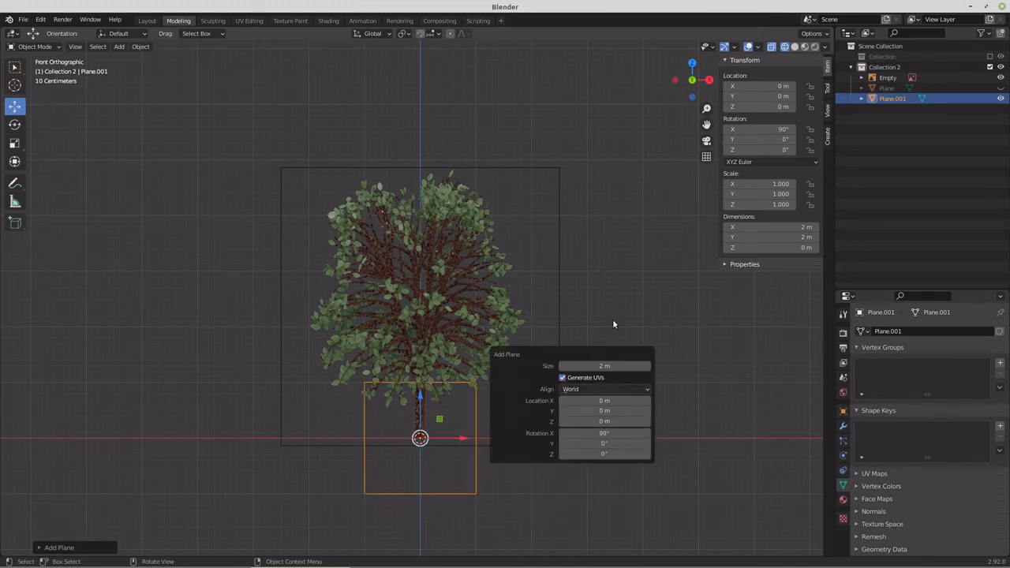
# Step: In Edit Mode, scale the new plane to about 0.18 and move it up about 0.17 m onto the trunk base
pyautogui.press('Tab')
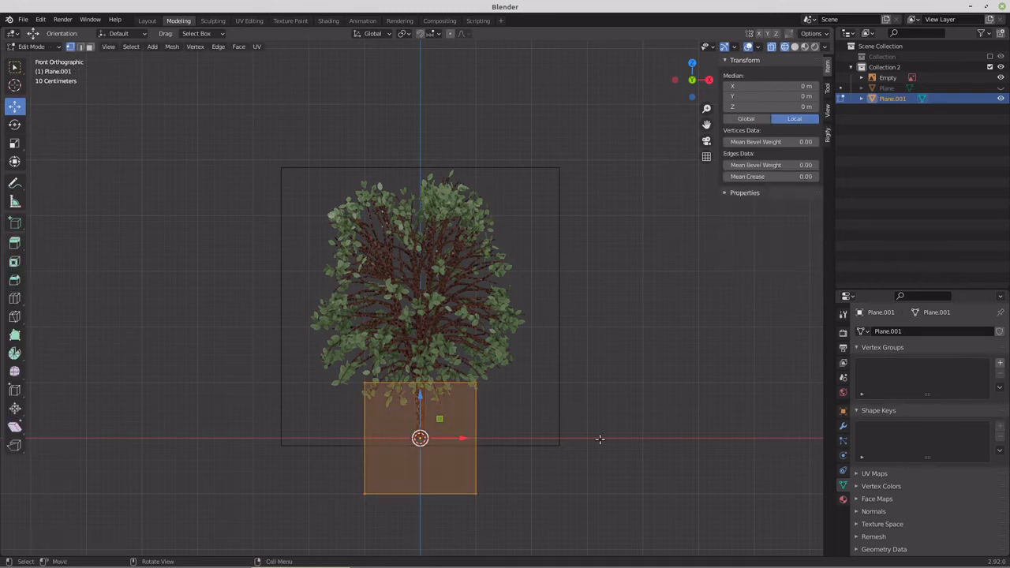
pyautogui.press('s')
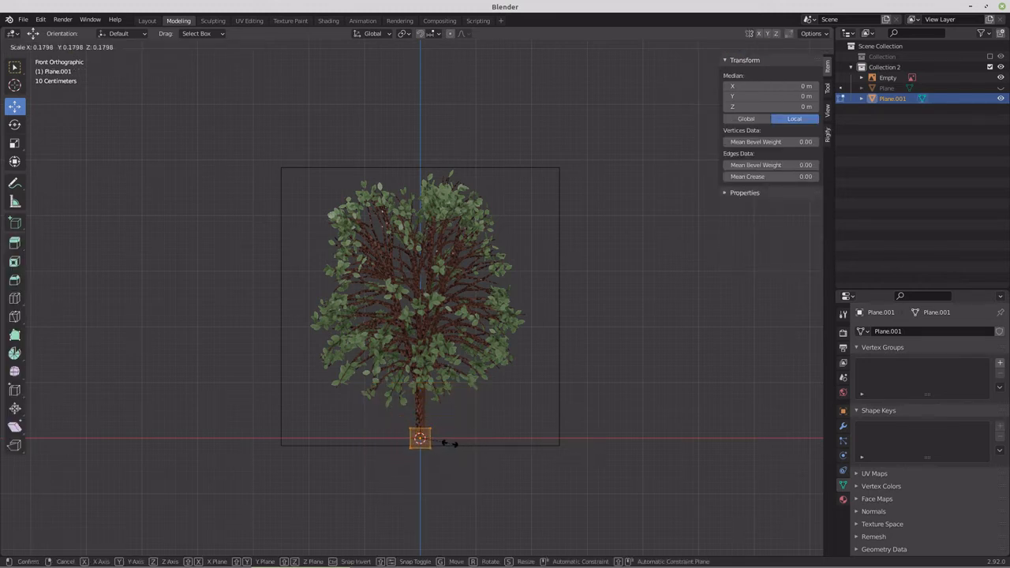
pyautogui.click(447, 443)
pyautogui.moveTo(420, 394); pyautogui.dragTo(421, 386)
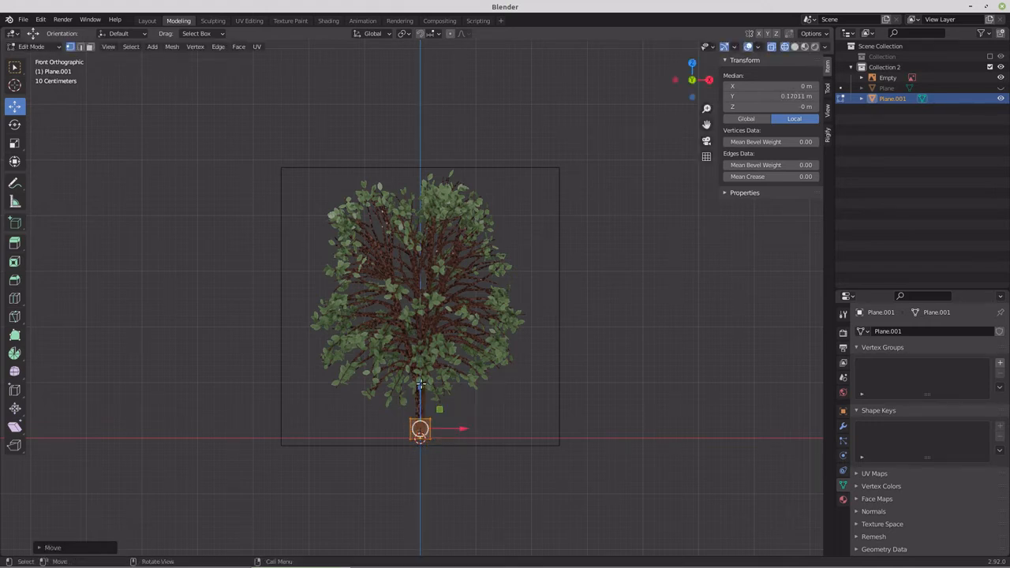
# Step: Extrude the plane's top edge up about 0.15 m and widen it about 4.7 times to start the crown's underside
pyautogui.keyDown('shift'); pyautogui.moveTo(427, 476); pyautogui.dragTo(439, 376, button='middle'); pyautogui.keyUp('shift')
pyautogui.scroll(3, 428, 411)
pyautogui.scroll(1, 439, 375)
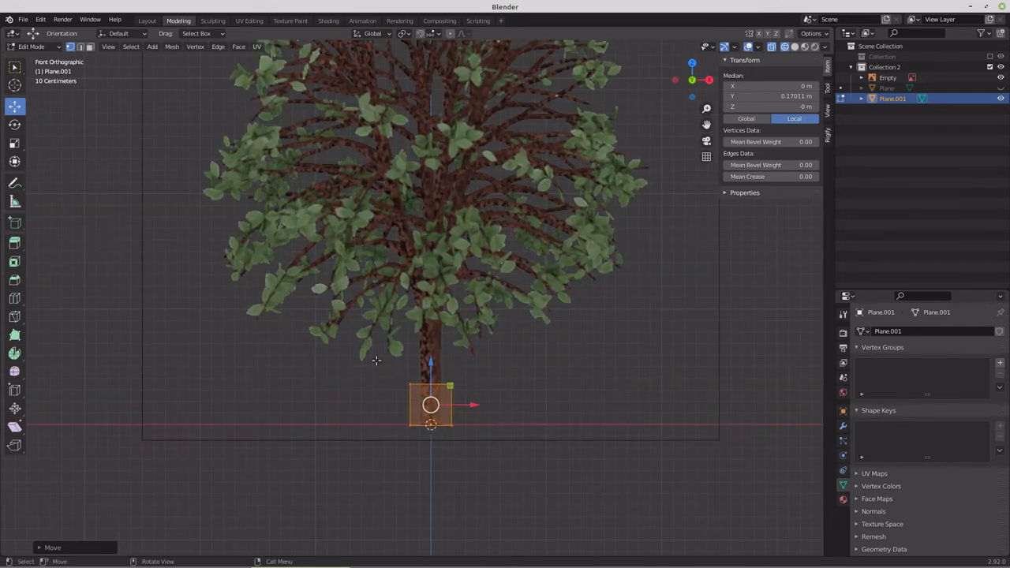
pyautogui.moveTo(382, 367); pyautogui.dragTo(482, 392)
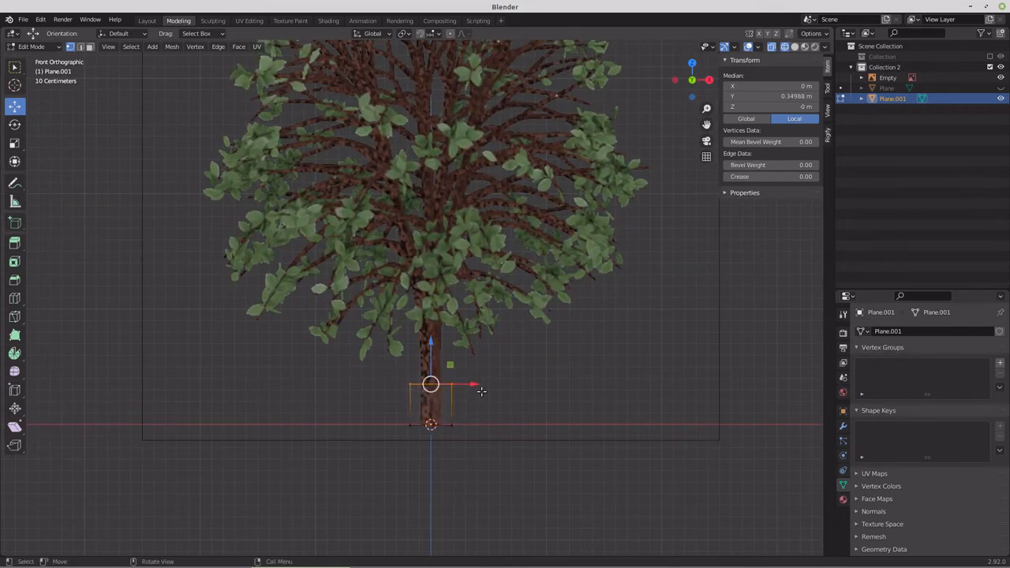
pyautogui.press('g')
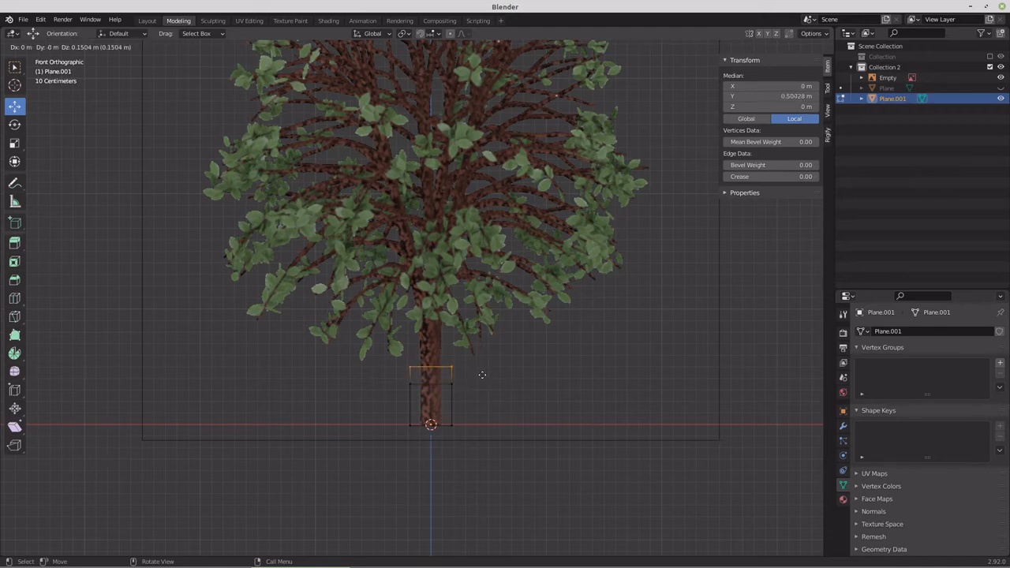
pyautogui.click(481, 374)
pyautogui.press('s')
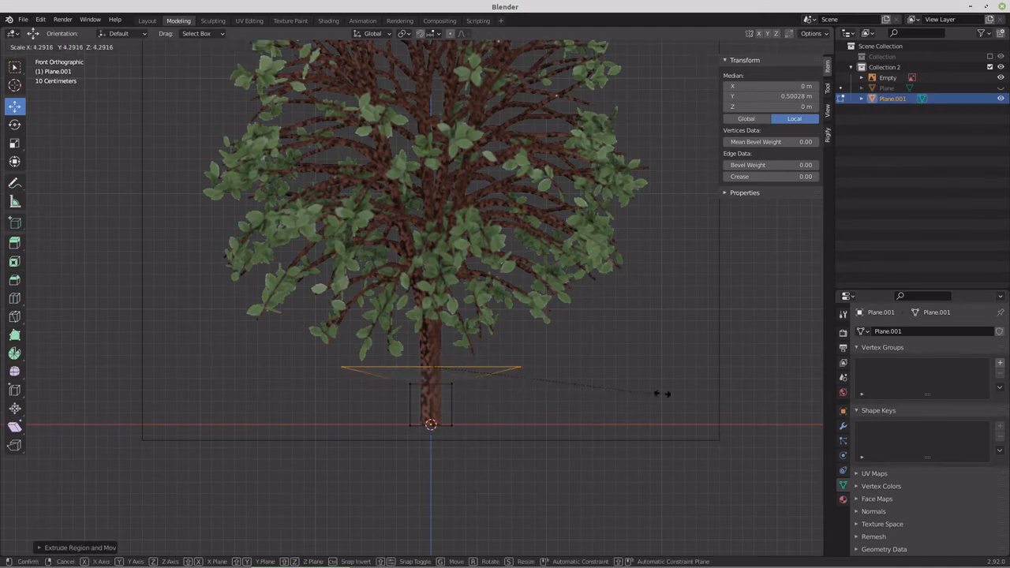
pyautogui.click(675, 393)
# Step: Extrude the top edge up about 0.42 m, scale it about 2 times, and shift it about 0.07 m left to fit the lower foliage
pyautogui.press('e')
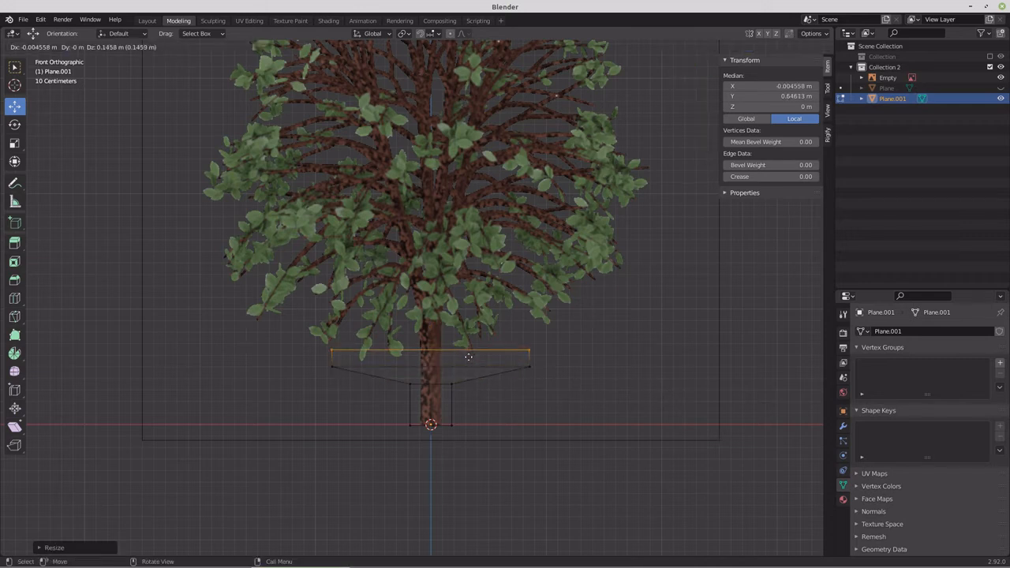
pyautogui.click(469, 328)
pyautogui.press('s')
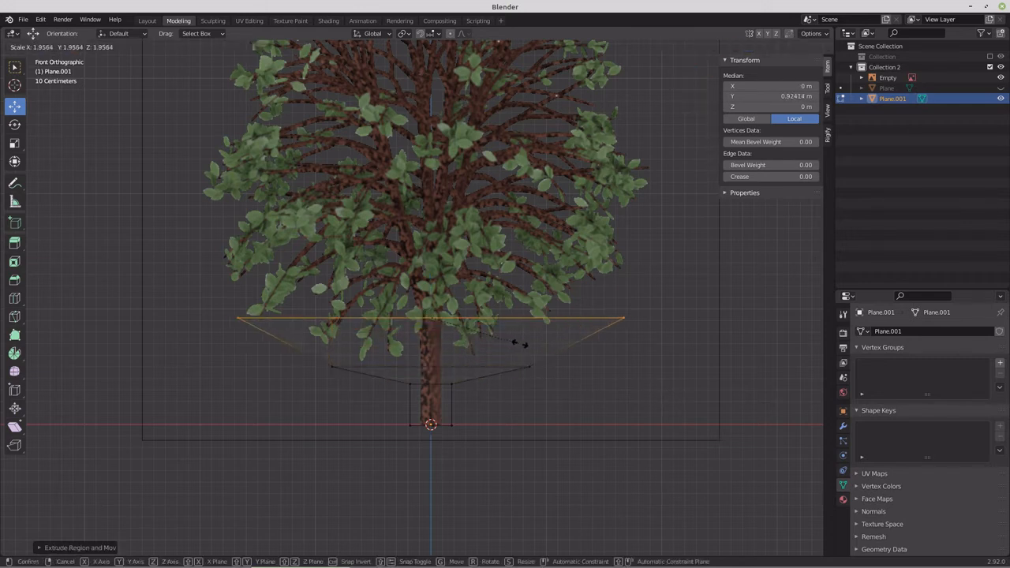
pyautogui.click(521, 343)
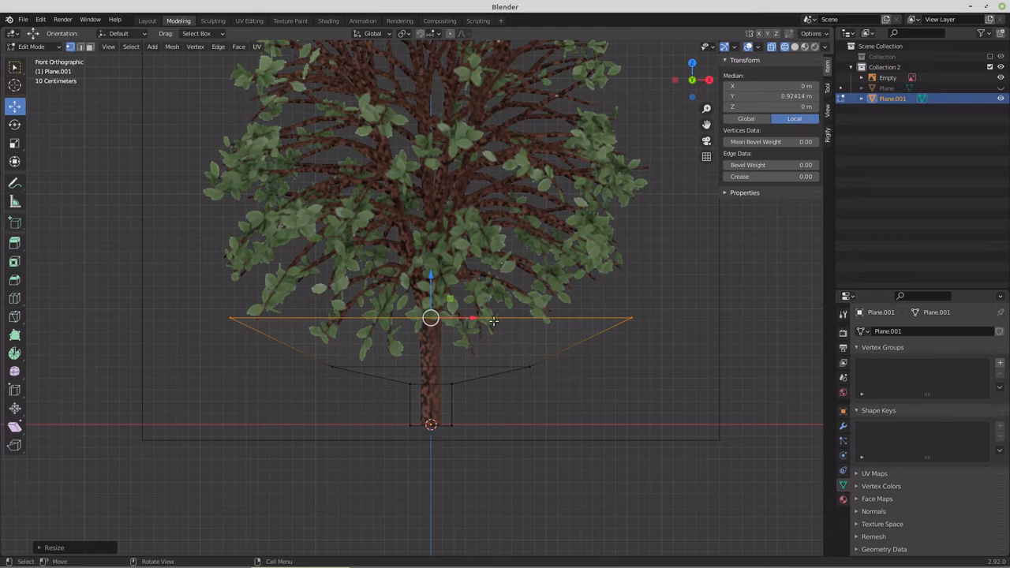
pyautogui.moveTo(476, 318); pyautogui.dragTo(463, 318)
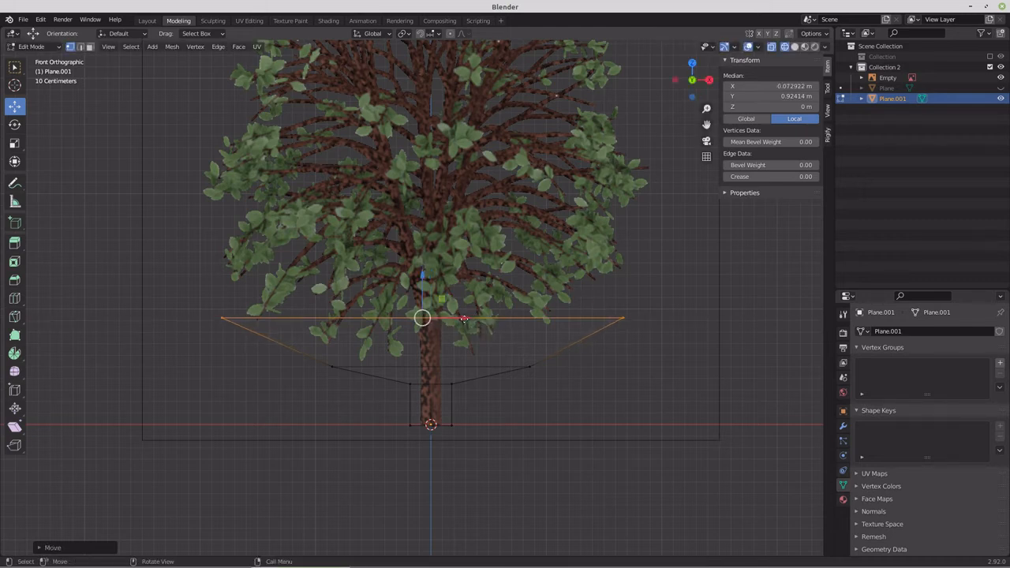
# Step: Extrude the top edge up about 0.49 m and scale it about 1.06 to follow the lower crown
pyautogui.press('e')
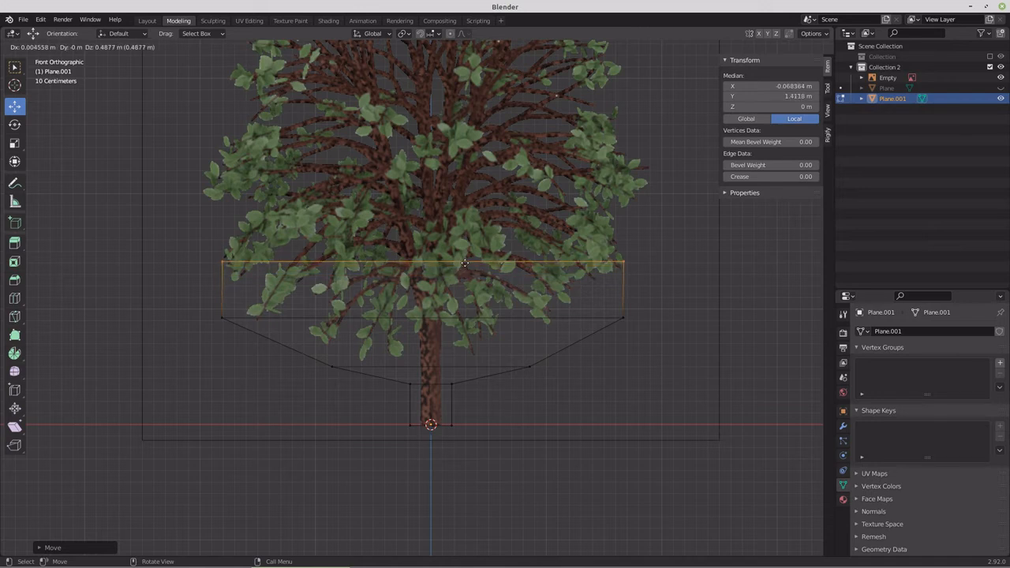
pyautogui.click(465, 263)
pyautogui.press('s')
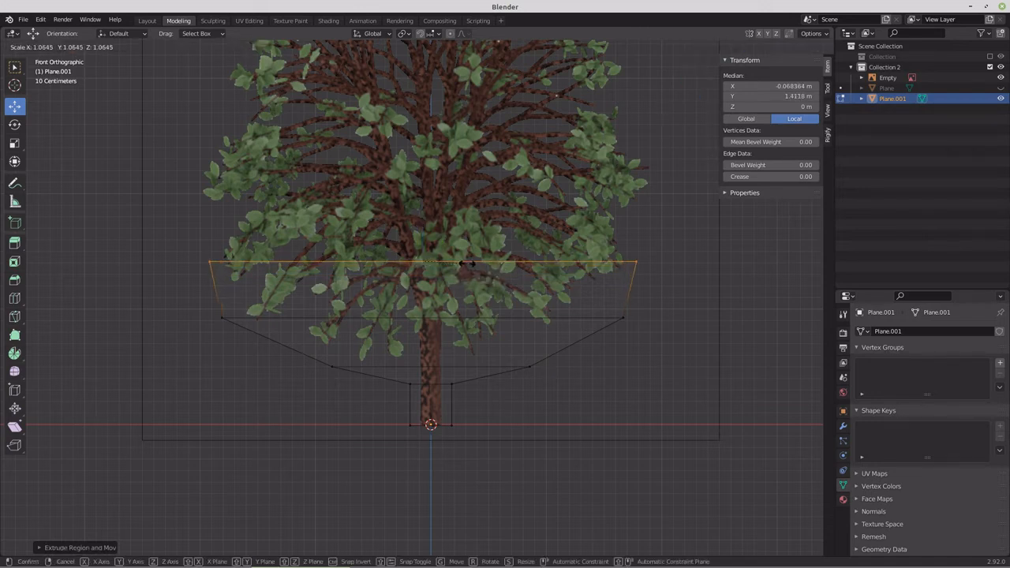
pyautogui.click(465, 263)
# Step: Extrude the top edge another 0.6 m or so up and widen it slightly to enclose the crown's widest branches
pyautogui.scroll(-1, 434, 292)
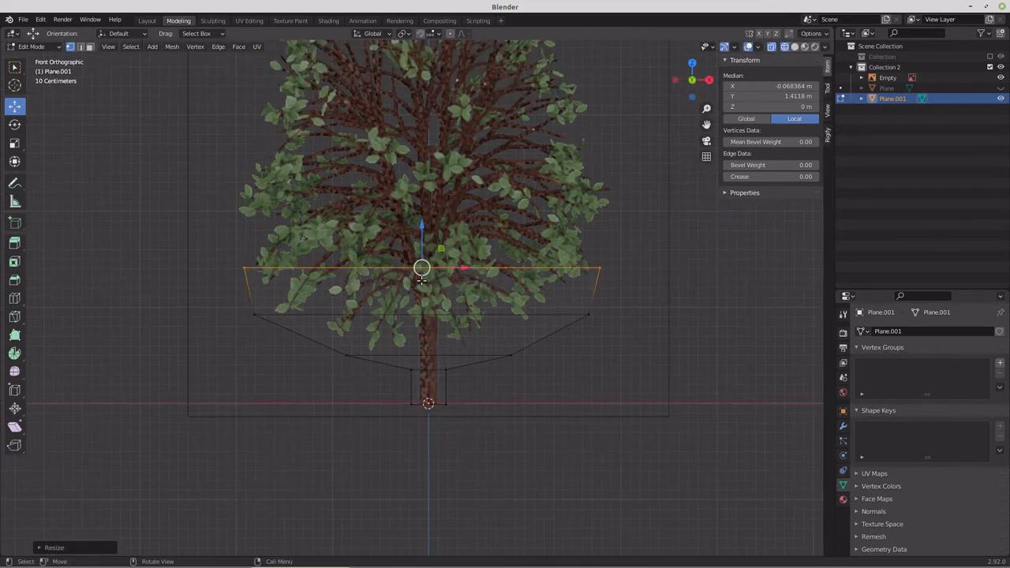
pyautogui.press('e')
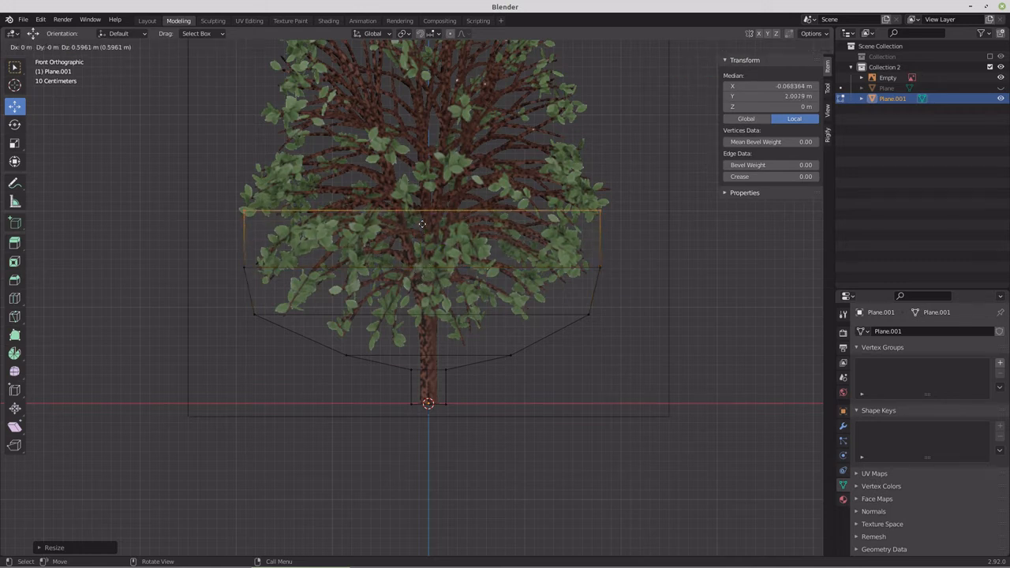
pyautogui.click(423, 225)
pyautogui.press('s')
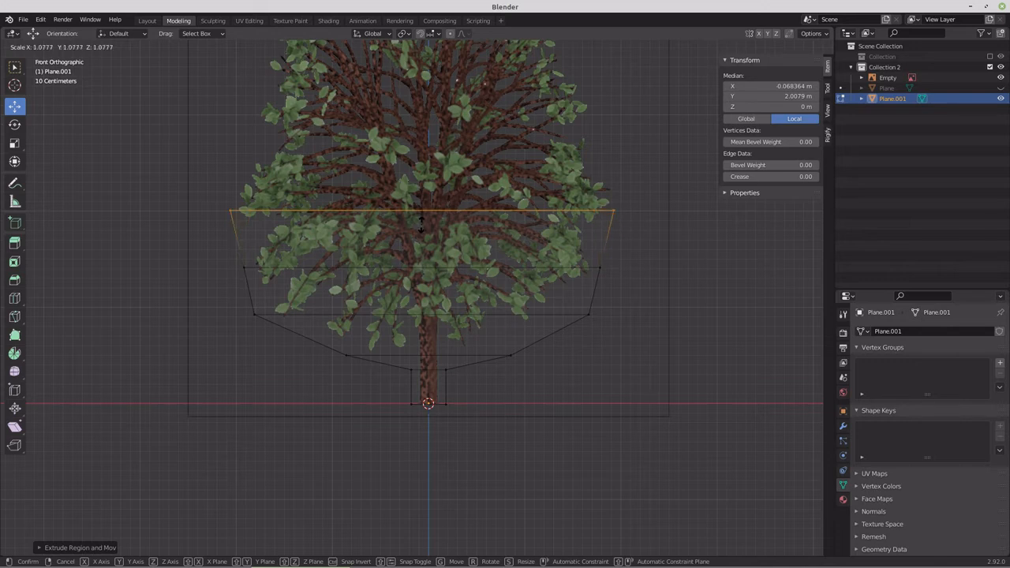
pyautogui.rightClick(421, 245)
pyautogui.press('s')
pyautogui.click(443, 361)
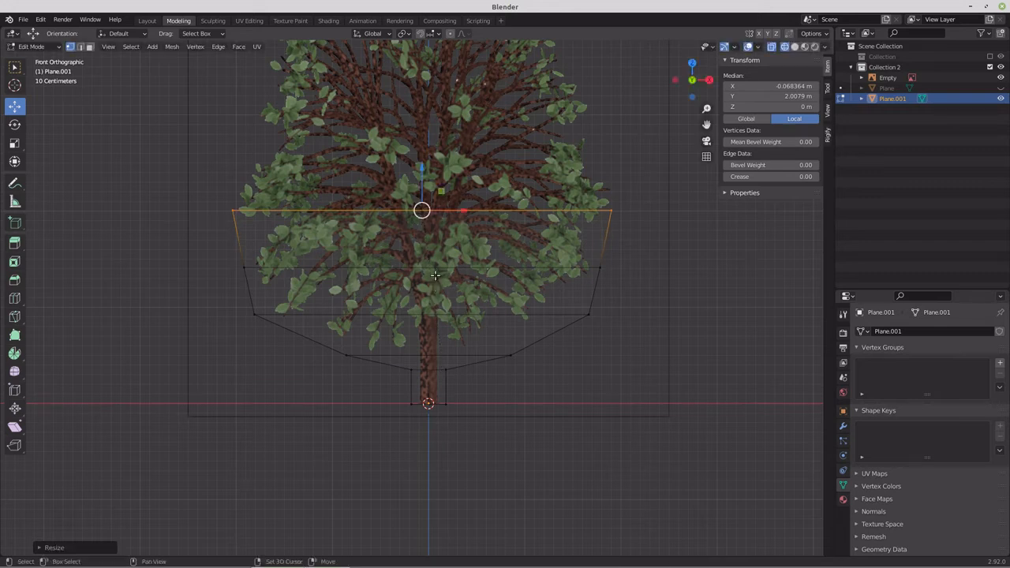
# Step: Extrude the top edge up about 0.41 m and slightly right, centring it on the trunk above the widest branches
pyautogui.keyDown('shift'); pyautogui.moveTo(435, 277); pyautogui.dragTo(441, 408, button='middle'); pyautogui.keyUp('shift')
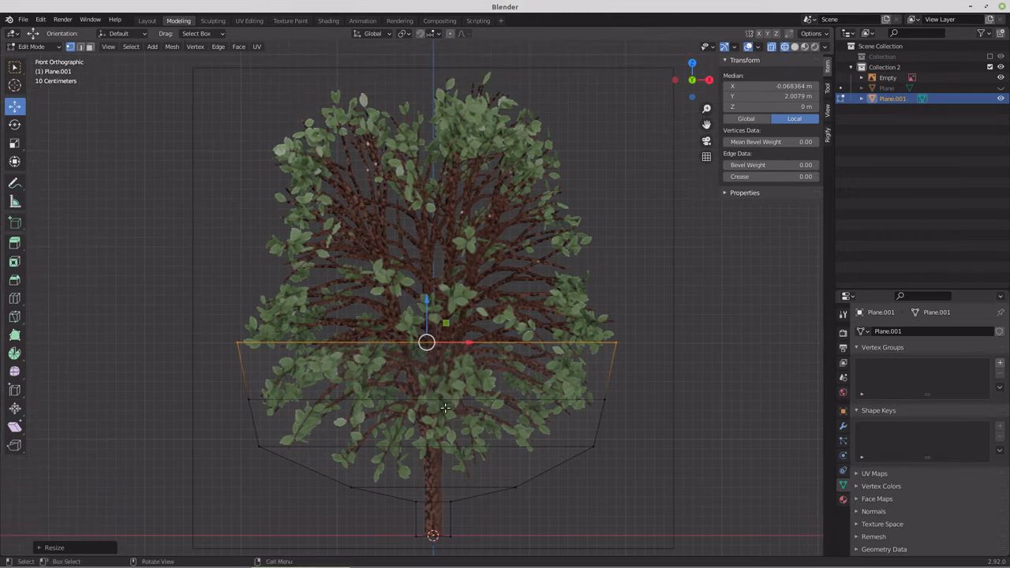
pyautogui.press('g')
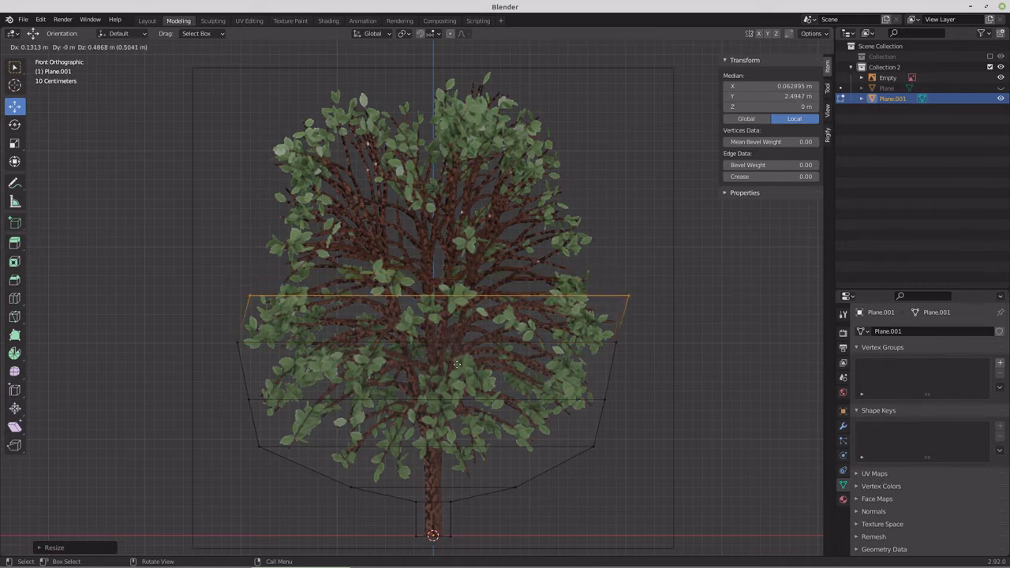
pyautogui.click(451, 367)
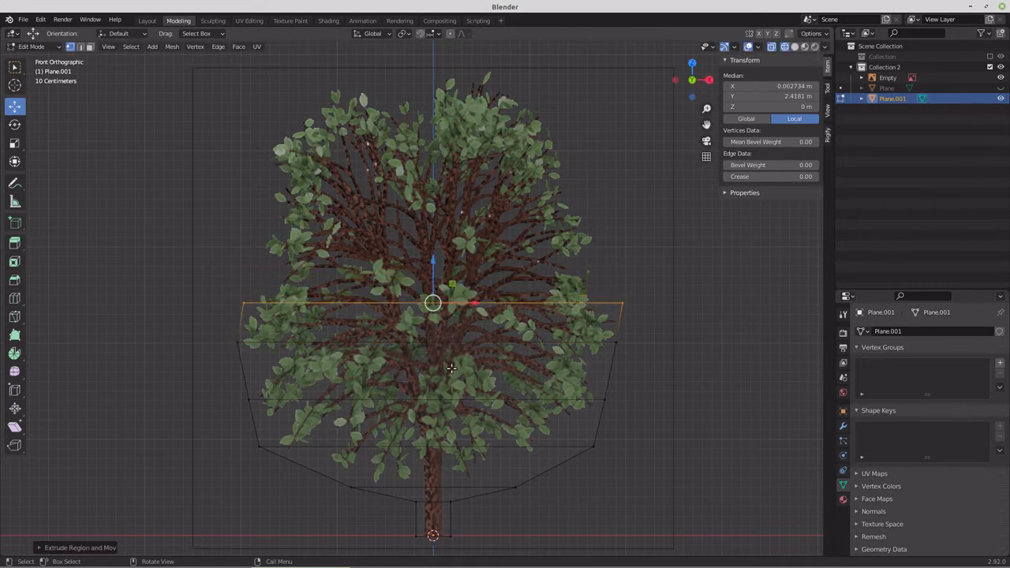
# Step: Extrude the top edge, narrow it to about 0.82, and raise it to the reference image's upper border to enclose the crown
pyautogui.press('e')
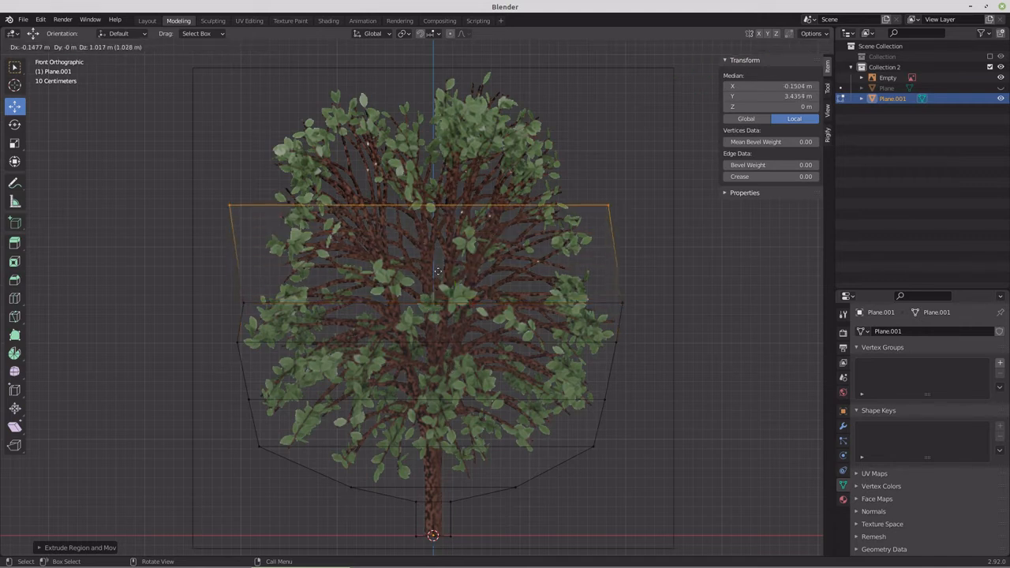
pyautogui.click(443, 215)
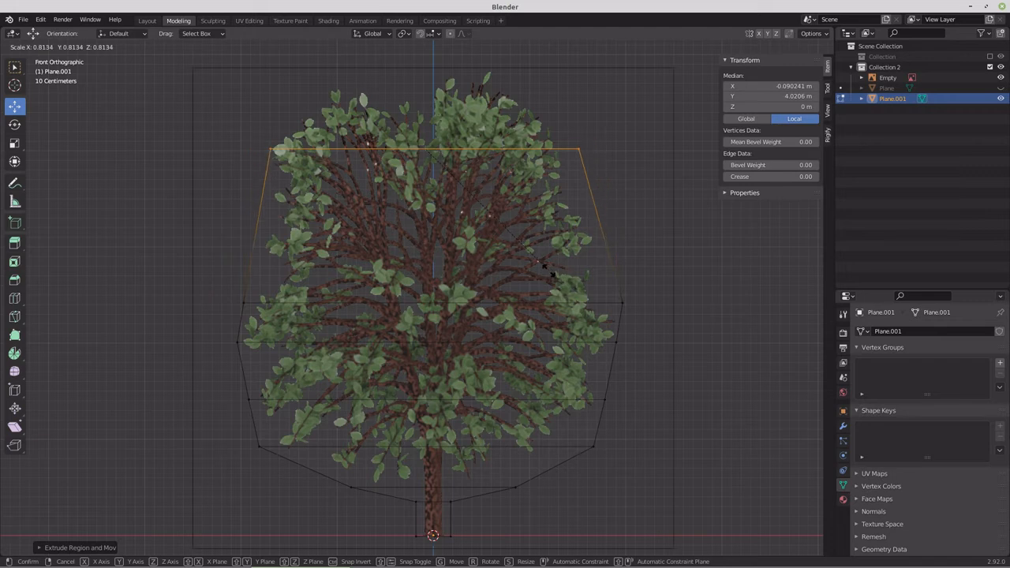
pyautogui.click(550, 271)
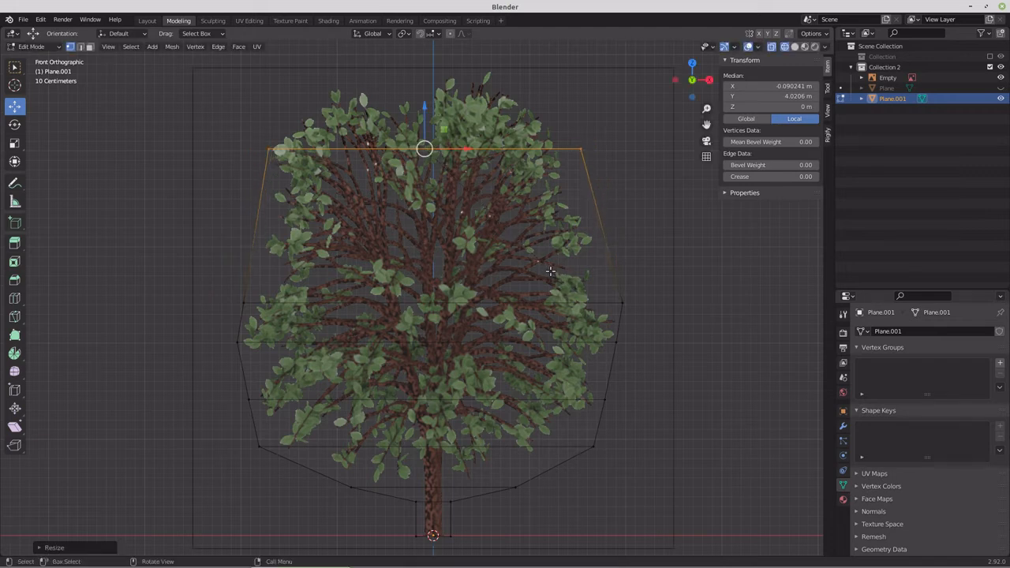
pyautogui.press('g')
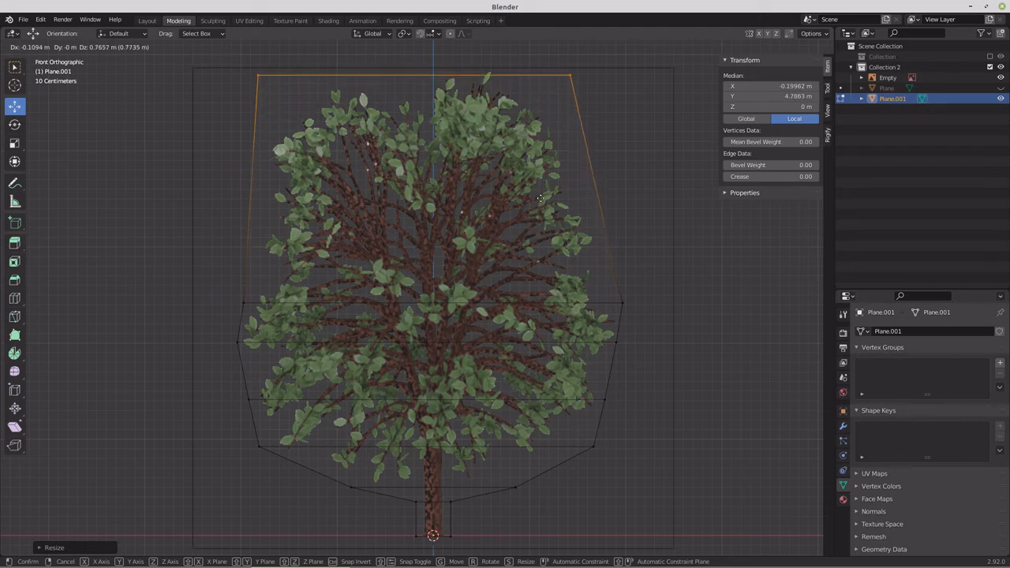
pyautogui.click(541, 191)
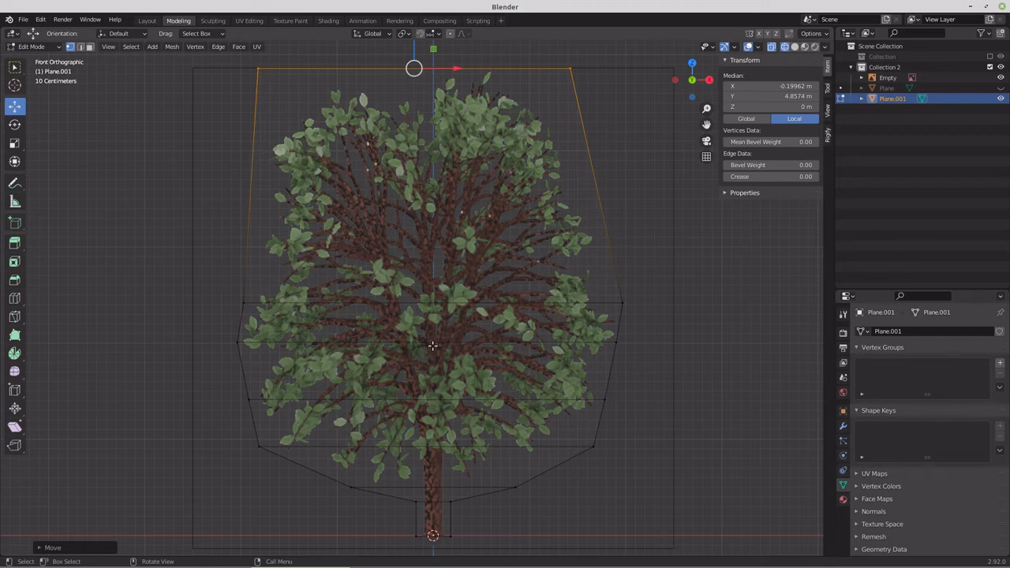
# Step: Project all of Plane.001's faces from the front view in UV Editing and shift the UVs by about -0.0148, 0.0519 over the tree image
pyautogui.click(253, 22)
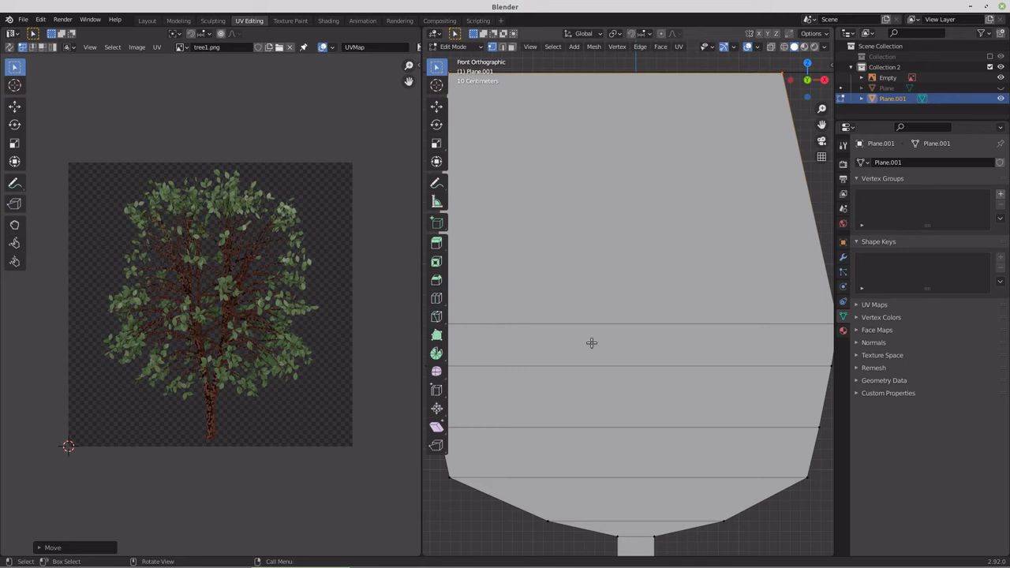
pyautogui.press('a')
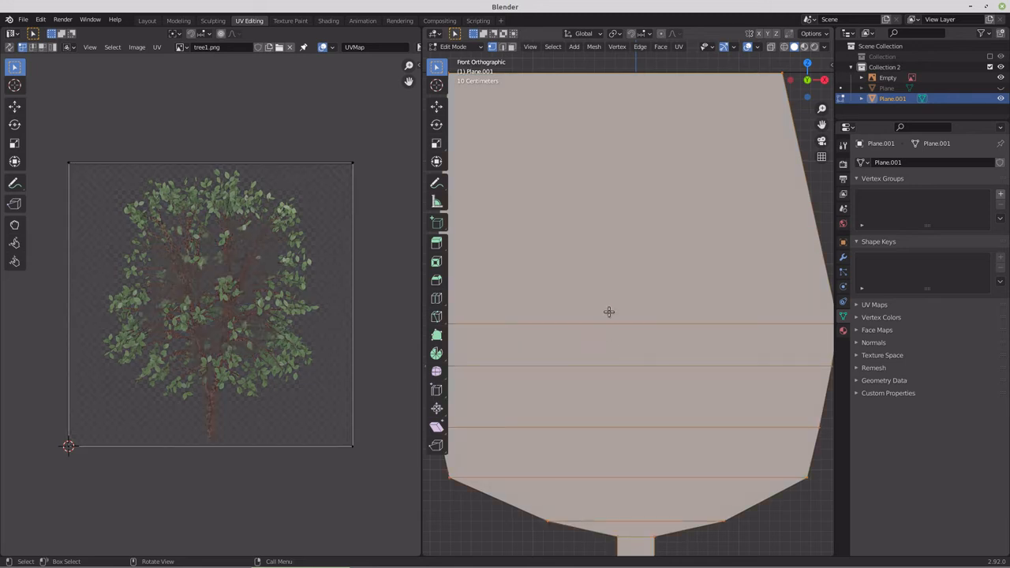
pyautogui.click(679, 46)
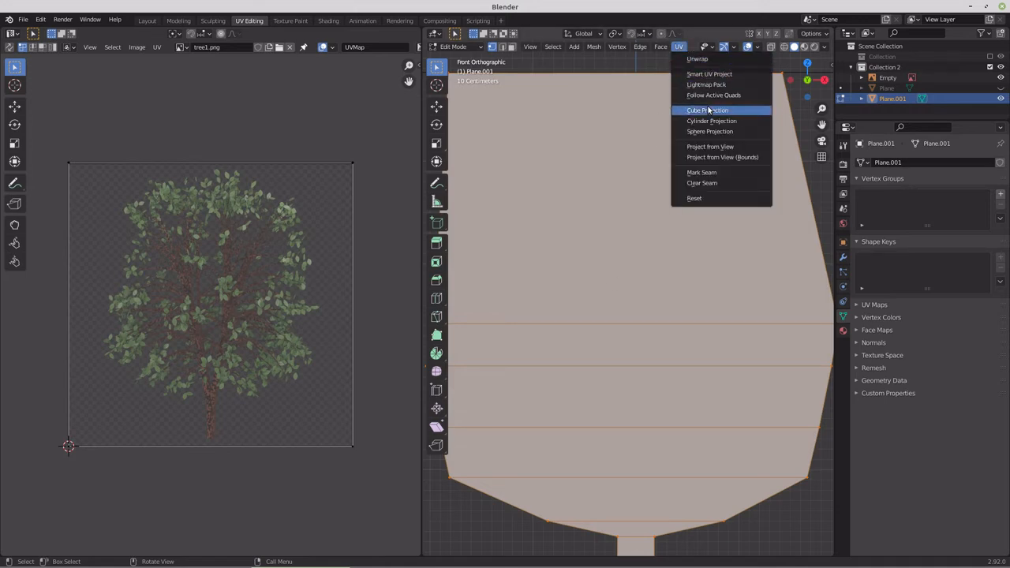
pyautogui.click(708, 147)
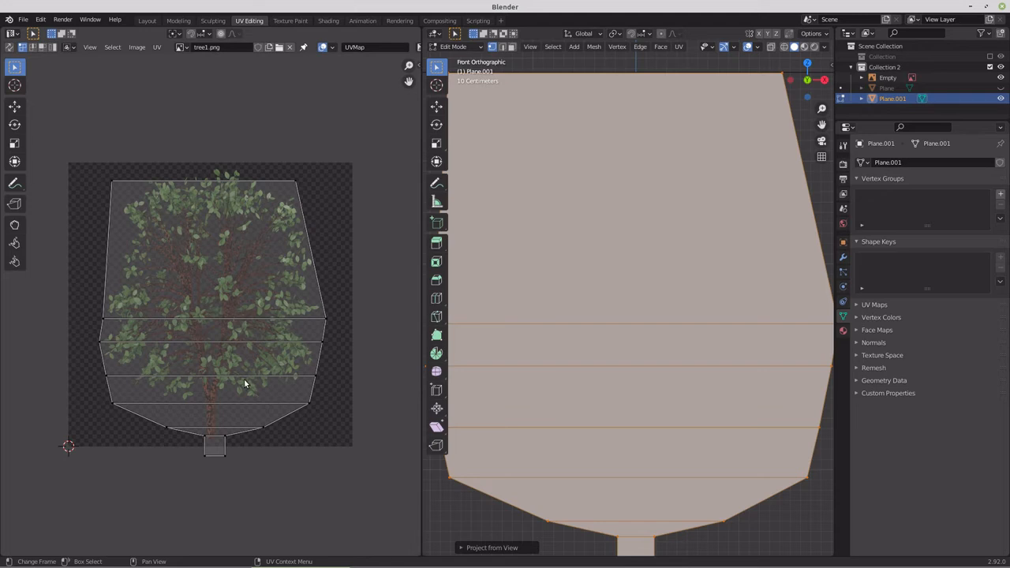
pyautogui.press('a')
pyautogui.press('g')
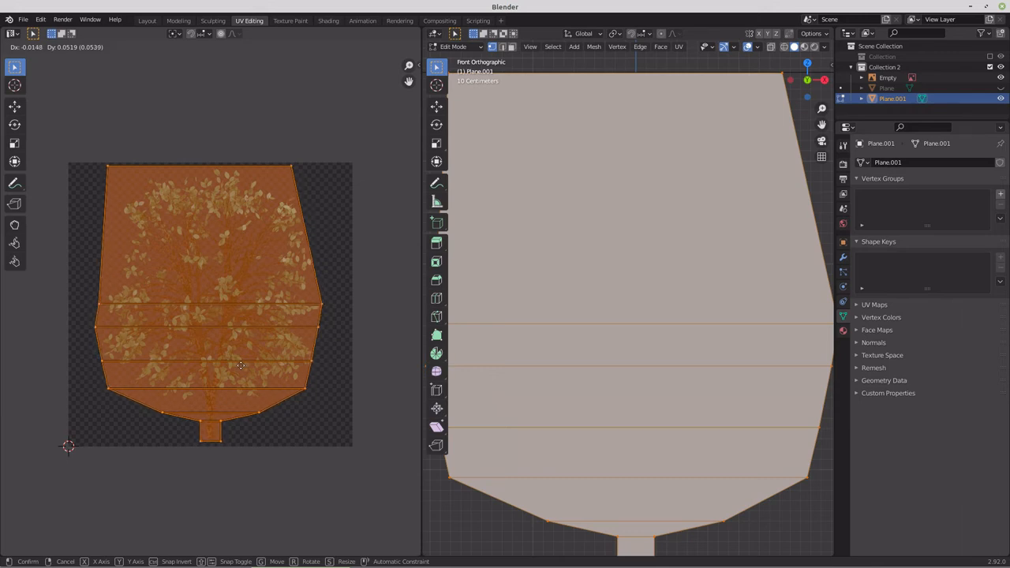
pyautogui.click(241, 365)
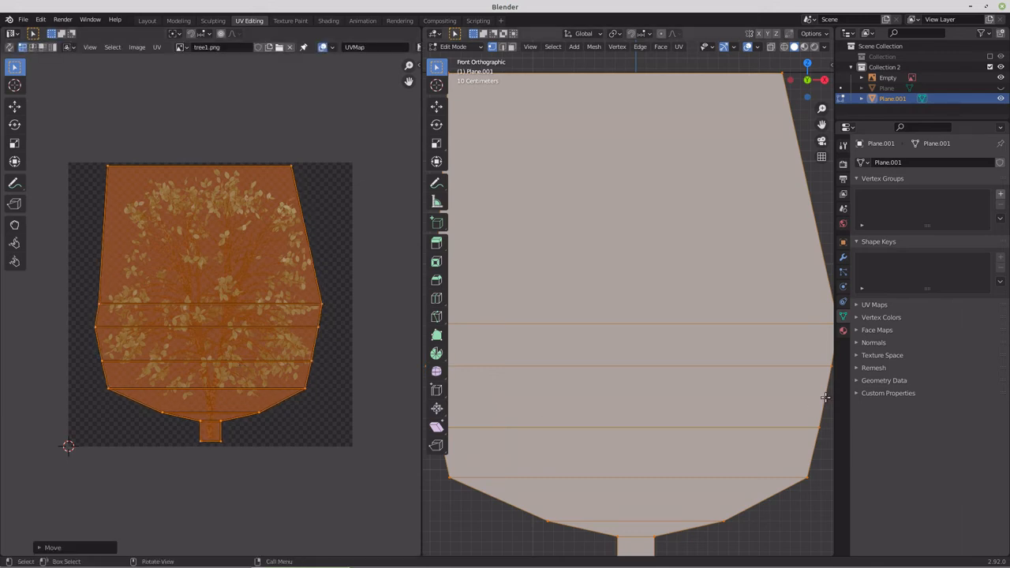
# Step: Give Plane.001 a new material with tree2.png as its base colour image texture and show it in Material Preview shading
pyautogui.click(843, 330)
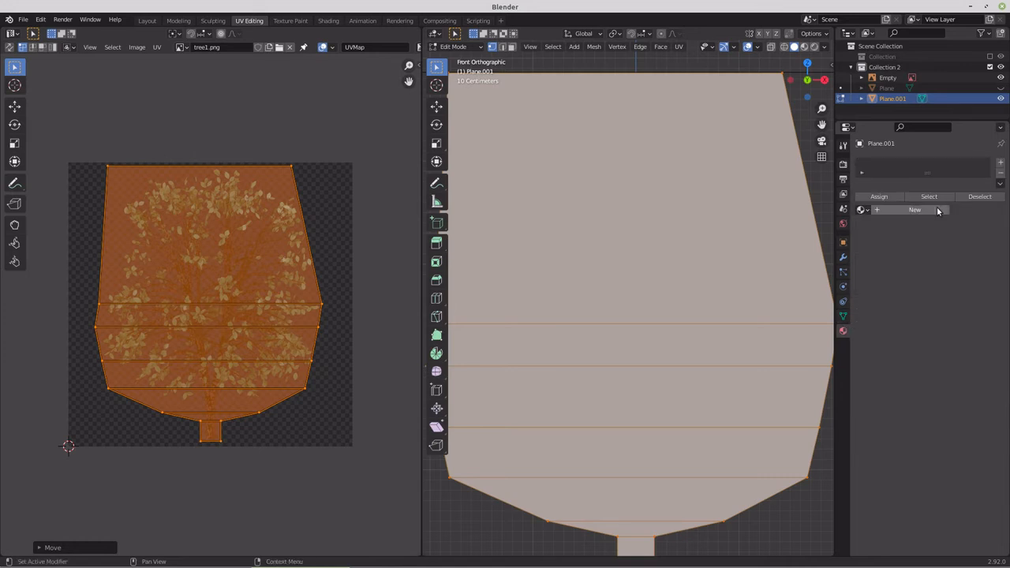
pyautogui.click(1001, 163)
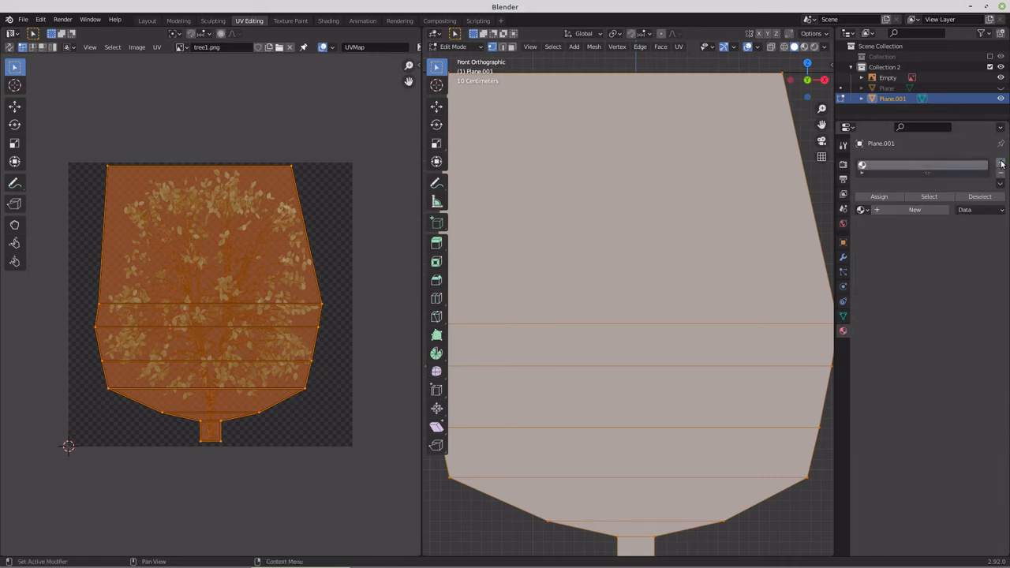
pyautogui.click(917, 210)
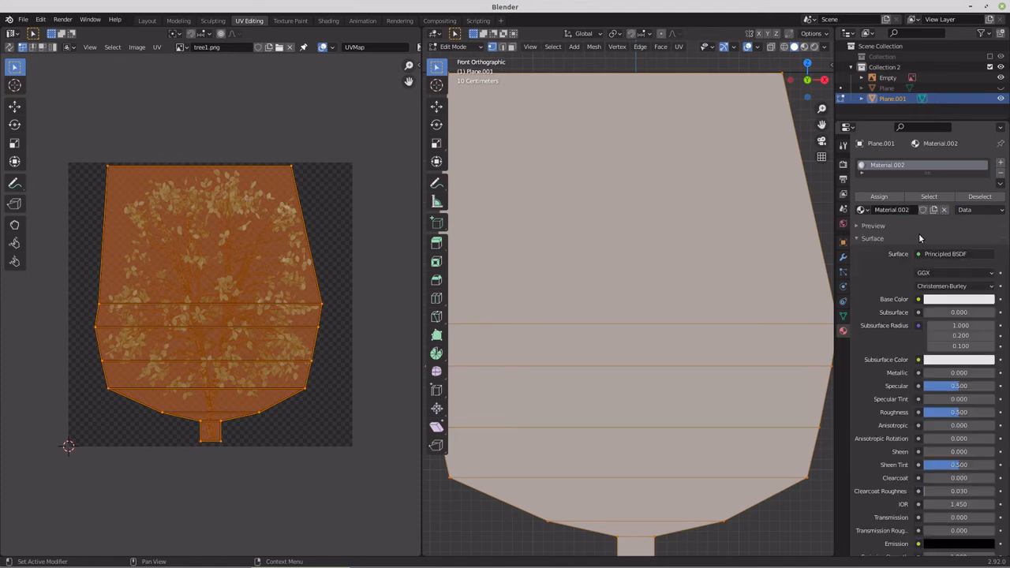
pyautogui.click(918, 299)
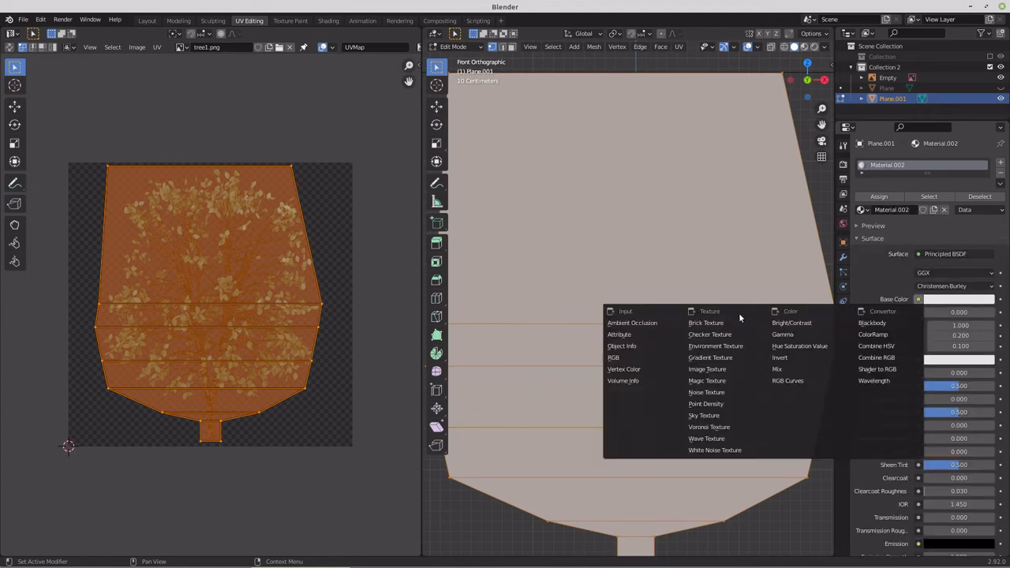
pyautogui.click(725, 371)
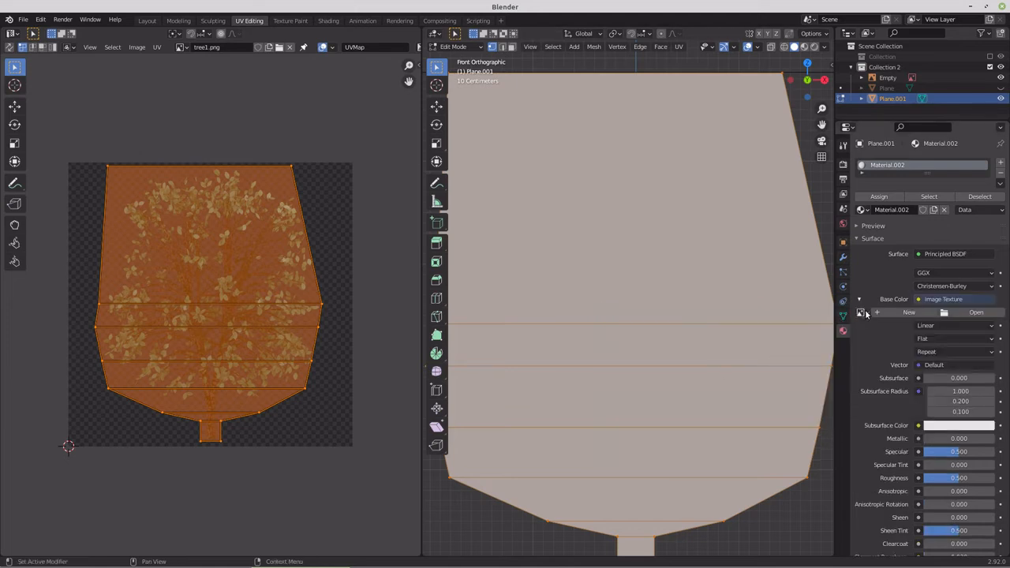
pyautogui.click(863, 312)
pyautogui.click(880, 358)
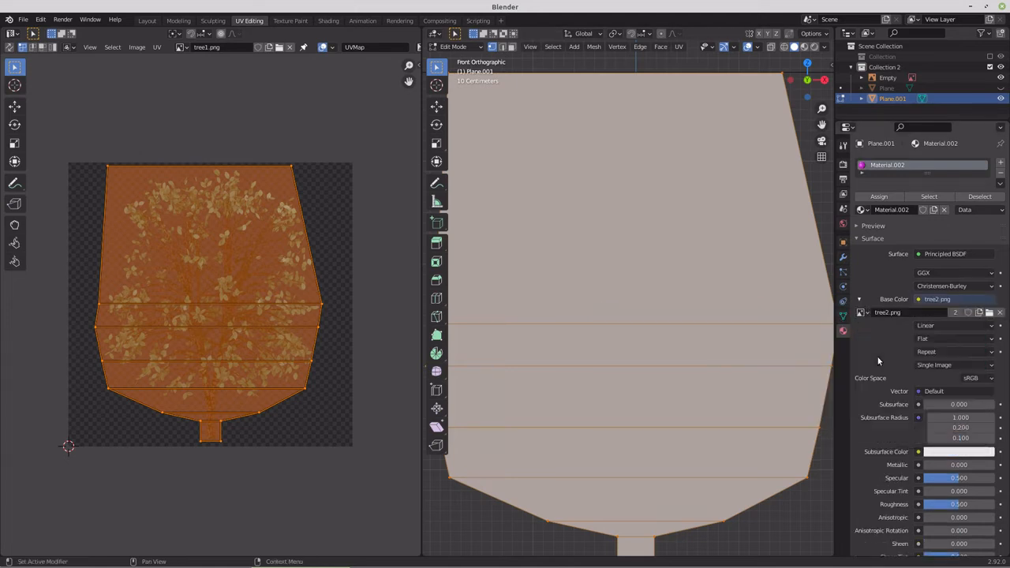
pyautogui.click(804, 47)
pyautogui.scroll(-3, 729, 204)
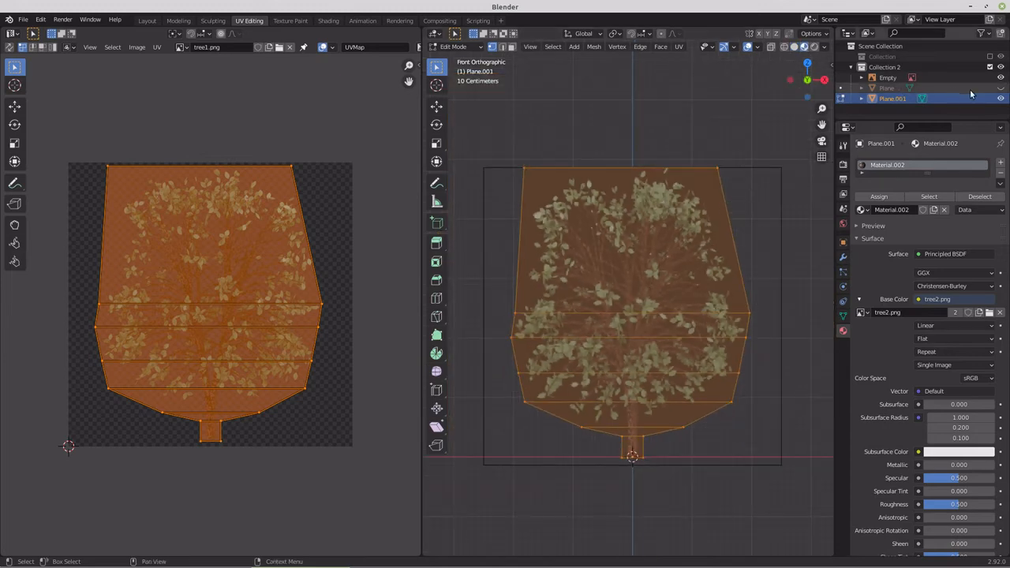
# Step: Unhide the first tree mesh, Plane, and open it in Edit Mode in place of Plane.001
pyautogui.click(1001, 89)
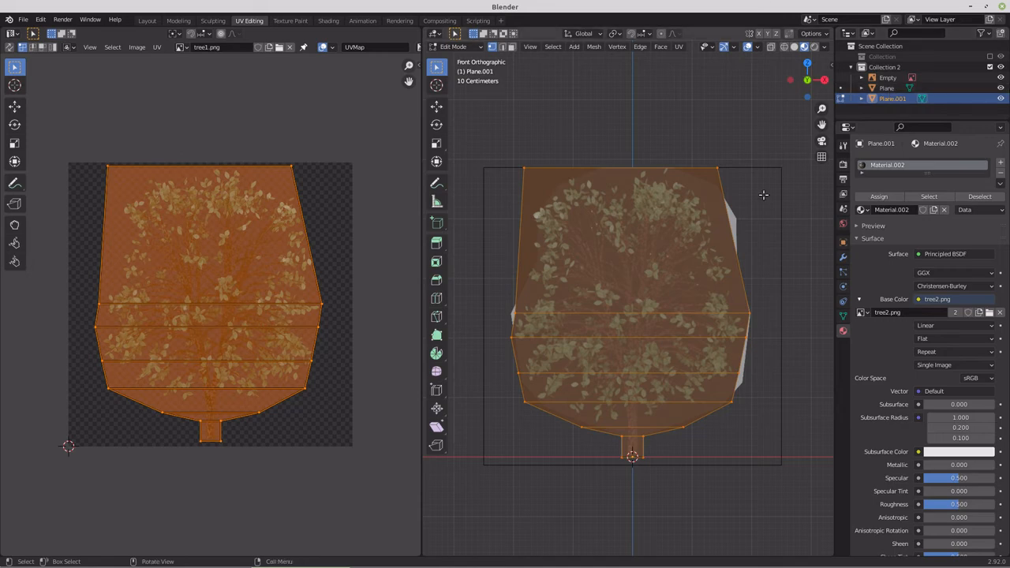
pyautogui.press('Tab')
pyautogui.click(732, 227)
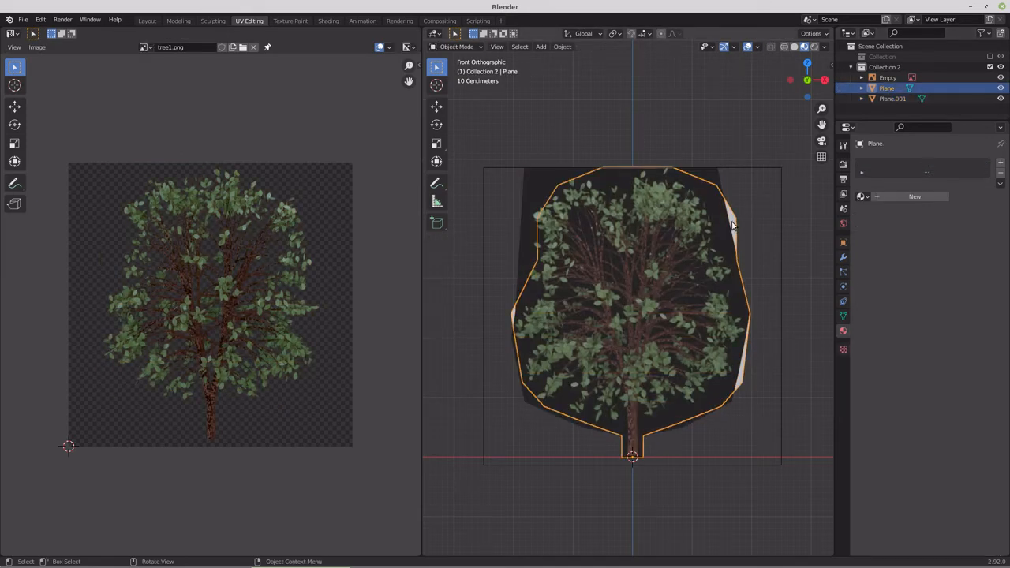
pyautogui.press('Tab')
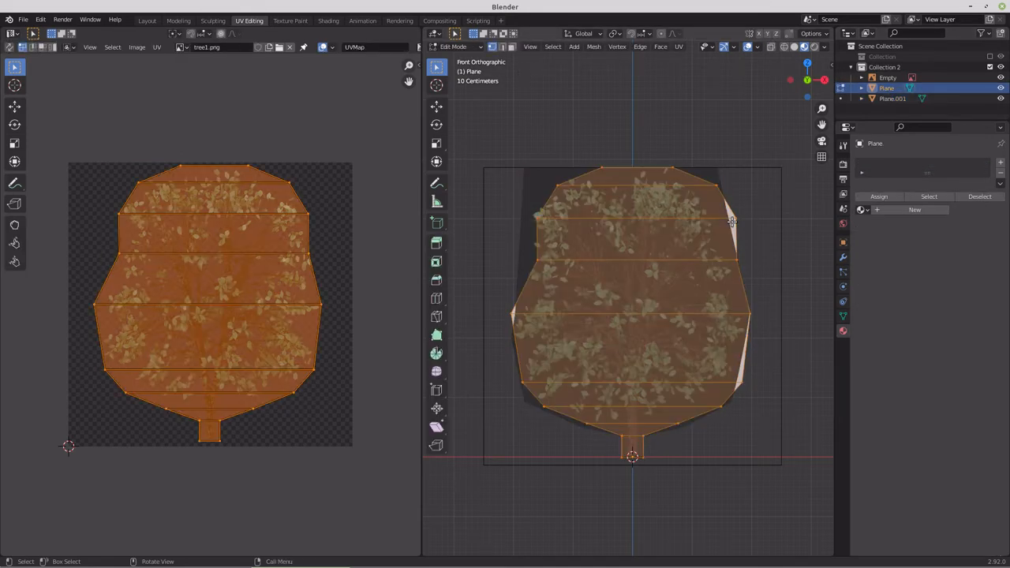
pyautogui.click(181, 47)
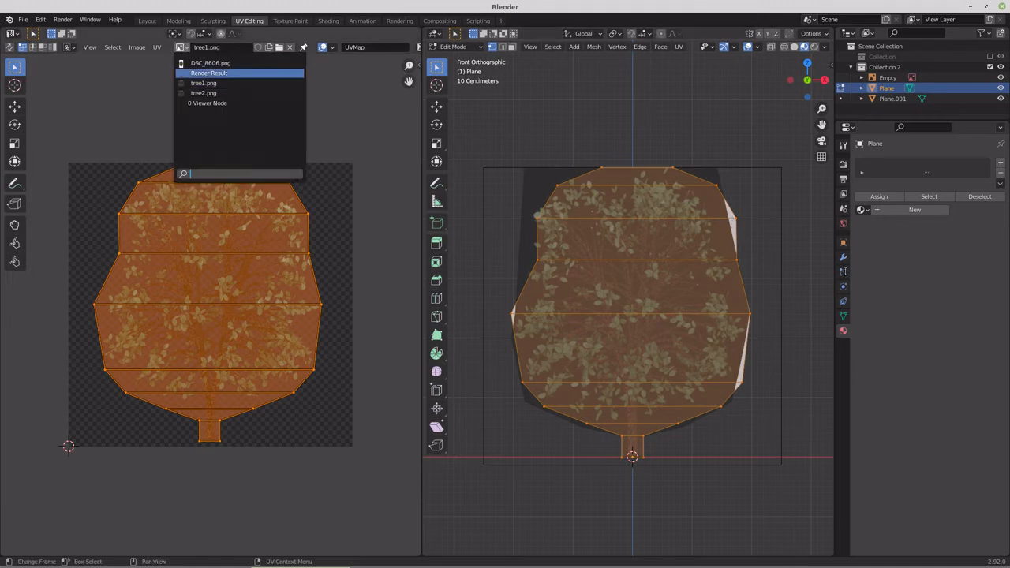
# Step: Give Plane a new material with an image texture as its base colour, using tree1.png
pyautogui.click(909, 209)
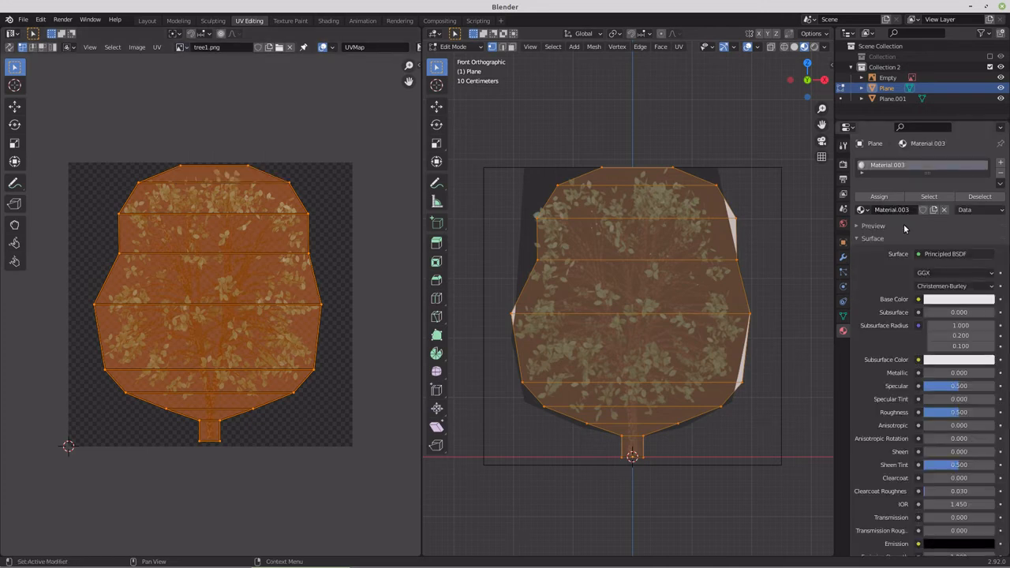
pyautogui.click(919, 299)
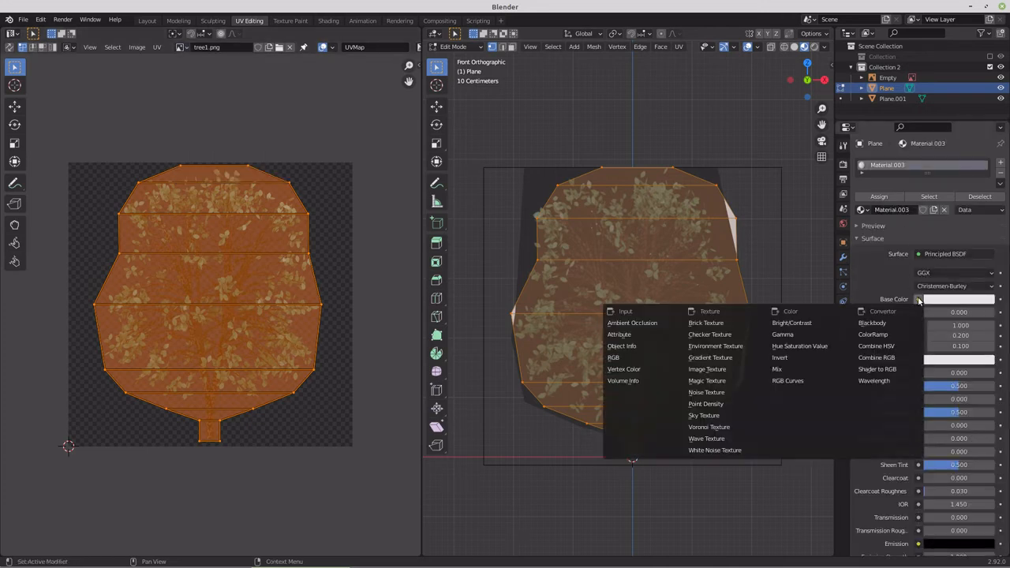
pyautogui.click(708, 370)
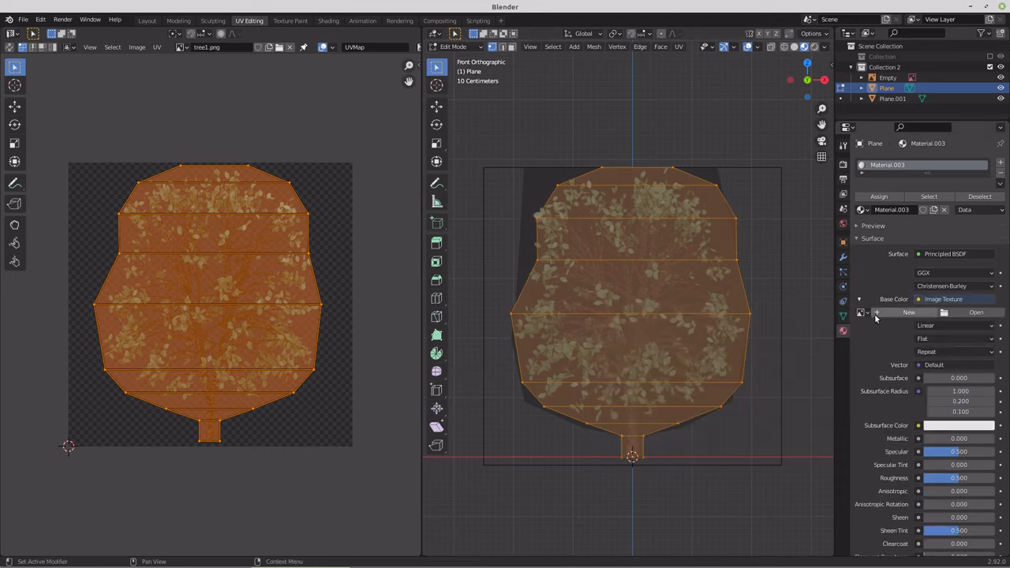
pyautogui.click(862, 313)
pyautogui.click(883, 348)
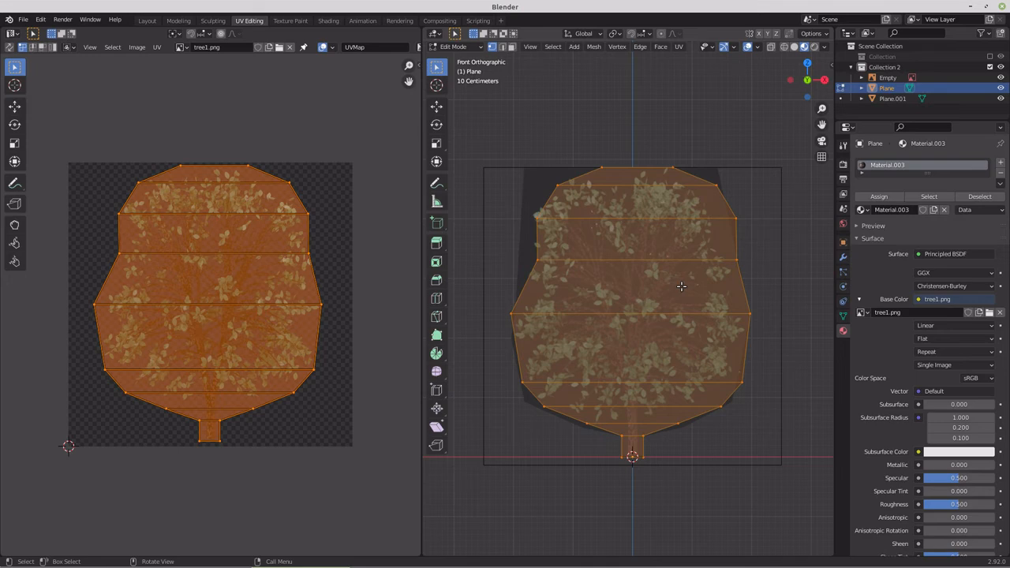
# Step: Rotate Plane's whole mesh 90 degrees in top view in the Modeling workspace so it crosses Plane.001
pyautogui.click(178, 20)
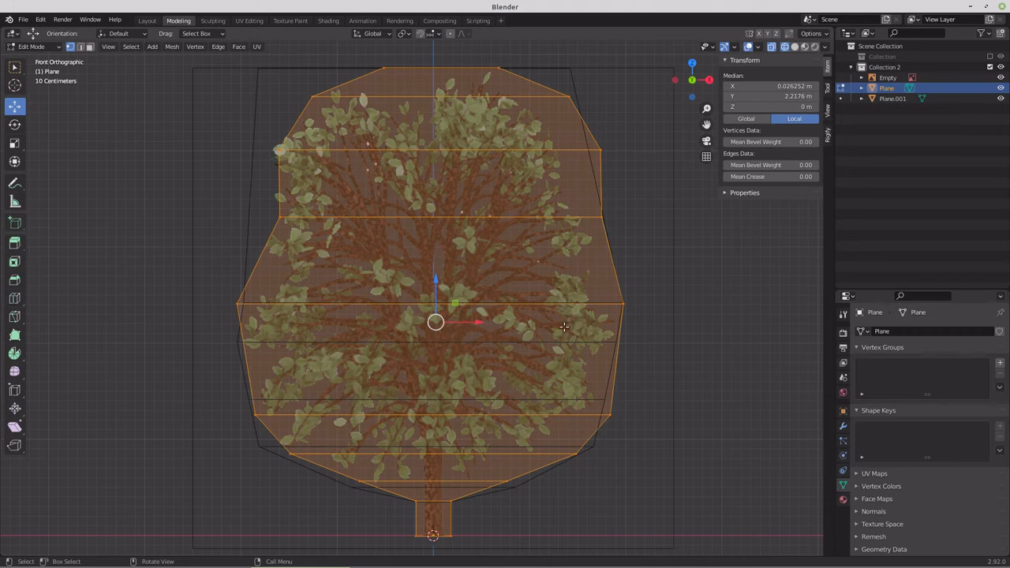
pyautogui.press('KP_7')
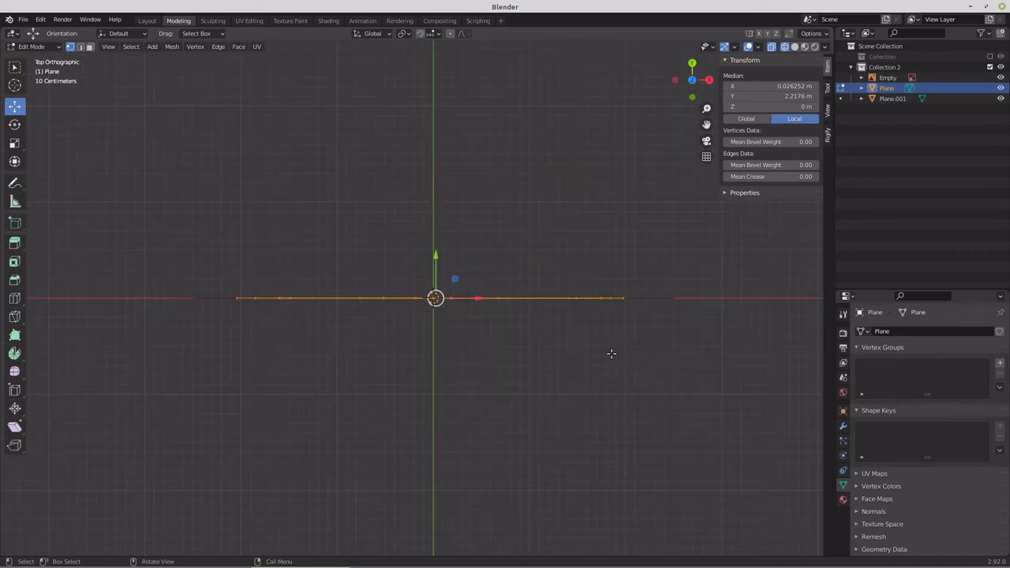
pyautogui.write('r')
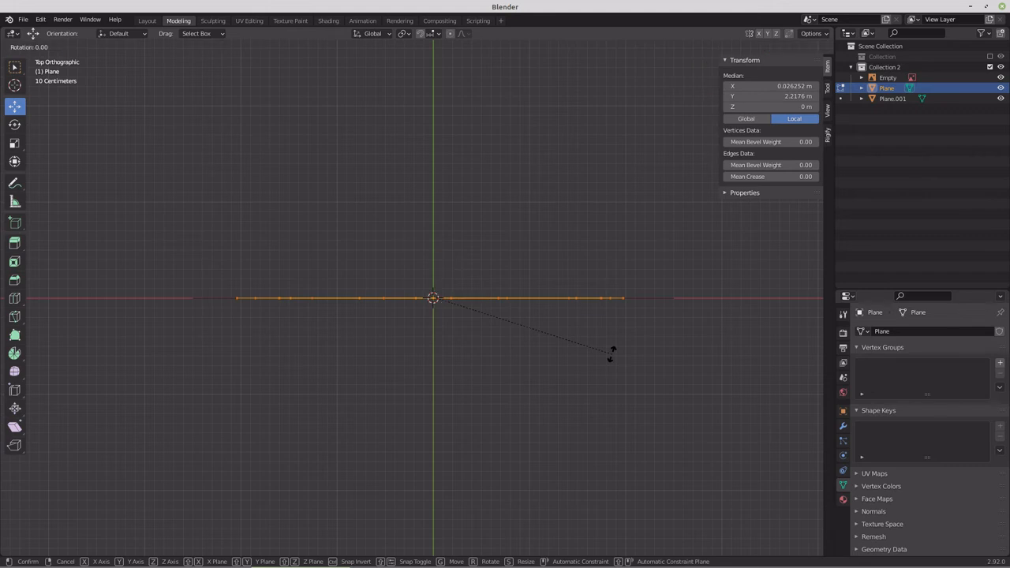
pyautogui.write('90')
pyautogui.press('Return')
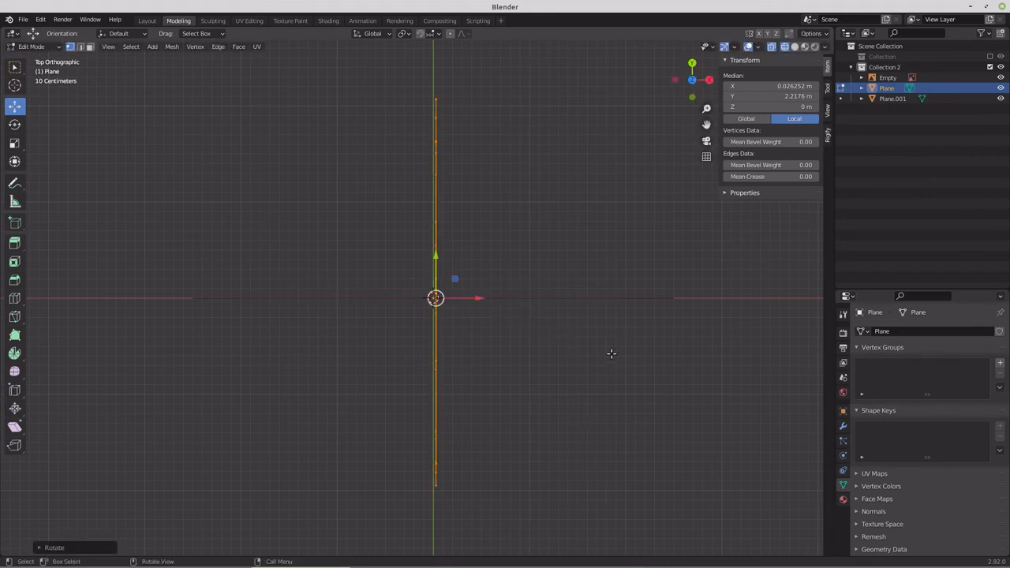
pyautogui.press('KP_1')
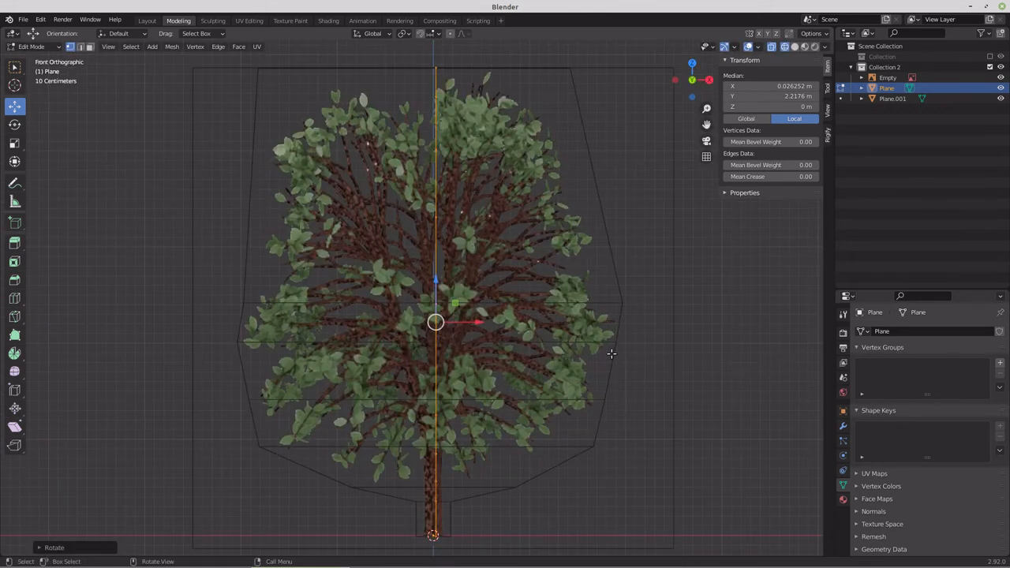
# Step: Delete the Empty that holds the tree reference image, including its hierarchy
pyautogui.moveTo(612, 354); pyautogui.dragTo(562, 360, button='middle')
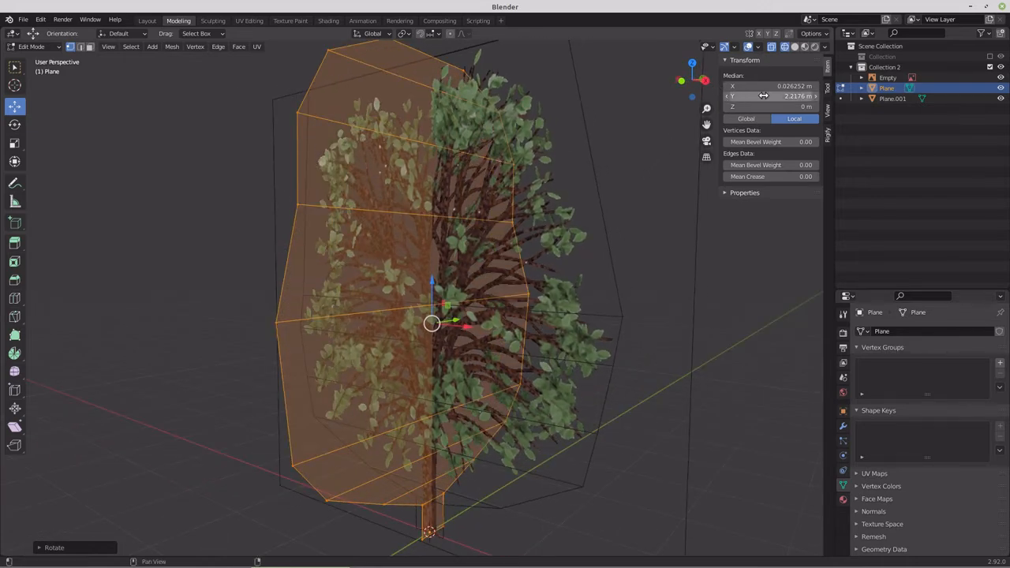
pyautogui.click(887, 77)
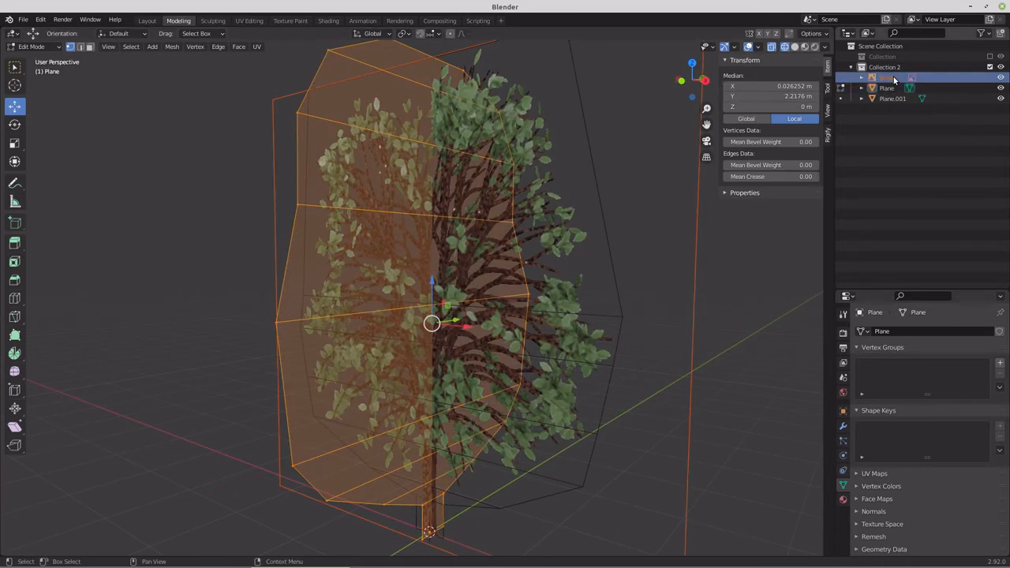
pyautogui.rightClick(895, 80)
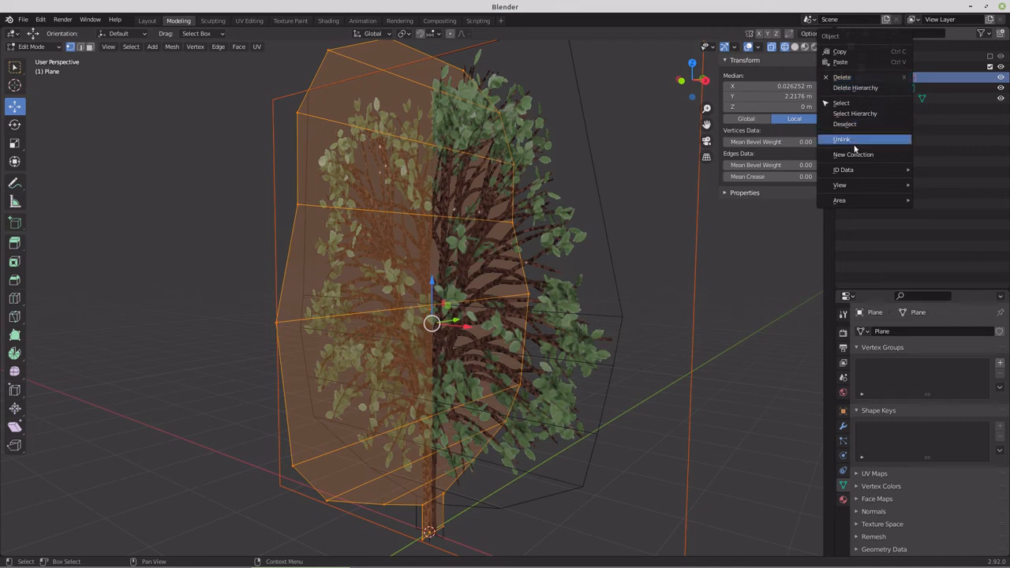
pyautogui.click(856, 88)
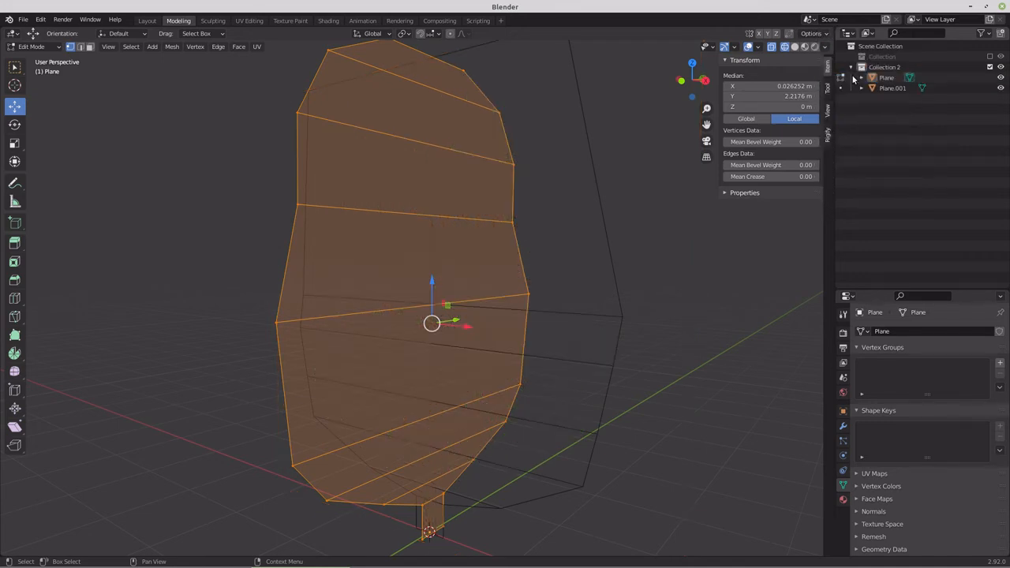
# Step: Show the two crossed tree planes with their textures in Material Preview shading
pyautogui.click(804, 46)
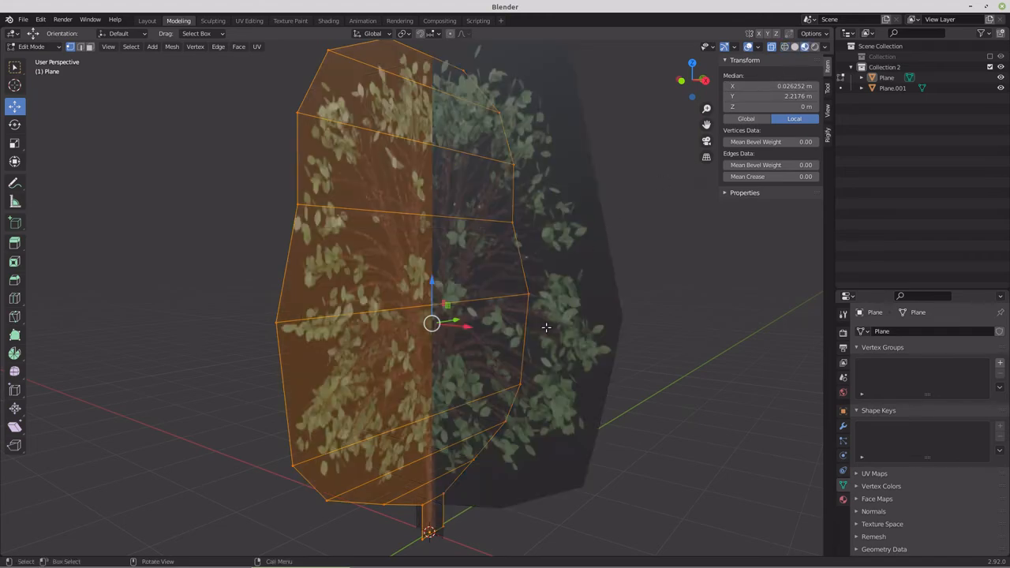
pyautogui.moveTo(546, 329); pyautogui.dragTo(520, 345, button='middle')
pyautogui.scroll(-2, 519, 345)
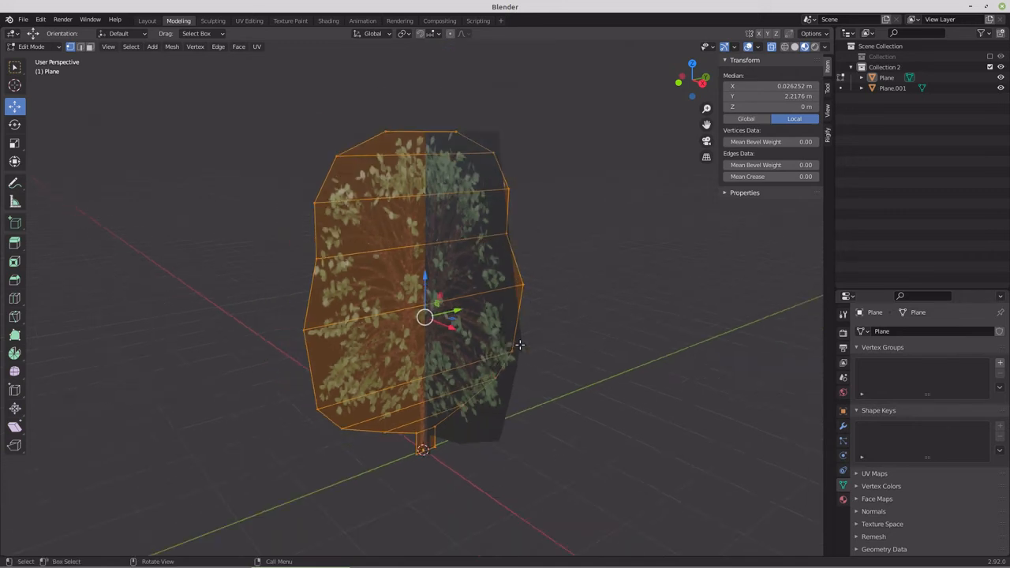
# Step: Join the two crossed tree planes, Plane and Plane.001, into a single object
pyautogui.press('Tab')
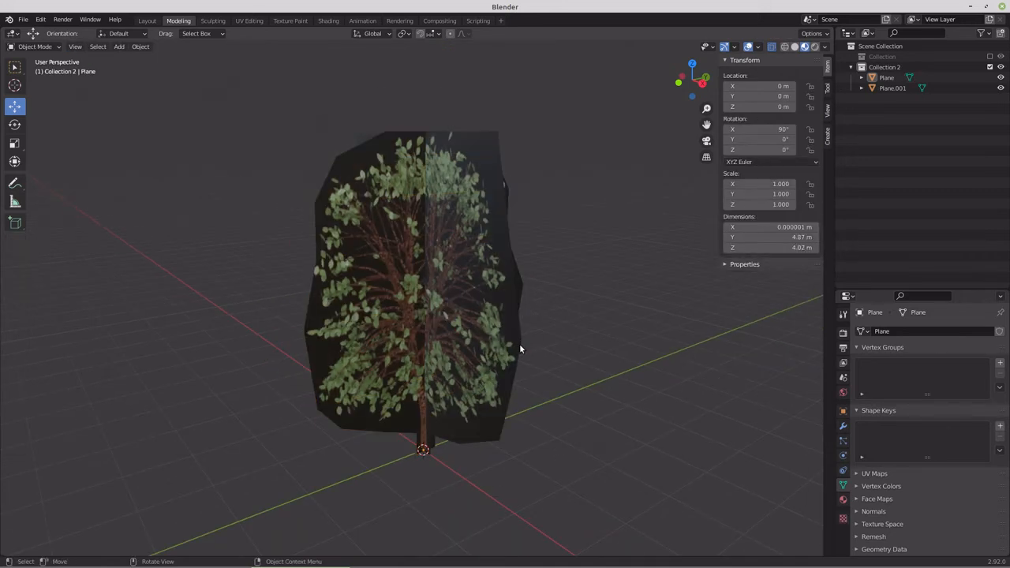
pyautogui.click(390, 325)
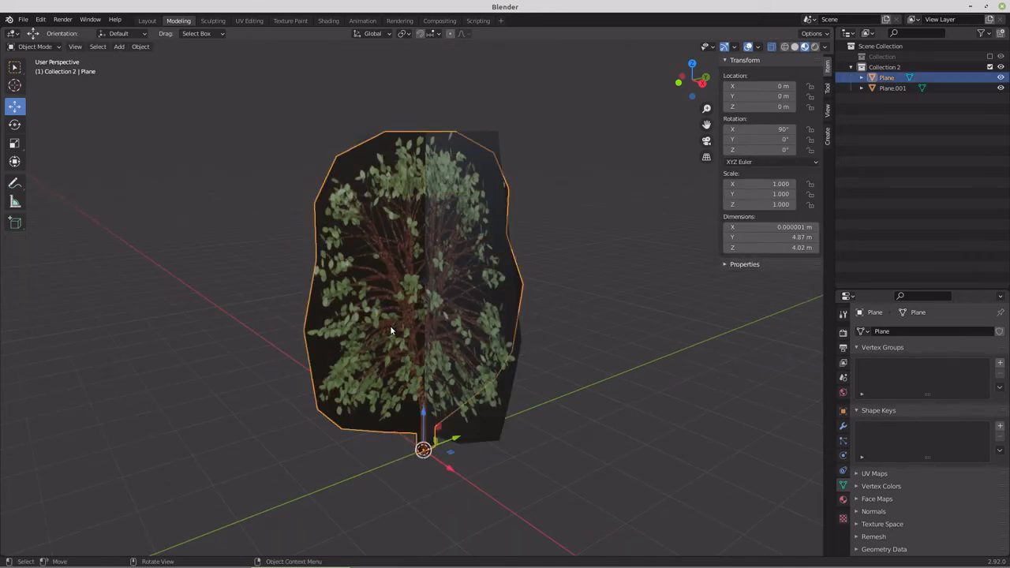
pyautogui.keyDown('shift'); pyautogui.click(458, 352); pyautogui.keyUp('shift')
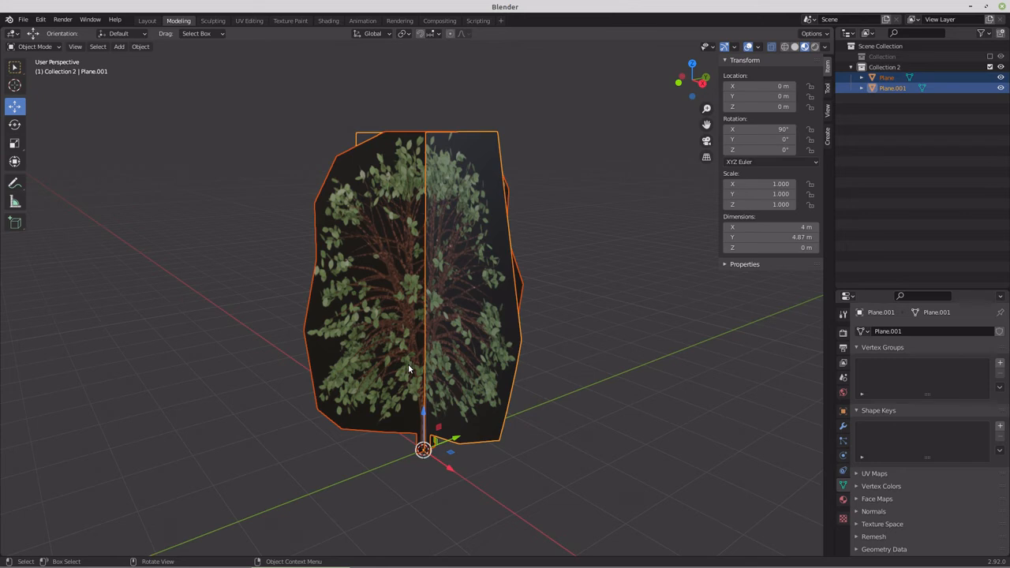
pyautogui.hotkey('ctrl', 'j')
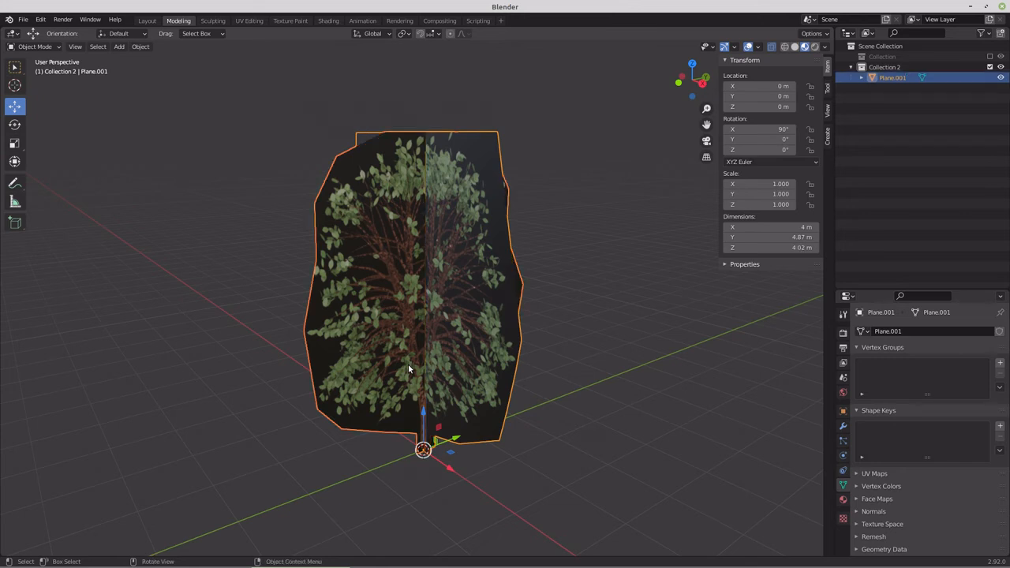
# Step: Duplicate the joined tree's whole mesh in top view and rotate the copy 45 degrees, keeping it in place
pyautogui.press('Tab')
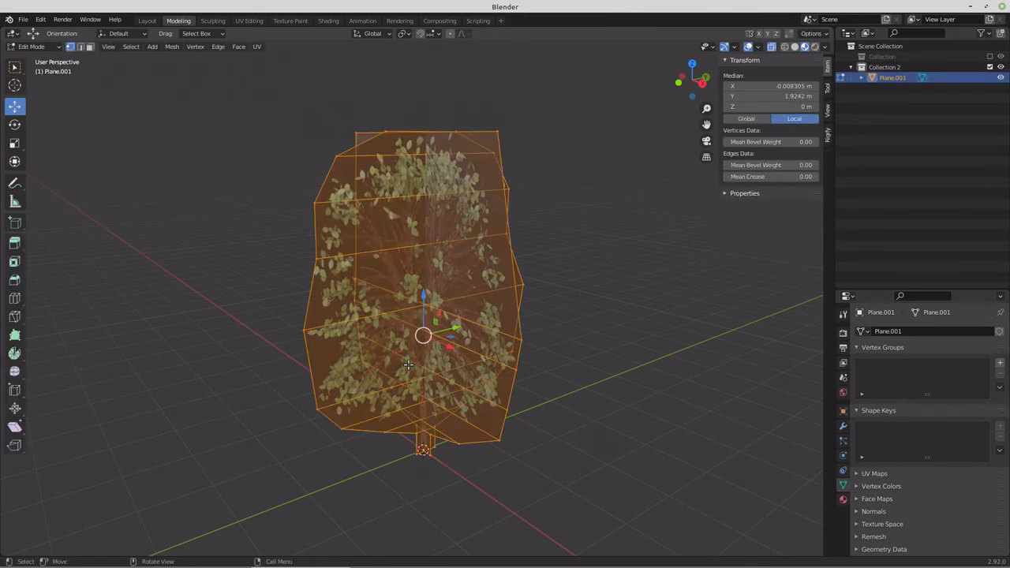
pyautogui.press('KP_7')
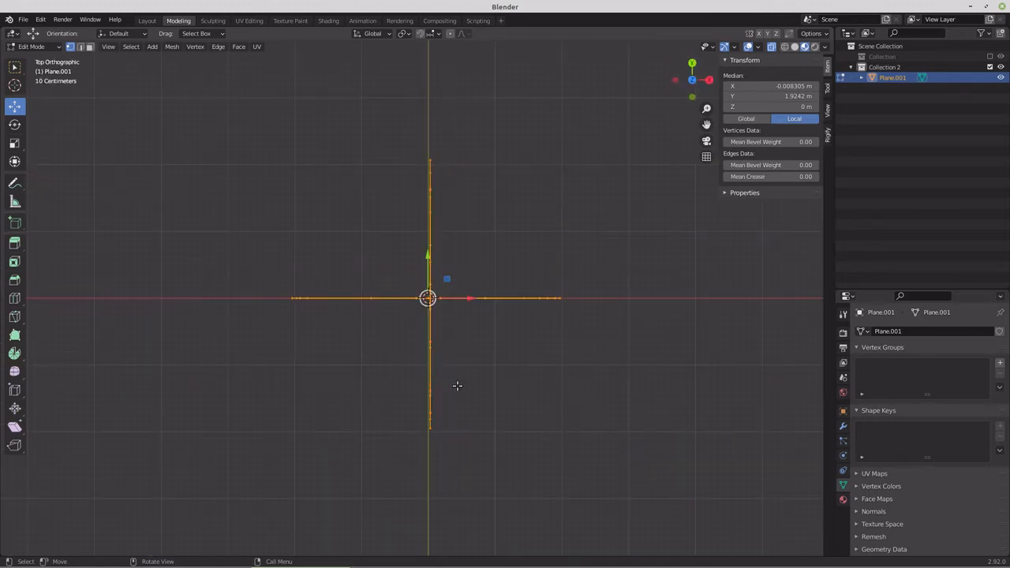
pyautogui.press('shift')
pyautogui.press('g')
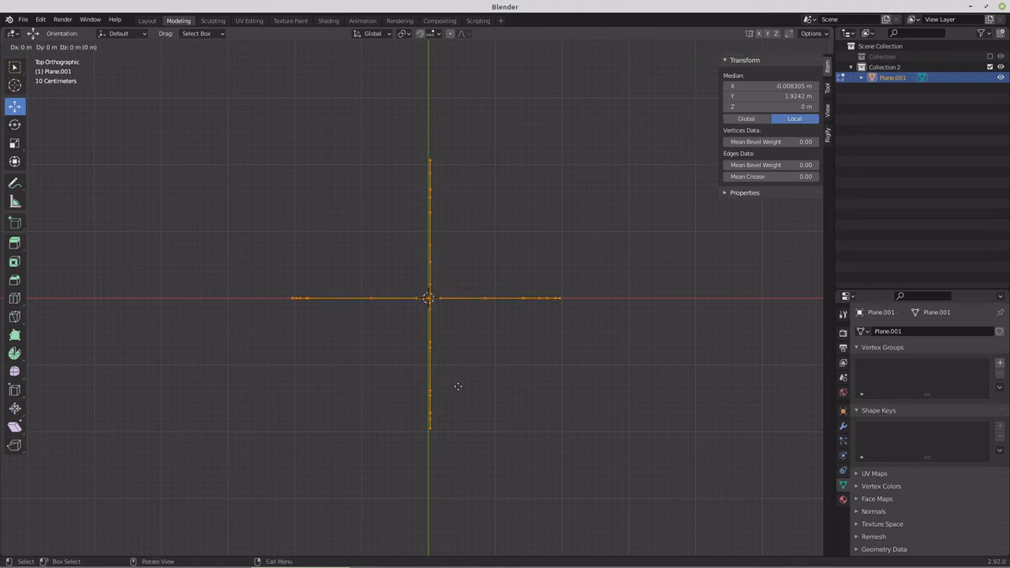
pyautogui.write('r45')
pyautogui.press('Return')
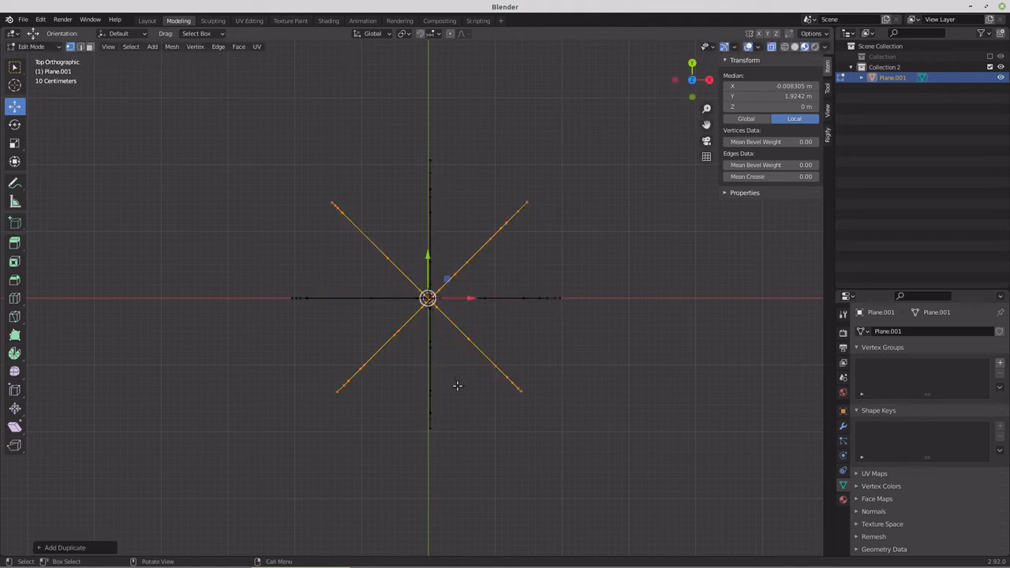
pyautogui.moveTo(458, 405); pyautogui.dragTo(481, 356, button='middle')
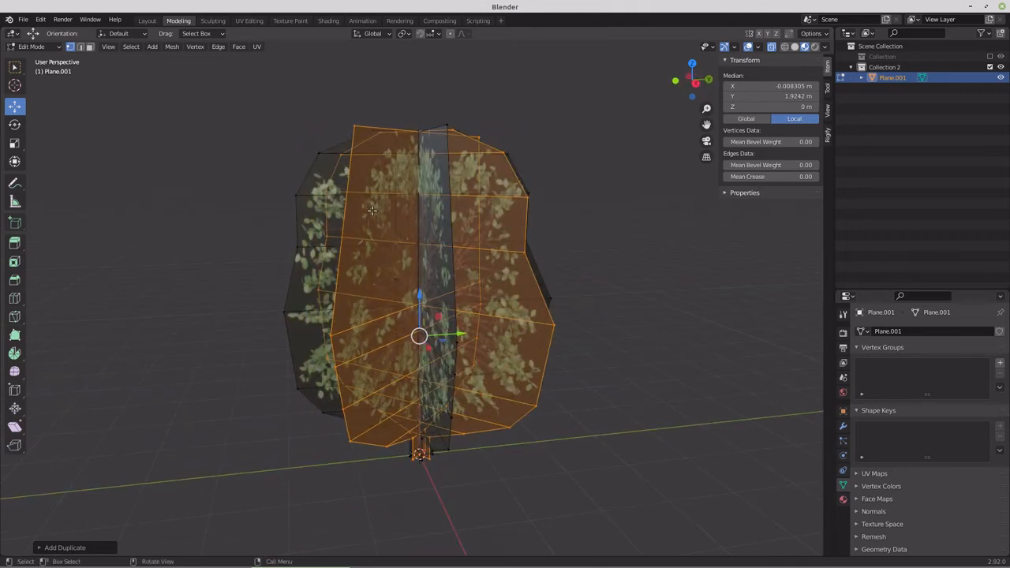
pyautogui.press('Tab')
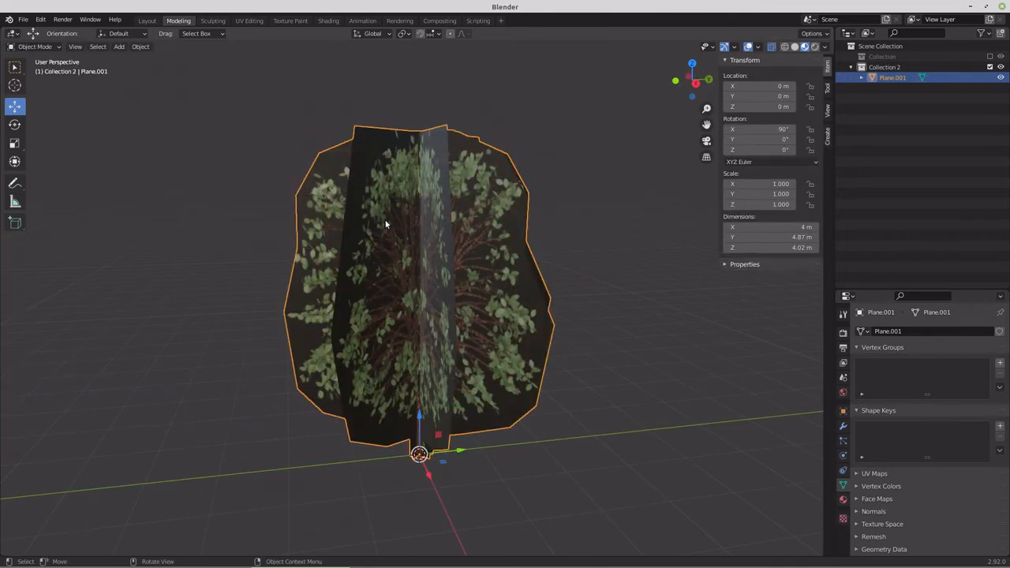
# Step: Copy the finished tree object and open the recent file Abrams_Maps.blend in a second Blender window
pyautogui.press('ctrl')
pyautogui.hotkey('ctrl', 'c')
pyautogui.moveTo(413, 566)
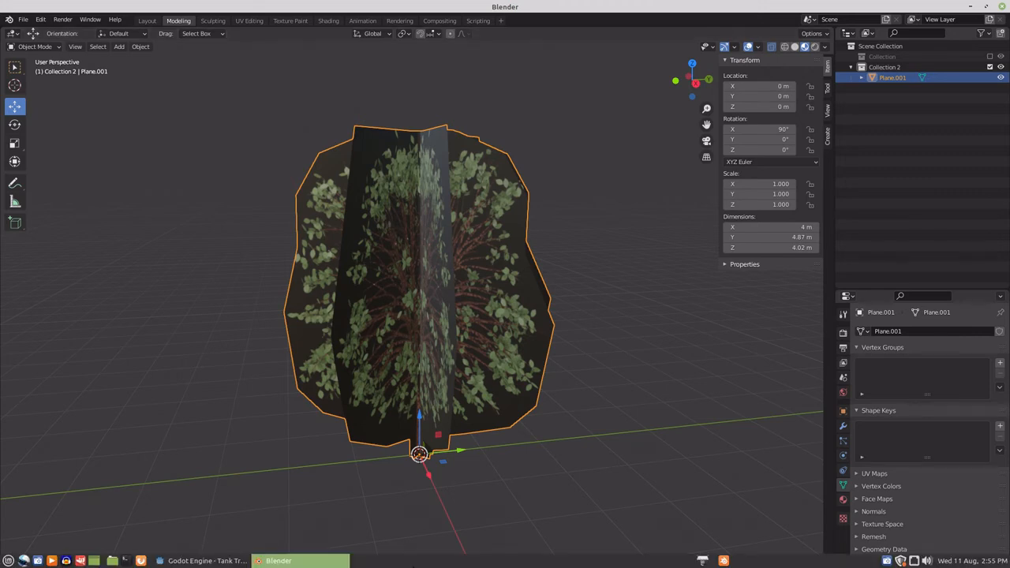
pyautogui.click(724, 560)
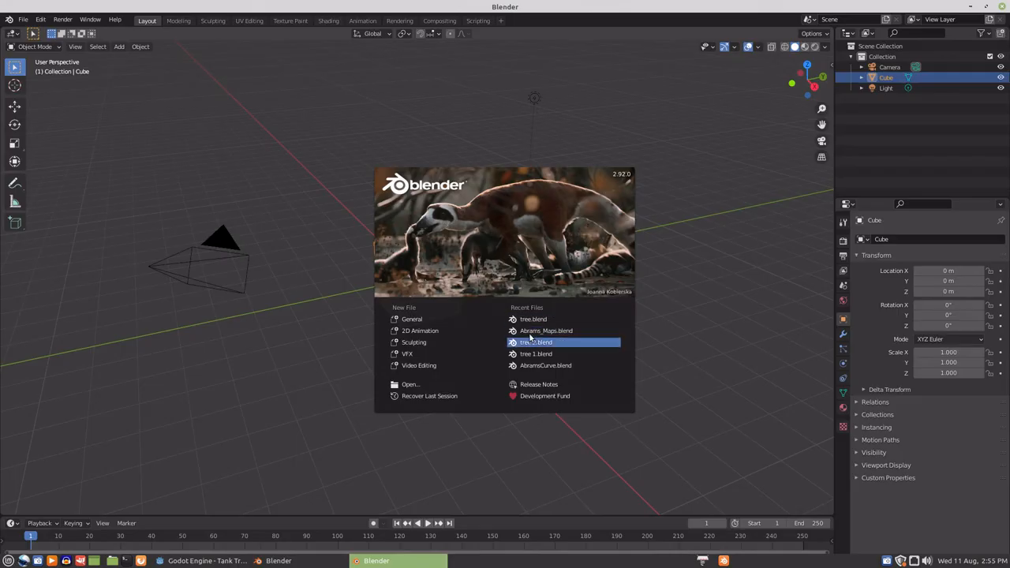
pyautogui.click(530, 332)
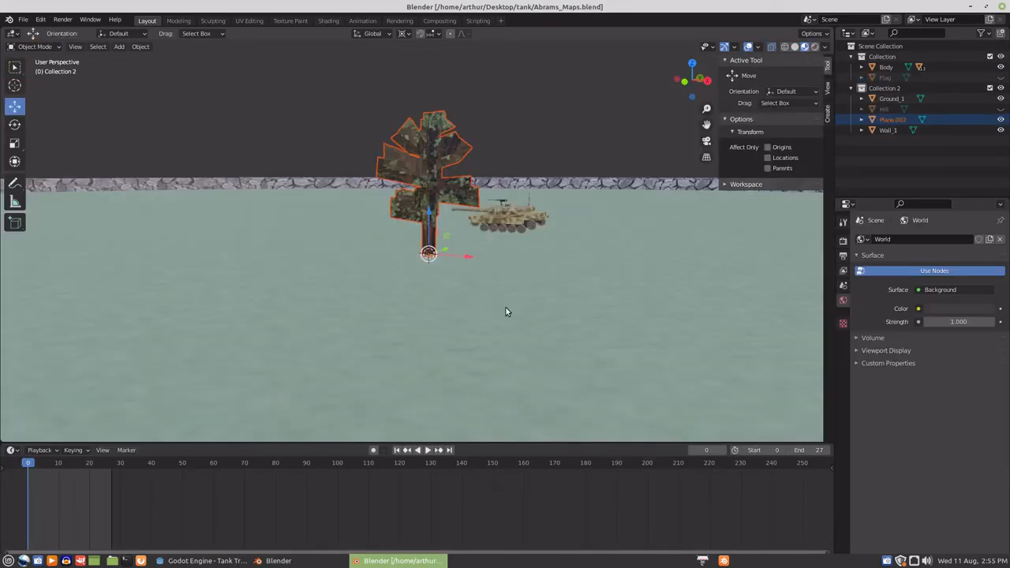
# Step: Delete the old tree Plane.002 from the map scene and paste the copied tree in its place
pyautogui.rightClick(444, 192)
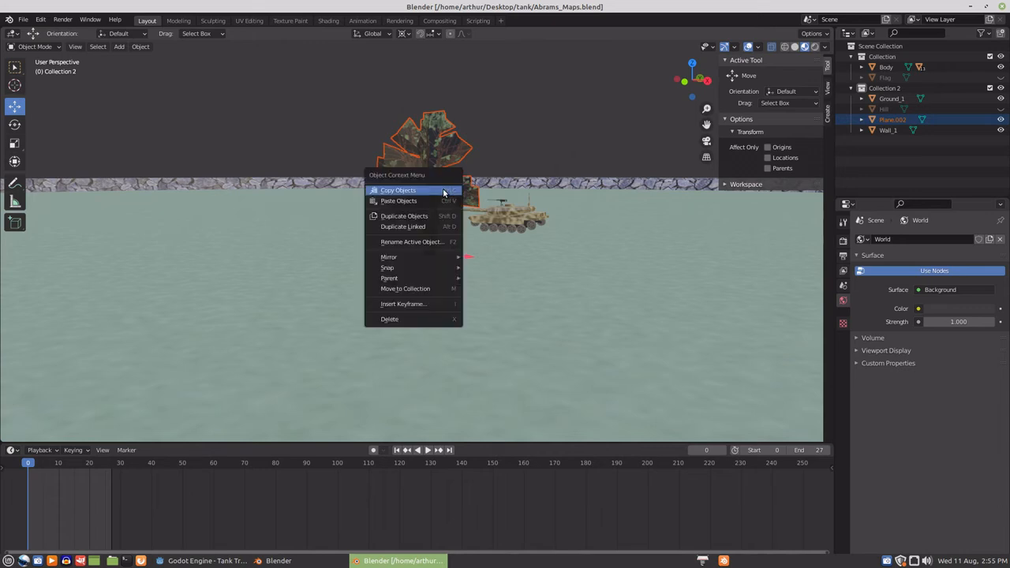
pyautogui.click(424, 322)
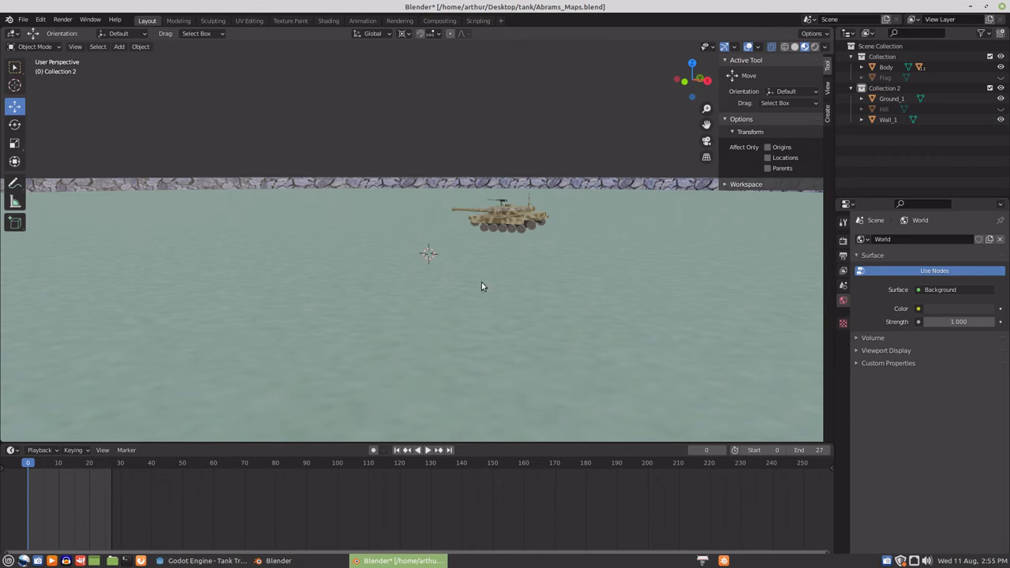
pyautogui.hotkey('ctrl', 'v')
# Step: Scale the pasted tree down uniformly to about 0.41 to suit the size of the tank
pyautogui.scroll(-5, 481, 284)
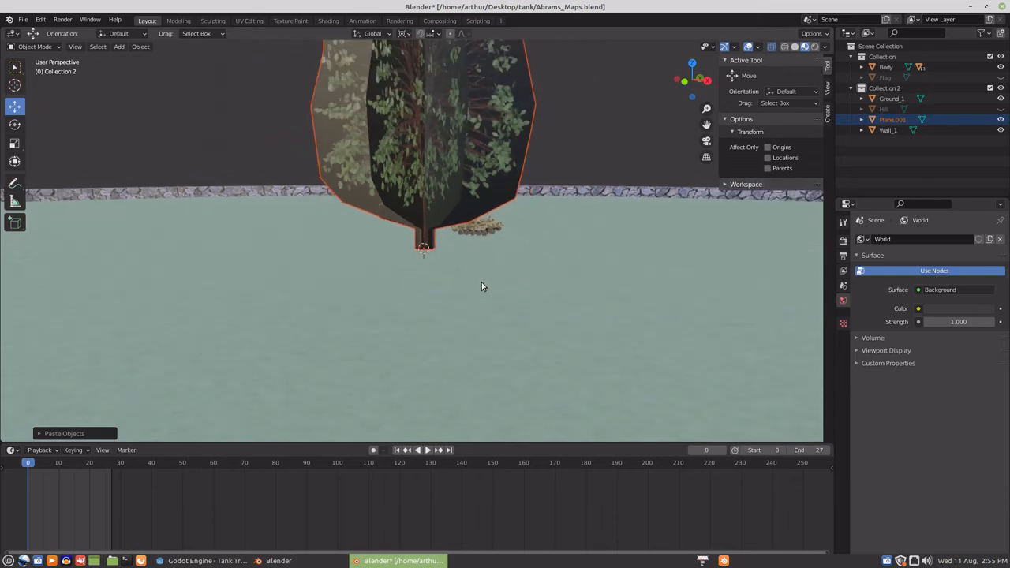
pyautogui.press('s')
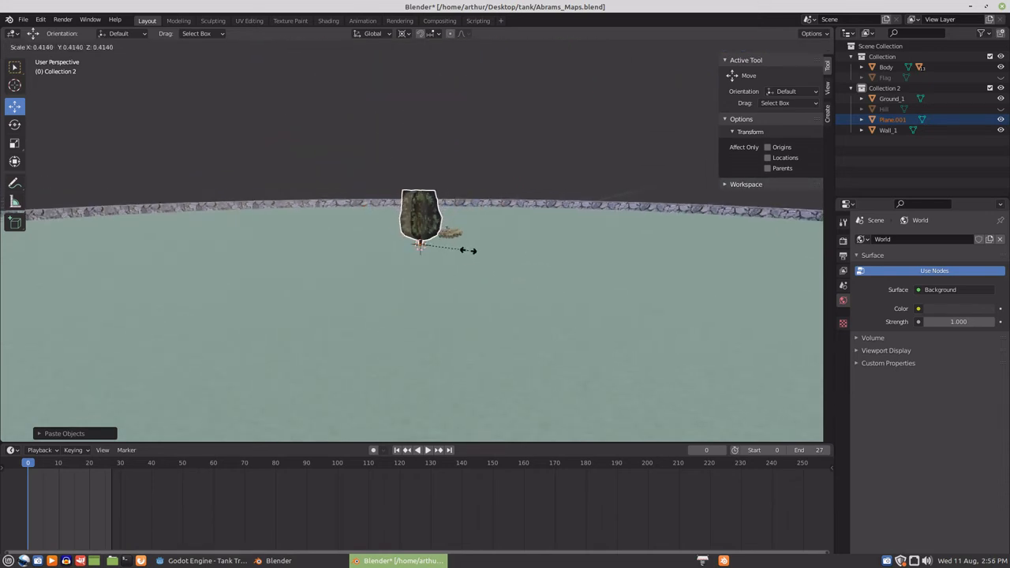
pyautogui.click(467, 250)
pyautogui.scroll(6, 466, 254)
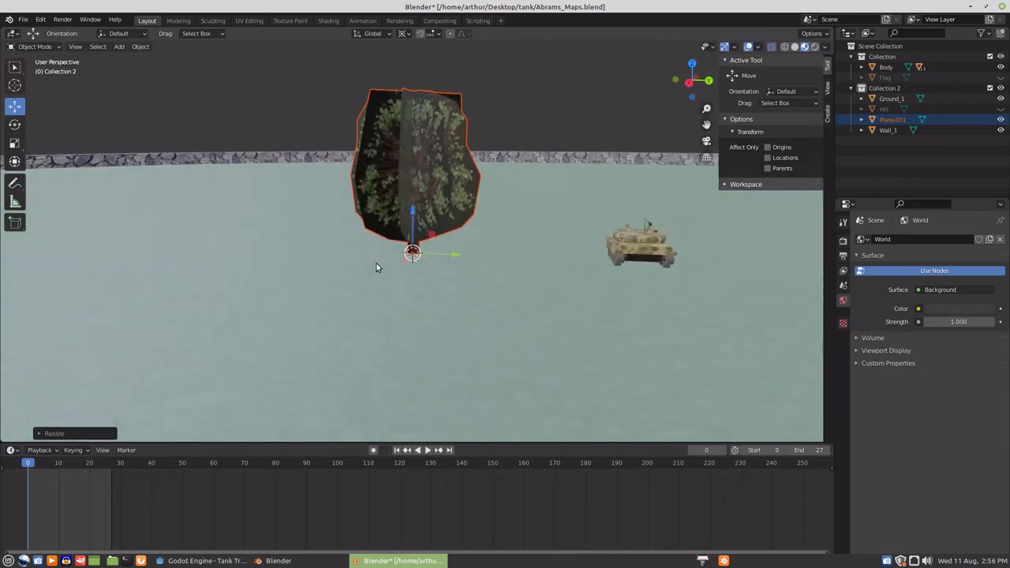
pyautogui.moveTo(376, 268); pyautogui.dragTo(402, 270, button='middle')
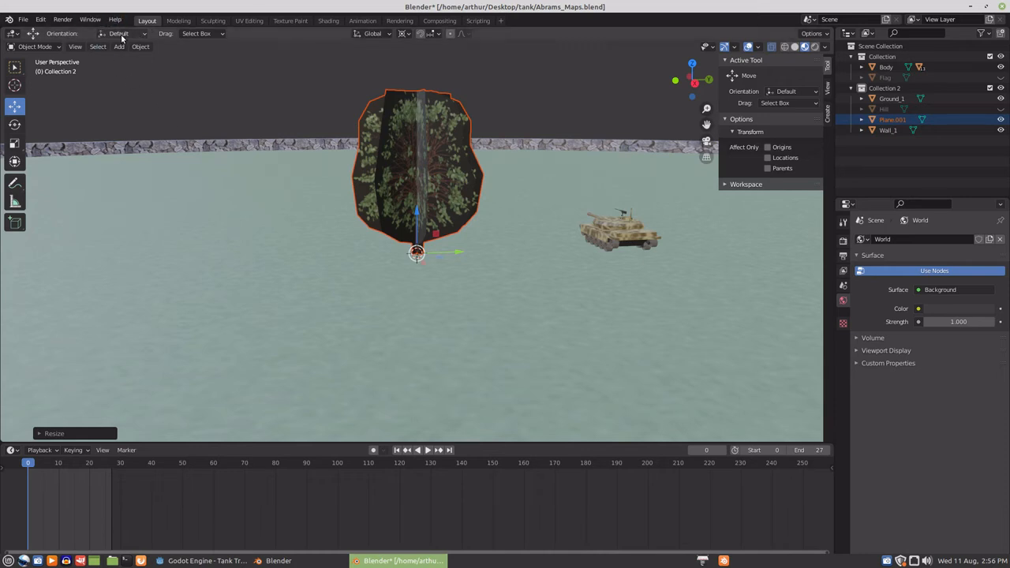
# Step: Apply the rotation and scale of the pasted tree
pyautogui.click(142, 49)
pyautogui.moveTo(171, 101)
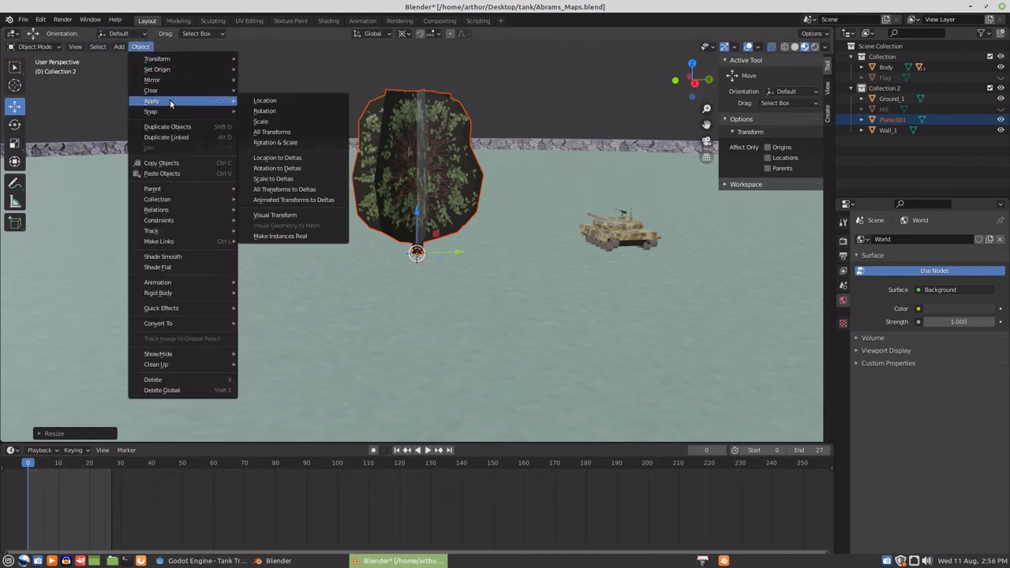
pyautogui.click(272, 142)
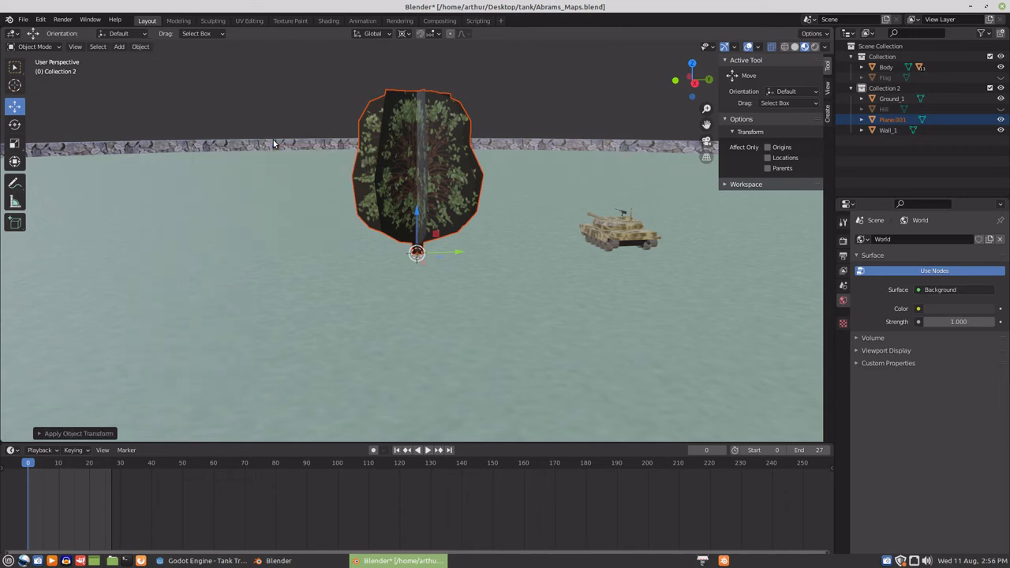
# Step: Start a glTF 2.0 export and choose the Trees folder inside the home folder's tank tread physics project
pyautogui.click(23, 20)
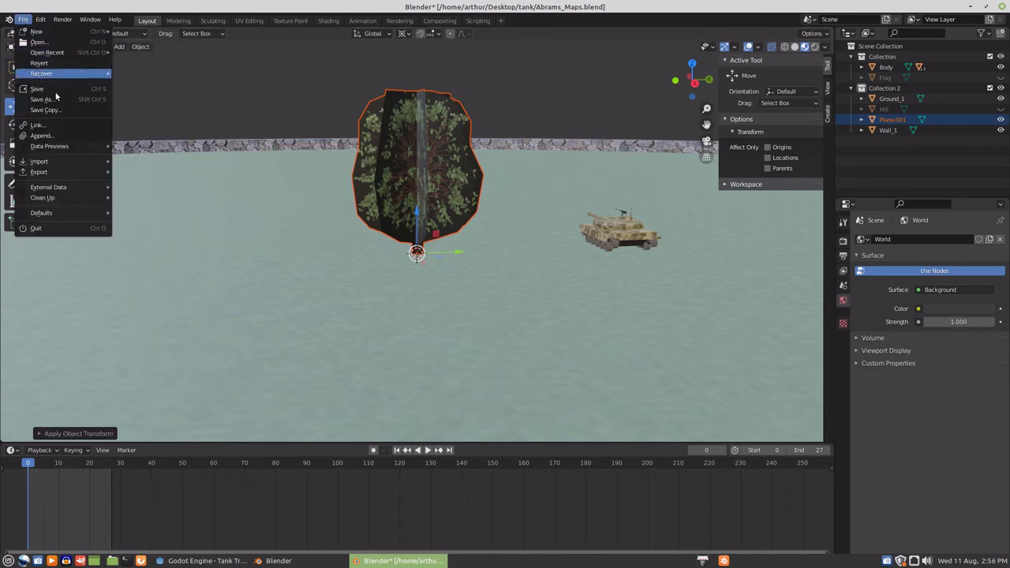
pyautogui.moveTo(68, 174)
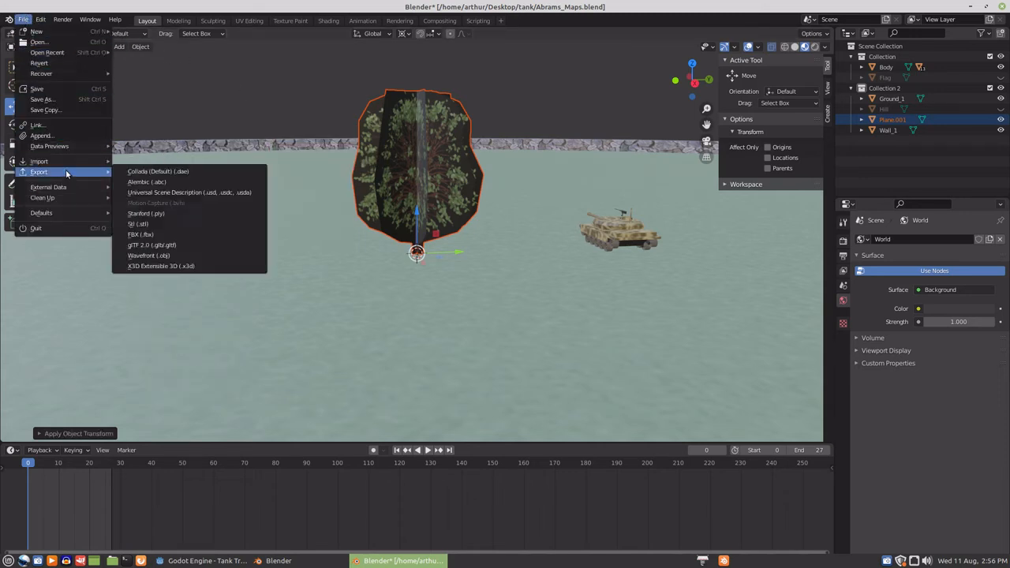
pyautogui.click(160, 247)
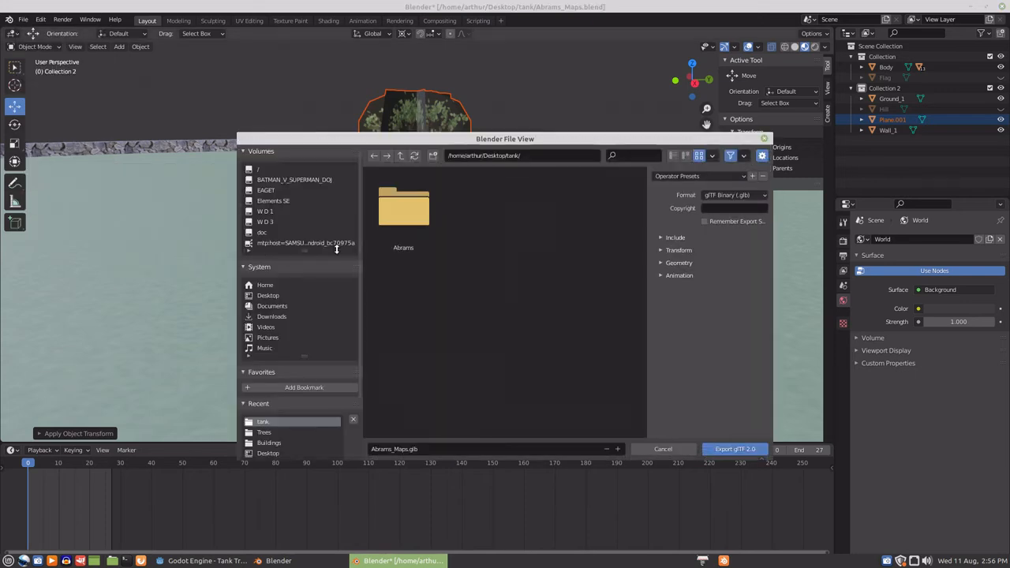
pyautogui.click(272, 286)
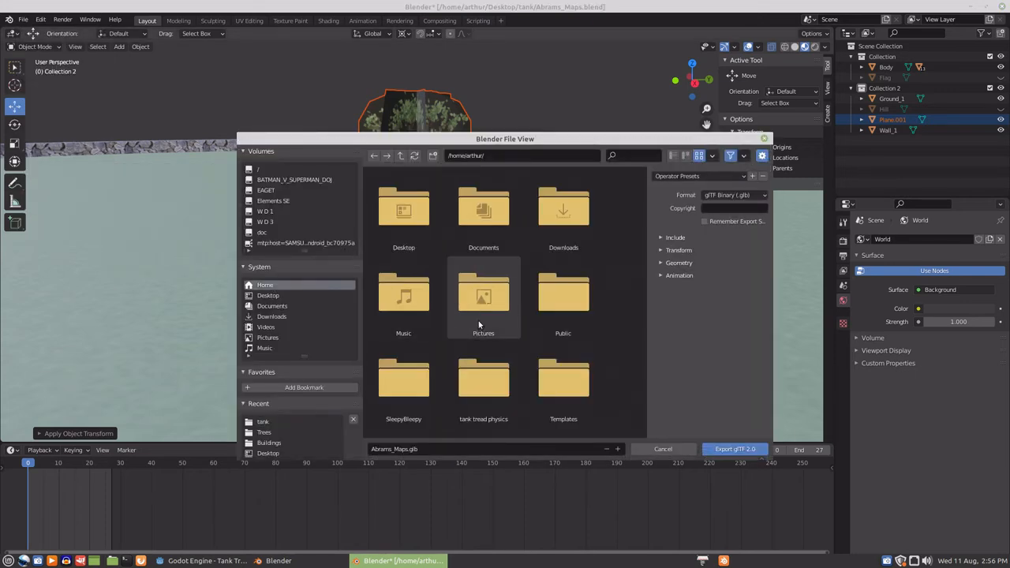
pyautogui.doubleClick(494, 367)
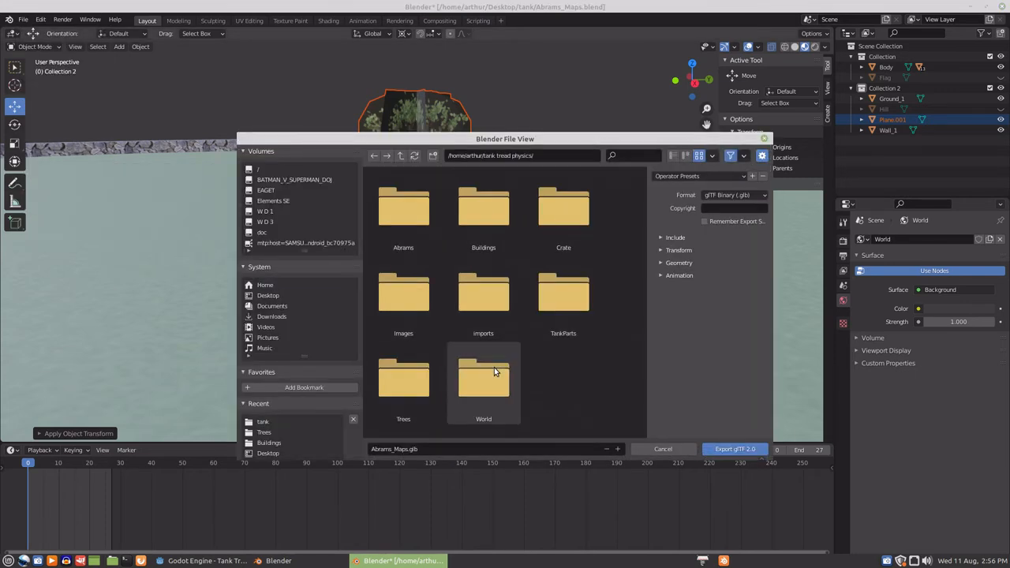
pyautogui.doubleClick(419, 368)
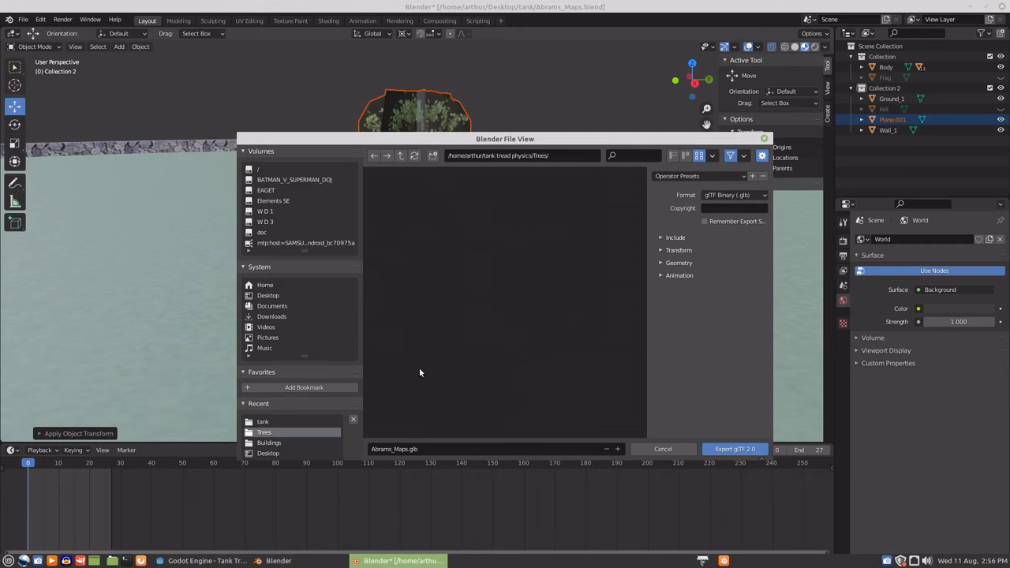
# Step: Name the export Tree_1.glb, expand the Include options and export it in glTF Binary format
pyautogui.click(406, 449)
pyautogui.moveTo(408, 449); pyautogui.dragTo(322, 448)
pyautogui.write('tree')
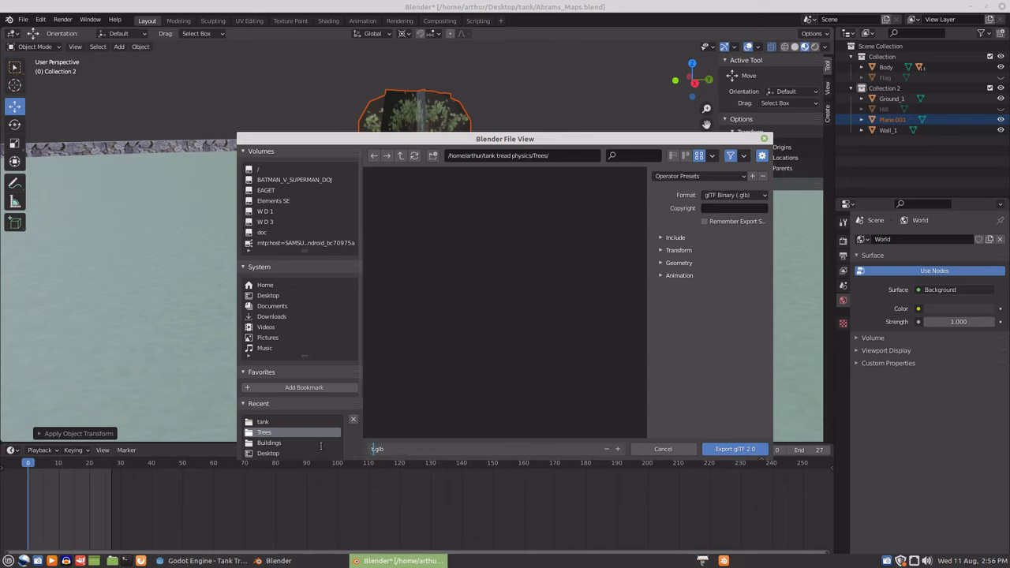
pyautogui.write('_1')
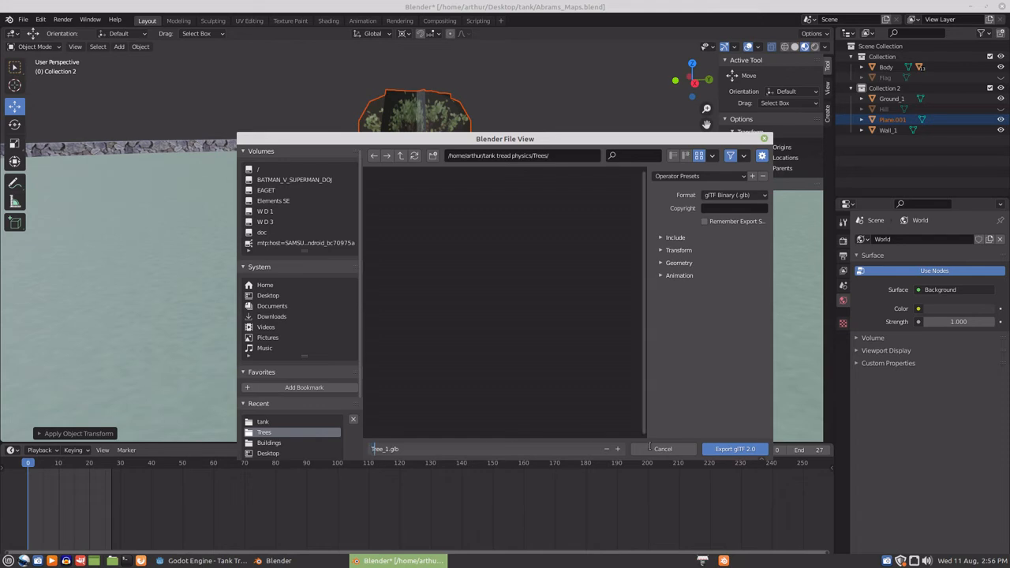
pyautogui.click(665, 236)
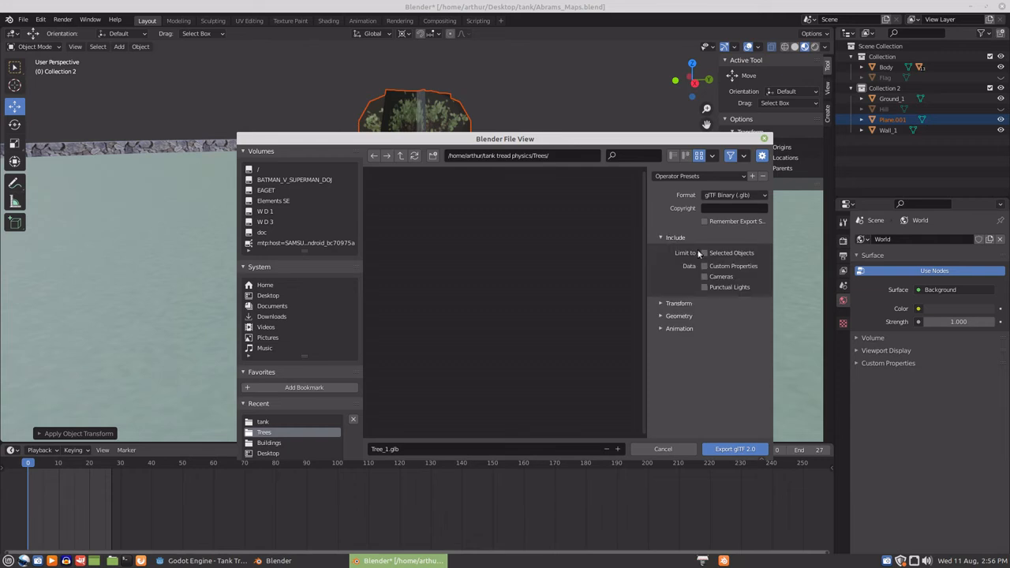
pyautogui.click(724, 450)
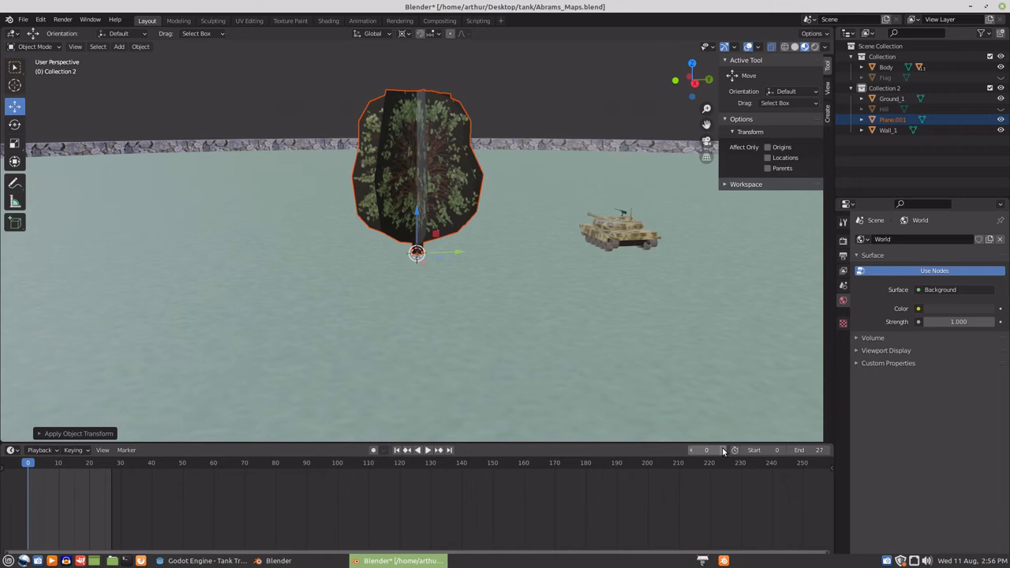
# Step: Switch to Godot and reimport Tree_1.glb from the Trees folder with StaticBody as its root type
pyautogui.click(186, 562)
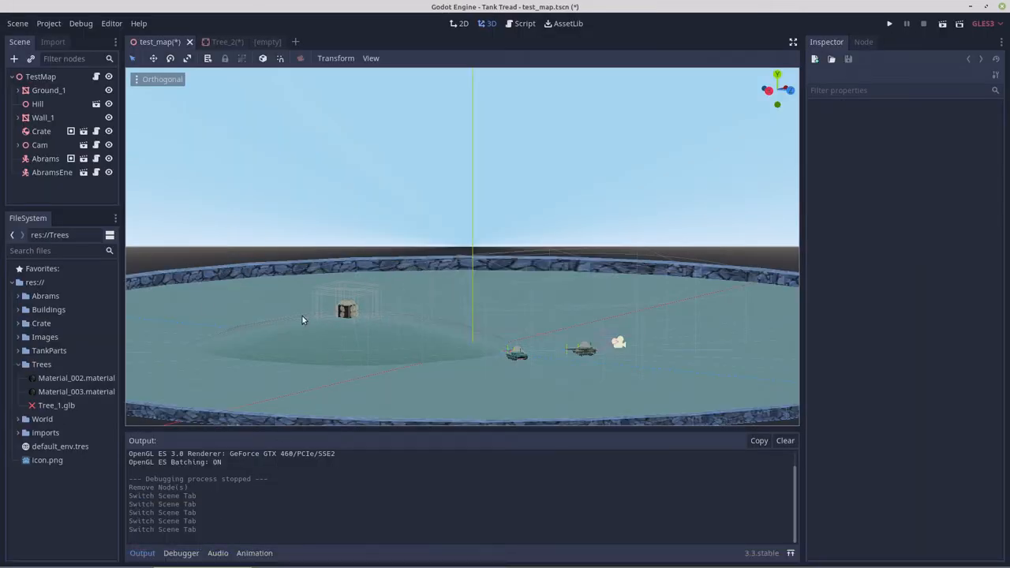
pyautogui.click(46, 406)
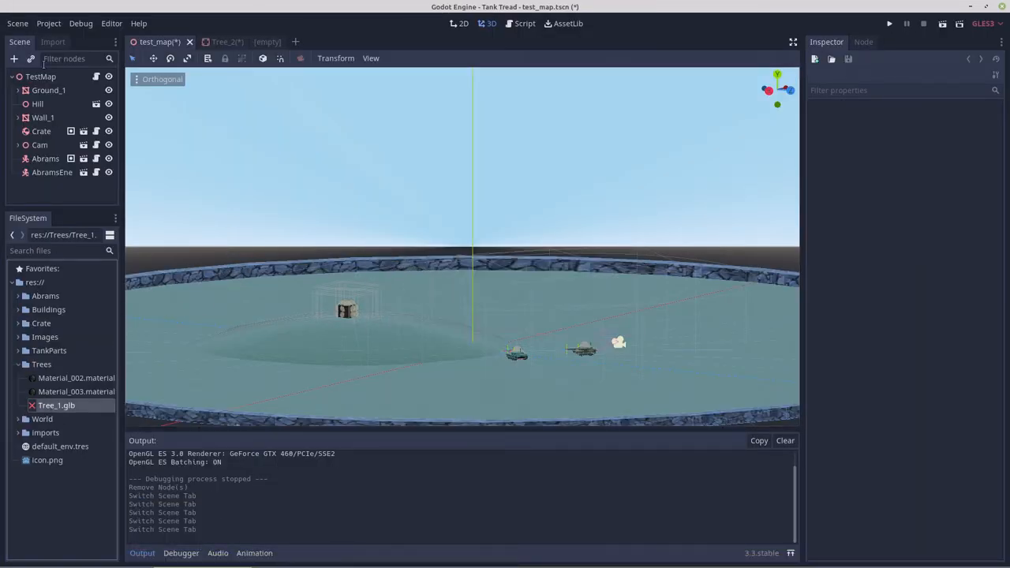
pyautogui.click(54, 42)
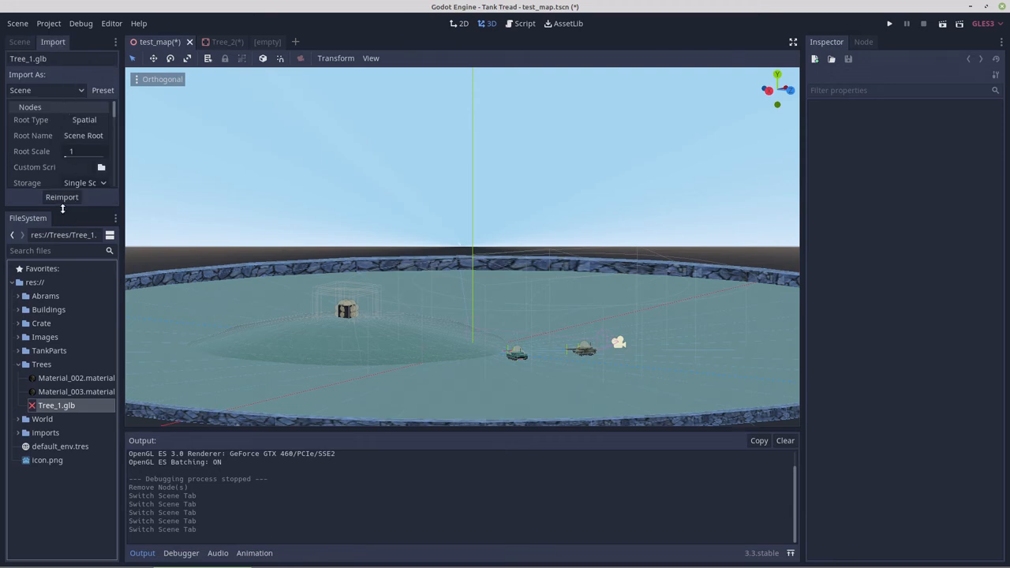
pyautogui.moveTo(62, 208); pyautogui.dragTo(62, 330)
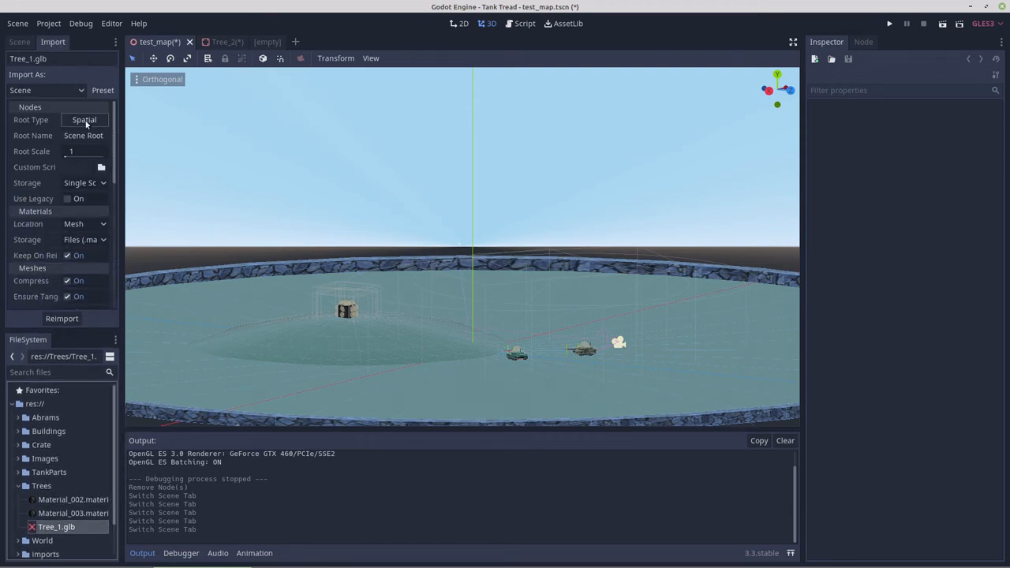
pyautogui.click(84, 120)
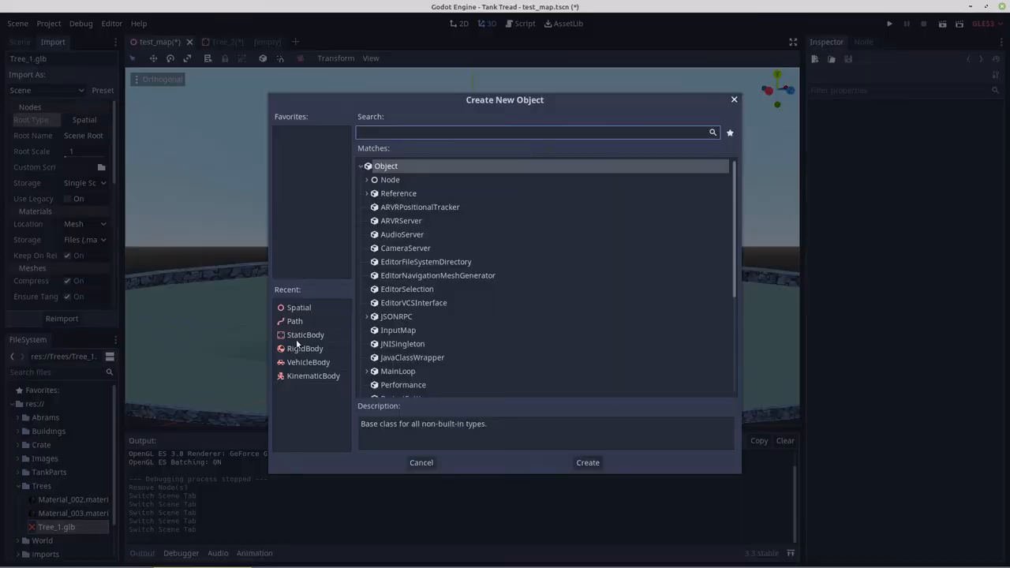
pyautogui.doubleClick(298, 335)
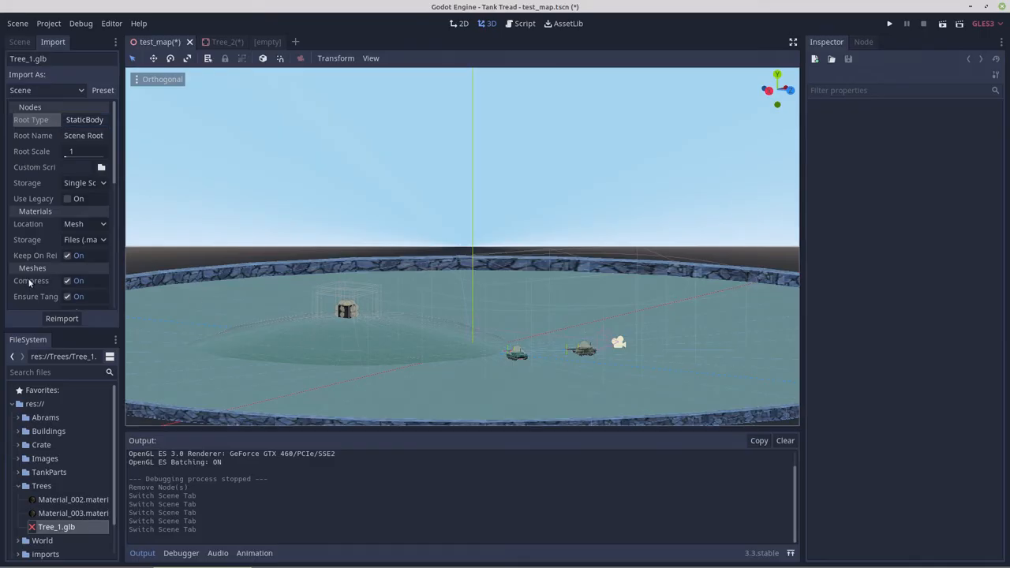
pyautogui.click(56, 317)
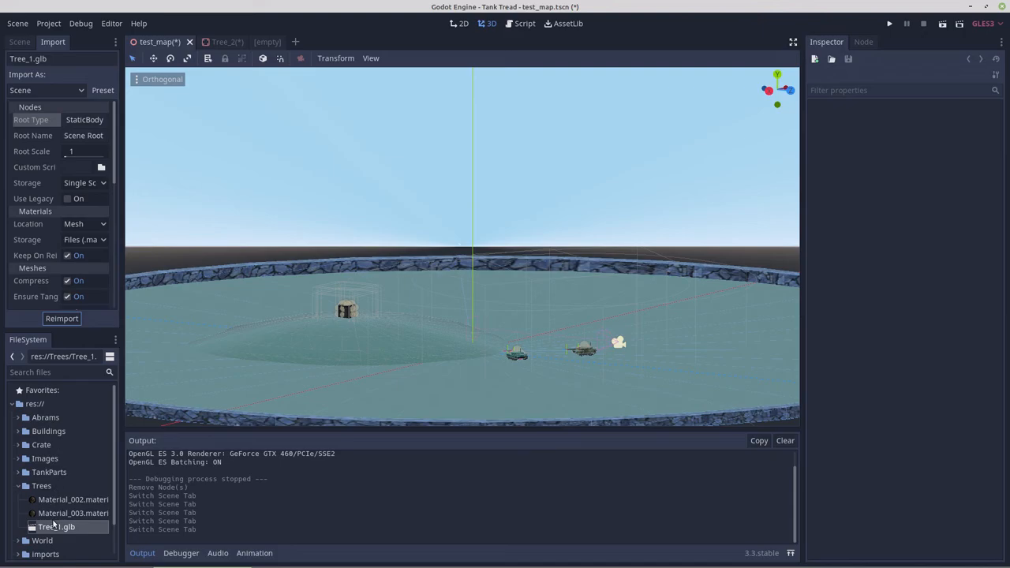
# Step: Open the imported Tree_1.glb scene directly, without creating an inherited scene, and inspect the tree close up
pyautogui.doubleClick(56, 527)
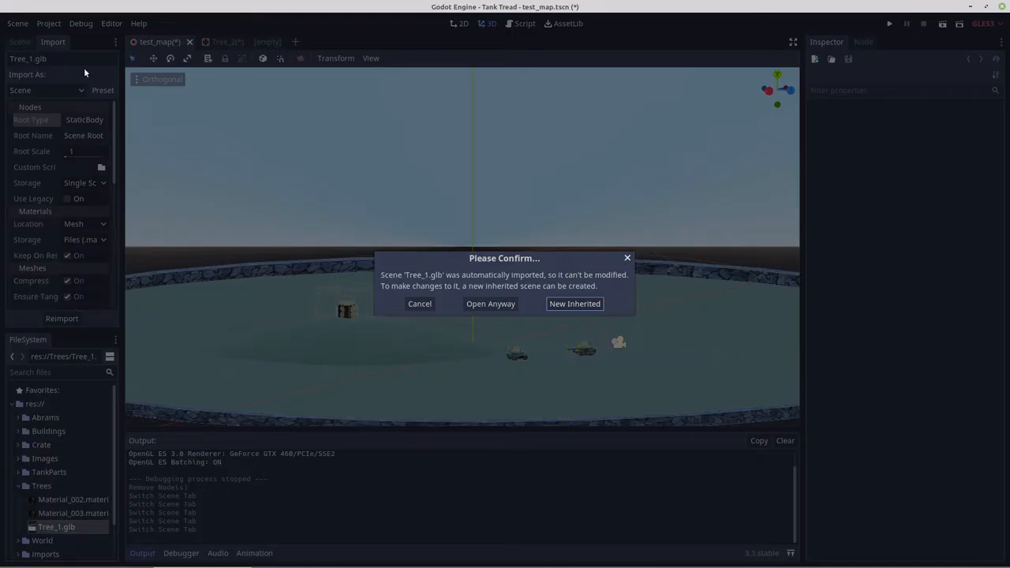
pyautogui.click(509, 305)
pyautogui.scroll(3, 519, 356)
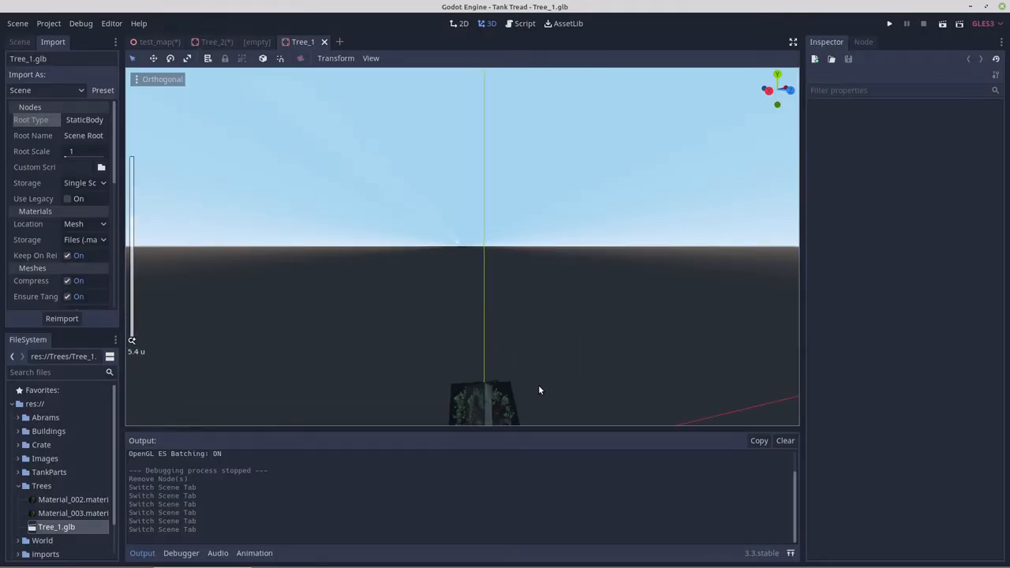
pyautogui.keyDown('shift'); pyautogui.moveTo(539, 385); pyautogui.dragTo(501, 145, button='middle'); pyautogui.keyUp('shift')
pyautogui.scroll(6, 492, 287)
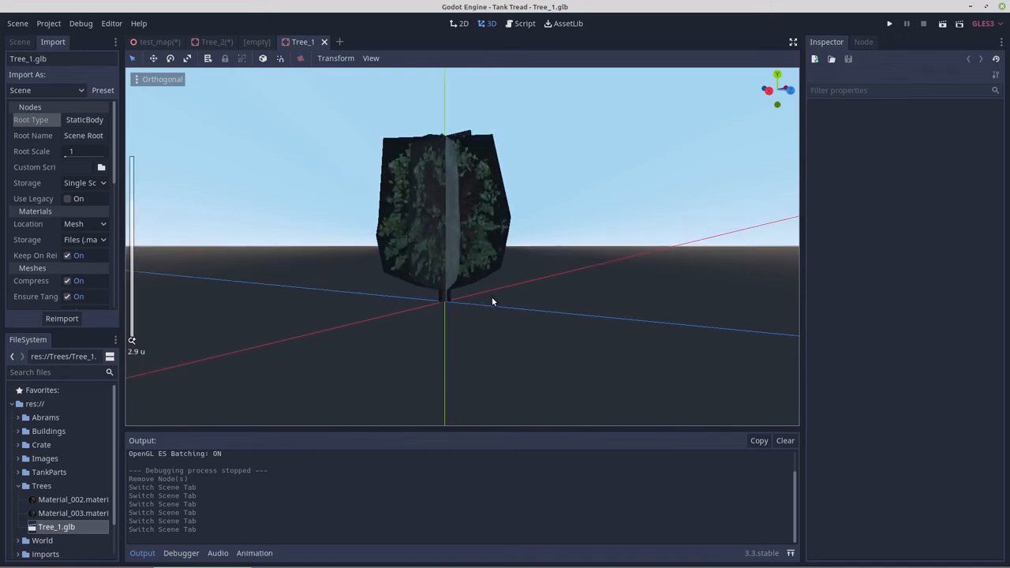
pyautogui.scroll(5, 492, 297)
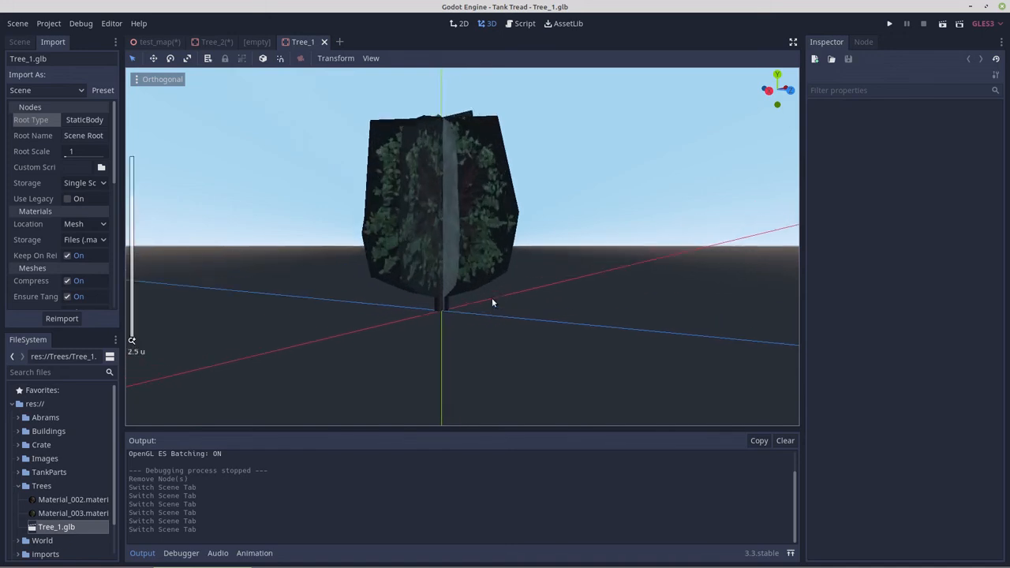
# Step: Add a CollisionShape child node to the Tree_1 root and assign it a new CylinderShape
pyautogui.click(19, 42)
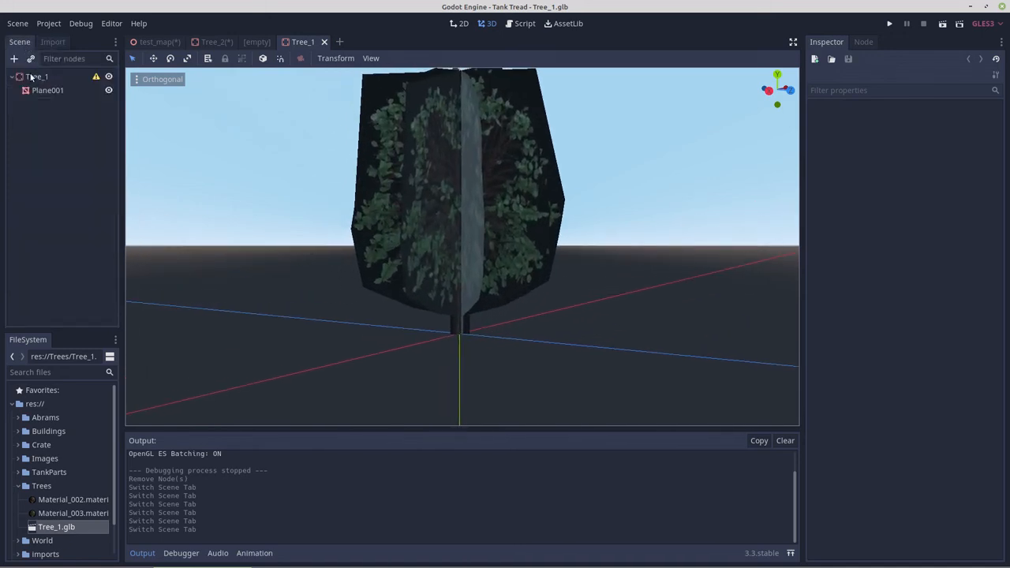
pyautogui.click(31, 76)
pyautogui.rightClick(31, 76)
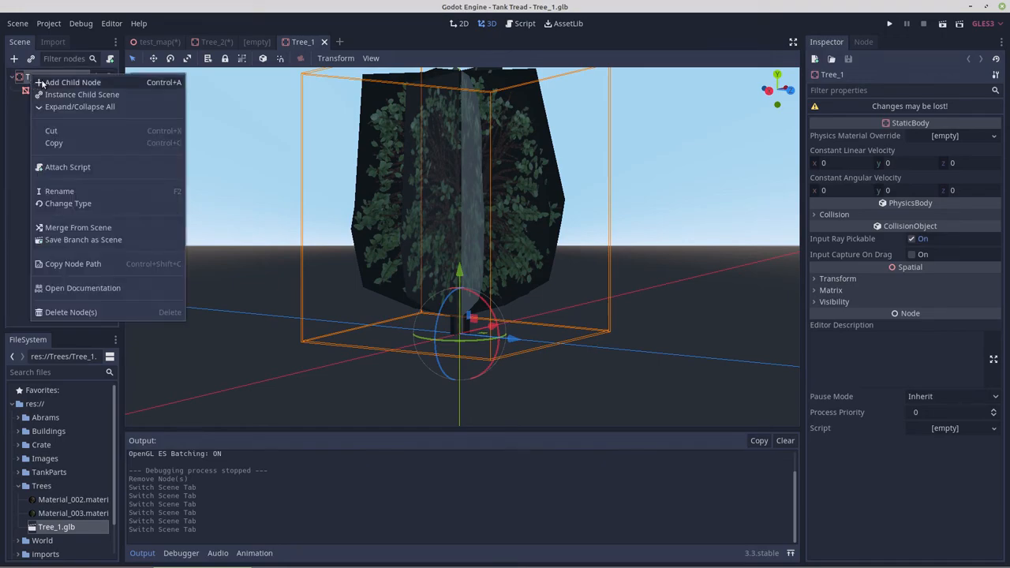
pyautogui.click(41, 82)
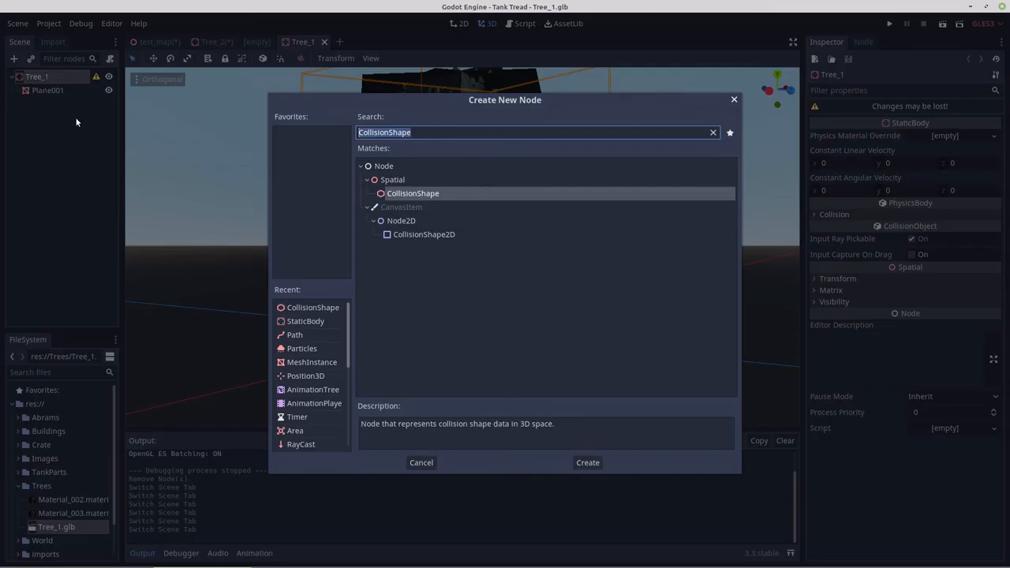
pyautogui.doubleClick(311, 308)
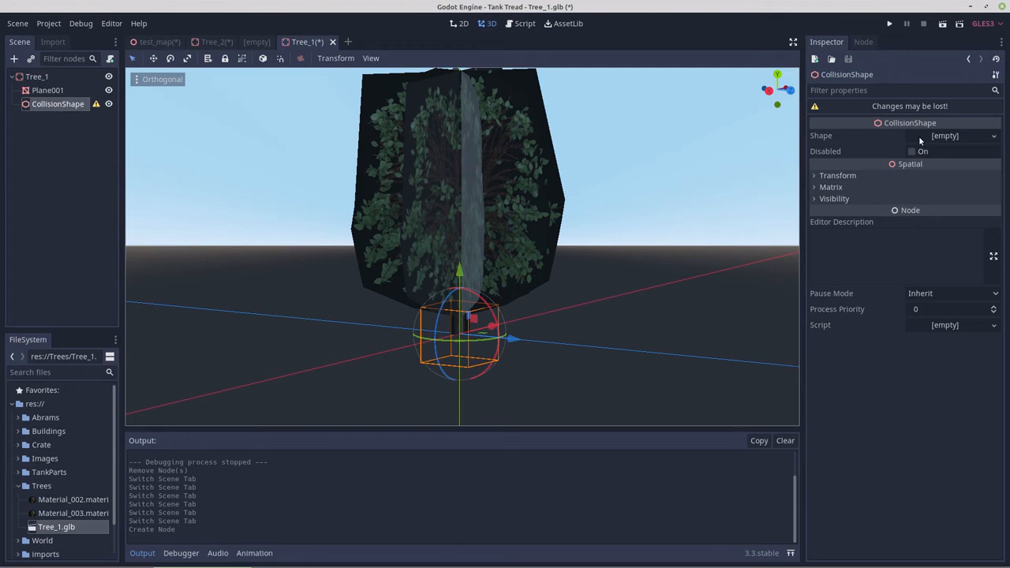
pyautogui.click(939, 136)
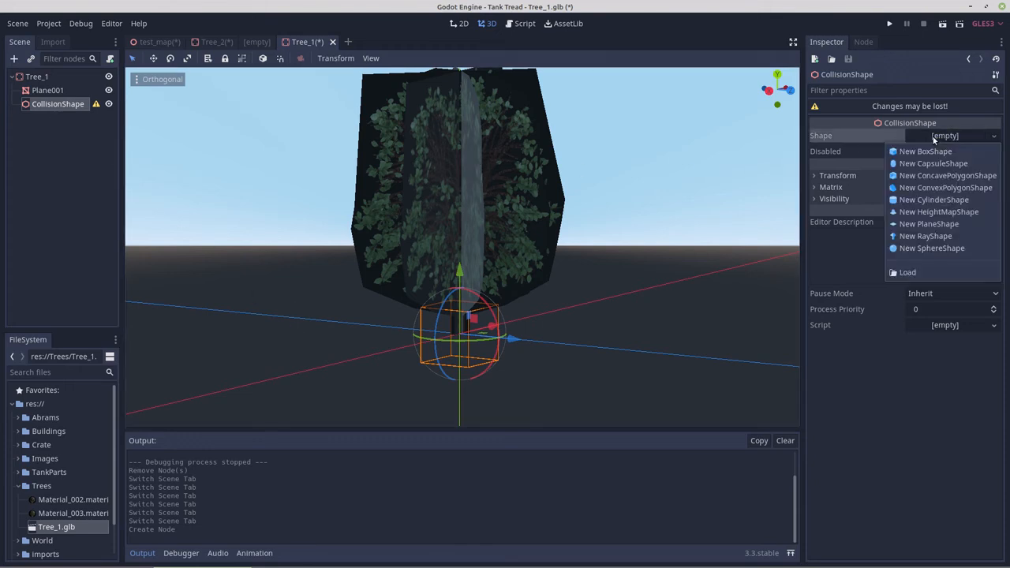
pyautogui.click(923, 201)
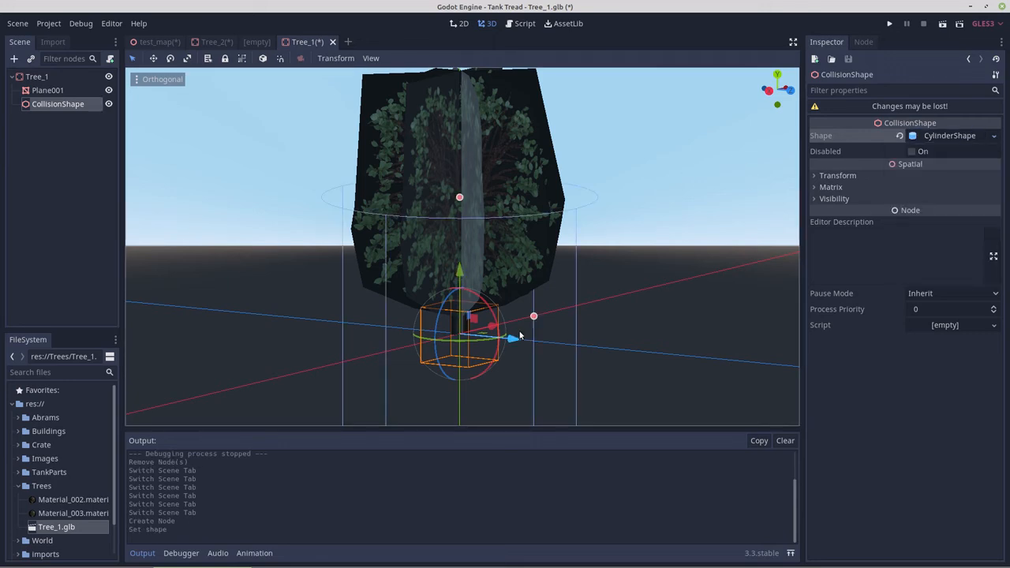
# Step: In front view, shrink the collision cylinder to a radius of about 0.037, shorten it and raise it to fit the tree trunk
pyautogui.press('KP_1')
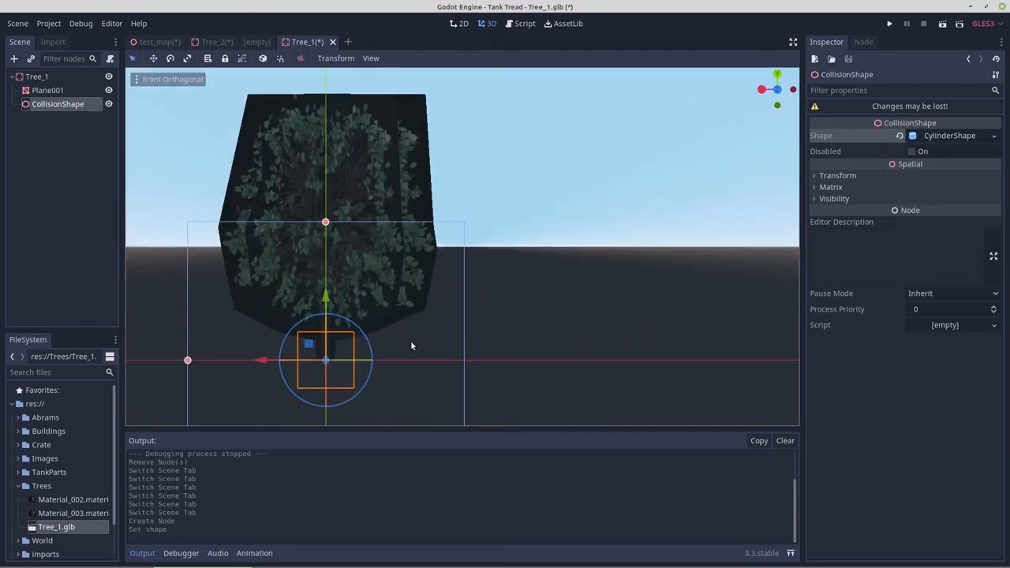
pyautogui.keyDown('shift'); pyautogui.moveTo(414, 322); pyautogui.dragTo(451, 242, button='middle'); pyautogui.keyUp('shift')
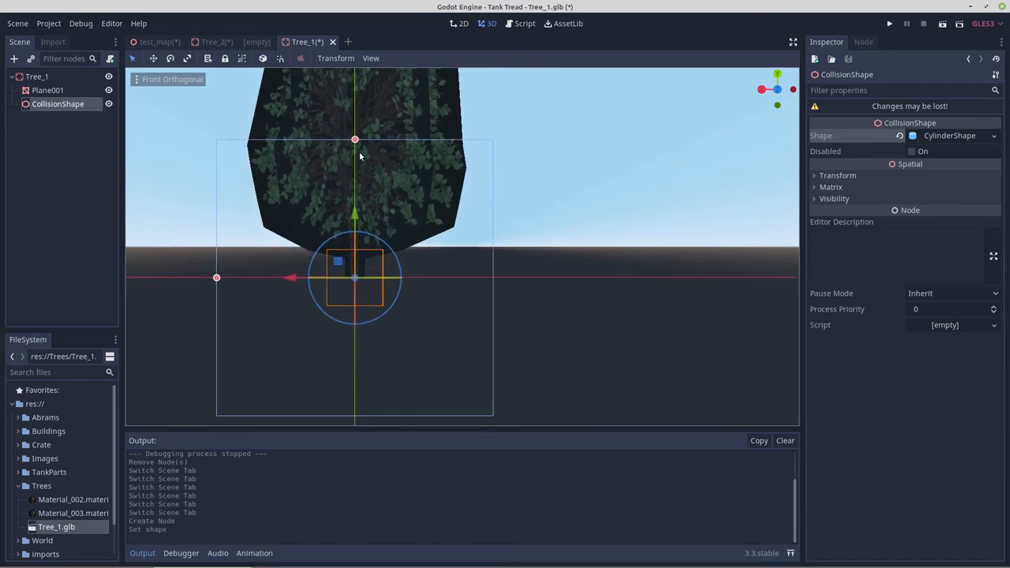
pyautogui.moveTo(354, 139); pyautogui.dragTo(355, 235)
pyautogui.moveTo(216, 278); pyautogui.dragTo(349, 279)
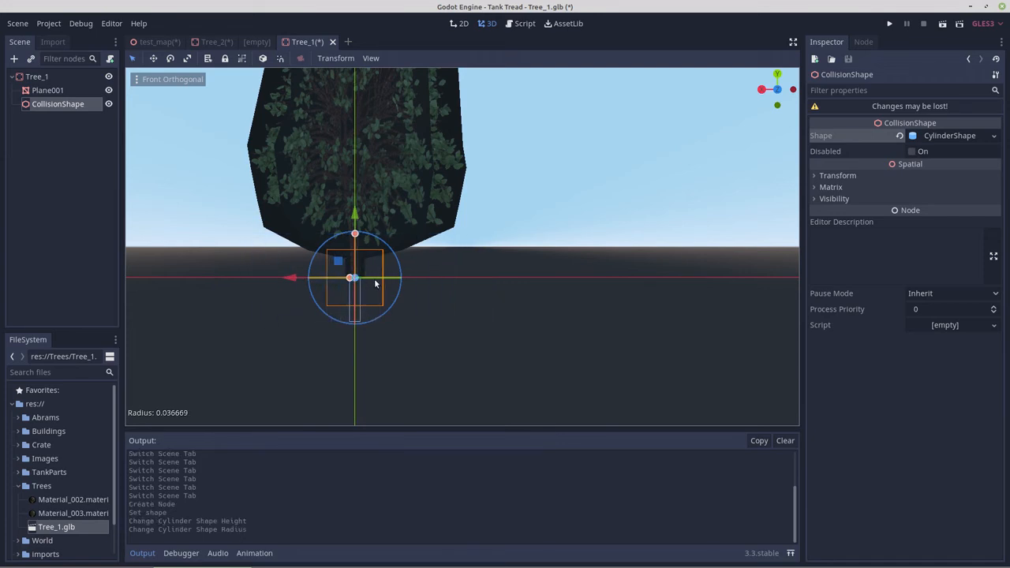
pyautogui.moveTo(354, 234); pyautogui.dragTo(358, 179)
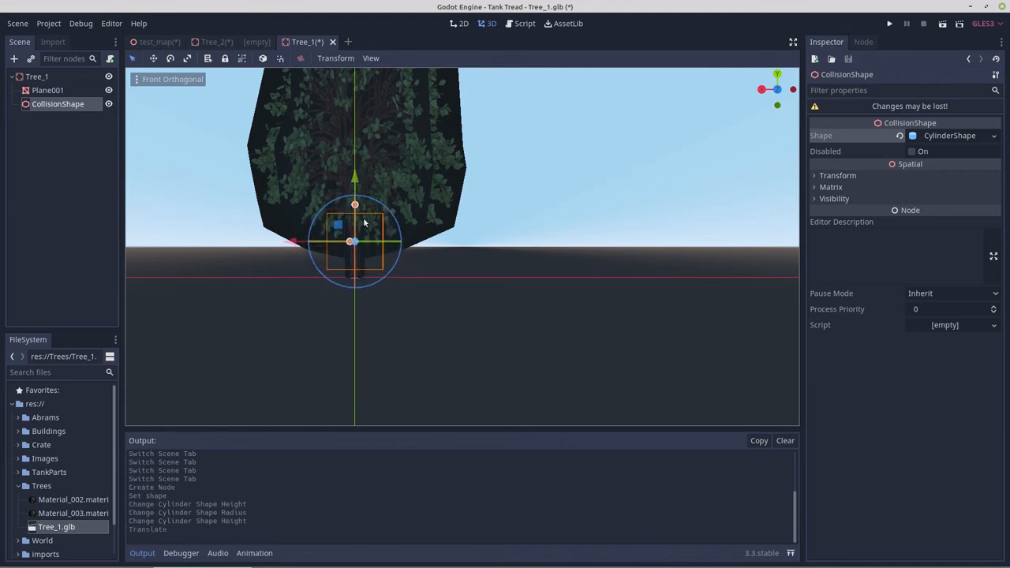
# Step: Turn on the Transparent flag for the Surface 1 material of the Plane001 mesh and reset its roughness to 1
pyautogui.click(45, 90)
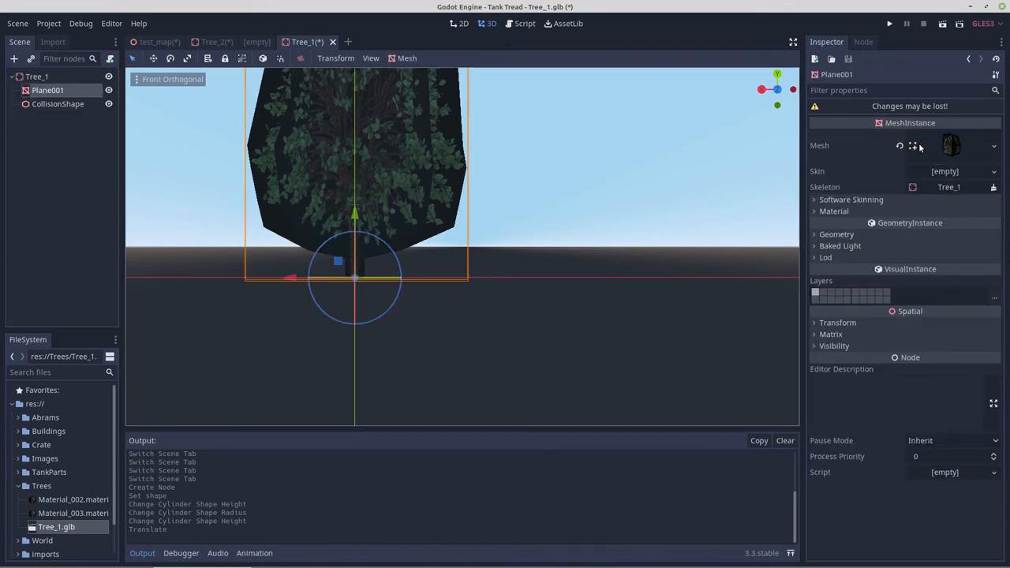
pyautogui.click(952, 146)
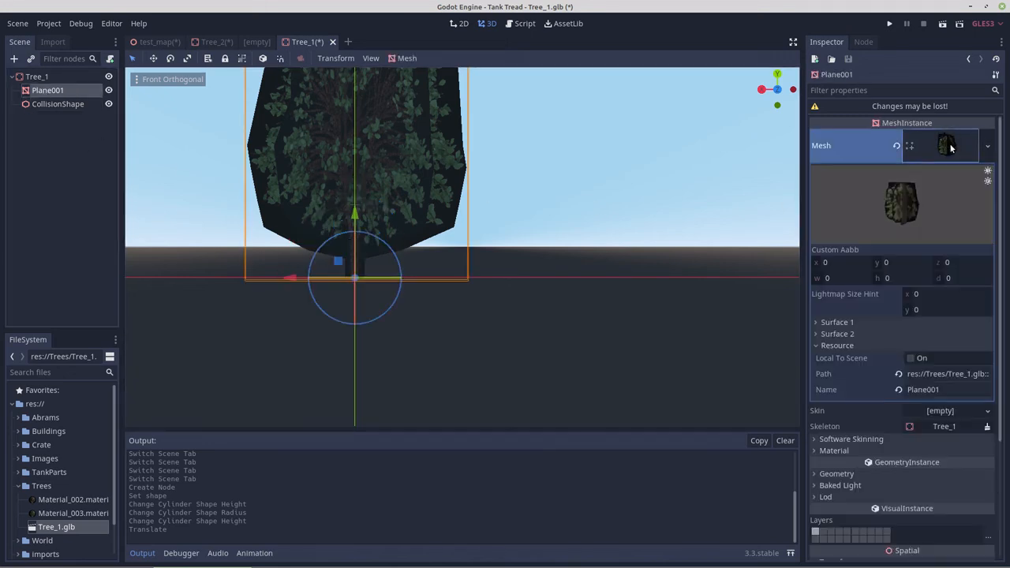
pyautogui.click(841, 323)
pyautogui.click(946, 362)
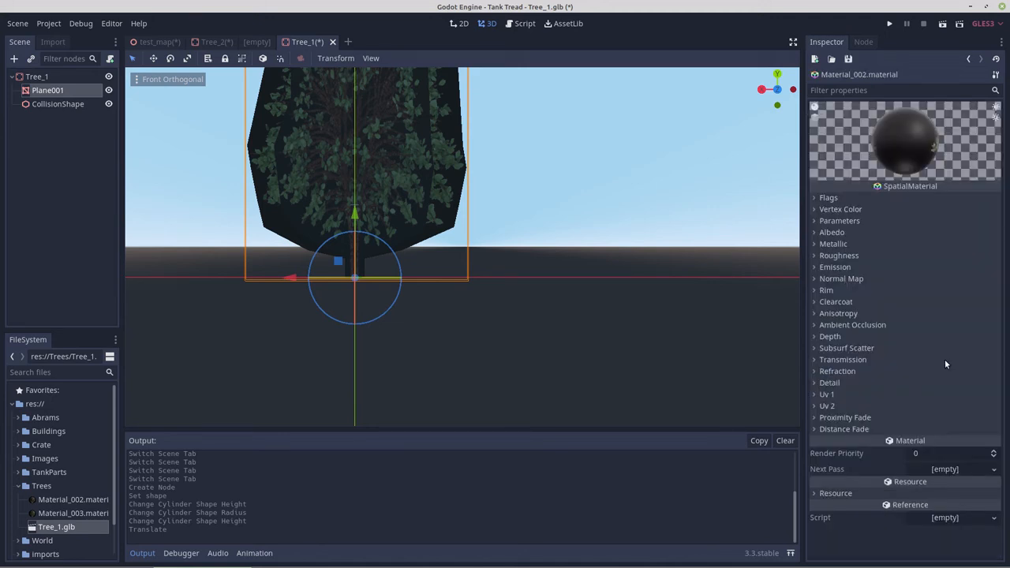
pyautogui.click(829, 199)
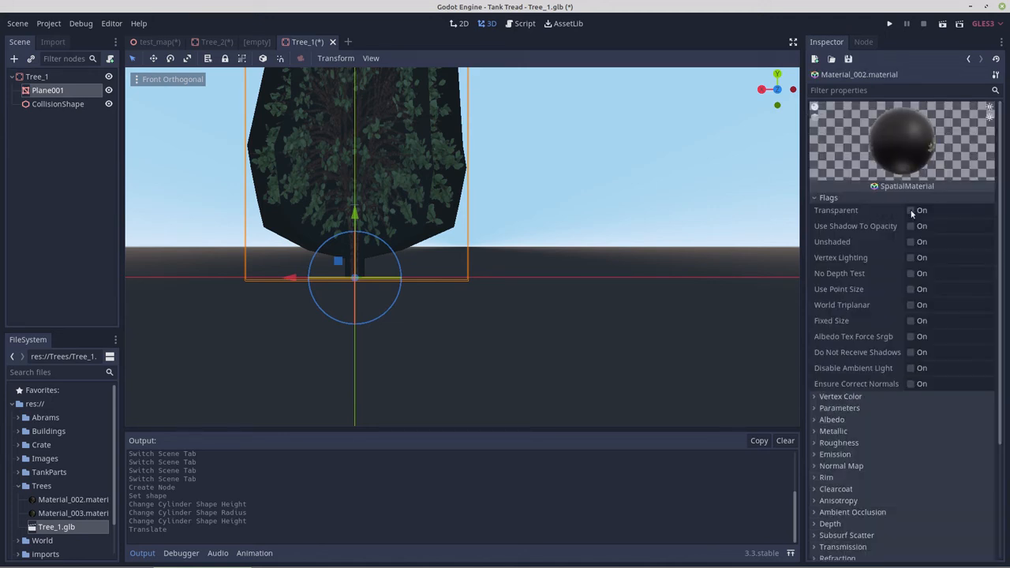
pyautogui.click(911, 210)
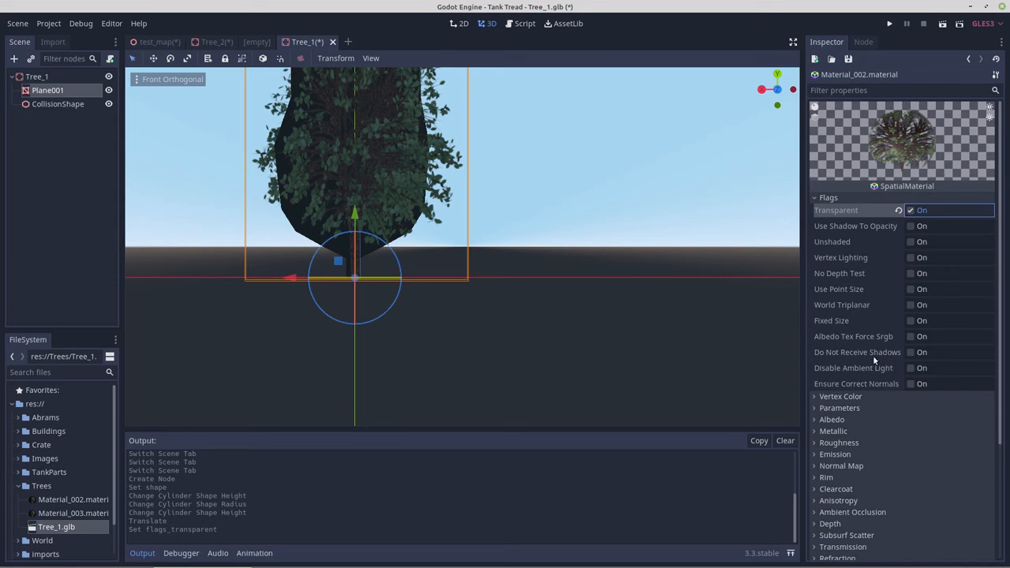
pyautogui.click(818, 444)
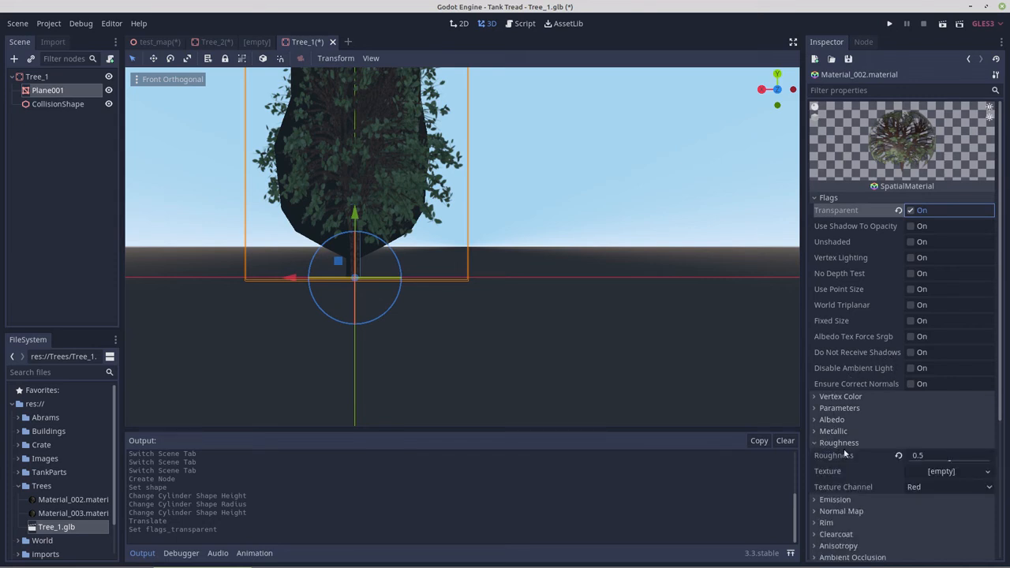
pyautogui.click(898, 456)
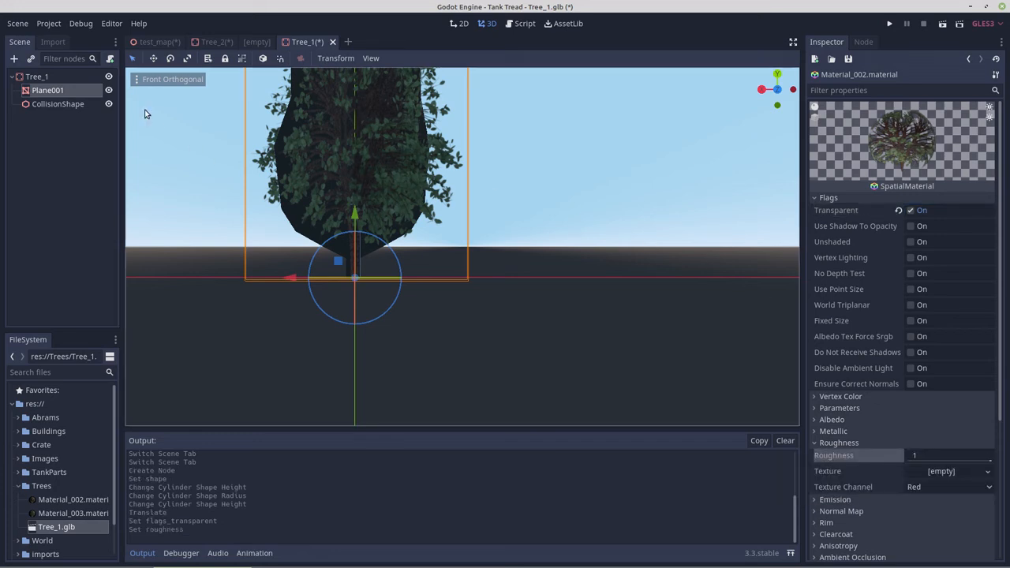
# Step: Turn on transparency for the Surface 2 material of the Plane001 mesh, reset its roughness to 1 and check the tree from several angles
pyautogui.click(41, 90)
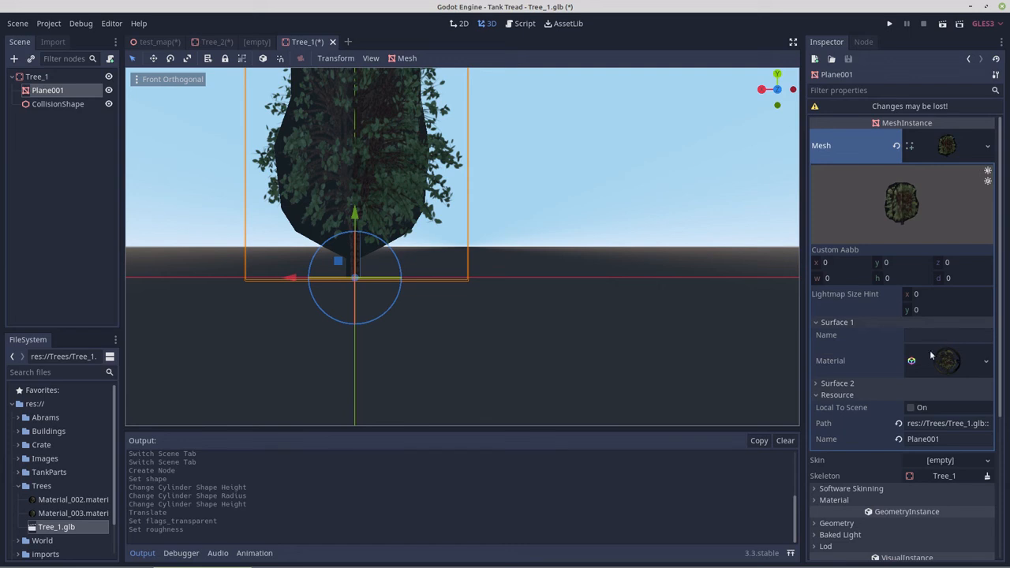
pyautogui.click(837, 383)
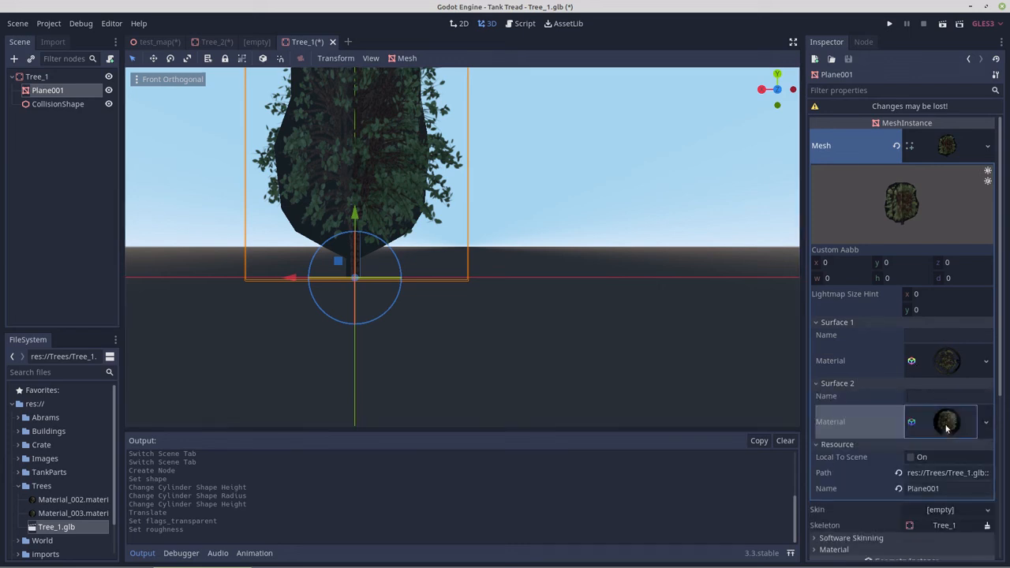
pyautogui.click(947, 422)
pyautogui.click(828, 198)
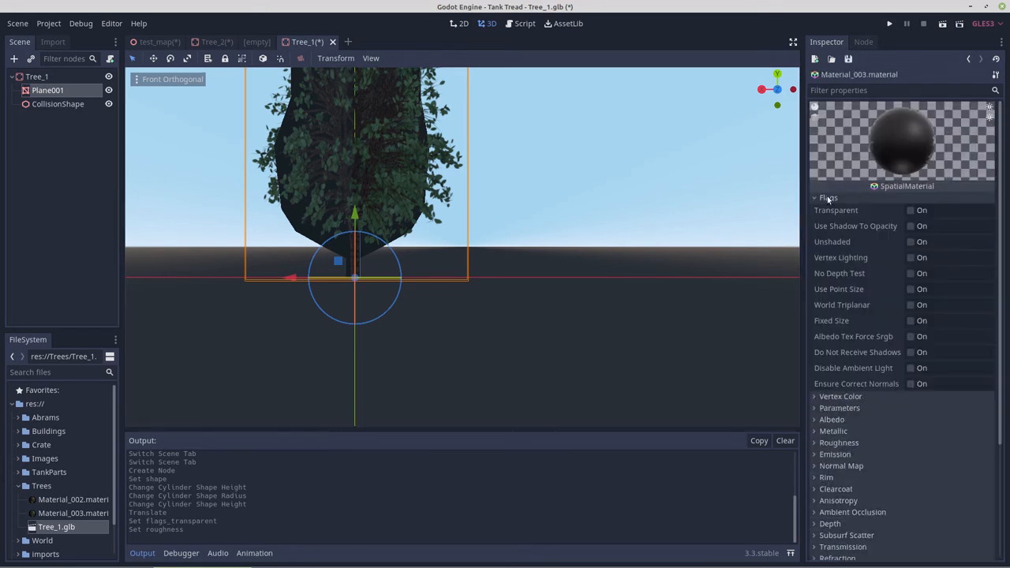
pyautogui.click(910, 210)
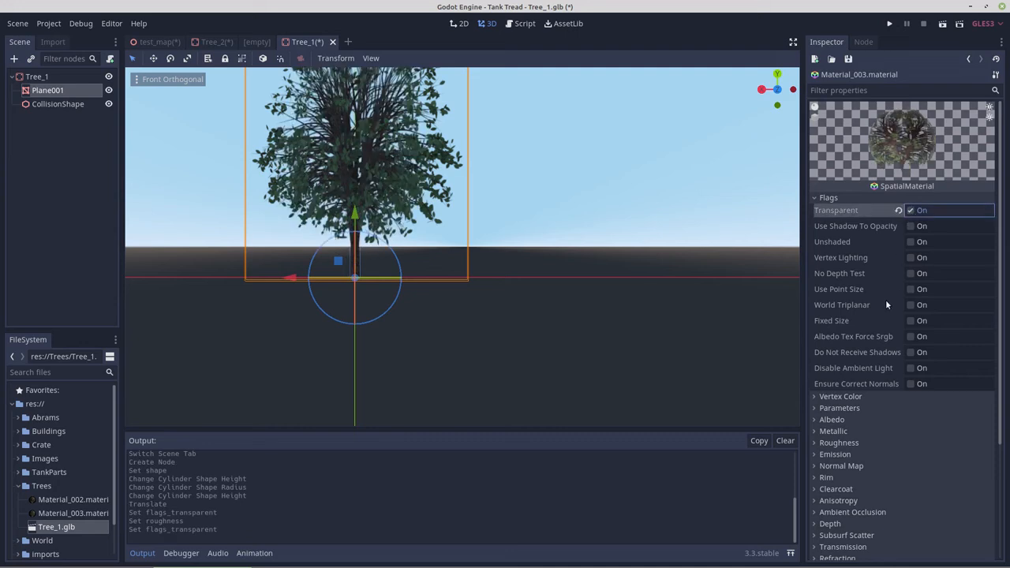
pyautogui.click(826, 444)
pyautogui.click(903, 458)
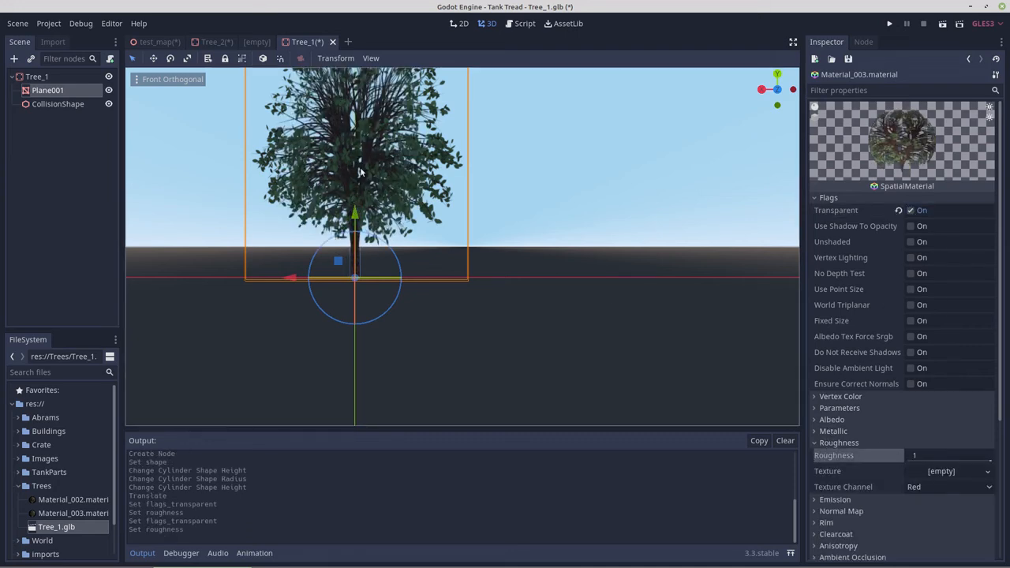
pyautogui.keyDown('shift'); pyautogui.moveTo(357, 186); pyautogui.dragTo(392, 281, button='middle'); pyautogui.keyUp('shift')
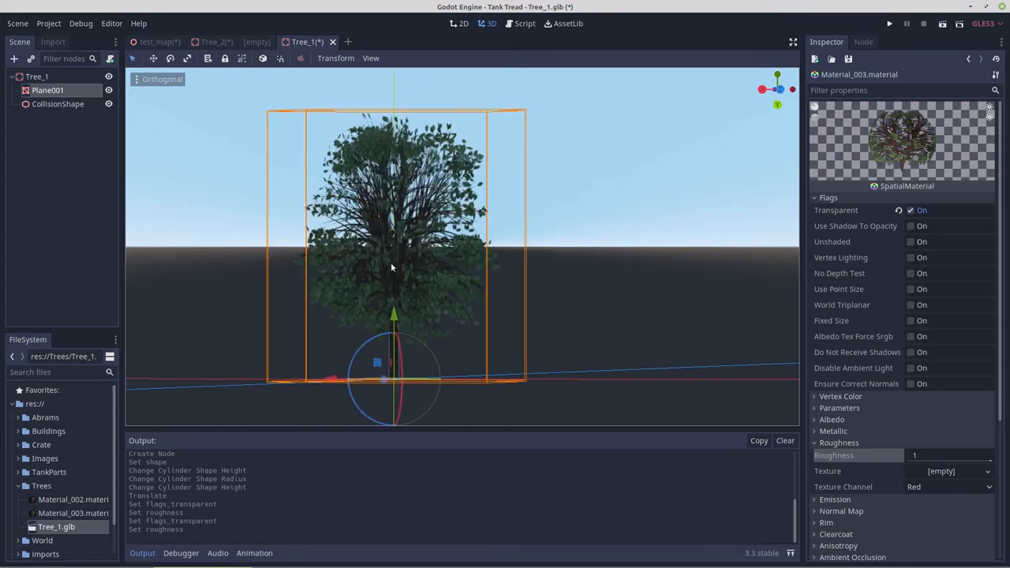
pyautogui.moveTo(402, 280); pyautogui.dragTo(377, 225, button='middle')
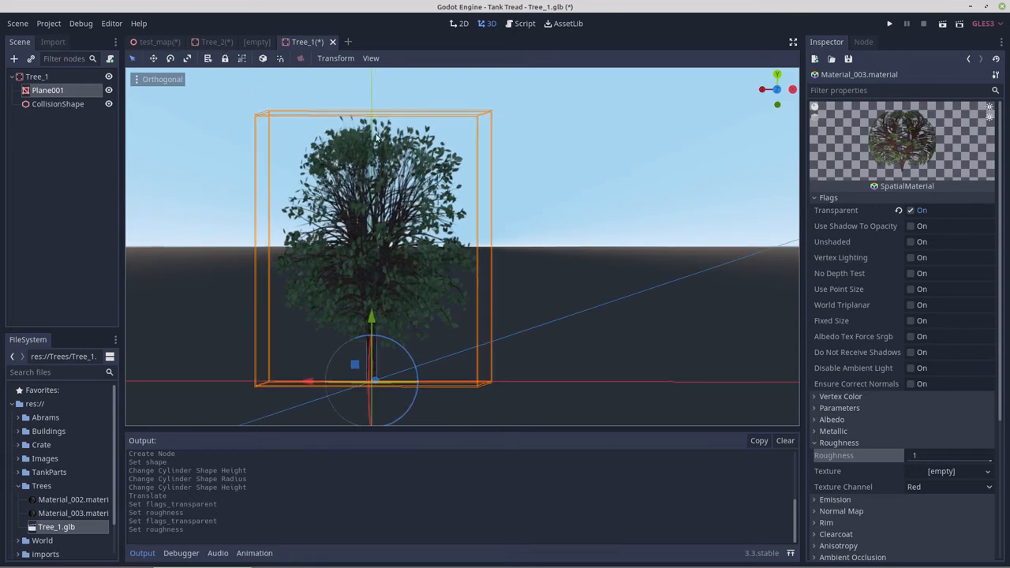
# Step: Close the Tree_2 scene without saving its changes
pyautogui.click(221, 44)
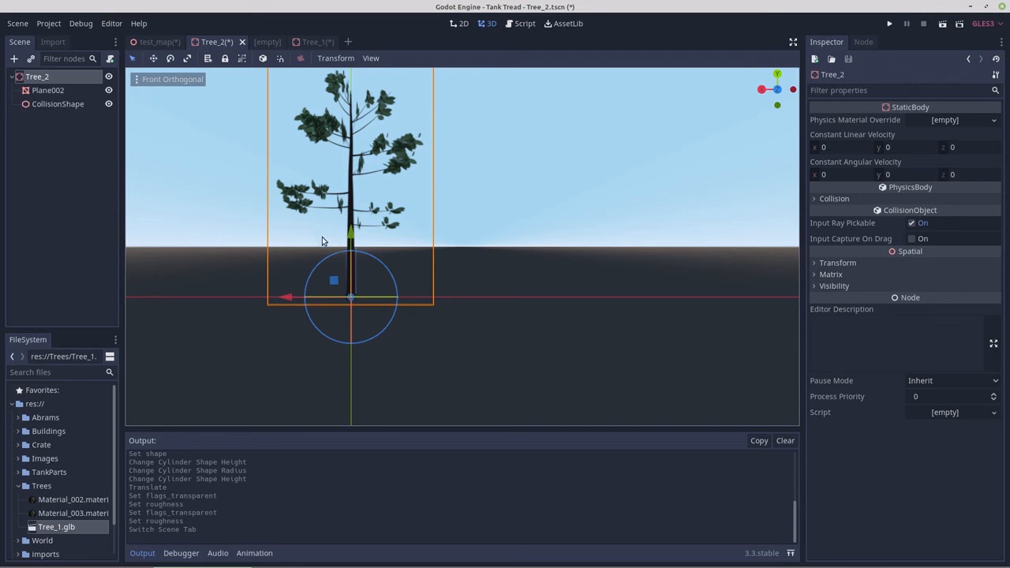
pyautogui.click(242, 42)
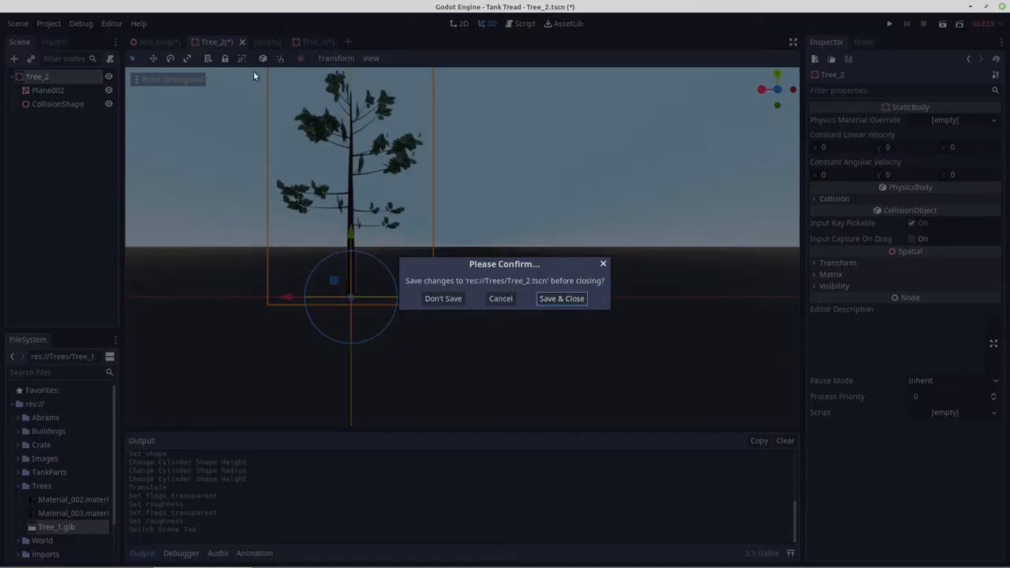
pyautogui.click(442, 300)
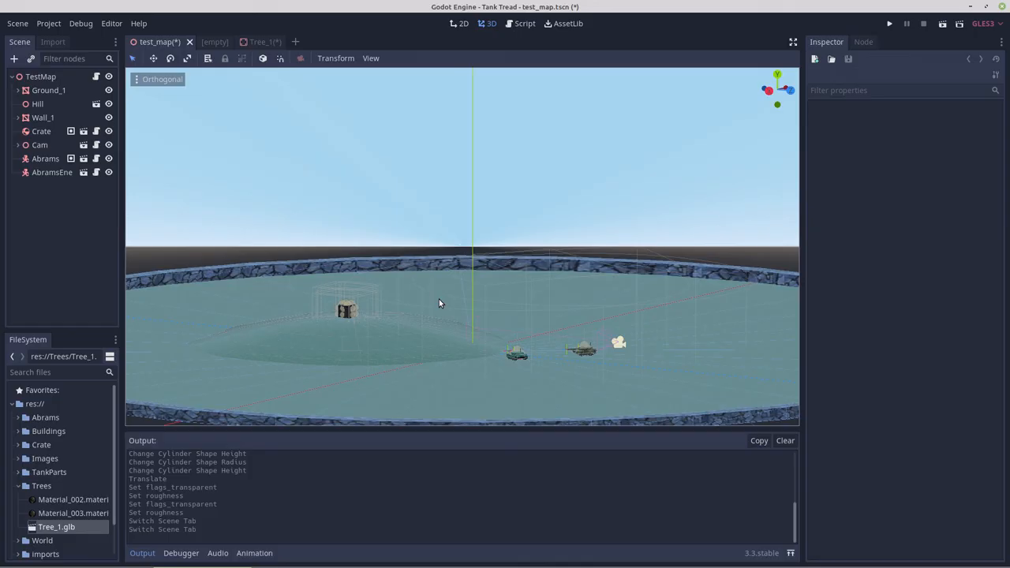
# Step: Save the Tree_1 scene as Tree_1.tscn in the res://Trees folder
pyautogui.click(264, 42)
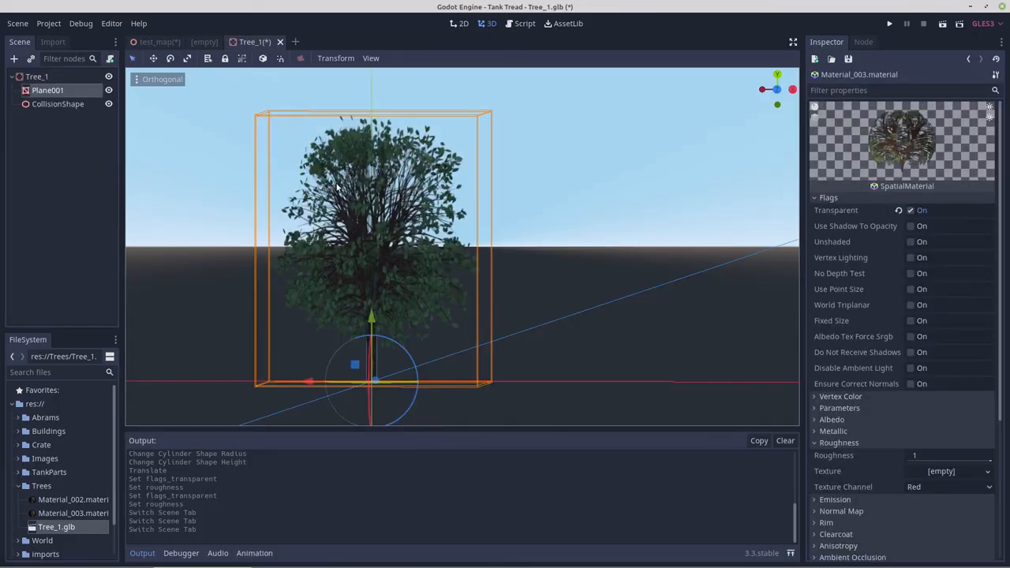
pyautogui.click(43, 77)
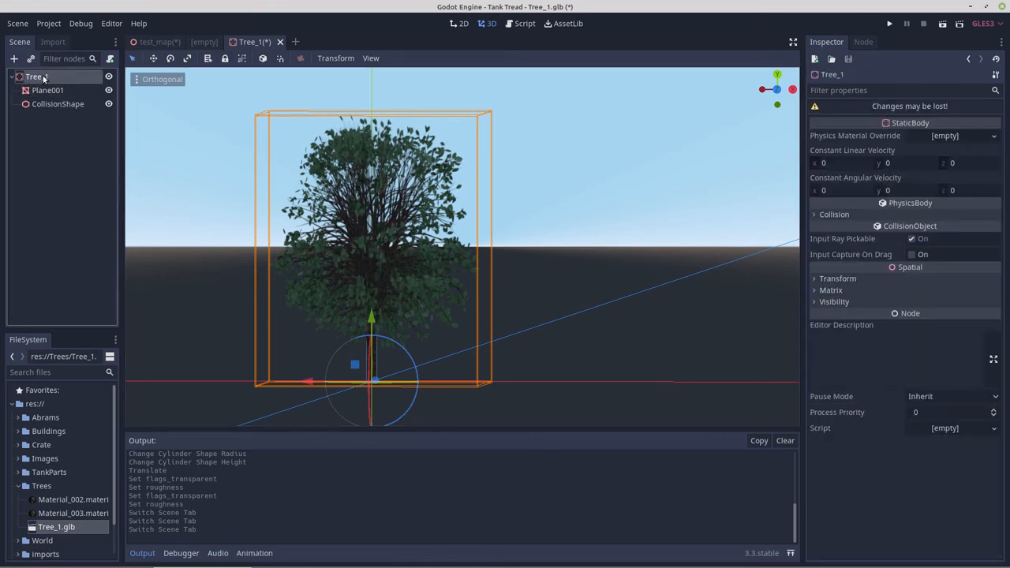
pyautogui.click(21, 27)
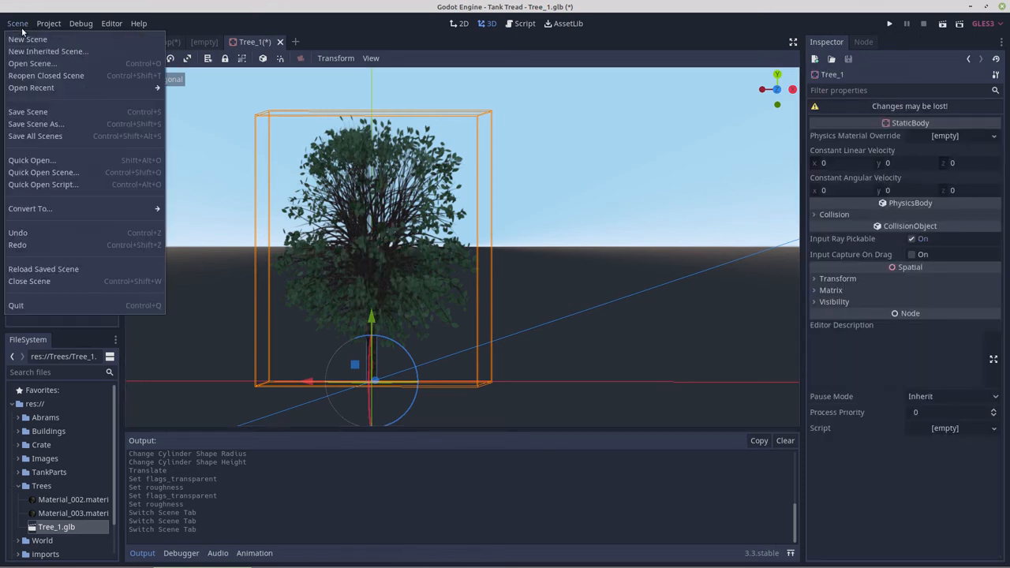
pyautogui.click(34, 126)
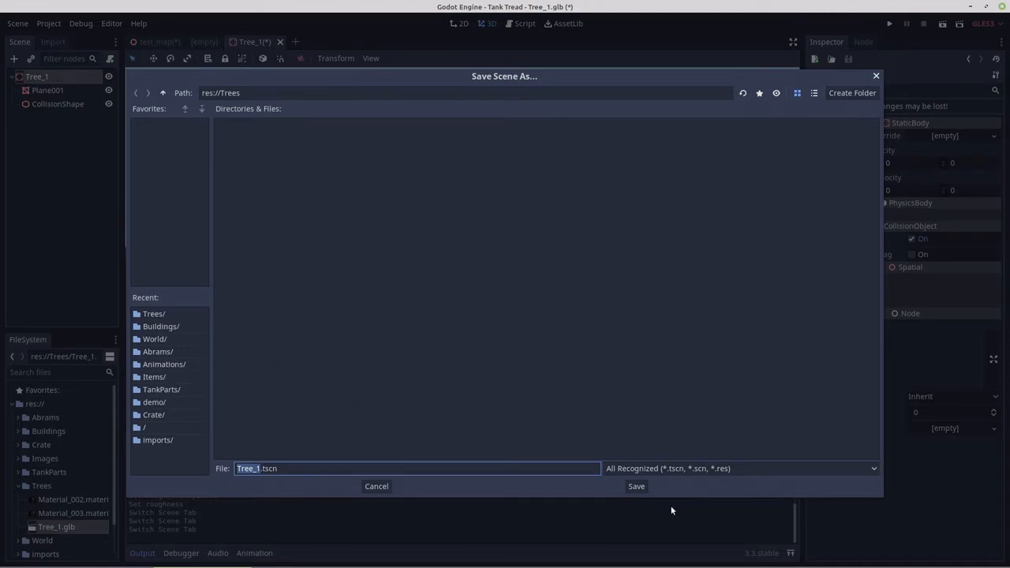
pyautogui.click(636, 486)
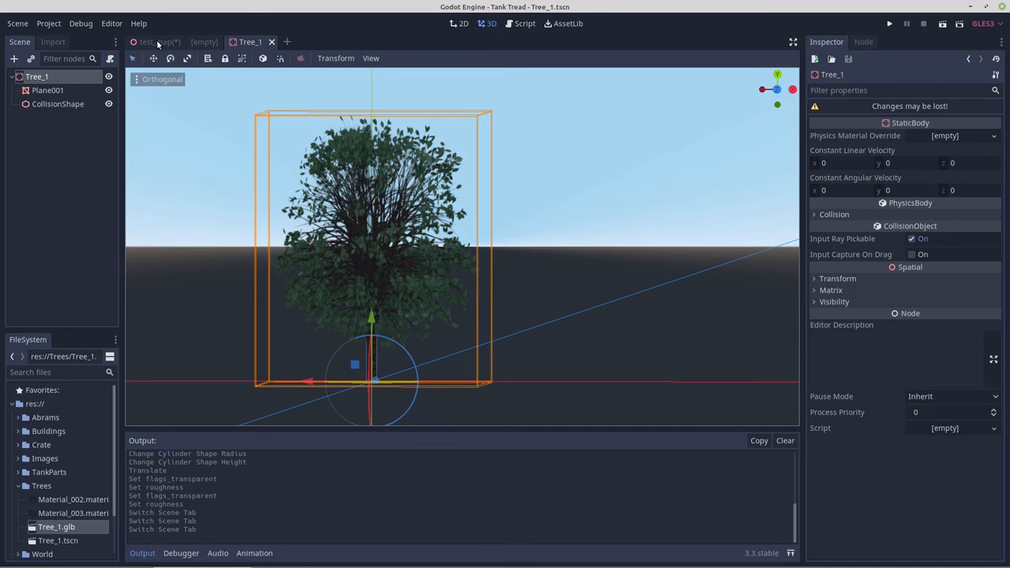
# Step: Close the empty scene and the saved Tree_1 scene, leaving only test_map open
pyautogui.click(203, 44)
pyautogui.click(231, 42)
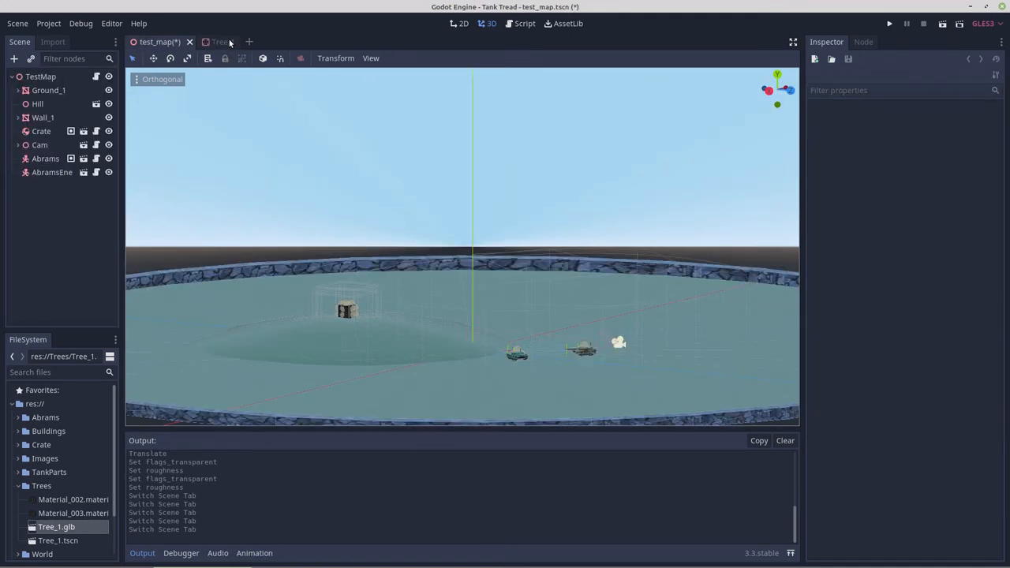
pyautogui.click(229, 41)
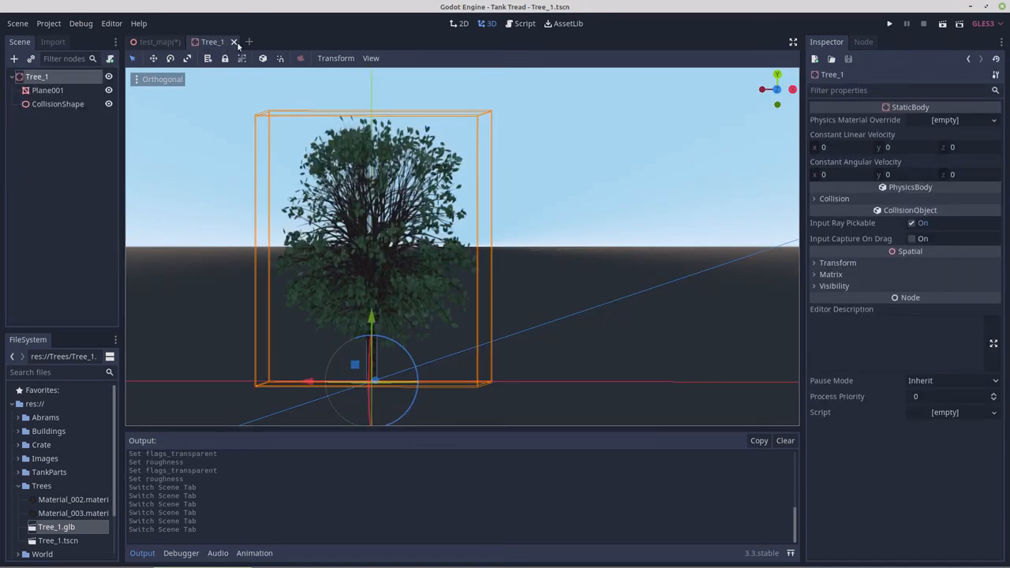
pyautogui.click(239, 43)
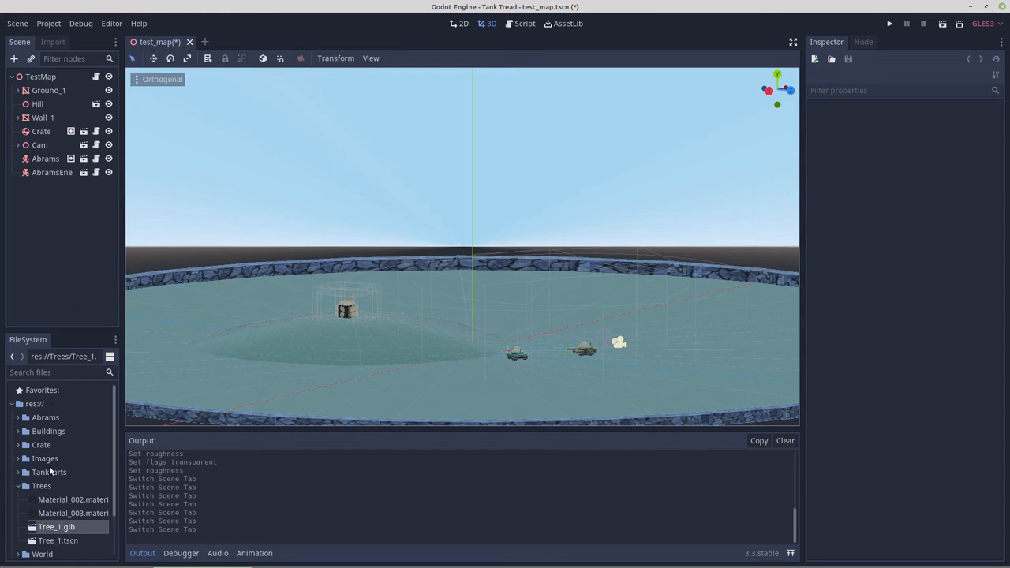
# Step: Instance Tree_1.tscn under the TestMap root and, in top view, move the tree along Z to sit between the tanks and camera
pyautogui.click(48, 541)
pyautogui.moveTo(49, 542); pyautogui.dragTo(46, 77)
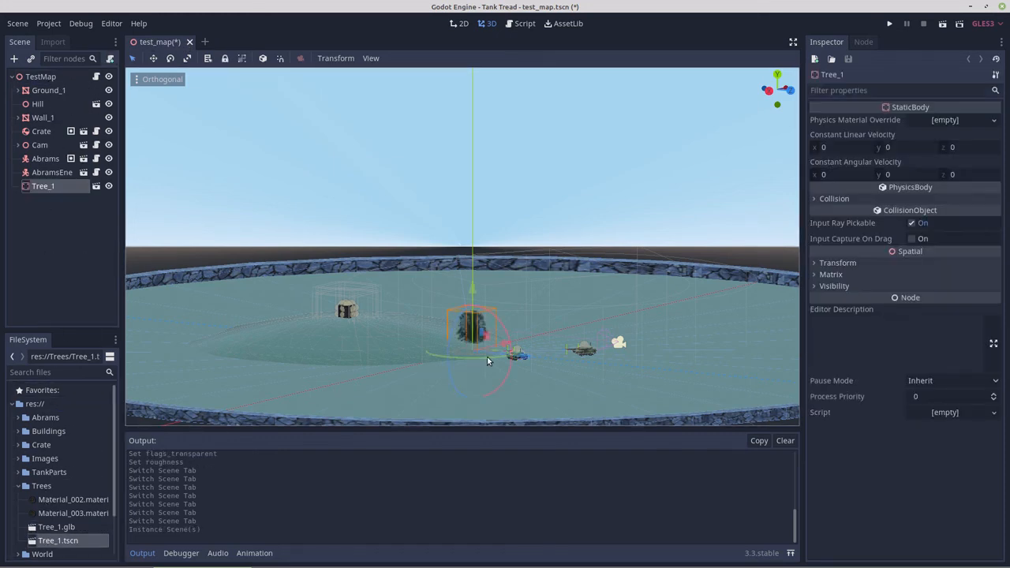
pyautogui.press('KP_7')
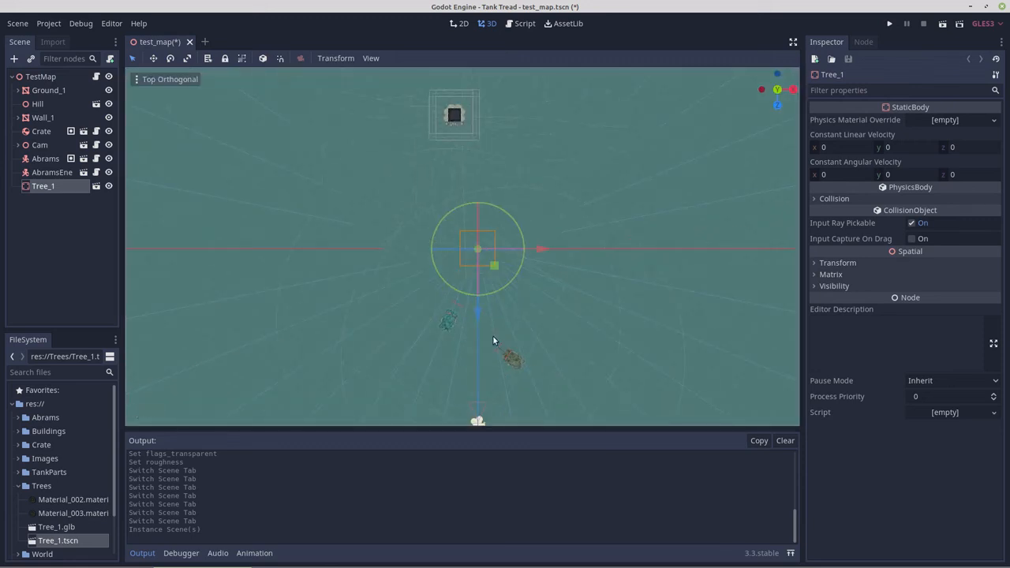
pyautogui.scroll(-3, 493, 339)
pyautogui.moveTo(471, 306); pyautogui.dragTo(469, 378)
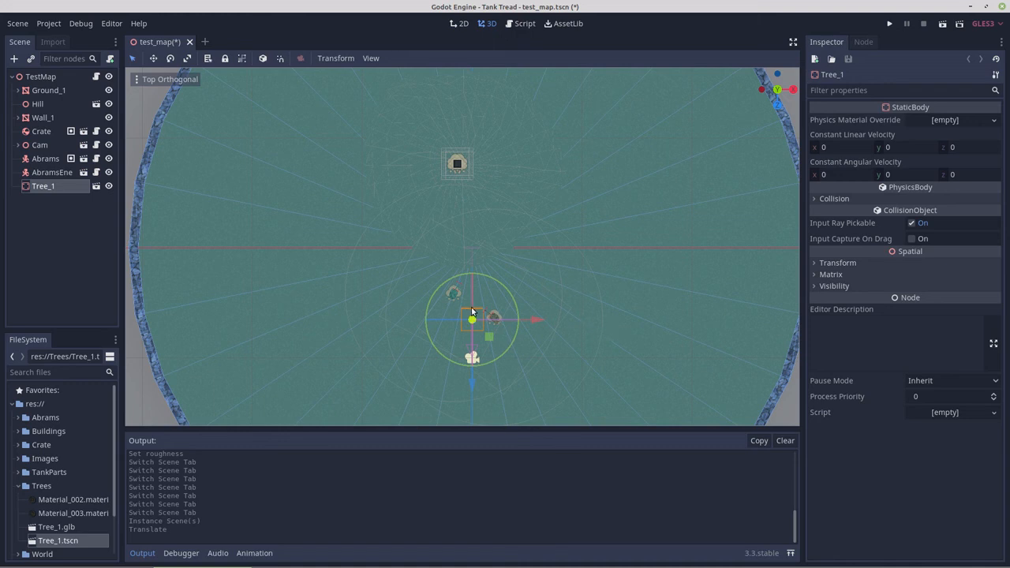
# Step: Duplicate the tree and move the copy across the ground to the far side of the green tank
pyautogui.hotkey('ctrl', 'd')
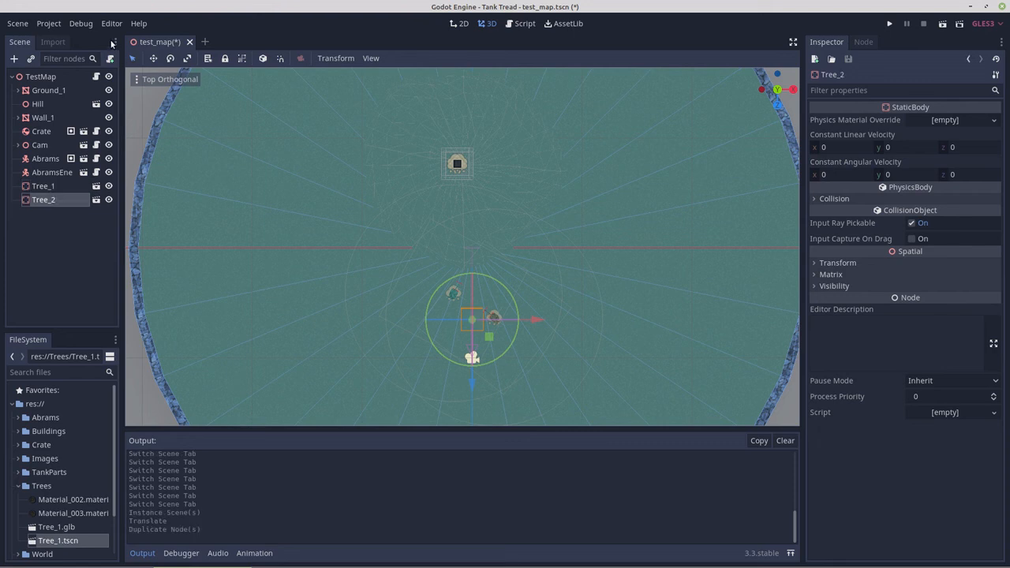
pyautogui.click(153, 58)
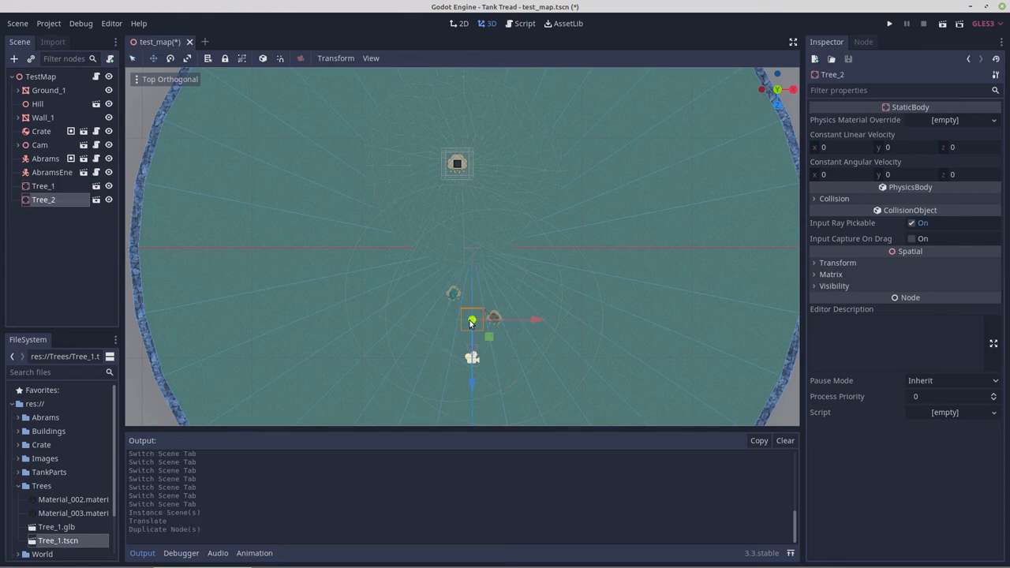
pyautogui.moveTo(502, 290); pyautogui.dragTo(501, 289)
pyautogui.click(484, 316)
pyautogui.moveTo(498, 293); pyautogui.dragTo(448, 275)
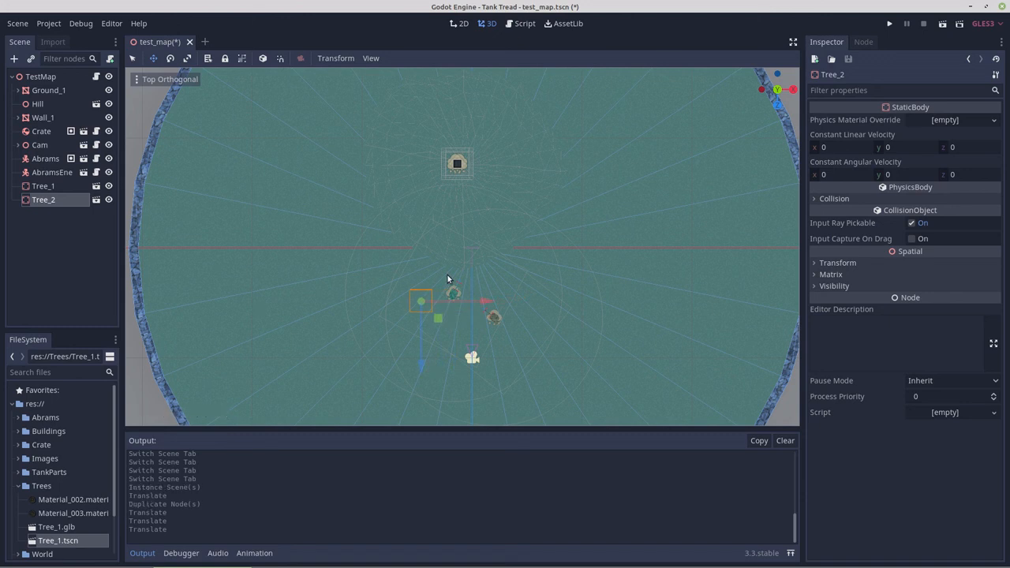
# Step: Duplicate the tree three more times, spread the copies into a loose group beside the hill and check their placement from a low angle
pyautogui.hotkey('ctrl', 'd')
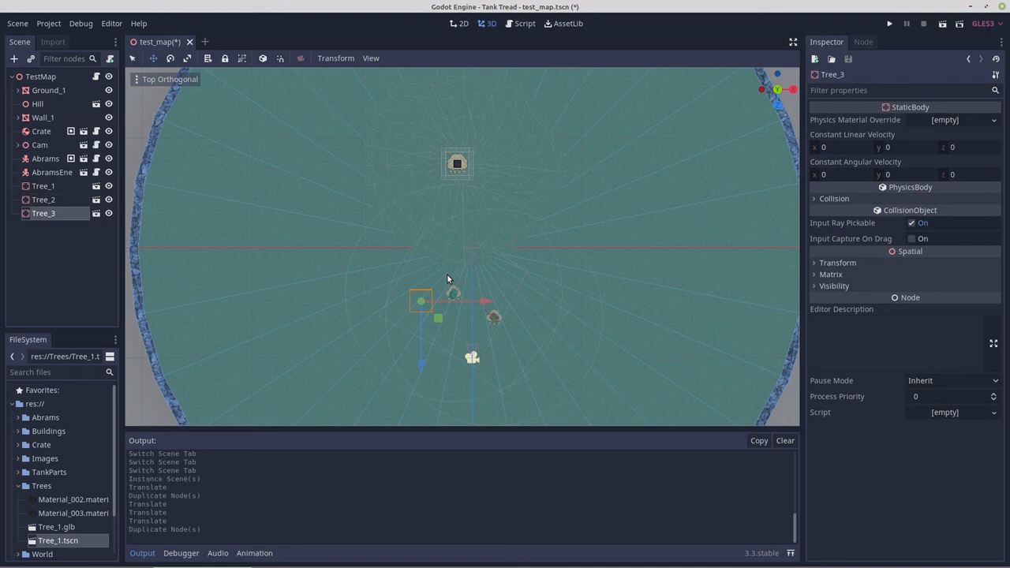
pyautogui.moveTo(448, 274); pyautogui.dragTo(412, 228)
pyautogui.hotkey('ctrl', 'd')
pyautogui.hotkey('ctrl', 'd')
pyautogui.moveTo(441, 334); pyautogui.dragTo(438, 253, button='middle')
pyautogui.scroll(6, 443, 334)
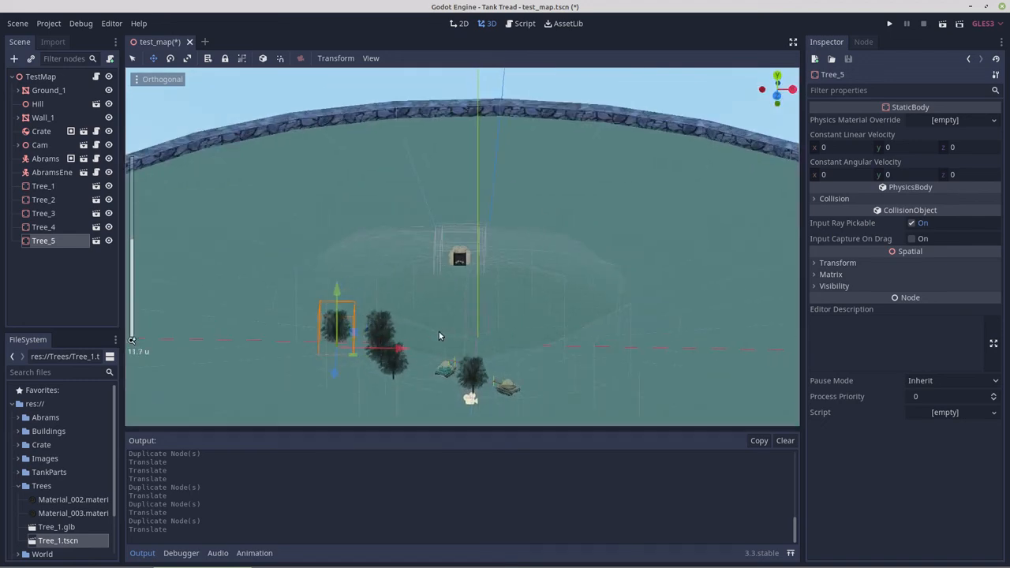
pyautogui.moveTo(439, 335); pyautogui.dragTo(432, 323, button='middle')
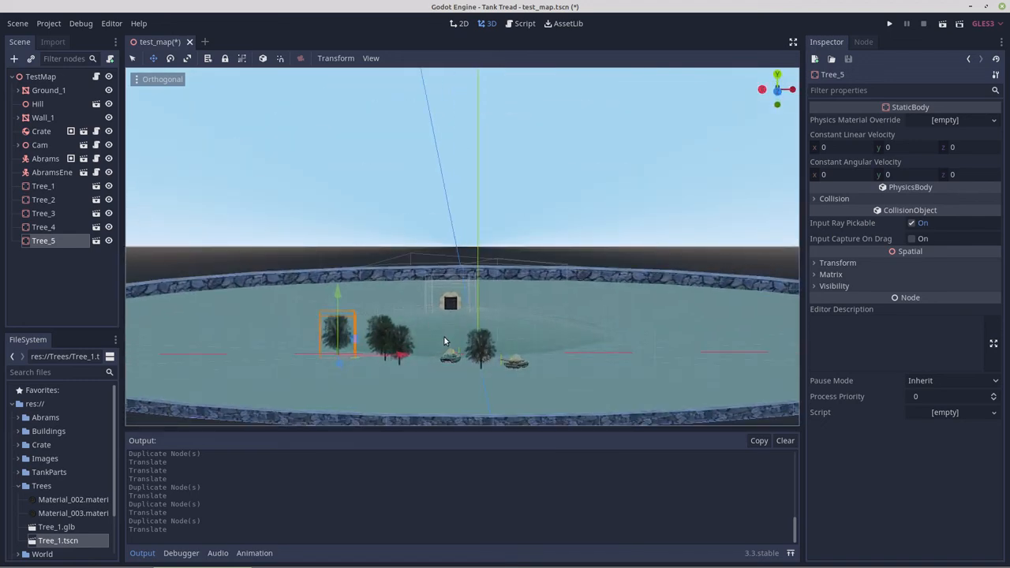
# Step: Run the test_map scene and move around in the game to inspect the trees from near and far
pyautogui.press('F6')
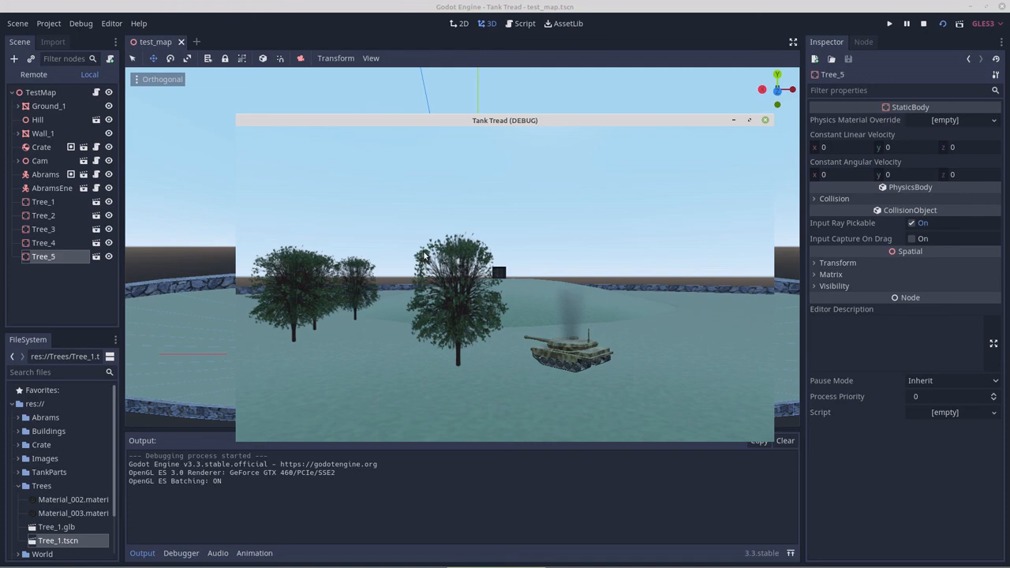
pyautogui.rightClick(467, 323)
pyautogui.press('w')
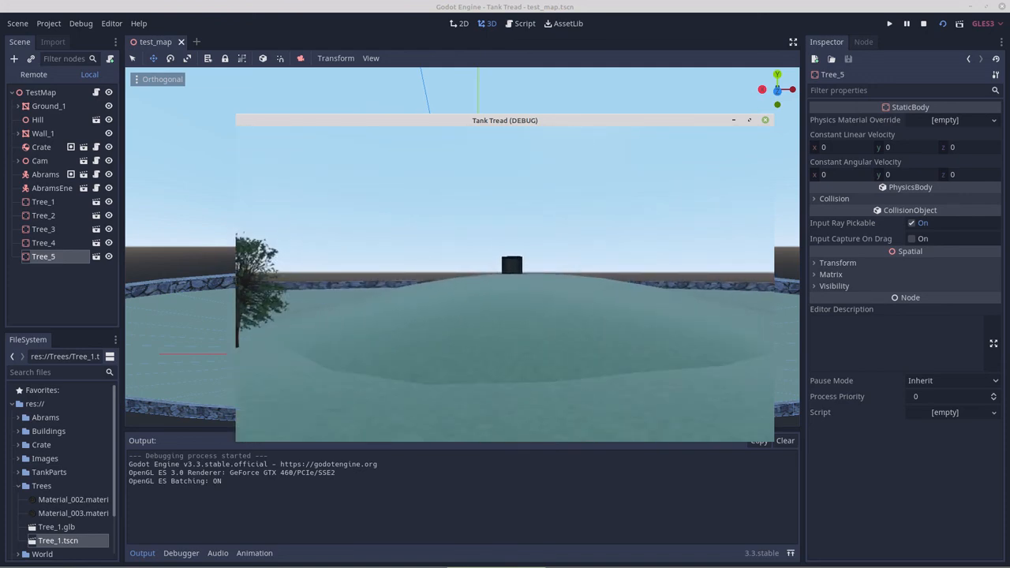
pyautogui.press('s')
pyautogui.press('w')
pyautogui.press('s')
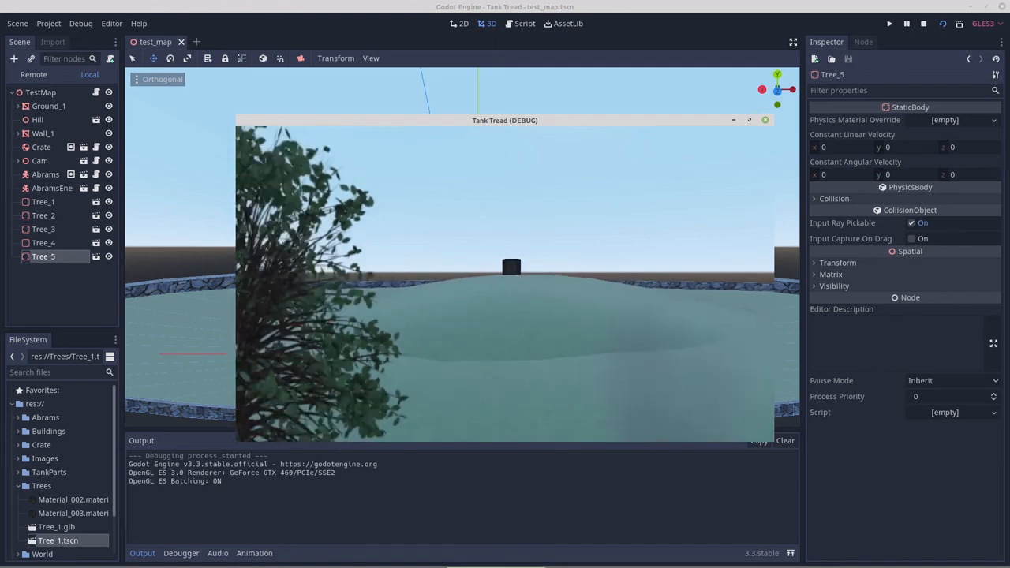
pyautogui.press('a')
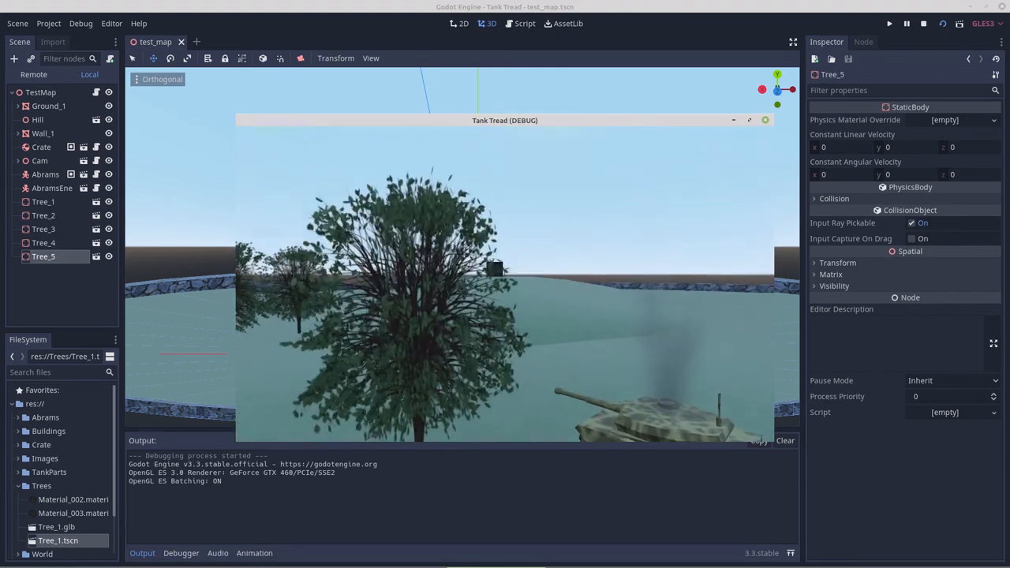
pyautogui.press('a')
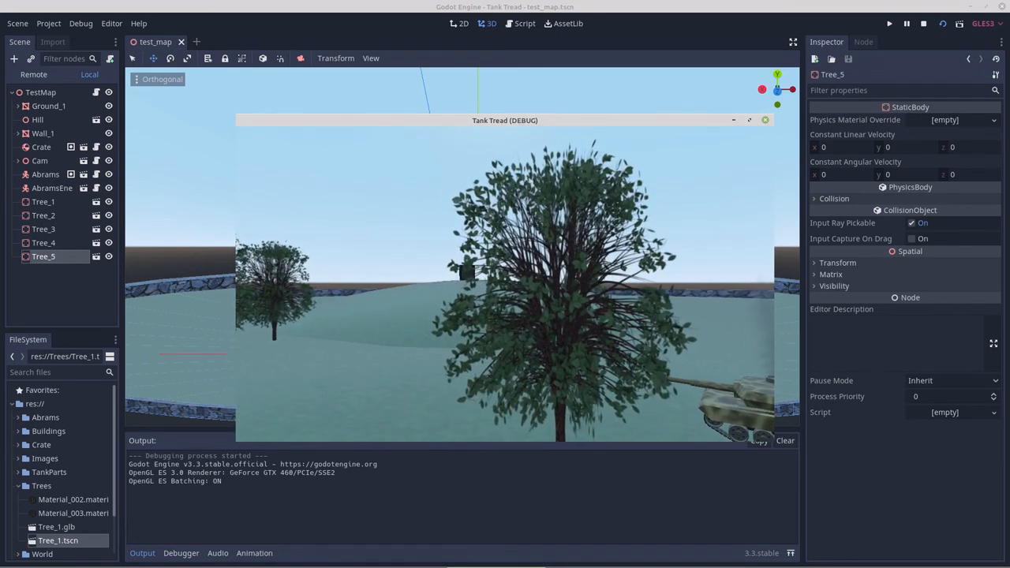
pyautogui.press('s')
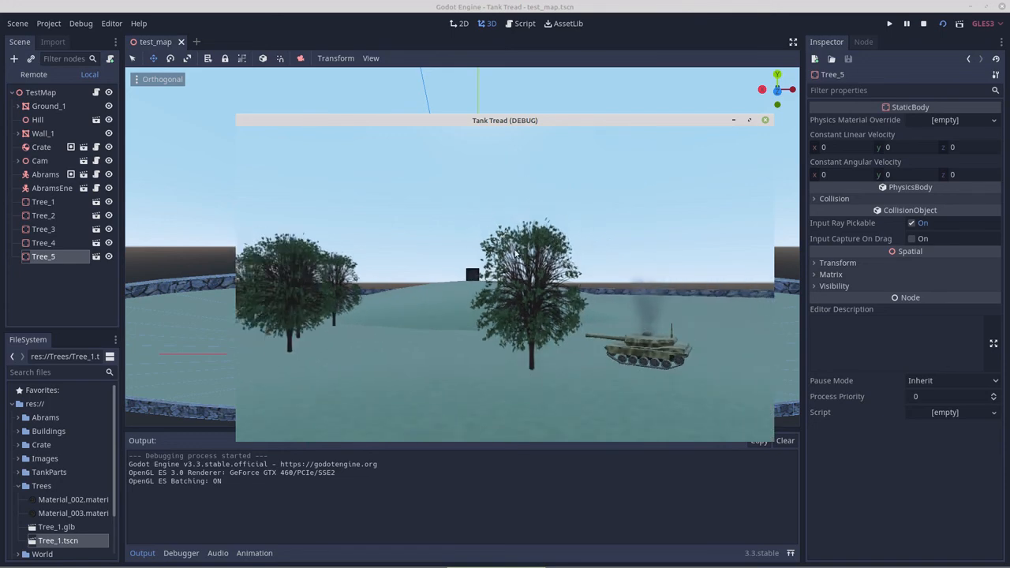